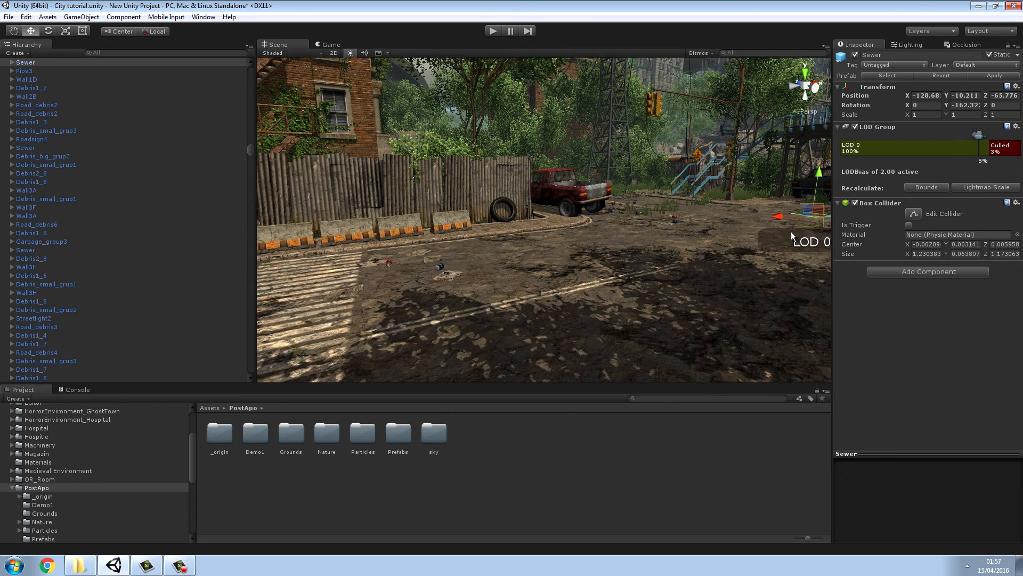
# - Move the sewer cover across the road to the centre line beside the crosswalk, at about X -147.9, Z -67.9
pyautogui.moveTo(783, 217); pyautogui.dragTo(320, 332)
pyautogui.moveTo(370, 324); pyautogui.dragTo(471, 344, button='right')
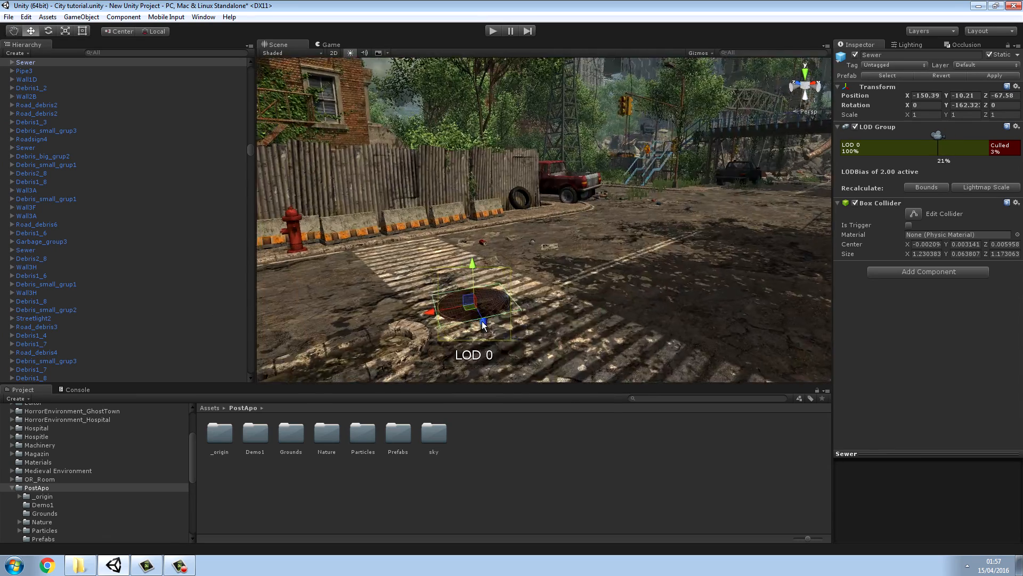
pyautogui.moveTo(510, 297); pyautogui.dragTo(592, 296)
pyautogui.moveTo(592, 296); pyautogui.dragTo(811, 317, button='right')
pyautogui.press('w')
pyautogui.moveTo(590, 297); pyautogui.dragTo(564, 291)
pyautogui.moveTo(565, 291); pyautogui.dragTo(689, 301, button='right')
# - Smooth the terrain on the grassy mound beside the crosswalk with the Smooth Height tool at brush size 11 and opacity 100
pyautogui.click(638, 297)
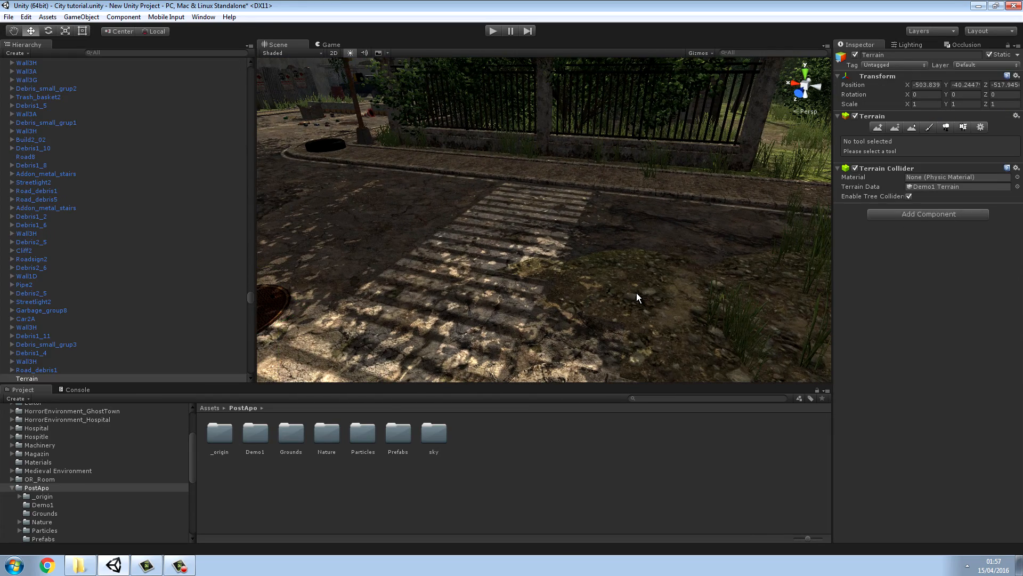
pyautogui.click(911, 129)
pyautogui.moveTo(568, 284)
pyautogui.mouseDown()
pyautogui.moveTo(593, 273)
pyautogui.moveTo(602, 309)
pyautogui.moveTo(678, 366)
pyautogui.moveTo(579, 338)
pyautogui.moveTo(607, 319)
pyautogui.moveTo(592, 273)
pyautogui.moveTo(639, 293)
pyautogui.mouseUp()
pyautogui.keyDown('alt'); pyautogui.moveTo(719, 290); pyautogui.dragTo(506, 318); pyautogui.keyUp('alt')
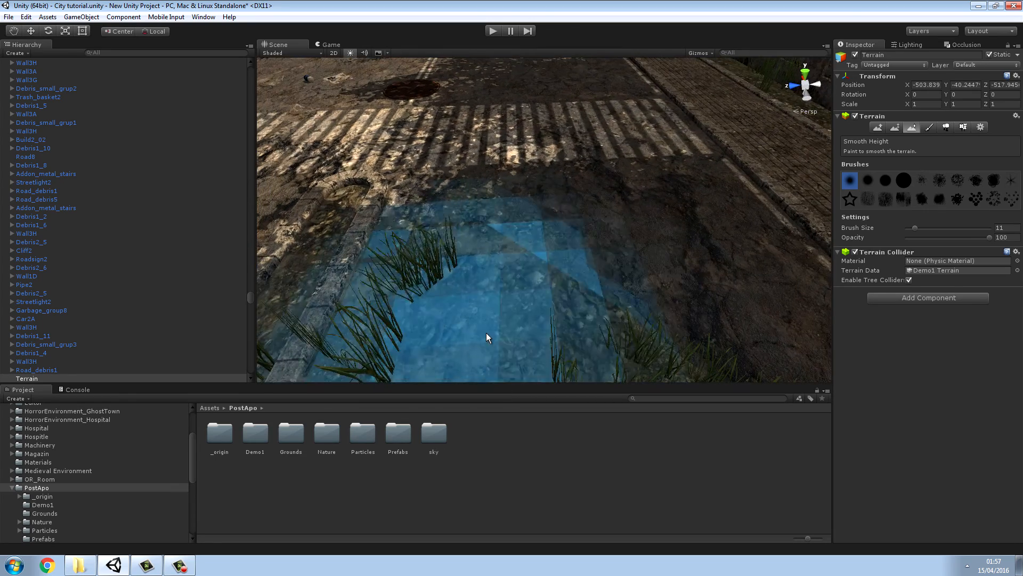
pyautogui.click(539, 453)
# - Set the Raise/Lower Terrain opacity to 0 and undo the last terrain edit beside the median curb
pyautogui.moveTo(539, 355)
pyautogui.mouseDown(button='right')
pyautogui.moveTo(530, 290)
pyautogui.moveTo(420, 315)
pyautogui.moveTo(491, 342)
pyautogui.moveTo(519, 340)
pyautogui.moveTo(564, 272)
pyautogui.mouseUp(button='right')
pyautogui.click(578, 251)
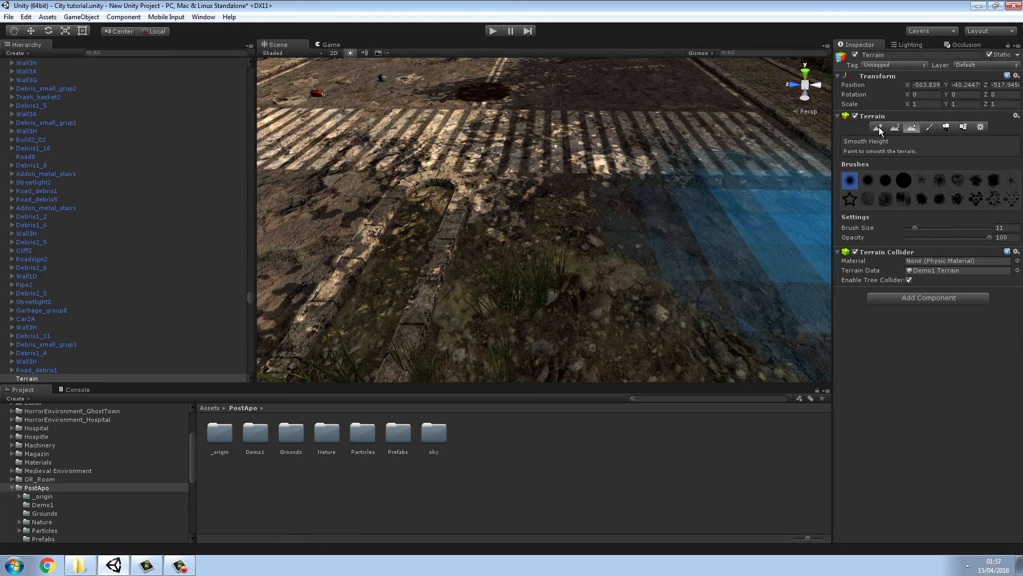
pyautogui.click(878, 127)
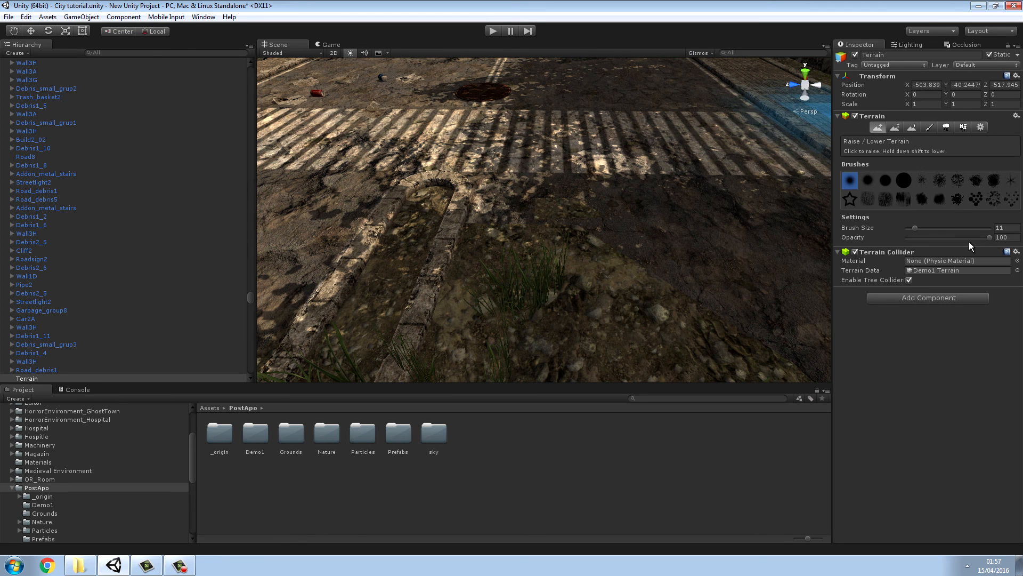
pyautogui.moveTo(986, 237); pyautogui.dragTo(906, 238)
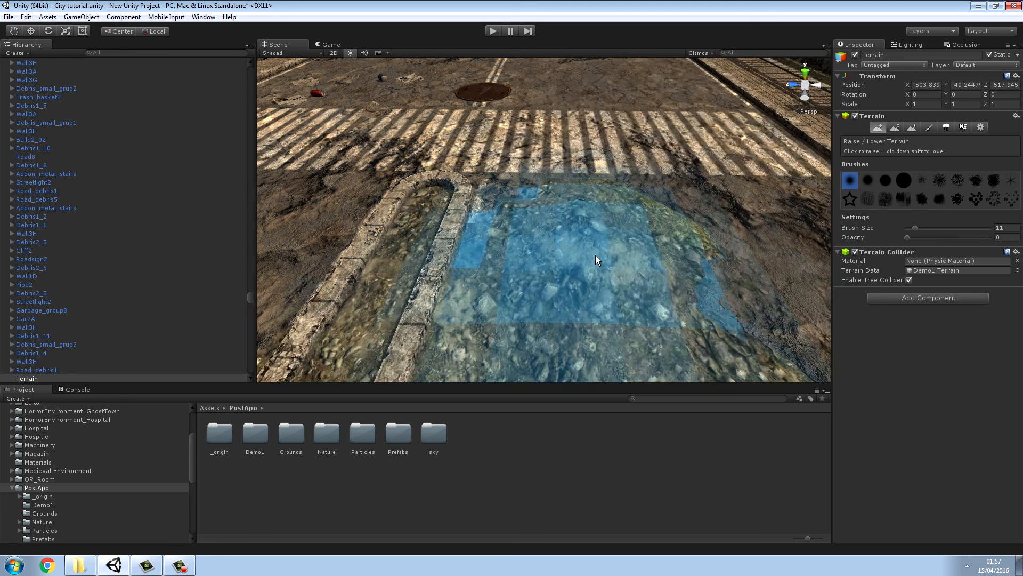
pyautogui.click(26, 18)
pyautogui.click(54, 30)
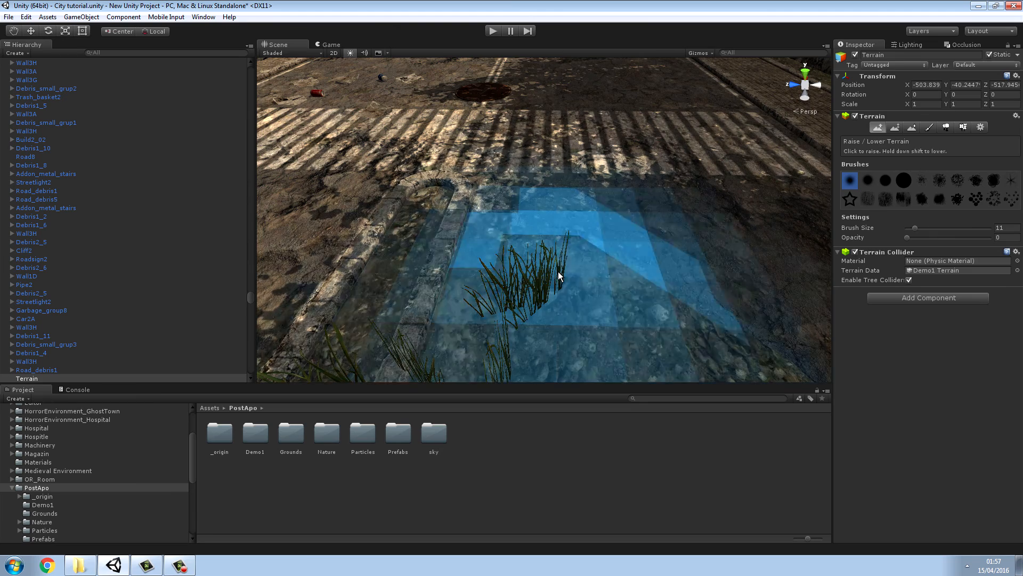
# - Sculpt the ground around the median curb near the crosswalk with freehand Raise/Lower Terrain strokes
pyautogui.keyDown('alt'); pyautogui.moveTo(733, 322); pyautogui.dragTo(890, 331); pyautogui.keyUp('alt')
pyautogui.moveTo(605, 300)
pyautogui.mouseDown()
pyautogui.moveTo(545, 234)
pyautogui.moveTo(514, 256)
pyautogui.mouseUp()
pyautogui.moveTo(498, 287)
pyautogui.mouseDown()
pyautogui.moveTo(500, 306)
pyautogui.moveTo(565, 318)
pyautogui.moveTo(719, 286)
pyautogui.moveTo(618, 244)
pyautogui.moveTo(692, 269)
pyautogui.moveTo(718, 255)
pyautogui.moveTo(693, 248)
pyautogui.mouseUp()
pyautogui.moveTo(673, 244)
pyautogui.mouseDown(button='right')
pyautogui.moveTo(621, 325)
pyautogui.moveTo(441, 298)
pyautogui.moveTo(400, 301)
pyautogui.moveTo(407, 325)
pyautogui.mouseUp(button='right')
pyautogui.click(579, 474)
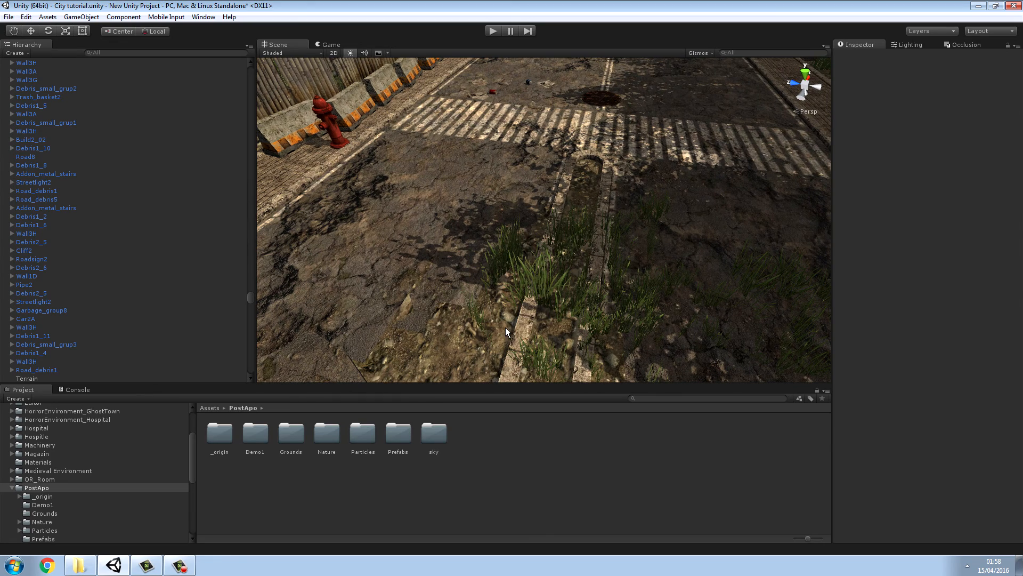
# - Reselect the terrain and sculpt spots along the grassy median strip farther from the crosswalk
pyautogui.click(470, 334)
pyautogui.press('s')
pyautogui.moveTo(597, 331)
pyautogui.mouseDown(button='right')
pyautogui.moveTo(605, 331)
pyautogui.moveTo(580, 326)
pyautogui.mouseUp(button='right')
pyautogui.click(504, 300)
pyautogui.click(560, 343)
pyautogui.click(594, 321)
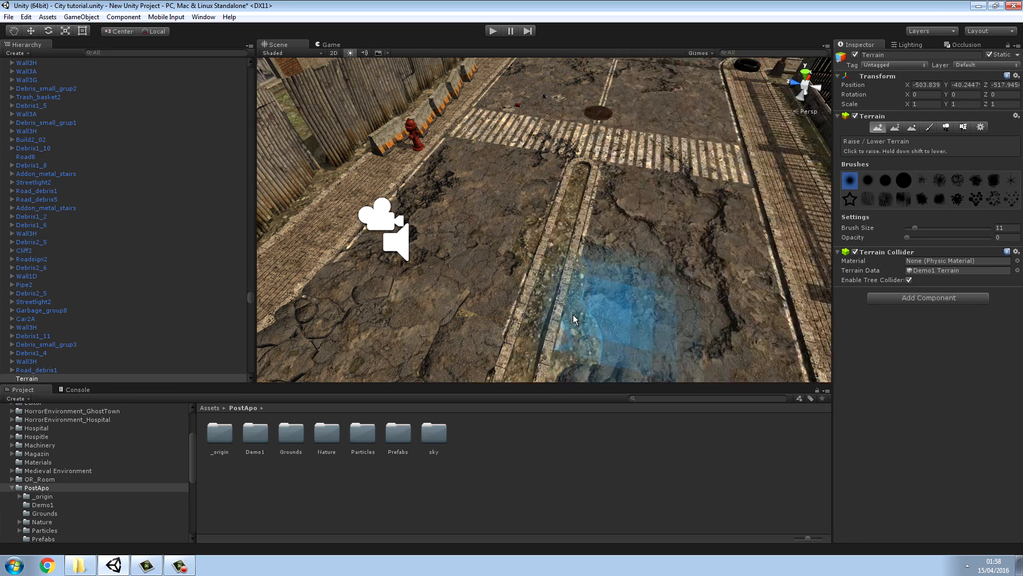
# - Sculpt the road surface on both sides of the median and the grassy patch at its near end
pyautogui.moveTo(603, 287)
pyautogui.mouseDown(button='right')
pyautogui.moveTo(636, 308)
pyautogui.moveTo(612, 288)
pyautogui.mouseUp(button='right')
pyautogui.press('s')
pyautogui.press('w')
pyautogui.click(511, 223)
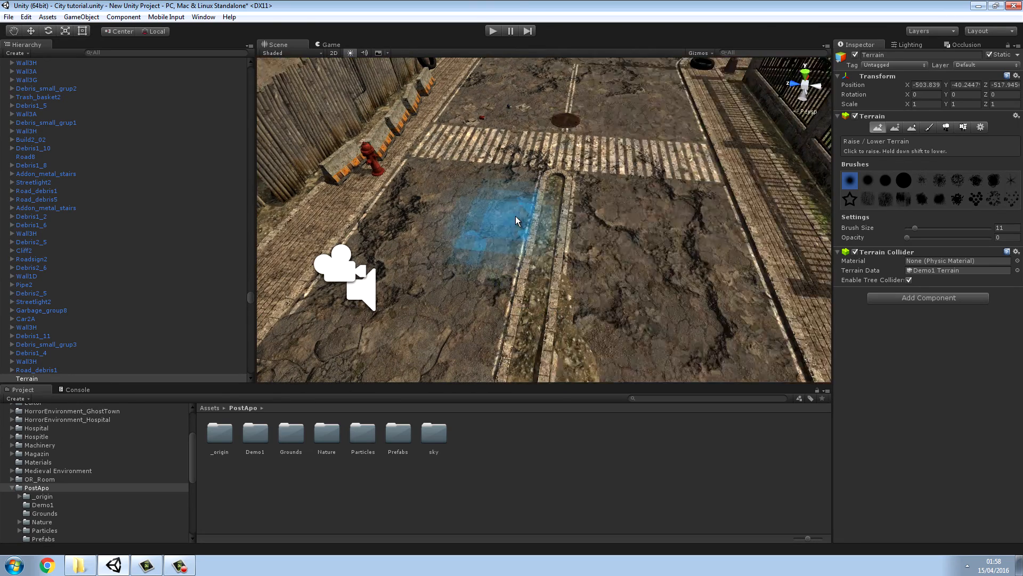
pyautogui.moveTo(501, 240); pyautogui.dragTo(457, 298)
pyautogui.moveTo(465, 216); pyautogui.dragTo(549, 202)
pyautogui.moveTo(644, 209)
pyautogui.mouseDown()
pyautogui.moveTo(631, 283)
pyautogui.moveTo(644, 328)
pyautogui.mouseUp()
pyautogui.moveTo(551, 309)
pyautogui.mouseDown()
pyautogui.moveTo(540, 248)
pyautogui.moveTo(574, 435)
pyautogui.mouseUp()
pyautogui.click(574, 439)
pyautogui.click(623, 317)
pyautogui.click(582, 360)
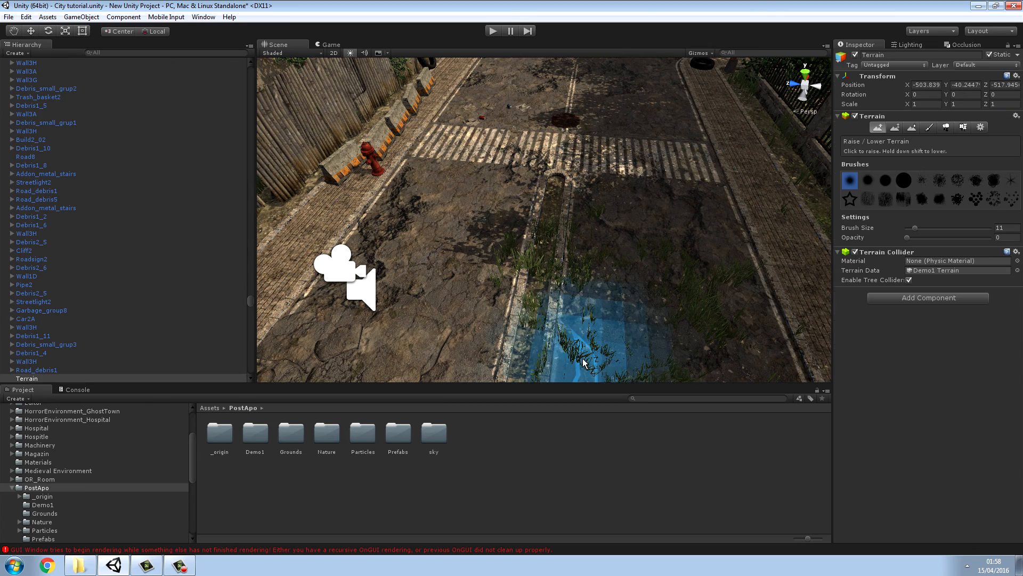
pyautogui.moveTo(585, 360); pyautogui.dragTo(591, 377)
pyautogui.click(596, 441)
pyautogui.moveTo(604, 297)
pyautogui.mouseDown(button='right')
pyautogui.moveTo(596, 249)
pyautogui.moveTo(614, 199)
pyautogui.moveTo(623, 263)
pyautogui.moveTo(616, 225)
pyautogui.moveTo(568, 267)
pyautogui.mouseUp(button='right')
pyautogui.press('w')
pyautogui.click(549, 275)
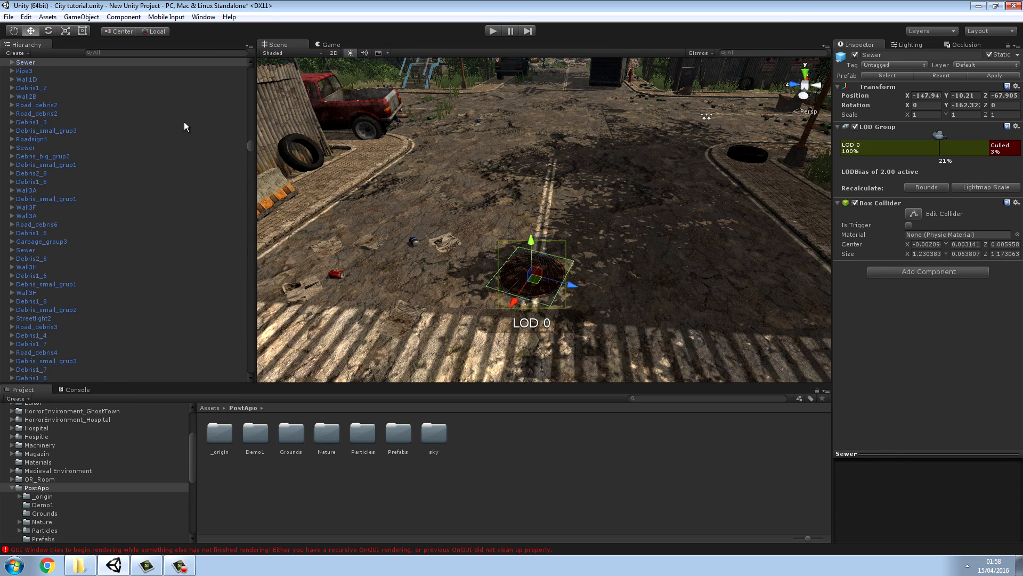
pyautogui.click(601, 412)
# - Select the terrain under the overpass pillars and set the Raise/Lower Terrain brush to size 35 and opacity 1
pyautogui.moveTo(616, 288); pyautogui.dragTo(812, 260, button='right')
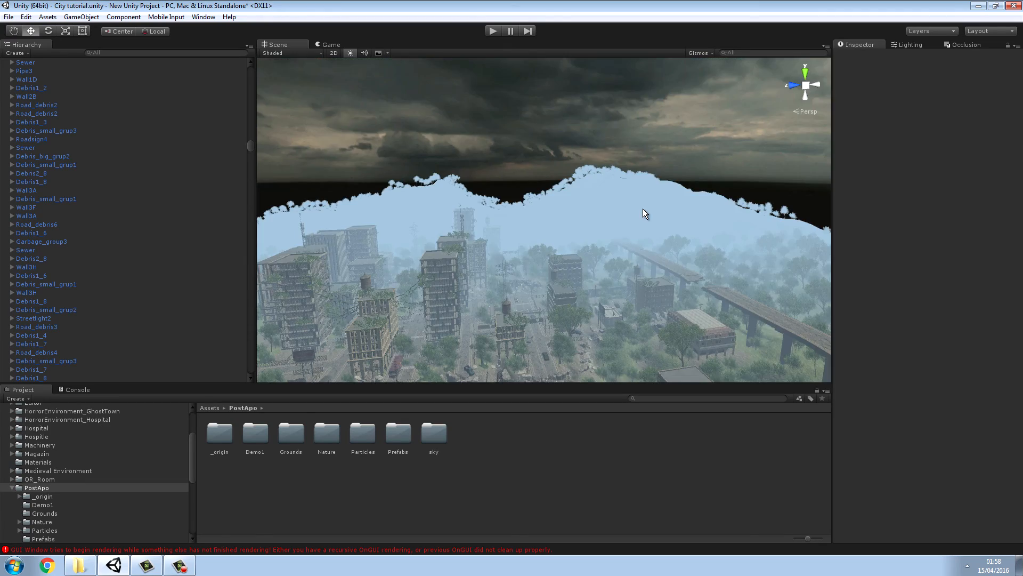
pyautogui.moveTo(642, 209); pyautogui.dragTo(841, 302, button='right')
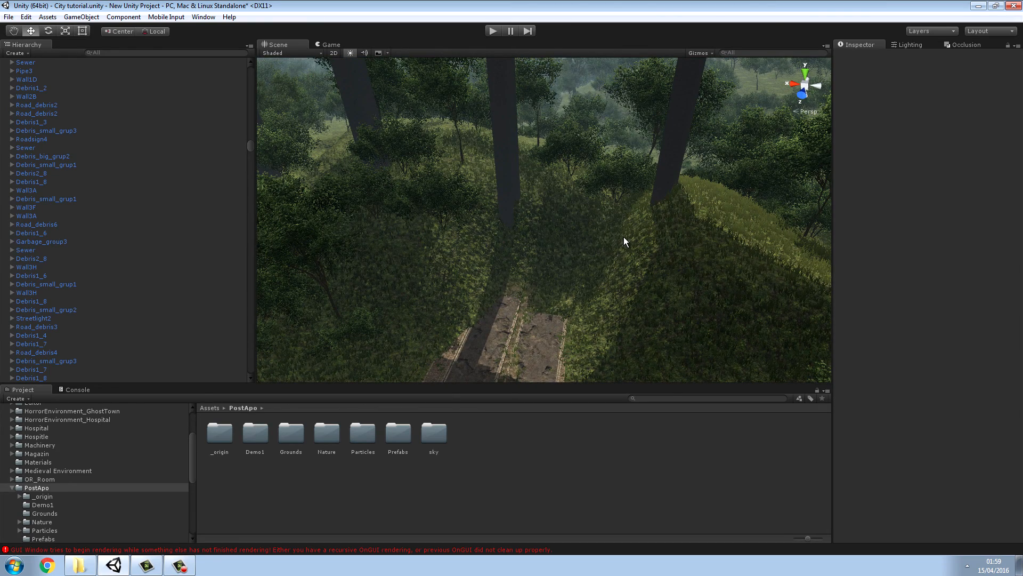
pyautogui.click(603, 238)
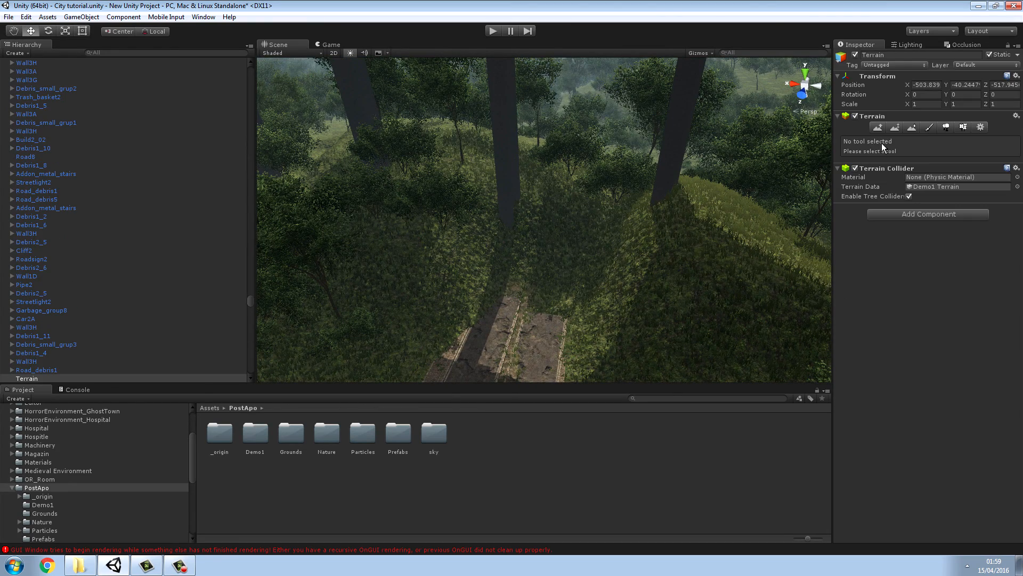
pyautogui.click(877, 128)
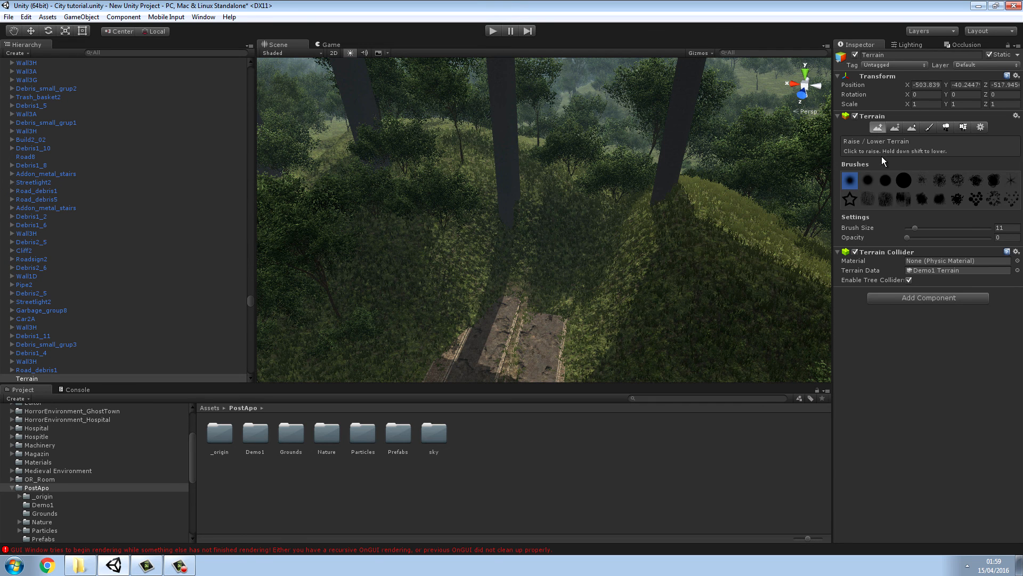
pyautogui.moveTo(917, 229); pyautogui.dragTo(931, 228)
pyautogui.moveTo(615, 215)
pyautogui.mouseDown()
pyautogui.moveTo(497, 217)
pyautogui.moveTo(428, 243)
pyautogui.moveTo(439, 234)
pyautogui.mouseUp()
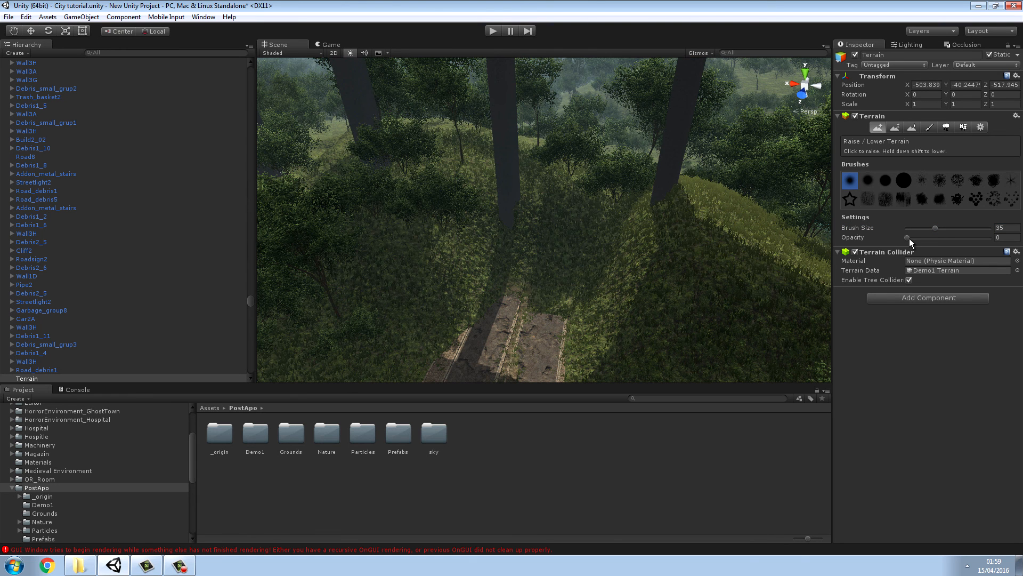
pyautogui.moveTo(907, 238); pyautogui.dragTo(907, 238)
pyautogui.write('1')
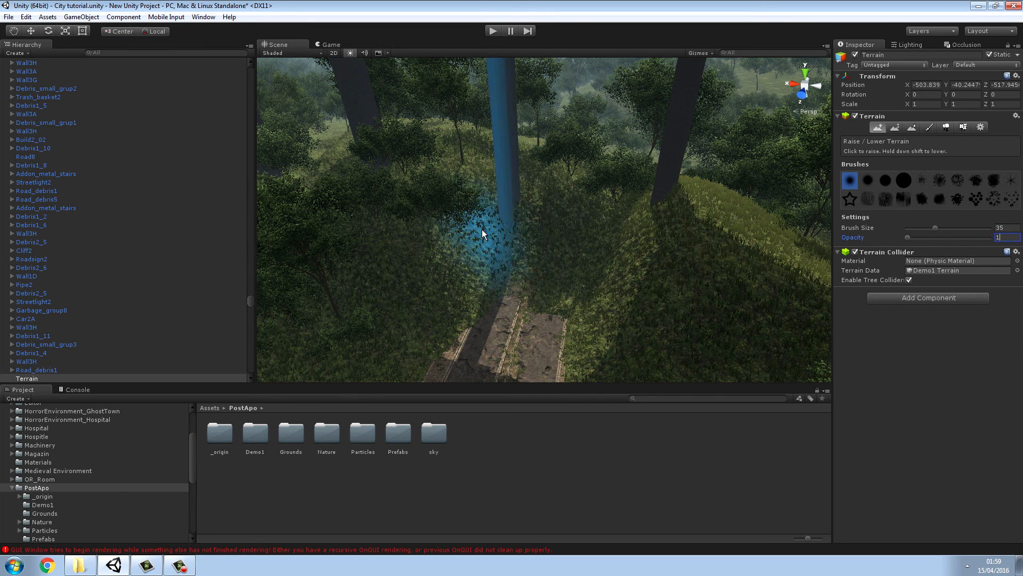
# - Raise the terrain into rounded hills around the overpass pillars behind the end of the road
pyautogui.moveTo(463, 212)
pyautogui.mouseDown()
pyautogui.moveTo(407, 215)
pyautogui.moveTo(401, 246)
pyautogui.moveTo(439, 289)
pyautogui.moveTo(633, 183)
pyautogui.mouseUp()
pyautogui.moveTo(557, 183)
pyautogui.mouseDown()
pyautogui.moveTo(385, 151)
pyautogui.moveTo(315, 236)
pyautogui.moveTo(400, 277)
pyautogui.moveTo(415, 184)
pyautogui.moveTo(557, 174)
pyautogui.moveTo(763, 303)
pyautogui.moveTo(721, 195)
pyautogui.moveTo(676, 207)
pyautogui.moveTo(694, 230)
pyautogui.moveTo(559, 154)
pyautogui.mouseUp()
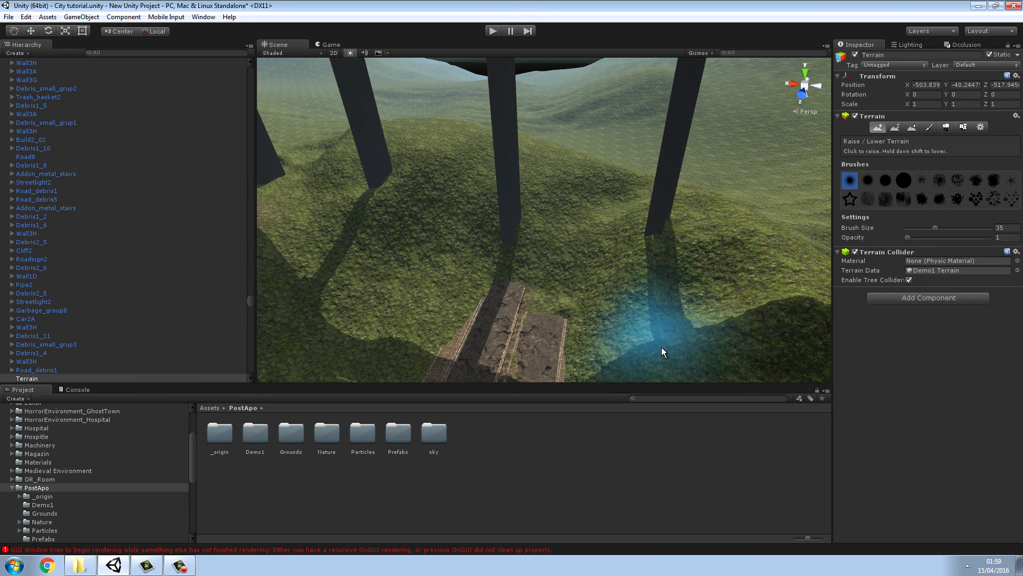
pyautogui.moveTo(417, 183)
pyautogui.mouseDown()
pyautogui.moveTo(456, 200)
pyautogui.moveTo(398, 277)
pyautogui.moveTo(437, 261)
pyautogui.mouseUp()
pyautogui.click(586, 453)
# - Try erasing the grass beside the brick building with the Paint Details tool, and undo the erasure
pyautogui.moveTo(575, 361); pyautogui.dragTo(430, 249, button='right')
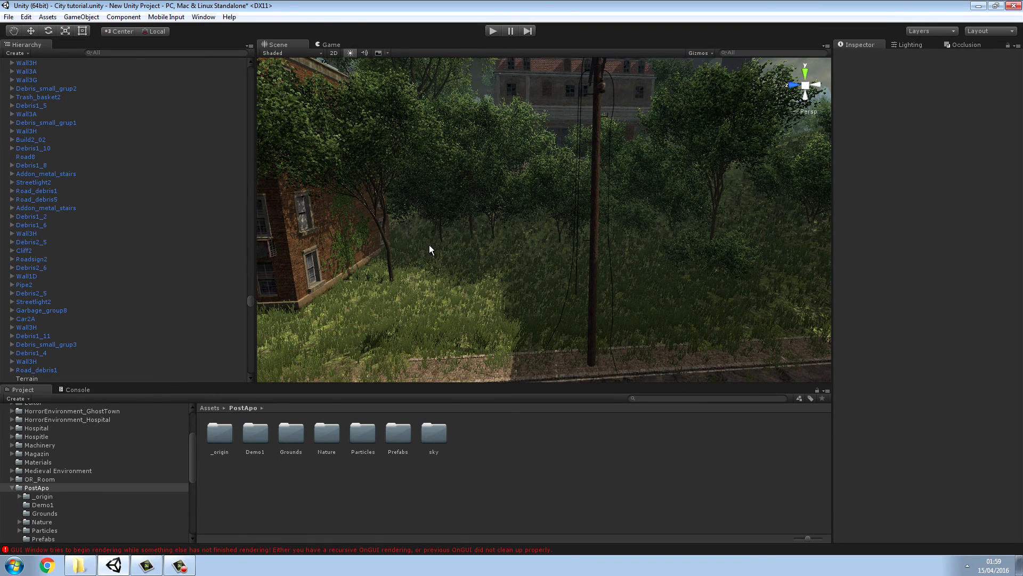
pyautogui.click(389, 248)
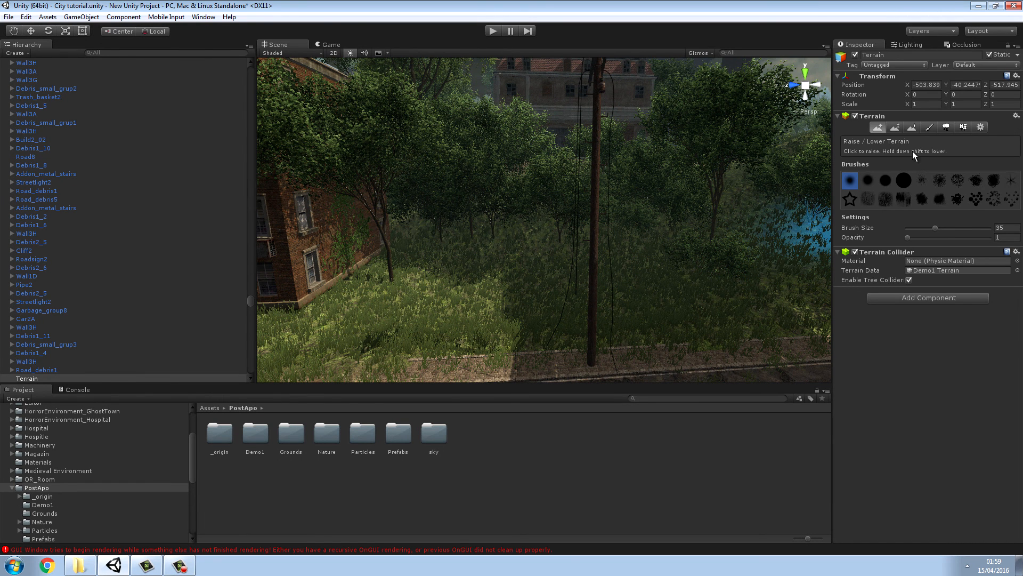
pyautogui.click(963, 129)
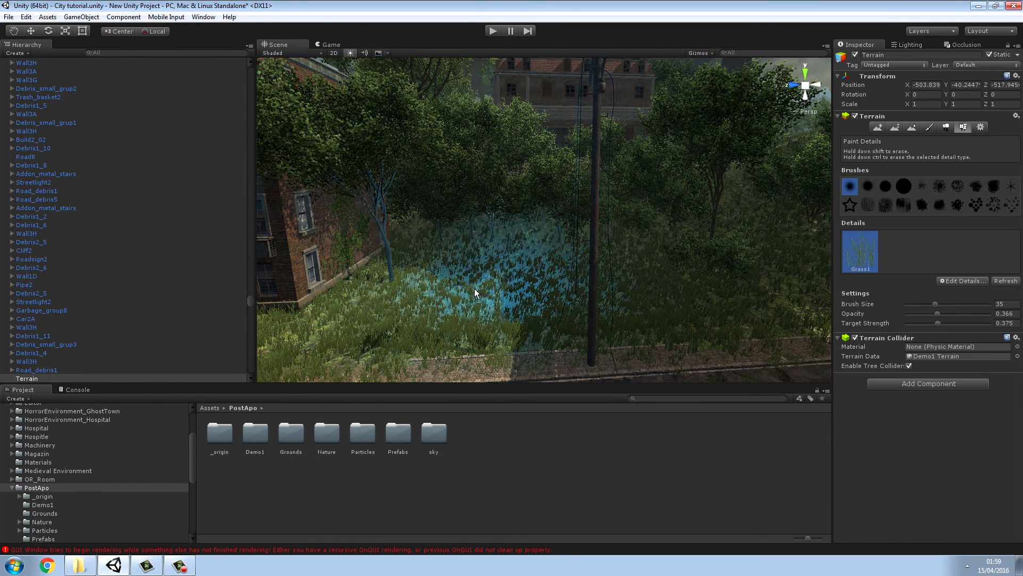
pyautogui.keyDown('shift'); pyautogui.click(429, 290); pyautogui.keyUp('shift')
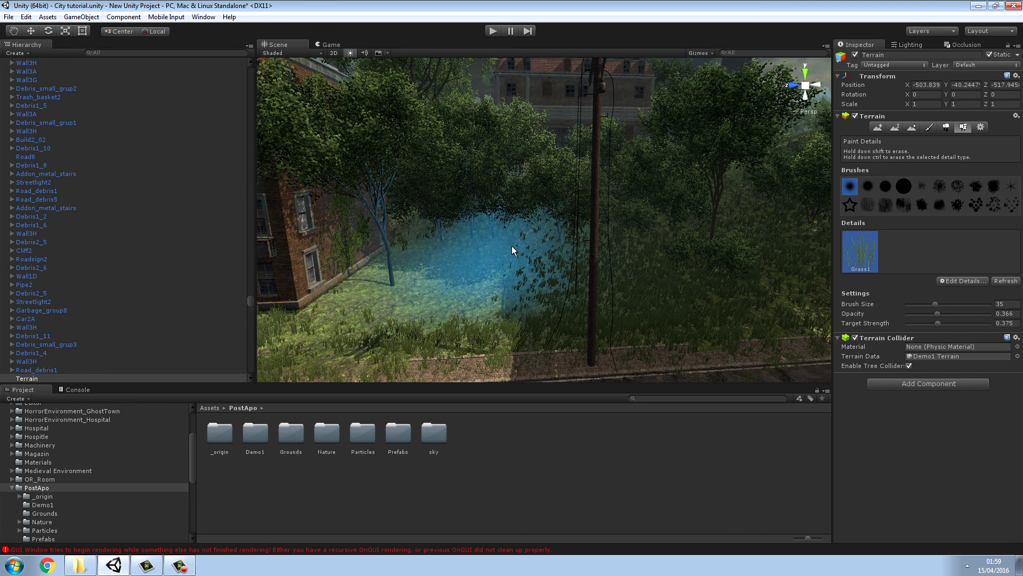
pyautogui.click(26, 17)
pyautogui.click(33, 26)
# - Erase the trees from the grassy slope beside the brick building using the Place Trees tool at brush size 1
pyautogui.click(946, 127)
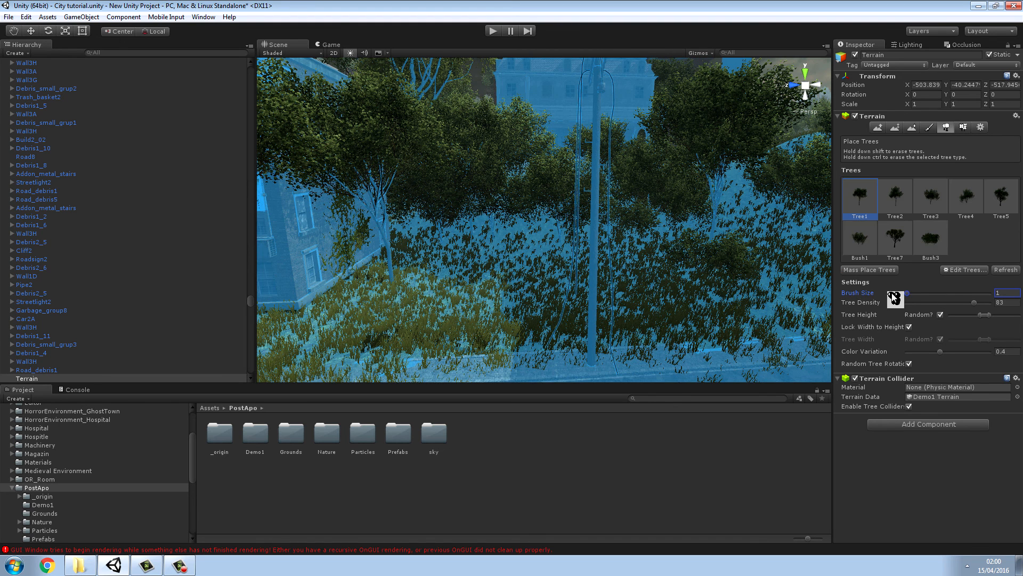
pyautogui.moveTo(939, 293); pyautogui.dragTo(759, 302)
pyautogui.moveTo(559, 246)
pyautogui.keyDown('shift'); pyautogui.mouseDown()
pyautogui.moveTo(484, 228)
pyautogui.moveTo(448, 232)
pyautogui.moveTo(400, 286)
pyautogui.moveTo(524, 186)
pyautogui.moveTo(669, 187)
pyautogui.moveTo(712, 237)
pyautogui.moveTo(676, 265)
pyautogui.mouseUp(); pyautogui.keyUp('shift')
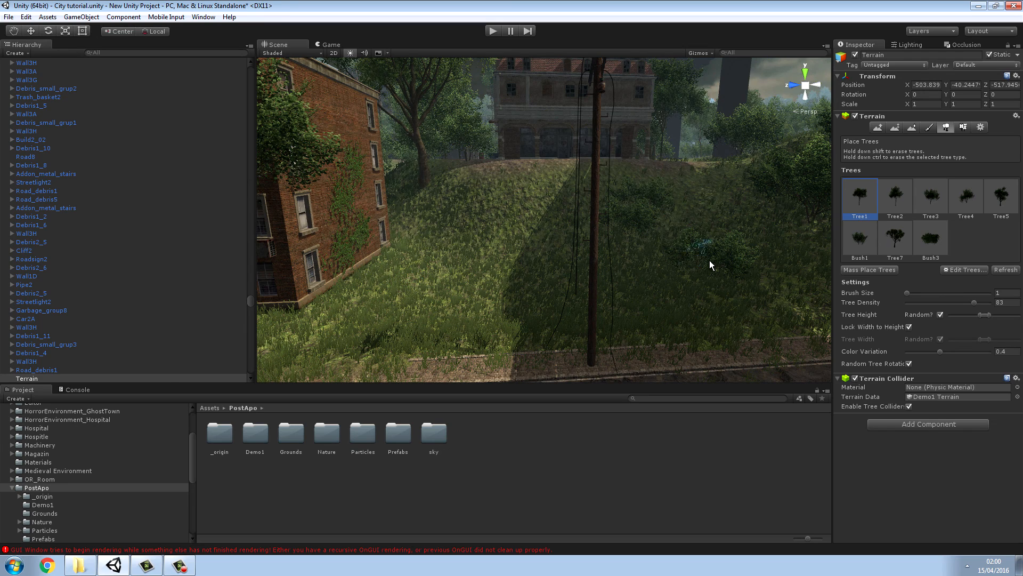
pyautogui.moveTo(742, 235)
pyautogui.mouseDown(button='right')
pyautogui.moveTo(800, 222)
pyautogui.moveTo(684, 239)
pyautogui.mouseUp(button='right')
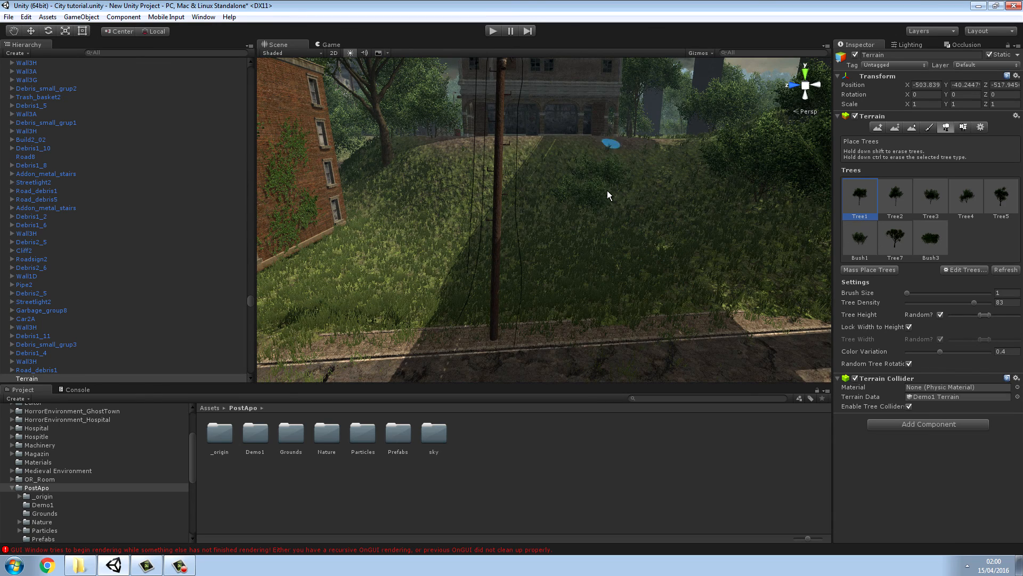
pyautogui.moveTo(666, 210)
pyautogui.mouseDown(button='right')
pyautogui.moveTo(783, 206)
pyautogui.moveTo(676, 210)
pyautogui.mouseUp(button='right')
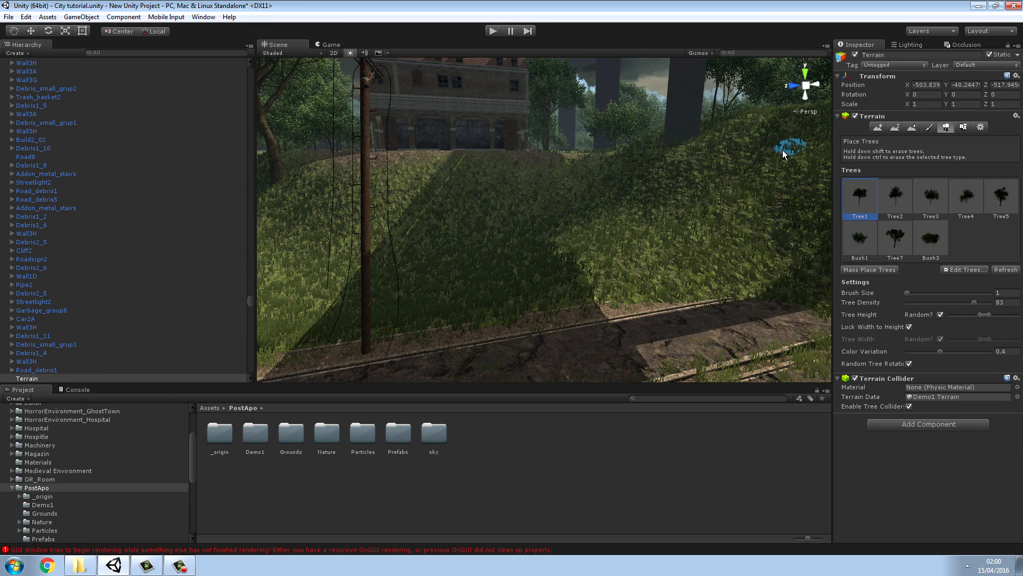
pyautogui.click(672, 185)
pyautogui.click(583, 459)
# - Duplicate the brick building Build5_02 and move the copy alongside it onto the cleared slope, at about Z 367.5
pyautogui.moveTo(533, 319); pyautogui.dragTo(564, 204, button='right')
pyautogui.click(472, 170)
pyautogui.click(27, 18)
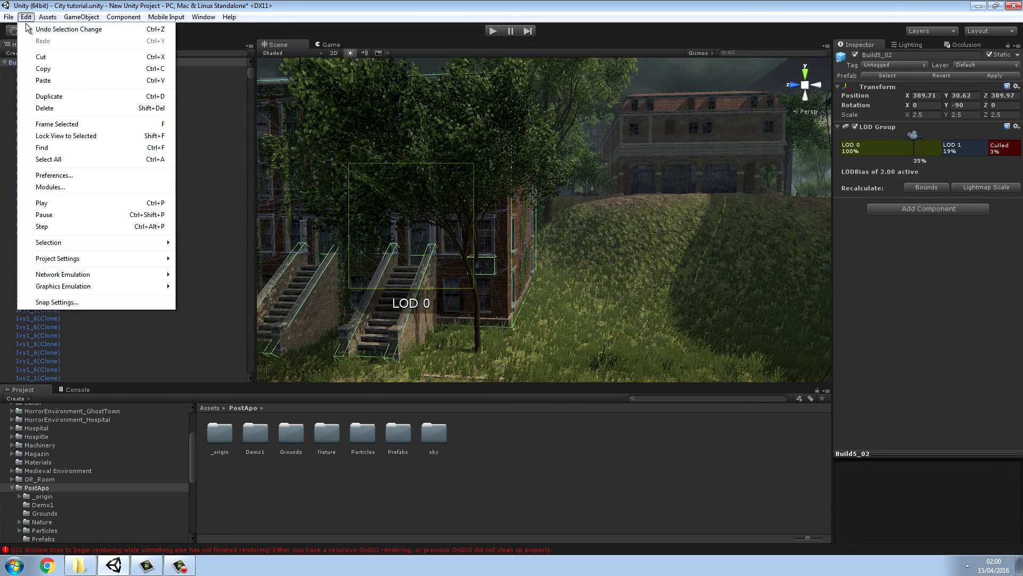
pyautogui.click(49, 96)
pyautogui.moveTo(575, 296); pyautogui.dragTo(578, 308, button='right')
pyautogui.press('s')
pyautogui.press('a')
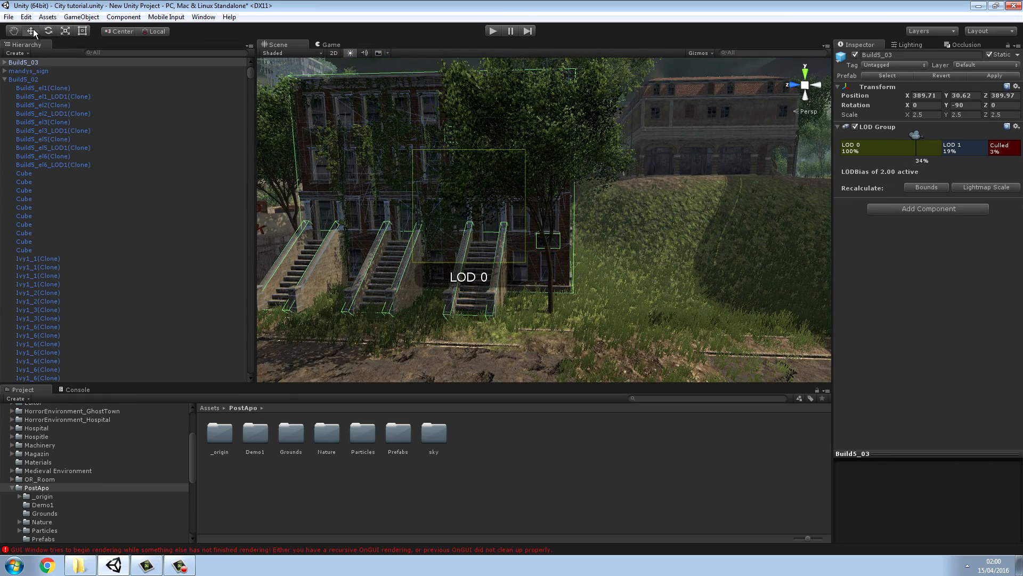
pyautogui.moveTo(427, 209); pyautogui.dragTo(669, 254)
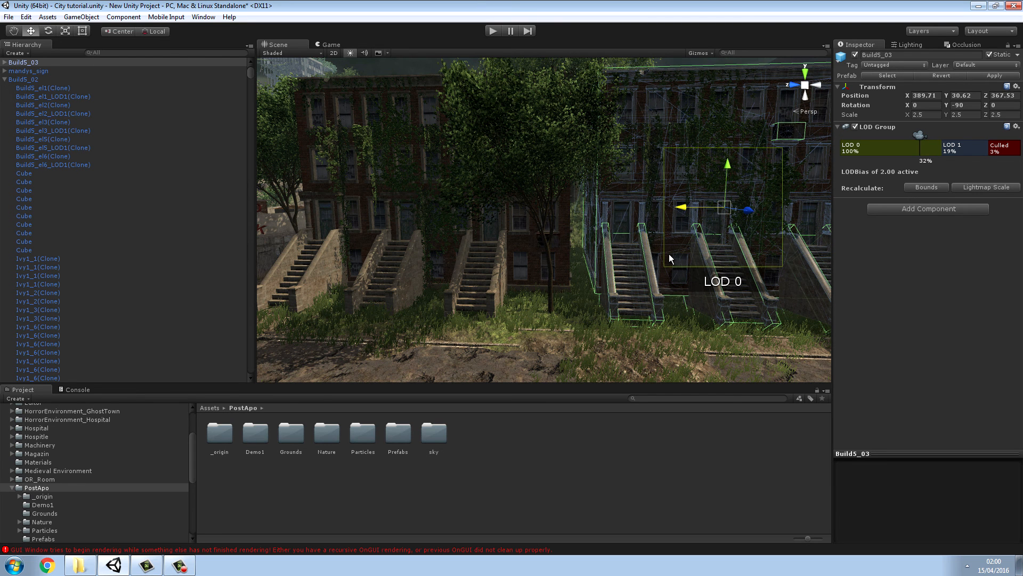
pyautogui.click(633, 461)
# - Sculpt the terrain around the front corner and side of the duplicated brick building with the Raise/Lower Terrain brush
pyautogui.moveTo(633, 345); pyautogui.dragTo(575, 334, button='right')
pyautogui.press('w')
pyautogui.click(574, 334)
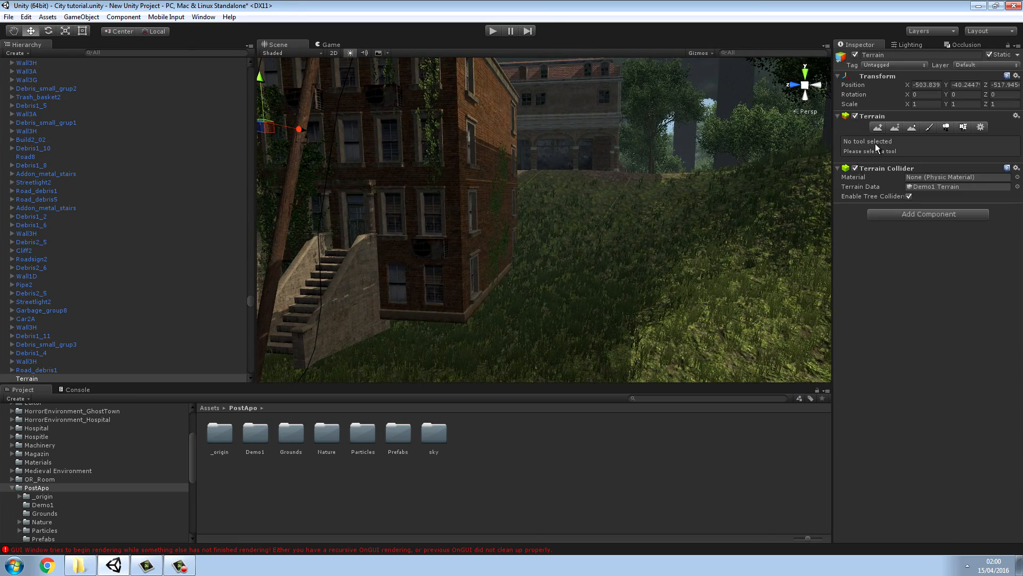
pyautogui.click(880, 129)
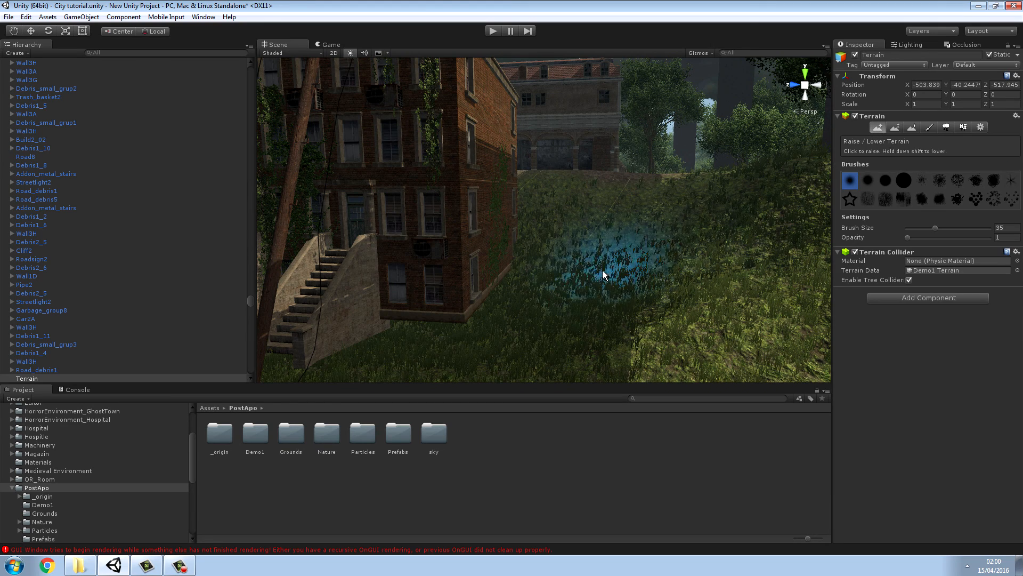
pyautogui.moveTo(516, 307)
pyautogui.mouseDown()
pyautogui.moveTo(522, 281)
pyautogui.moveTo(462, 353)
pyautogui.moveTo(442, 352)
pyautogui.mouseUp()
pyautogui.moveTo(421, 349)
pyautogui.mouseDown()
pyautogui.moveTo(388, 328)
pyautogui.moveTo(564, 319)
pyautogui.moveTo(541, 297)
pyautogui.moveTo(432, 295)
pyautogui.moveTo(431, 309)
pyautogui.moveTo(553, 316)
pyautogui.moveTo(517, 314)
pyautogui.mouseUp()
pyautogui.press('a')
pyautogui.moveTo(516, 314); pyautogui.dragTo(548, 321, button='right')
pyautogui.moveTo(525, 296); pyautogui.dragTo(466, 300)
pyautogui.moveTo(527, 269); pyautogui.dragTo(534, 244)
# - Continue shaping the grassy ground along the ivy-covered brick wall with Raise/Lower Terrain strokes
pyautogui.moveTo(536, 240)
pyautogui.mouseDown(button='right')
pyautogui.moveTo(761, 174)
pyautogui.moveTo(541, 254)
pyautogui.moveTo(390, 255)
pyautogui.moveTo(277, 237)
pyautogui.moveTo(238, 195)
pyautogui.moveTo(248, 219)
pyautogui.moveTo(292, 231)
pyautogui.moveTo(335, 155)
pyautogui.moveTo(292, 272)
pyautogui.moveTo(327, 281)
pyautogui.mouseUp(button='right')
pyautogui.press('w')
pyautogui.moveTo(571, 224)
pyautogui.mouseDown()
pyautogui.moveTo(517, 168)
pyautogui.moveTo(550, 208)
pyautogui.moveTo(574, 313)
pyautogui.moveTo(491, 242)
pyautogui.moveTo(590, 356)
pyautogui.moveTo(526, 182)
pyautogui.moveTo(693, 336)
pyautogui.moveTo(696, 263)
pyautogui.moveTo(635, 290)
pyautogui.moveTo(627, 308)
pyautogui.moveTo(622, 293)
pyautogui.moveTo(535, 258)
pyautogui.moveTo(430, 235)
pyautogui.moveTo(331, 265)
pyautogui.mouseUp()
pyautogui.click(590, 337)
pyautogui.click(588, 335)
pyautogui.moveTo(585, 325)
pyautogui.mouseDown()
pyautogui.moveTo(385, 305)
pyautogui.moveTo(567, 295)
pyautogui.moveTo(543, 283)
pyautogui.moveTo(707, 272)
pyautogui.mouseUp()
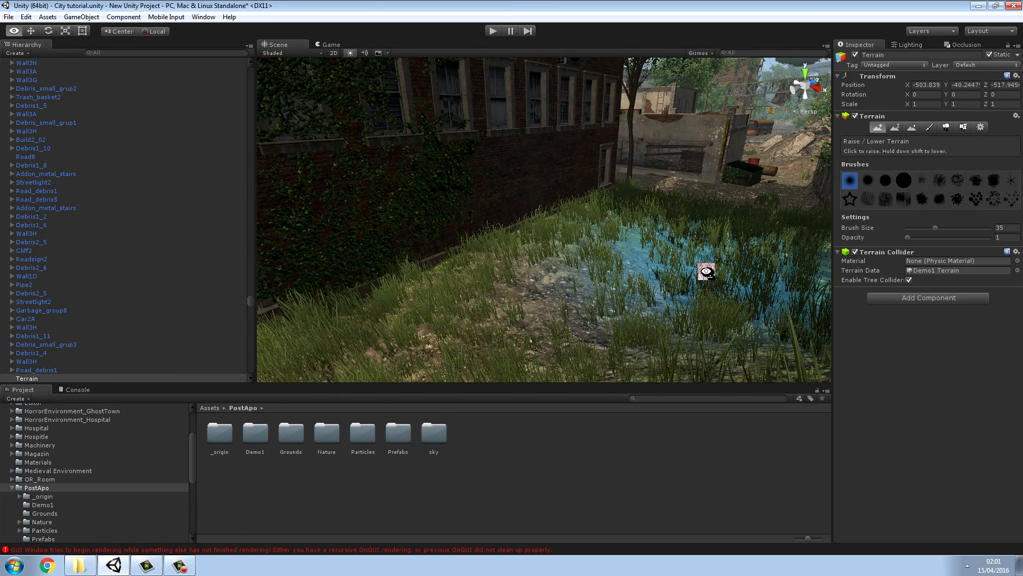
pyautogui.click(658, 450)
# - Move the roadside billboard Billboard2A along the street to the far side of Mandy's Store
pyautogui.moveTo(628, 320); pyautogui.dragTo(544, 213, button='right')
pyautogui.press('w')
pyautogui.click(470, 286)
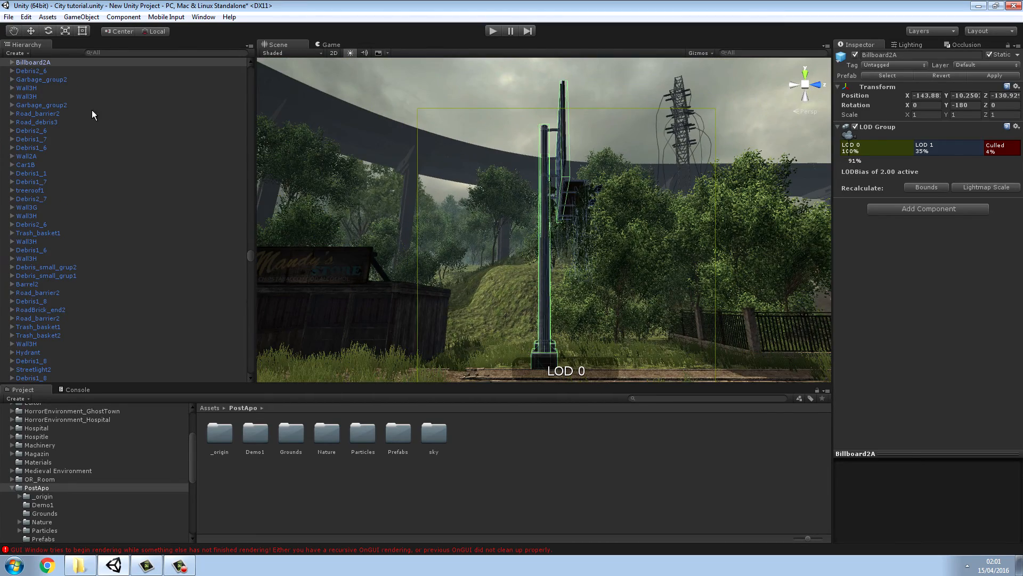
pyautogui.click(31, 32)
pyautogui.moveTo(309, 220); pyautogui.dragTo(552, 194, button='right')
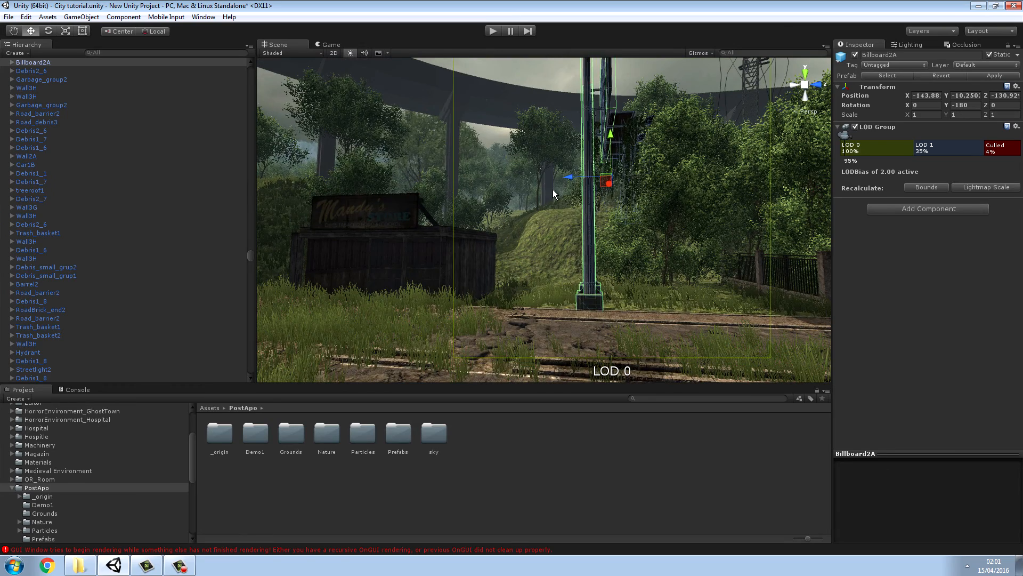
pyautogui.moveTo(569, 180); pyautogui.dragTo(131, 164)
# - Erase the trees on the grassy ground between the wooden store and the iron fence with Place Trees at brush size 1
pyautogui.moveTo(276, 213); pyautogui.dragTo(753, 212, button='right')
pyautogui.click(580, 319)
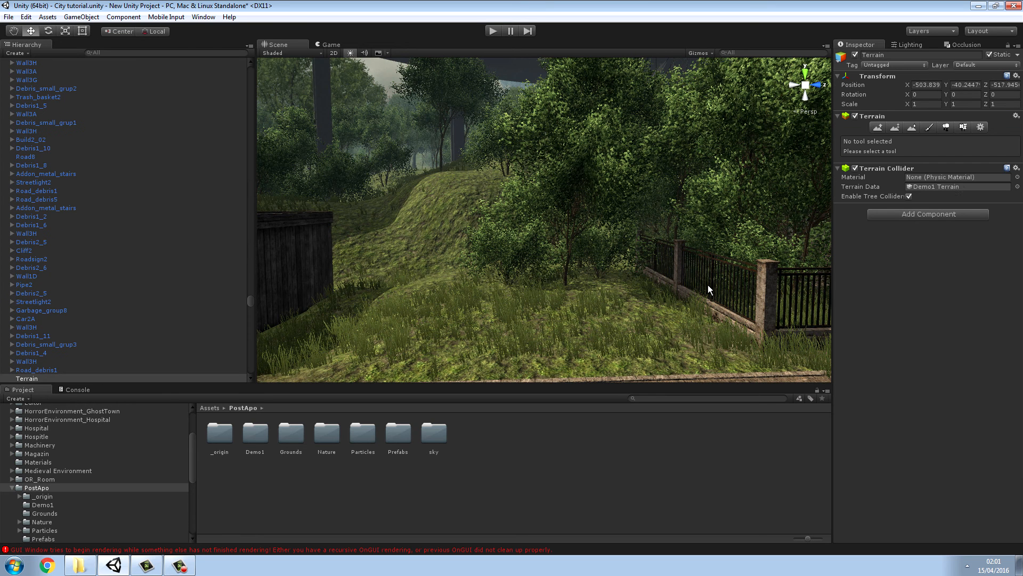
pyautogui.click(944, 127)
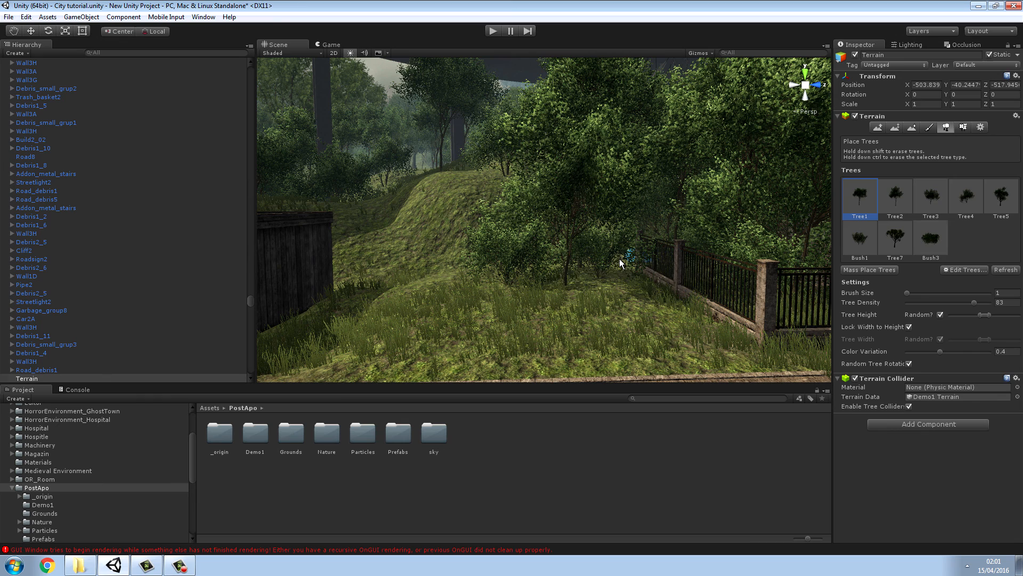
pyautogui.keyDown('shift'); pyautogui.click(565, 284); pyautogui.keyUp('shift')
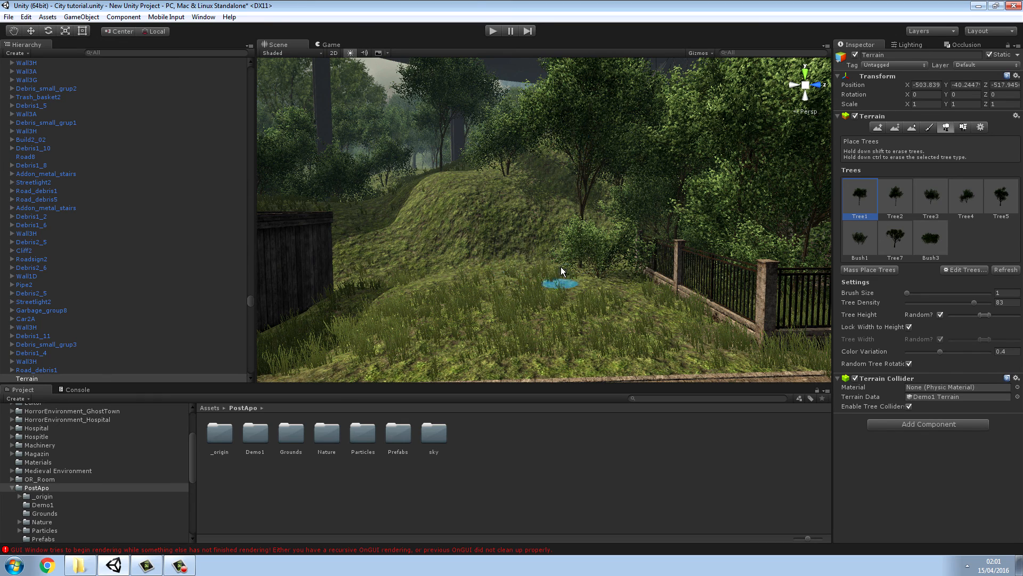
pyautogui.keyDown('shift'); pyautogui.click(580, 271); pyautogui.keyUp('shift')
# - Move the Mandy's Store shack (mandys_sign) along the roadside towards the billboard to Z 367.52
pyautogui.press('s')
pyautogui.moveTo(562, 331); pyautogui.dragTo(642, 298, button='right')
pyautogui.click(558, 481)
pyautogui.press('w')
pyautogui.click(640, 300)
pyautogui.press('s')
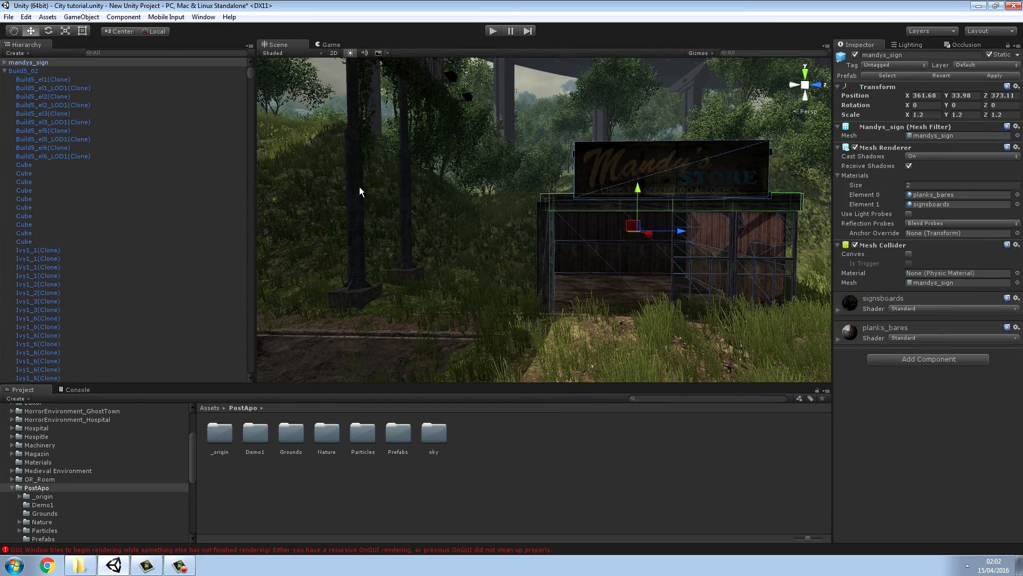
pyautogui.moveTo(681, 235); pyautogui.dragTo(580, 239)
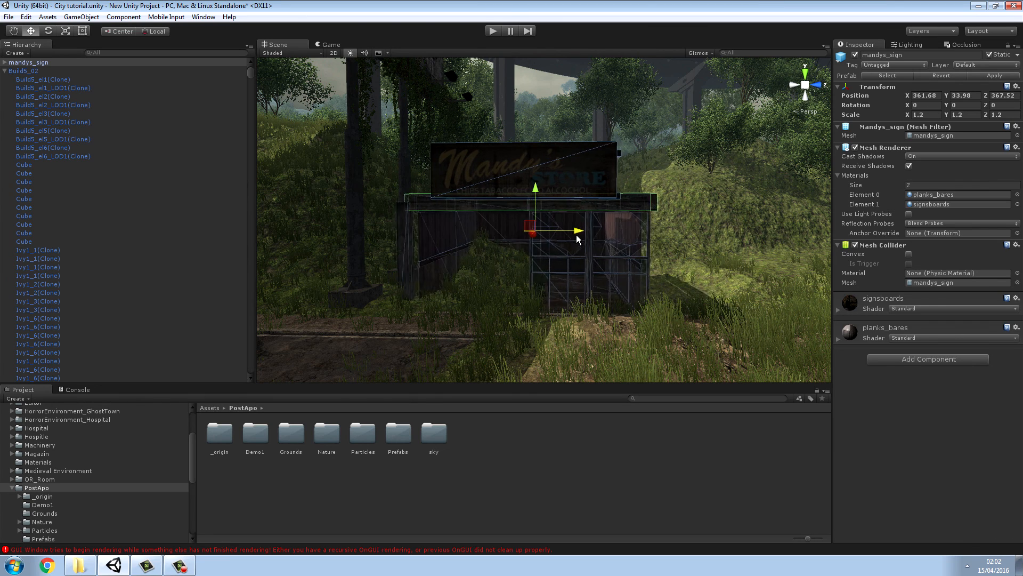
# - Lower the terrain poking through the floor of Mandy's Store with the Raise/Lower Terrain brush at size 35, opacity 1
pyautogui.click(488, 289)
pyautogui.press('w')
pyautogui.moveTo(490, 283); pyautogui.dragTo(483, 270, button='right')
pyautogui.moveTo(746, 193)
pyautogui.mouseDown(button='right')
pyautogui.moveTo(700, 210)
pyautogui.moveTo(699, 226)
pyautogui.mouseUp(button='right')
pyautogui.moveTo(533, 244)
pyautogui.keyDown('shift'); pyautogui.mouseDown()
pyautogui.moveTo(536, 279)
pyautogui.moveTo(578, 311)
pyautogui.mouseUp(); pyautogui.keyUp('shift')
pyautogui.keyDown('shift'); pyautogui.click(540, 277); pyautogui.keyUp('shift')
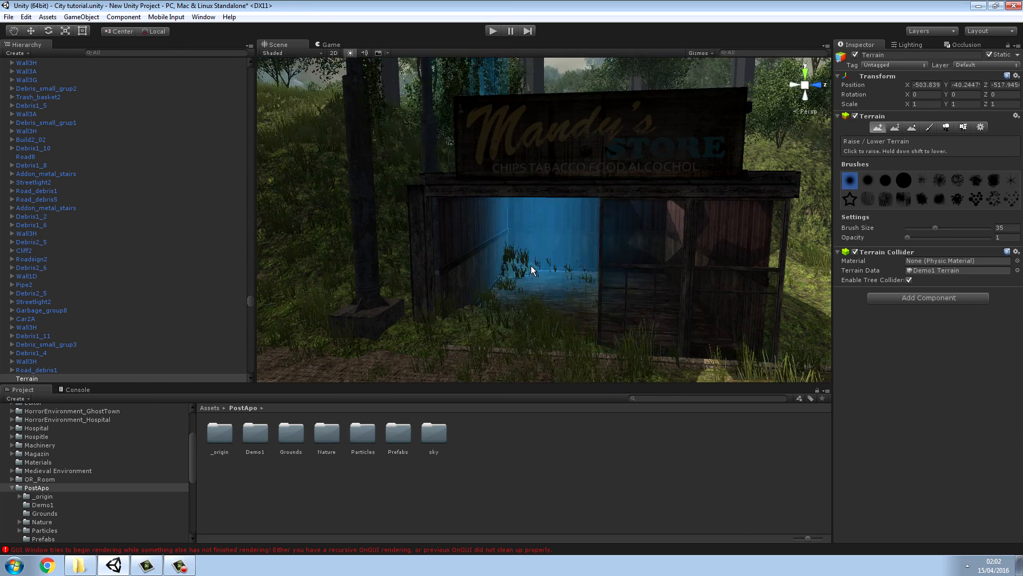
pyautogui.keyDown('shift'); pyautogui.click(525, 269); pyautogui.keyUp('shift')
pyautogui.keyDown('shift'); pyautogui.click(517, 269); pyautogui.keyUp('shift')
pyautogui.keyDown('shift'); pyautogui.click(513, 270); pyautogui.keyUp('shift')
# - Raise the grassy ground behind and beside Mandy's Store with Raise/Lower Terrain strokes
pyautogui.press('w')
pyautogui.moveTo(553, 278)
pyautogui.mouseDown(button='right')
pyautogui.moveTo(685, 292)
pyautogui.moveTo(641, 251)
pyautogui.moveTo(836, 273)
pyautogui.moveTo(27, 375)
pyautogui.moveTo(25, 365)
pyautogui.mouseUp(button='right')
pyautogui.press('s')
pyautogui.moveTo(445, 266)
pyautogui.mouseDown(button='right')
pyautogui.moveTo(749, 293)
pyautogui.moveTo(778, 311)
pyautogui.mouseUp(button='right')
pyautogui.press('s')
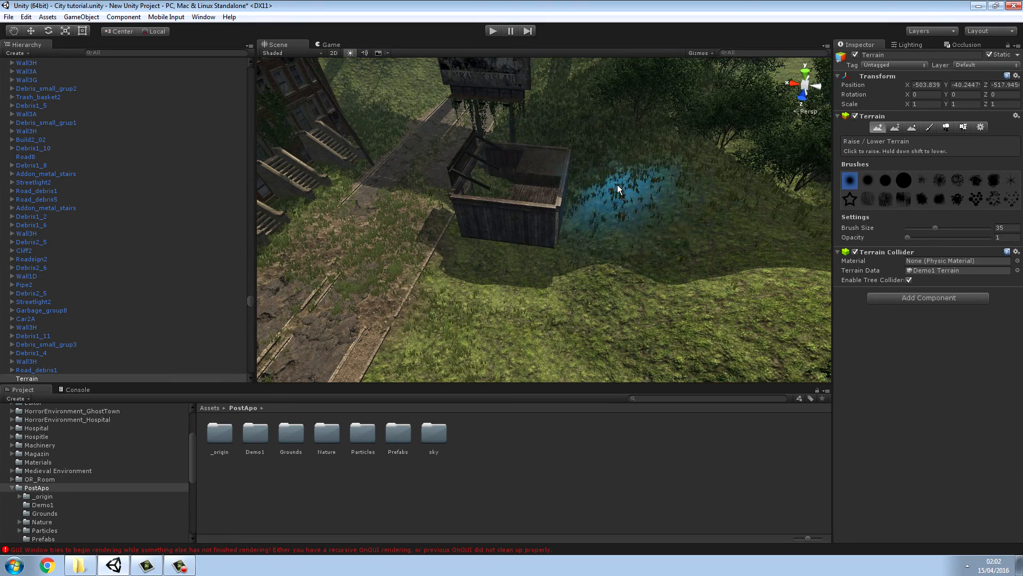
pyautogui.moveTo(618, 184); pyautogui.dragTo(606, 225)
pyautogui.moveTo(641, 276)
pyautogui.mouseDown()
pyautogui.moveTo(604, 304)
pyautogui.moveTo(606, 148)
pyautogui.mouseUp()
pyautogui.moveTo(583, 288); pyautogui.dragTo(543, 243)
# - Lower the remaining ground inside Mandy's Store to clear its wooden floor
pyautogui.moveTo(543, 242)
pyautogui.mouseDown(button='right')
pyautogui.moveTo(502, 225)
pyautogui.moveTo(528, 238)
pyautogui.mouseUp(button='right')
pyautogui.press('w')
pyautogui.keyDown('shift'); pyautogui.moveTo(537, 235); pyautogui.dragTo(514, 233); pyautogui.keyUp('shift')
pyautogui.moveTo(507, 249); pyautogui.dragTo(564, 253, button='right')
pyautogui.press('w')
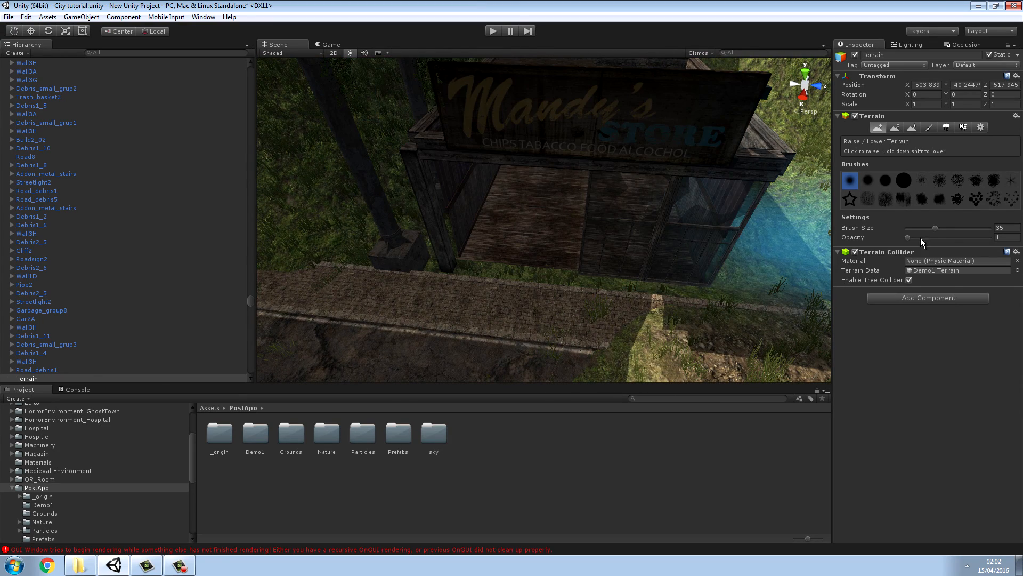
# - Set the terrain brush size to 10 and shape the ground along the outer walls and corners of Mandy's Store
pyautogui.moveTo(934, 227); pyautogui.dragTo(915, 227)
pyautogui.moveTo(567, 279)
pyautogui.mouseDown()
pyautogui.moveTo(475, 270)
pyautogui.moveTo(712, 272)
pyautogui.moveTo(523, 279)
pyautogui.moveTo(451, 266)
pyautogui.moveTo(579, 267)
pyautogui.mouseUp()
pyautogui.moveTo(580, 267)
pyautogui.mouseDown(button='right')
pyautogui.moveTo(616, 268)
pyautogui.moveTo(500, 265)
pyautogui.moveTo(584, 222)
pyautogui.mouseUp(button='right')
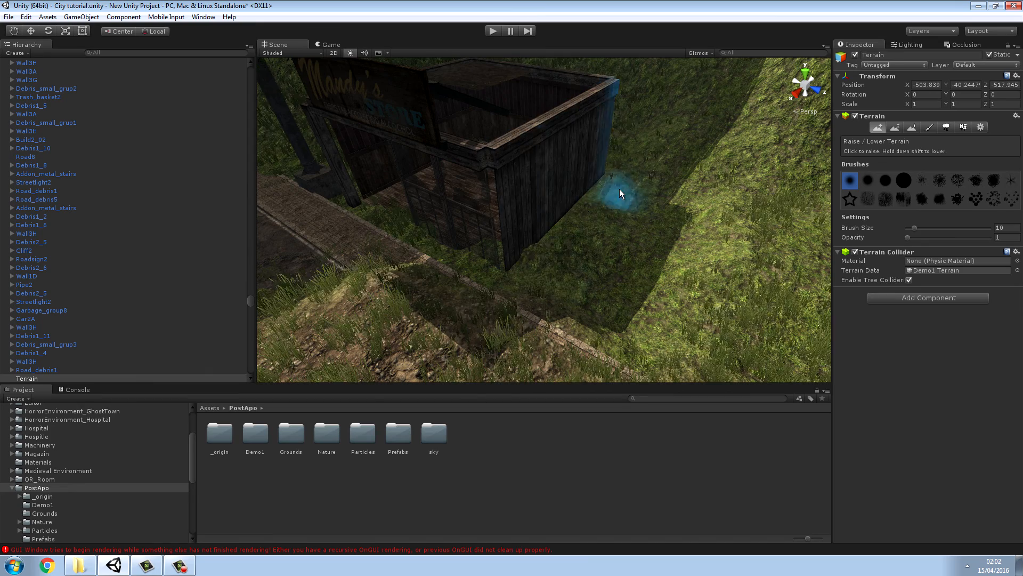
pyautogui.moveTo(627, 166)
pyautogui.mouseDown(button='right')
pyautogui.moveTo(560, 141)
pyautogui.moveTo(395, 114)
pyautogui.moveTo(343, 164)
pyautogui.mouseUp(button='right')
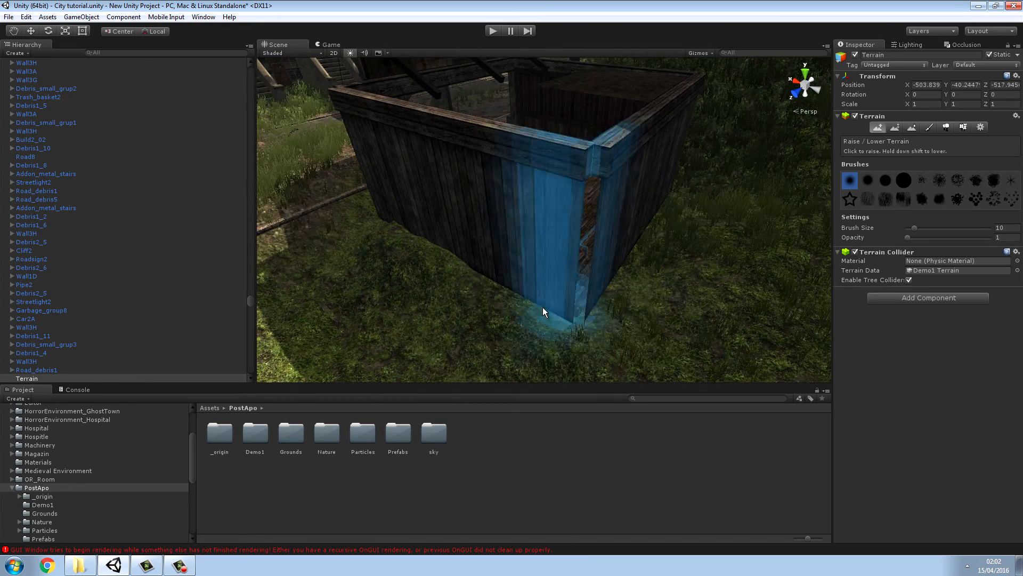
pyautogui.moveTo(557, 318)
pyautogui.mouseDown(button='right')
pyautogui.moveTo(624, 309)
pyautogui.moveTo(496, 324)
pyautogui.moveTo(682, 296)
pyautogui.mouseUp(button='right')
pyautogui.moveTo(528, 286)
pyautogui.mouseDown()
pyautogui.moveTo(629, 289)
pyautogui.moveTo(538, 287)
pyautogui.moveTo(782, 264)
pyautogui.mouseUp()
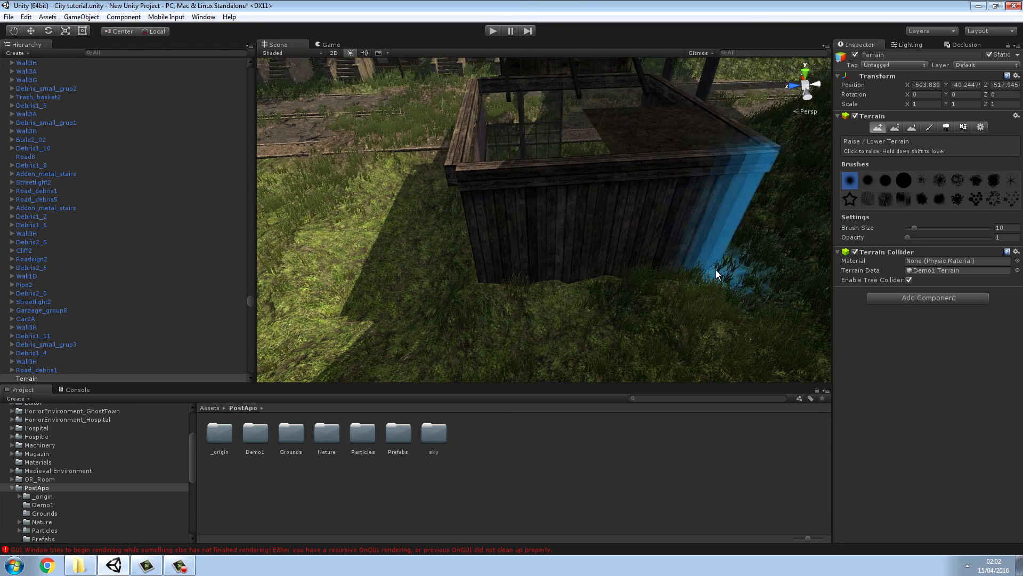
pyautogui.moveTo(743, 267)
pyautogui.mouseDown(button='right')
pyautogui.moveTo(731, 247)
pyautogui.moveTo(599, 273)
pyautogui.moveTo(629, 279)
pyautogui.mouseUp(button='right')
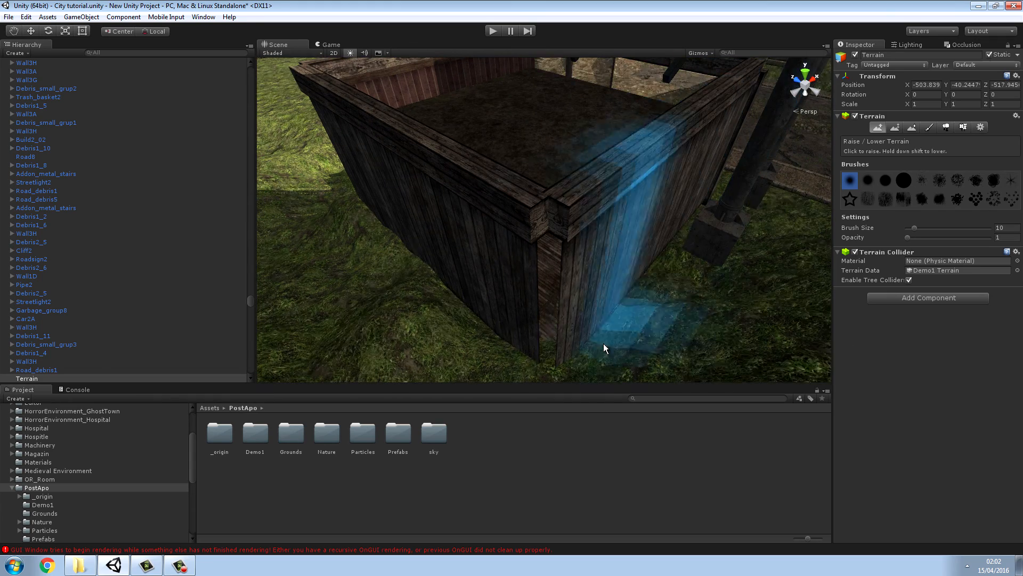
pyautogui.moveTo(683, 253); pyautogui.dragTo(492, 288, button='right')
pyautogui.press('w')
pyautogui.click(497, 458)
pyautogui.moveTo(586, 324); pyautogui.dragTo(369, 157, button='right')
pyautogui.press('s')
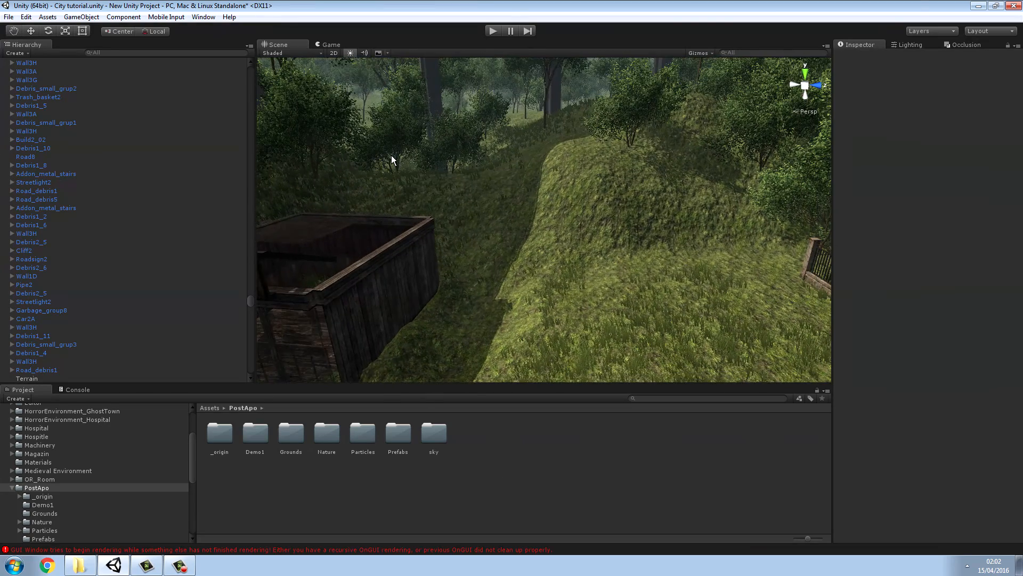
pyautogui.moveTo(508, 230)
pyautogui.mouseDown(button='right')
pyautogui.moveTo(605, 228)
pyautogui.moveTo(542, 231)
pyautogui.moveTo(709, 183)
pyautogui.moveTo(470, 197)
pyautogui.moveTo(500, 228)
pyautogui.moveTo(482, 199)
pyautogui.moveTo(356, 194)
pyautogui.moveTo(550, 212)
pyautogui.moveTo(526, 223)
pyautogui.mouseUp(button='right')
pyautogui.press('w')
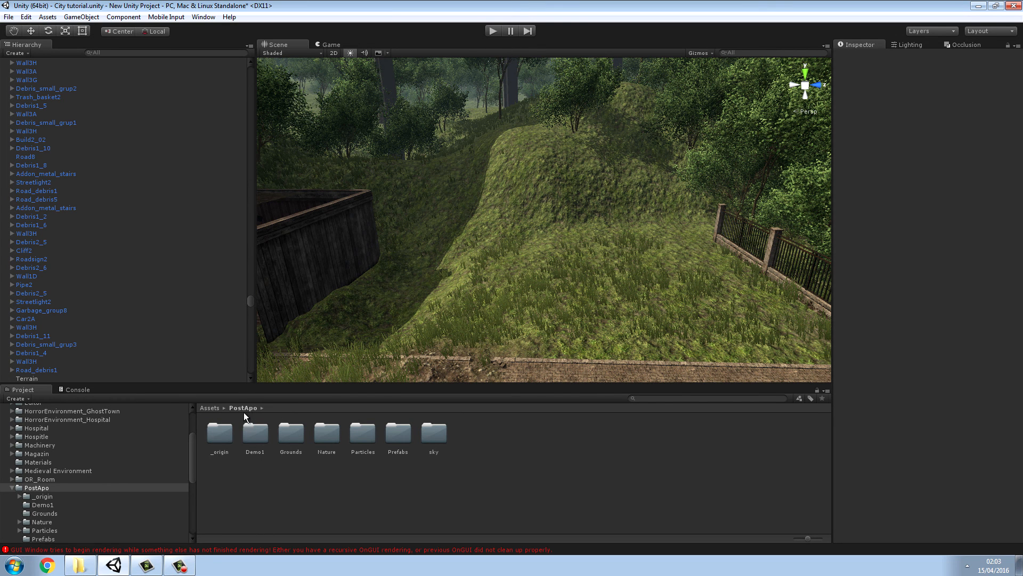
# - Show the top-level Assets folder in the project browser and select the brick building Build5_02 along the street
pyautogui.click(209, 407)
pyautogui.moveTo(360, 328); pyautogui.dragTo(158, 302, button='right')
pyautogui.moveTo(996, 291); pyautogui.dragTo(68, 321, button='right')
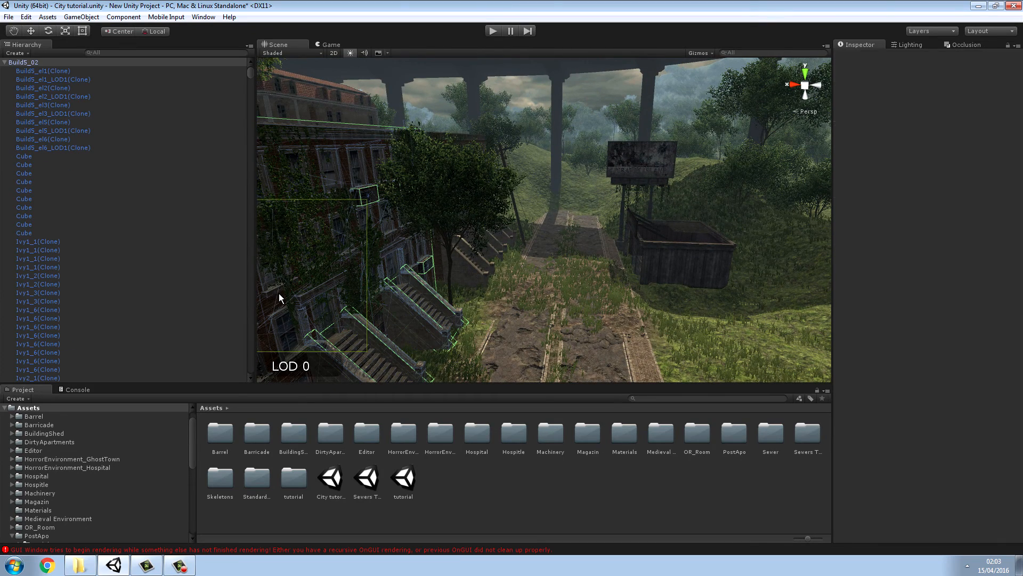
pyautogui.click(269, 271)
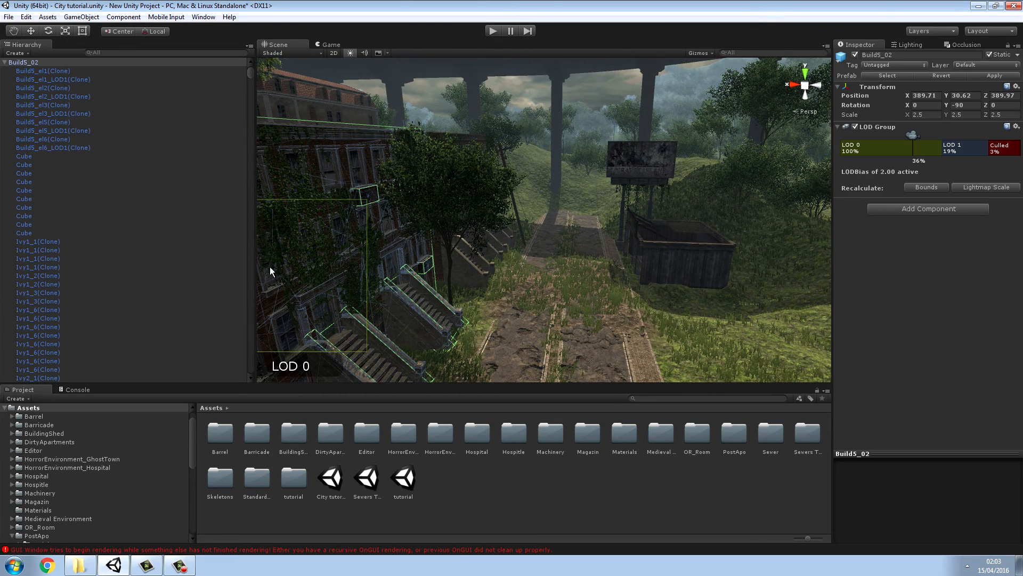
pyautogui.click(25, 18)
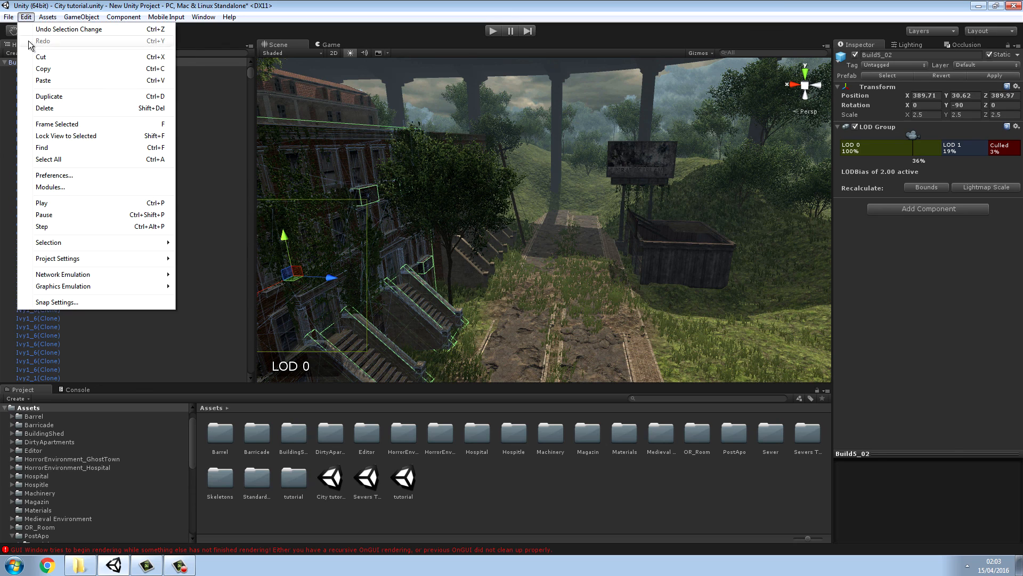
pyautogui.click(49, 98)
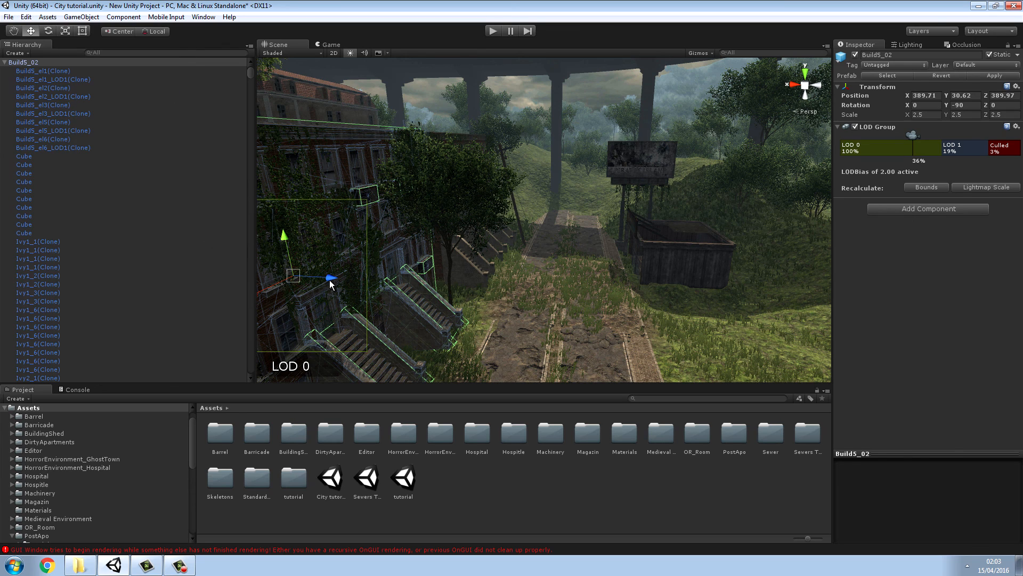
pyautogui.moveTo(332, 281); pyautogui.dragTo(666, 341)
pyautogui.click(25, 17)
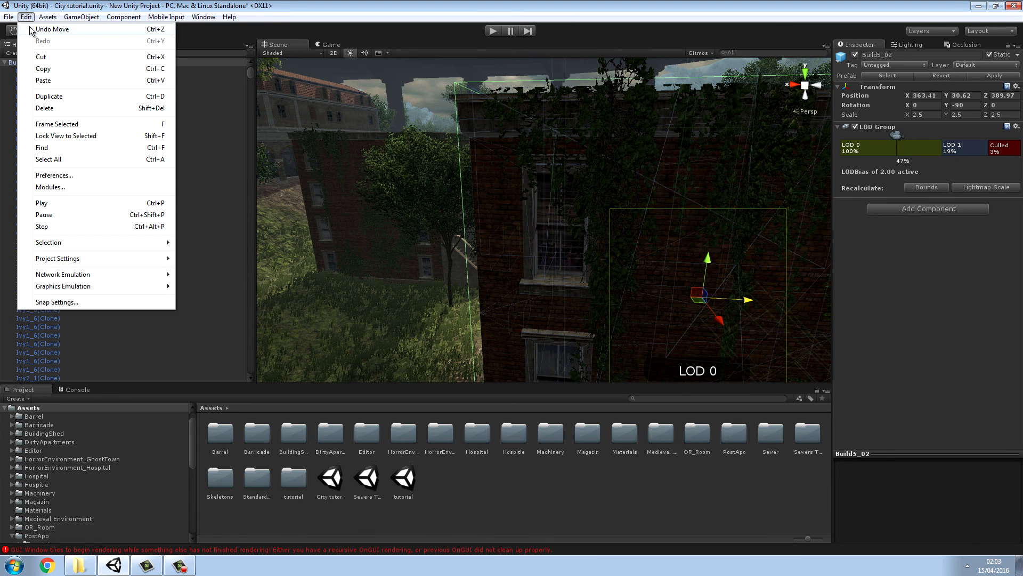
pyautogui.click(53, 29)
# - Duplicate the brick building Build5_02 and move the copy across the street to X 354.5
pyautogui.click(26, 18)
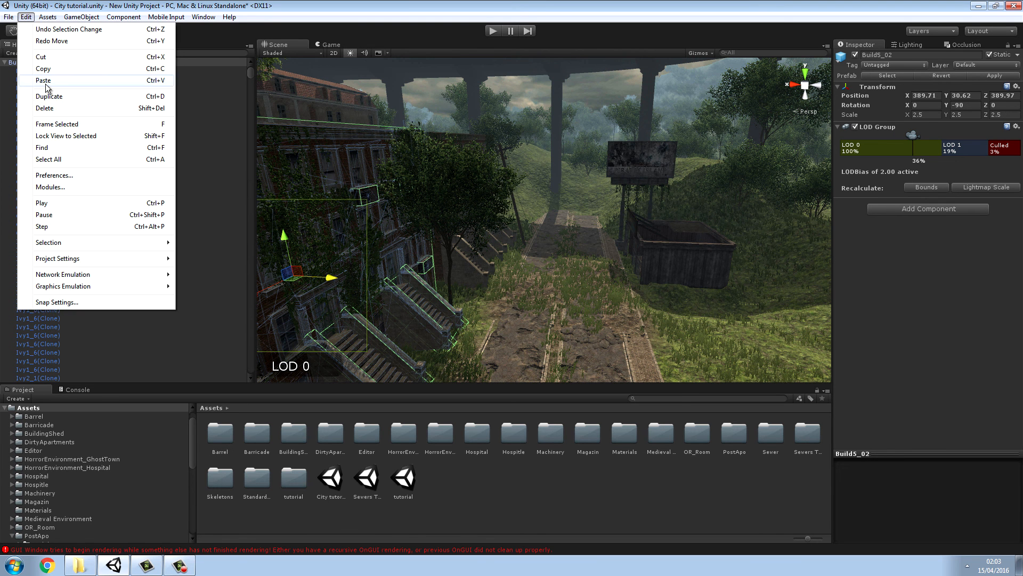
pyautogui.click(52, 98)
pyautogui.moveTo(332, 281); pyautogui.dragTo(794, 330)
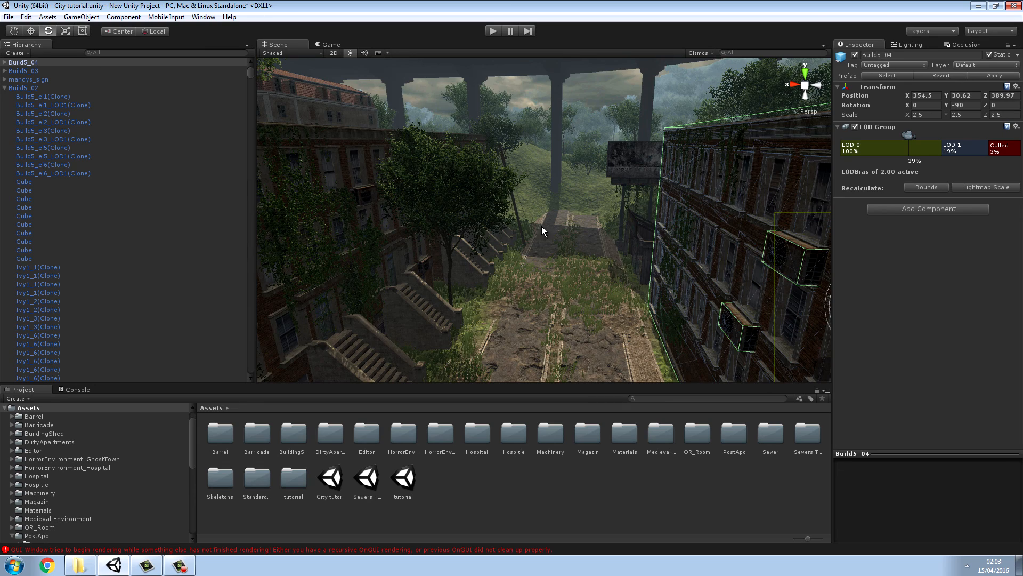
# - Rotate the duplicated building to about -270° on Y so its stairs face the street
pyautogui.press('f')
pyautogui.moveTo(693, 254); pyautogui.dragTo(973, 267)
pyautogui.click(633, 491)
pyautogui.moveTo(565, 314); pyautogui.dragTo(582, 245, button='right')
pyautogui.press('w')
pyautogui.press('s')
pyautogui.click(582, 245)
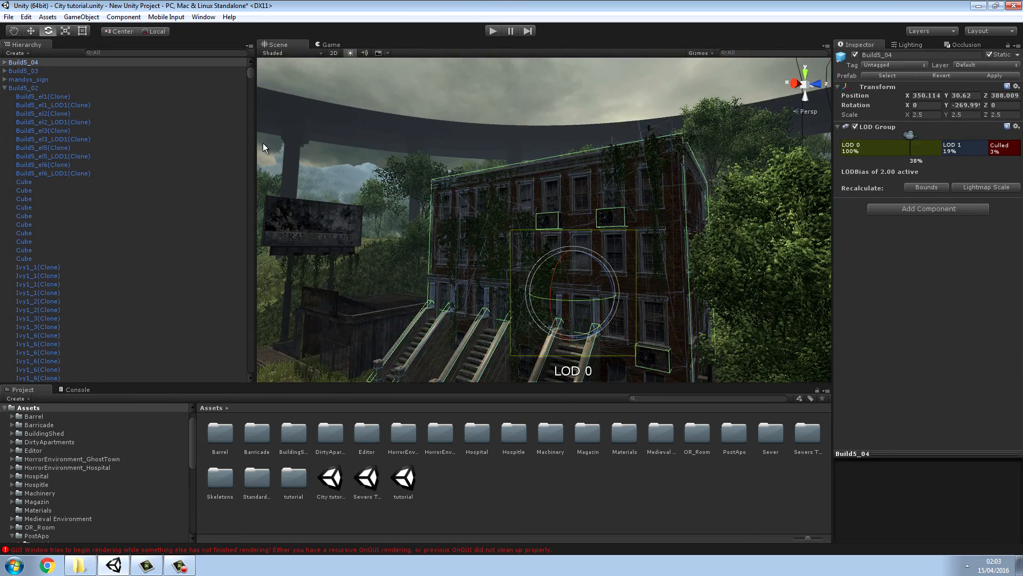
# - Lower the rotated building copy slightly so it sits on the ground
pyautogui.click(30, 31)
pyautogui.click(43, 97)
pyautogui.click(465, 210)
pyautogui.moveTo(465, 210); pyautogui.dragTo(534, 233, button='right')
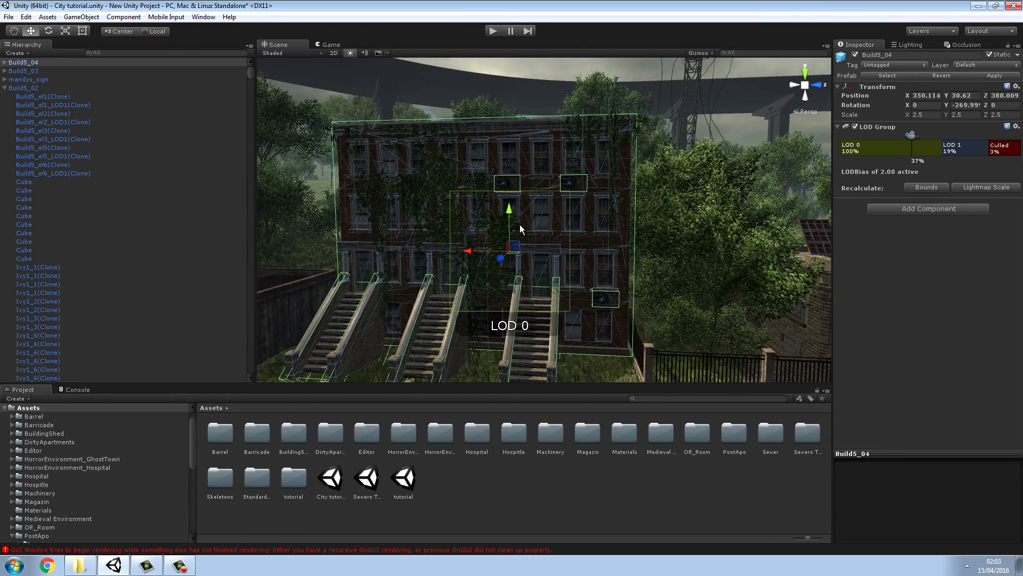
pyautogui.moveTo(510, 215); pyautogui.dragTo(507, 228)
# - Select the terrain in the alley between the store and the building copy, and set the Raise/Lower Terrain brush size to 16
pyautogui.moveTo(508, 228); pyautogui.dragTo(537, 301, button='right')
pyautogui.click(546, 507)
pyautogui.press('w')
pyautogui.press('w')
pyautogui.click(499, 304)
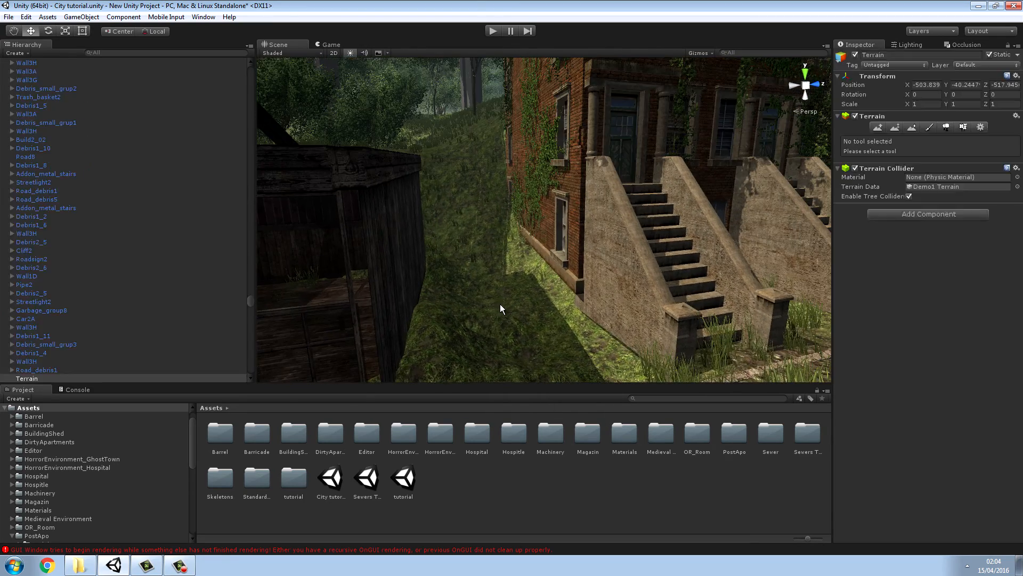
pyautogui.click(877, 128)
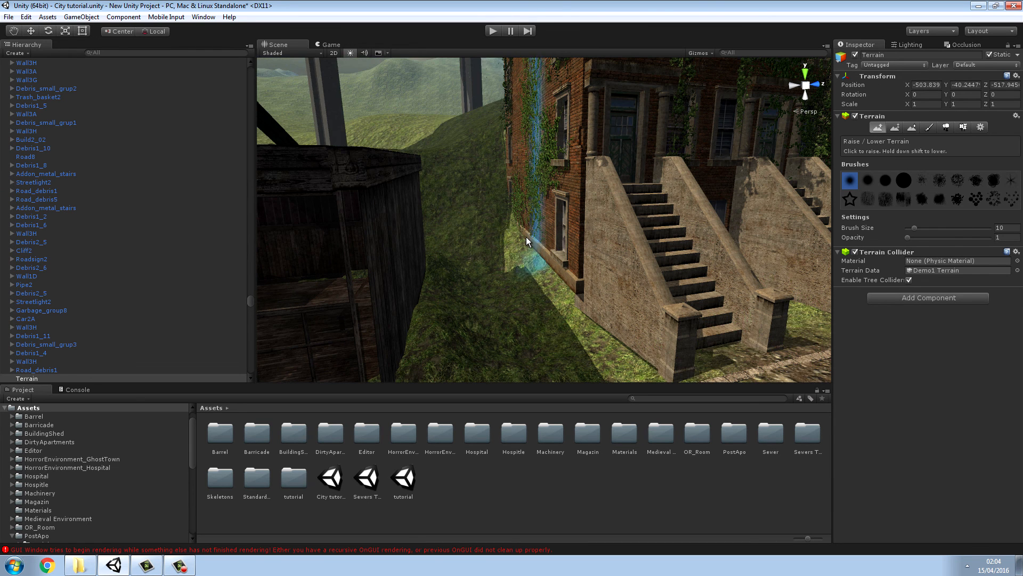
pyautogui.moveTo(915, 227); pyautogui.dragTo(919, 228)
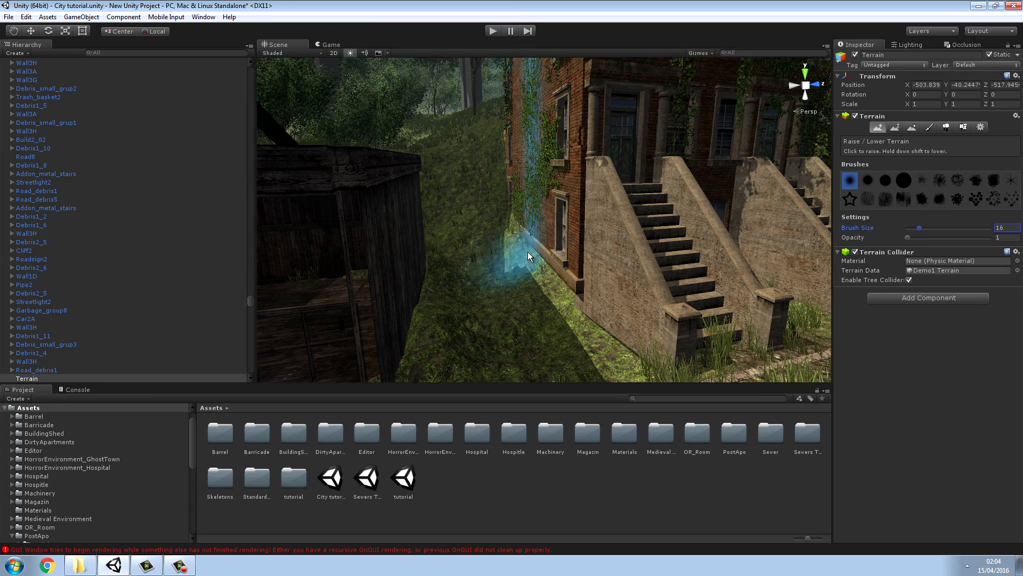
pyautogui.moveTo(641, 348)
pyautogui.keyDown('alt'); pyautogui.mouseDown()
pyautogui.moveTo(656, 322)
pyautogui.moveTo(548, 304)
pyautogui.moveTo(877, 303)
pyautogui.mouseUp(); pyautogui.keyUp('alt')
# - Smooth the alley ground between the wooden store and the brick building with Smooth Height at opacity 100
pyautogui.click(895, 127)
pyautogui.moveTo(673, 276)
pyautogui.keyDown('alt'); pyautogui.mouseDown()
pyautogui.moveTo(524, 277)
pyautogui.moveTo(713, 276)
pyautogui.moveTo(520, 247)
pyautogui.moveTo(688, 238)
pyautogui.moveTo(749, 278)
pyautogui.moveTo(824, 293)
pyautogui.moveTo(606, 304)
pyautogui.mouseUp(); pyautogui.keyUp('alt')
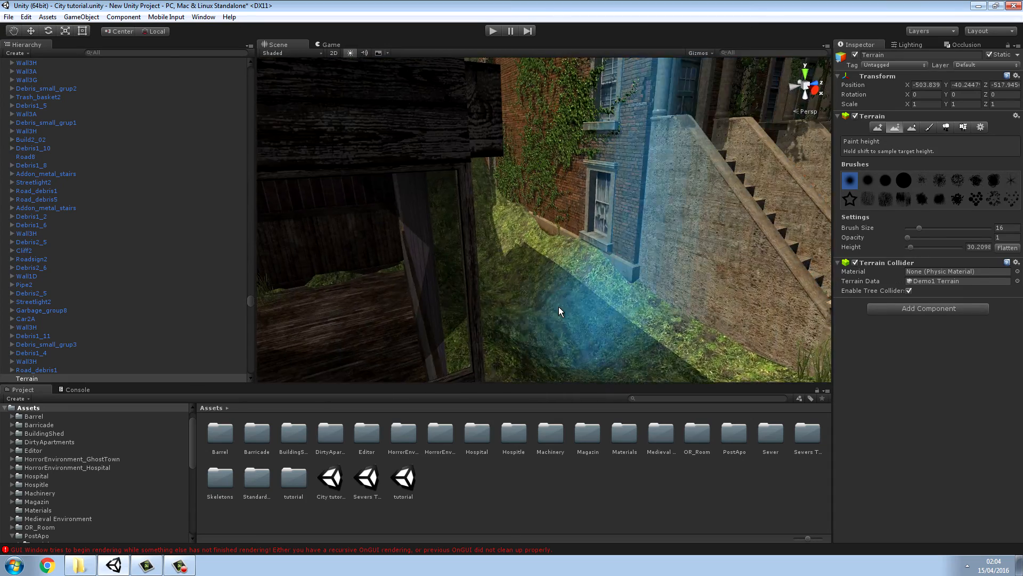
pyautogui.moveTo(581, 337)
pyautogui.keyDown('alt'); pyautogui.mouseDown()
pyautogui.moveTo(525, 297)
pyautogui.moveTo(550, 288)
pyautogui.moveTo(535, 261)
pyautogui.moveTo(570, 282)
pyautogui.moveTo(553, 219)
pyautogui.moveTo(590, 186)
pyautogui.mouseUp(); pyautogui.keyUp('alt')
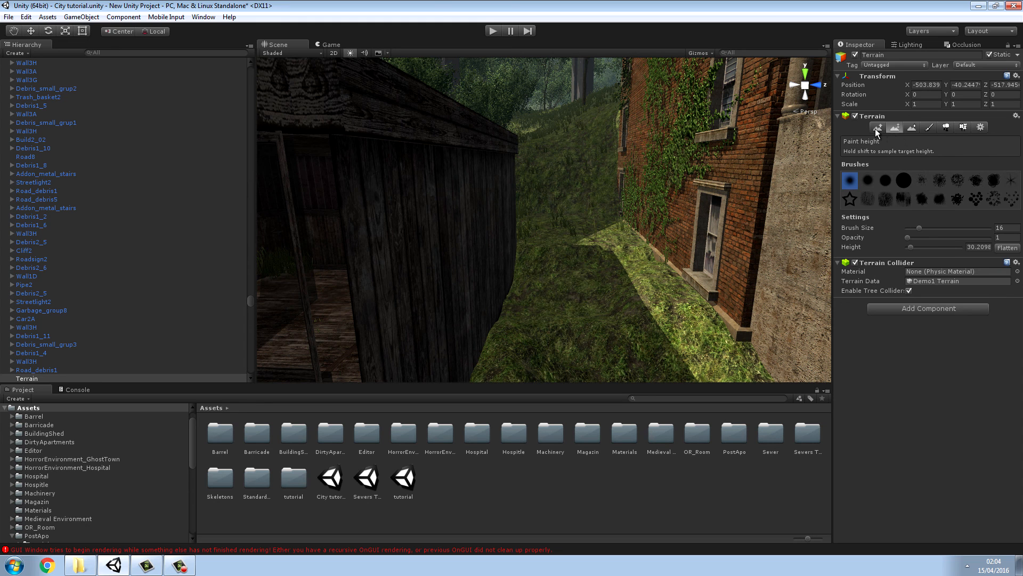
pyautogui.click(912, 127)
pyautogui.moveTo(587, 235); pyautogui.dragTo(579, 267)
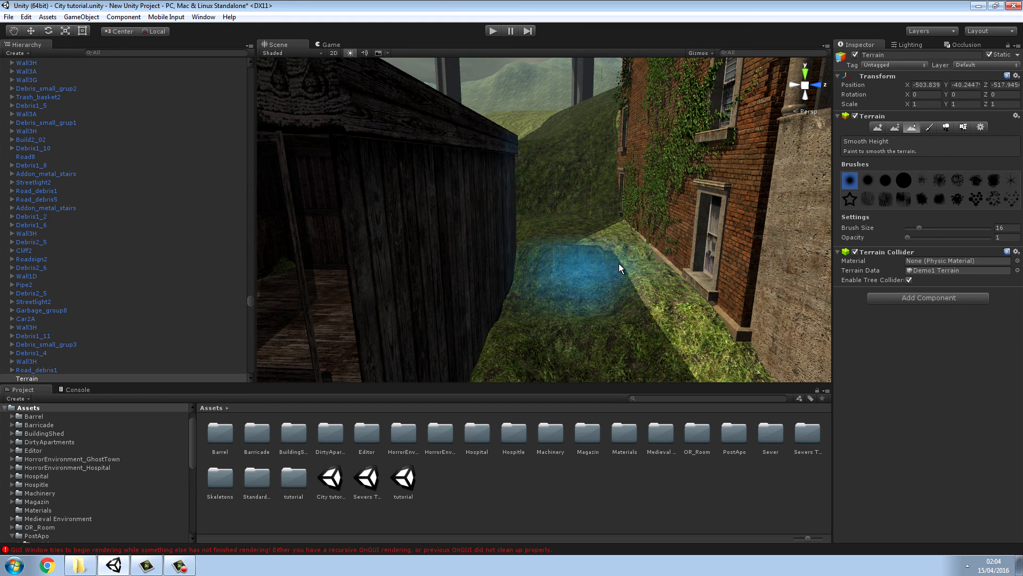
pyautogui.moveTo(908, 237); pyautogui.dragTo(1012, 241)
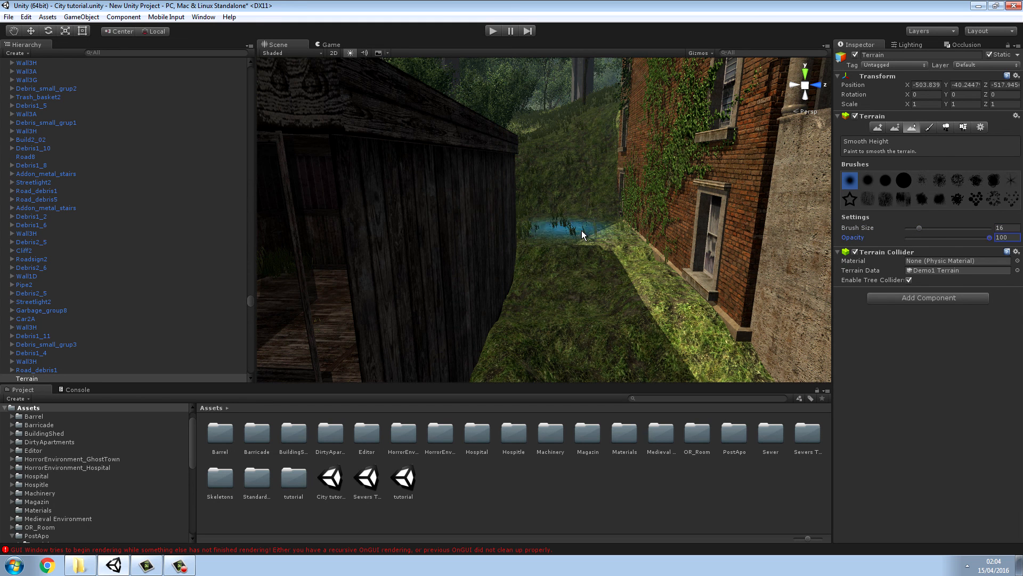
pyautogui.moveTo(625, 366)
pyautogui.keyDown('alt'); pyautogui.mouseDown()
pyautogui.moveTo(663, 260)
pyautogui.moveTo(564, 259)
pyautogui.moveTo(562, 207)
pyautogui.moveTo(669, 123)
pyautogui.moveTo(773, 153)
pyautogui.mouseUp(); pyautogui.keyUp('alt')
# - Sample a target height of about 37.3 on the grassy slope behind the brick building with Paint Height
pyautogui.moveTo(773, 152)
pyautogui.mouseDown(button='right')
pyautogui.moveTo(826, 165)
pyautogui.moveTo(839, 572)
pyautogui.moveTo(874, 164)
pyautogui.moveTo(797, 65)
pyautogui.moveTo(829, 46)
pyautogui.moveTo(630, 193)
pyautogui.moveTo(635, 155)
pyautogui.moveTo(623, 263)
pyautogui.moveTo(629, 255)
pyautogui.moveTo(651, 343)
pyautogui.moveTo(596, 335)
pyautogui.mouseUp(button='right')
pyautogui.hotkey('shift', 'w')
pyautogui.click(576, 314)
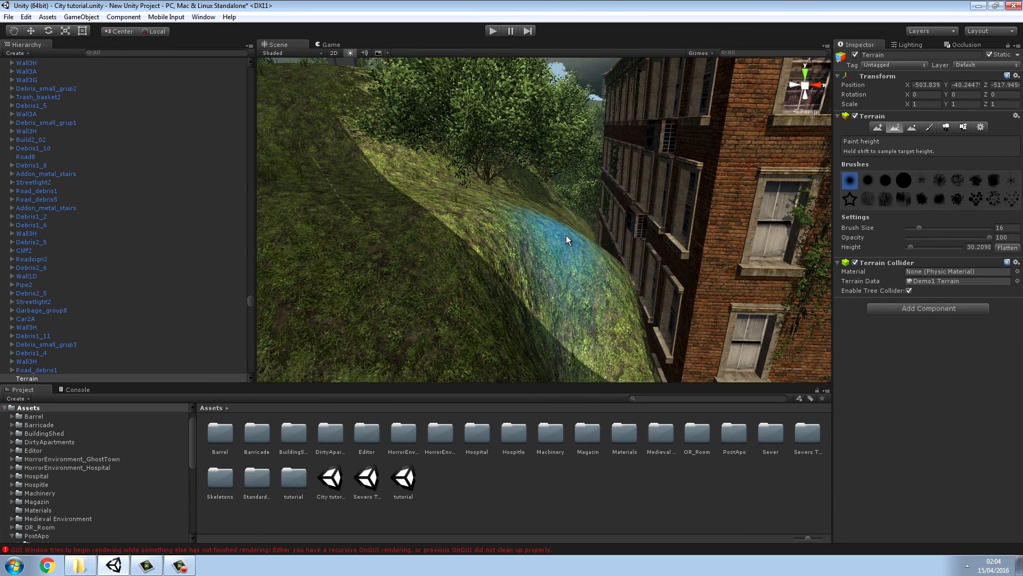
pyautogui.keyDown('shift'); pyautogui.click(548, 230); pyautogui.keyUp('shift')
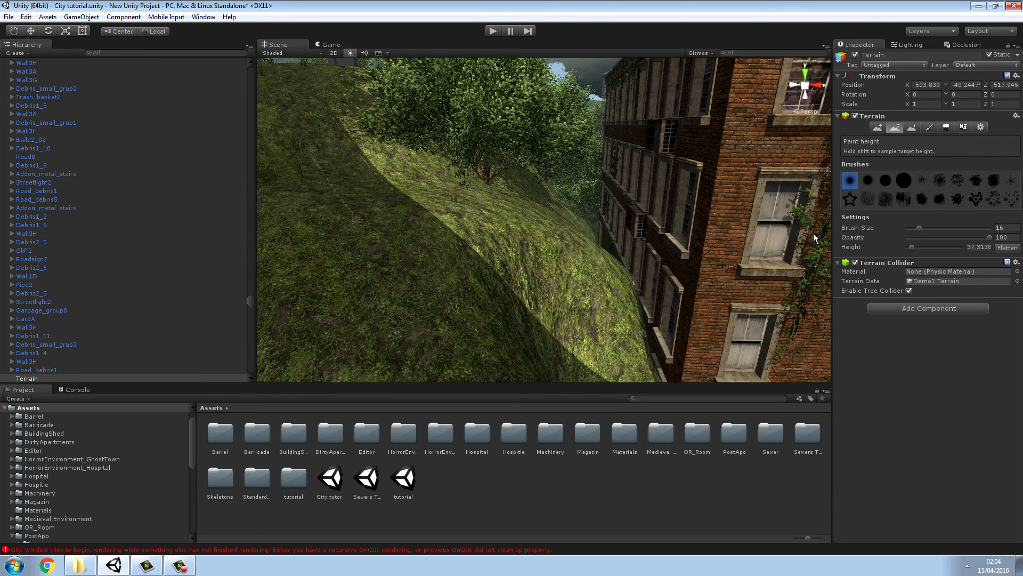
# - Smooth the slope behind the brick building with Smooth Height, and return to Raise/Lower Terrain at opacity 1
pyautogui.click(912, 128)
pyautogui.moveTo(705, 233)
pyautogui.mouseDown()
pyautogui.moveTo(554, 245)
pyautogui.moveTo(590, 250)
pyautogui.moveTo(598, 321)
pyautogui.moveTo(585, 261)
pyautogui.moveTo(526, 251)
pyautogui.moveTo(540, 165)
pyautogui.moveTo(517, 319)
pyautogui.moveTo(623, 289)
pyautogui.moveTo(611, 312)
pyautogui.moveTo(590, 265)
pyautogui.moveTo(612, 242)
pyautogui.moveTo(655, 266)
pyautogui.mouseUp()
pyautogui.click(878, 127)
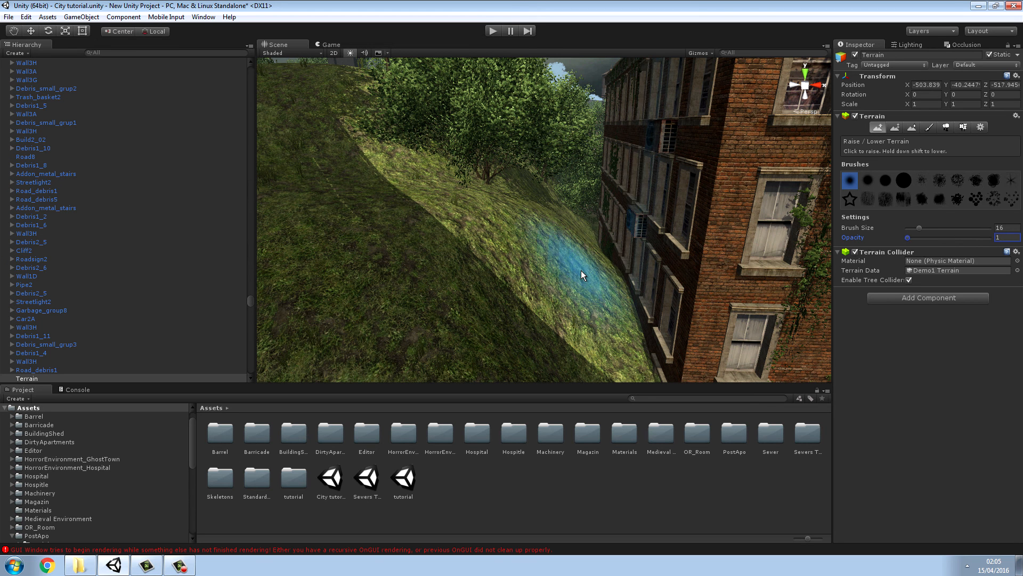
# - Raise and lower parts of the grassy slope behind the brick building with Raise/Lower Terrain at brush size 16 and opacity 1
pyautogui.moveTo(584, 245)
pyautogui.mouseDown()
pyautogui.moveTo(623, 334)
pyautogui.moveTo(590, 234)
pyautogui.moveTo(588, 248)
pyautogui.moveTo(556, 234)
pyautogui.moveTo(570, 283)
pyautogui.moveTo(562, 250)
pyautogui.mouseUp()
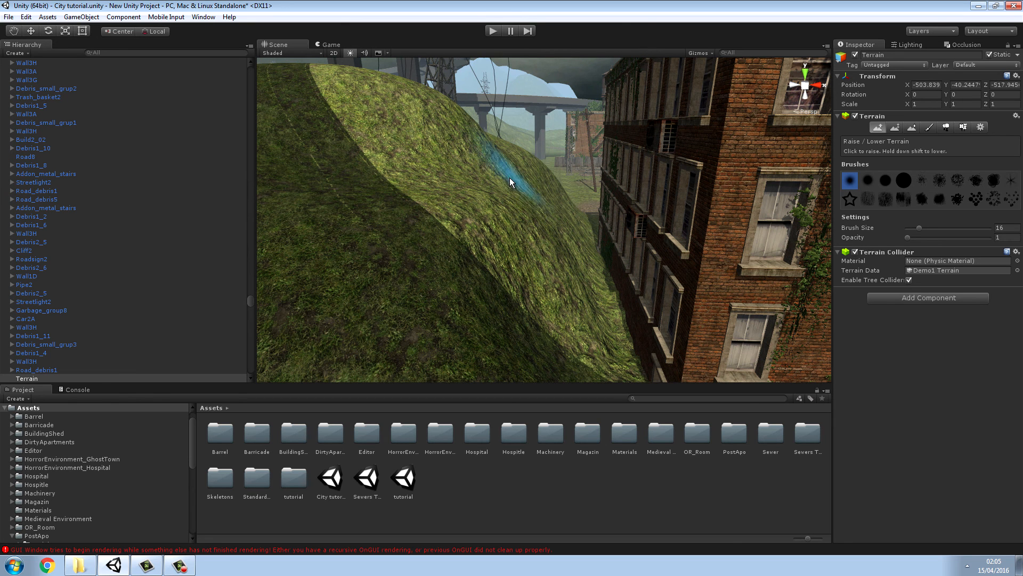
pyautogui.moveTo(437, 225)
pyautogui.keyDown('shift'); pyautogui.mouseDown()
pyautogui.moveTo(472, 258)
pyautogui.moveTo(532, 189)
pyautogui.mouseUp(); pyautogui.keyUp('shift')
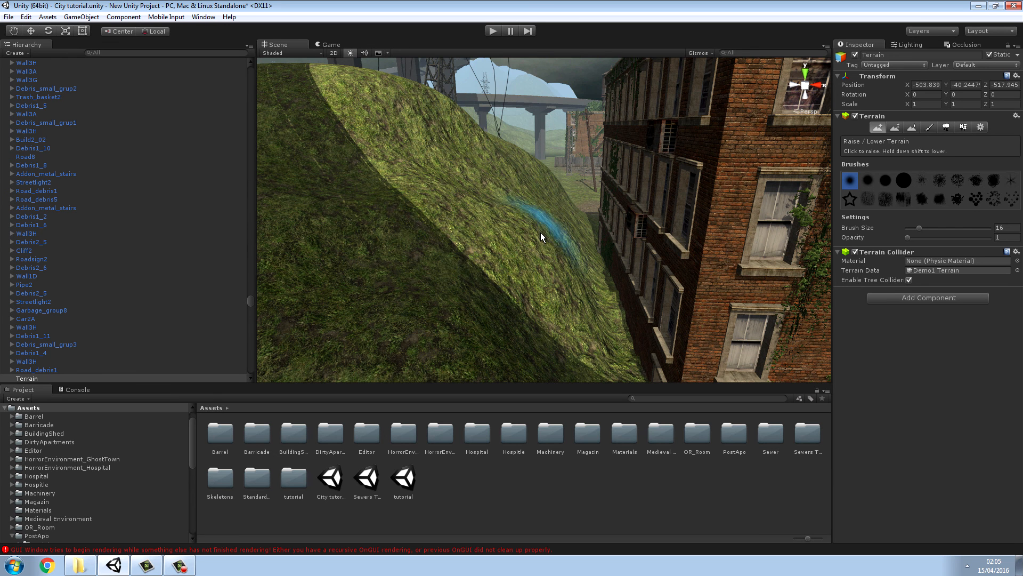
pyautogui.moveTo(397, 299)
pyautogui.keyDown('shift'); pyautogui.mouseDown()
pyautogui.moveTo(454, 226)
pyautogui.moveTo(409, 172)
pyautogui.moveTo(526, 151)
pyautogui.moveTo(436, 126)
pyautogui.moveTo(522, 216)
pyautogui.moveTo(562, 222)
pyautogui.mouseUp(); pyautogui.keyUp('shift')
# - Smooth the reshaped slope behind the brick building with Smooth Height at opacity 100, enlarging the brush size to 42
pyautogui.click(912, 128)
pyautogui.moveTo(913, 239); pyautogui.dragTo(1000, 237)
pyautogui.moveTo(543, 282)
pyautogui.mouseDown()
pyautogui.moveTo(470, 282)
pyautogui.moveTo(403, 217)
pyautogui.mouseUp()
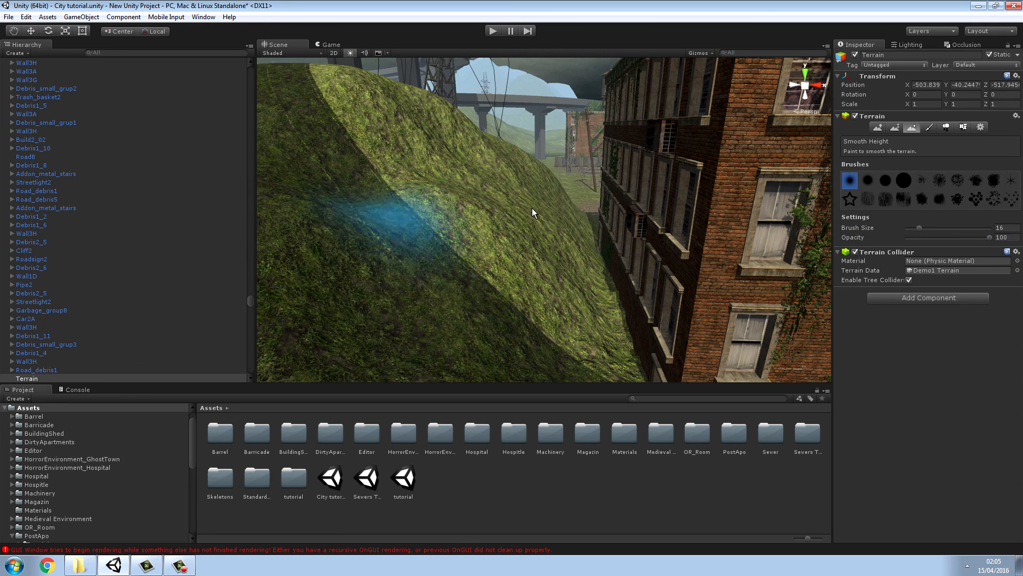
pyautogui.moveTo(917, 228); pyautogui.dragTo(941, 228)
pyautogui.moveTo(474, 232)
pyautogui.mouseDown()
pyautogui.moveTo(502, 150)
pyautogui.moveTo(452, 152)
pyautogui.moveTo(443, 245)
pyautogui.moveTo(540, 226)
pyautogui.moveTo(350, 119)
pyautogui.moveTo(315, 205)
pyautogui.moveTo(448, 92)
pyautogui.moveTo(453, 130)
pyautogui.moveTo(559, 200)
pyautogui.moveTo(424, 219)
pyautogui.moveTo(481, 489)
pyautogui.mouseUp()
# - Select the billboard beside the wooden store and shift it slightly with the Move tool
pyautogui.click(521, 515)
pyautogui.moveTo(530, 207)
pyautogui.mouseDown(button='right')
pyautogui.moveTo(407, 178)
pyautogui.moveTo(671, 224)
pyautogui.moveTo(793, 201)
pyautogui.moveTo(810, 183)
pyautogui.moveTo(569, 149)
pyautogui.moveTo(324, 173)
pyautogui.moveTo(18, 171)
pyautogui.moveTo(1011, 164)
pyautogui.moveTo(71, 153)
pyautogui.moveTo(232, 141)
pyautogui.moveTo(272, 165)
pyautogui.moveTo(234, 159)
pyautogui.moveTo(267, 141)
pyautogui.moveTo(292, 189)
pyautogui.mouseUp(button='right')
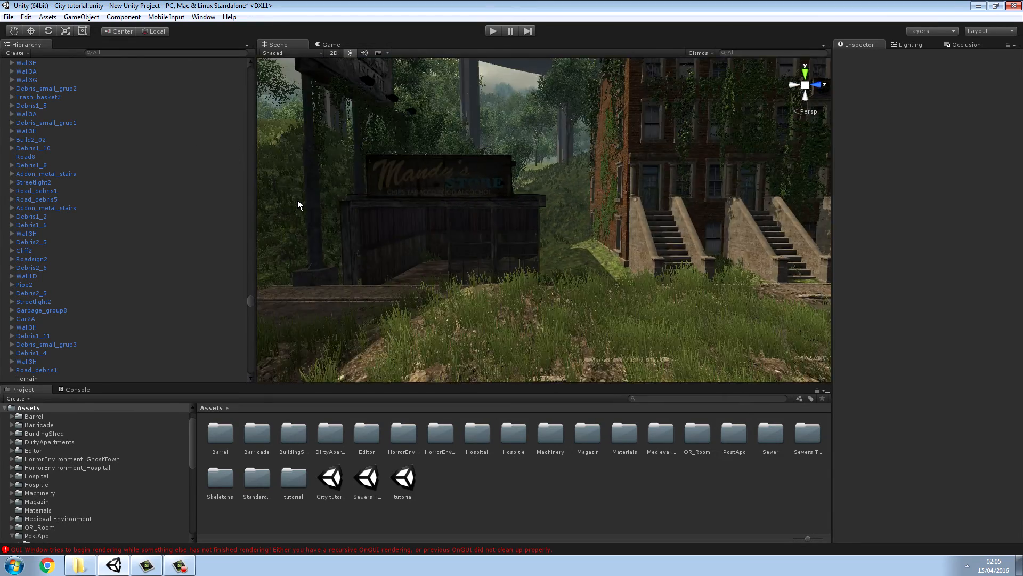
pyautogui.click(312, 226)
pyautogui.click(35, 32)
pyautogui.press('s')
pyautogui.moveTo(427, 165)
pyautogui.mouseDown(button='right')
pyautogui.moveTo(443, 178)
pyautogui.moveTo(425, 169)
pyautogui.mouseUp(button='right')
pyautogui.moveTo(376, 148); pyautogui.dragTo(356, 150)
# - Select the terrain and raise the grassy hill beside the billboard with Raise/Lower Terrain at brush size 42 and opacity 1
pyautogui.click(511, 471)
pyautogui.moveTo(520, 377); pyautogui.dragTo(497, 364, button='right')
pyautogui.click(499, 312)
pyautogui.moveTo(499, 311)
pyautogui.mouseDown(button='right')
pyautogui.moveTo(507, 335)
pyautogui.moveTo(504, 306)
pyautogui.mouseUp(button='right')
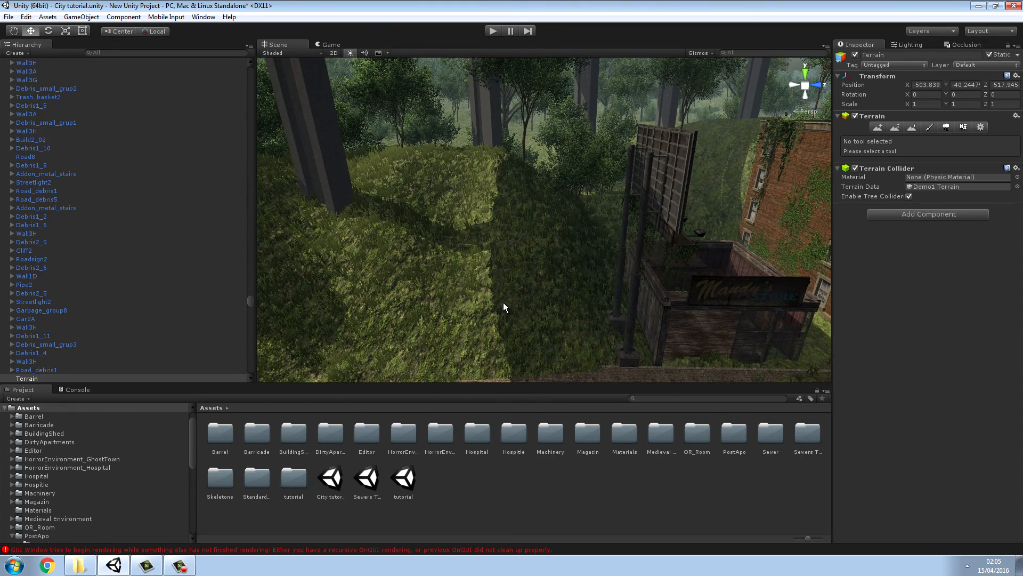
pyautogui.click(877, 128)
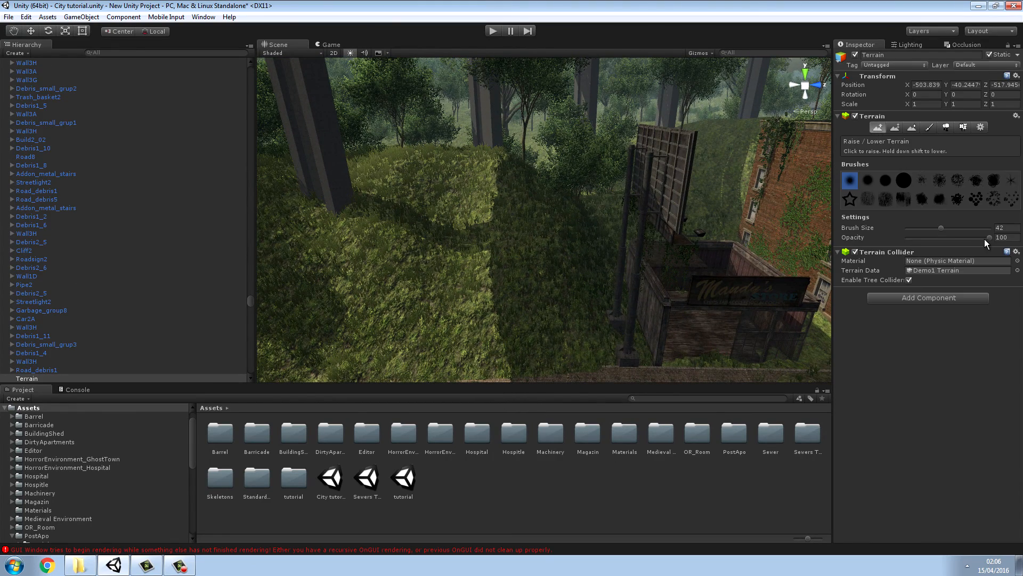
pyautogui.moveTo(984, 235); pyautogui.dragTo(979, 236)
pyautogui.moveTo(915, 236); pyautogui.dragTo(907, 237)
pyautogui.moveTo(493, 228)
pyautogui.mouseDown()
pyautogui.moveTo(528, 183)
pyautogui.moveTo(537, 190)
pyautogui.moveTo(532, 264)
pyautogui.moveTo(394, 264)
pyautogui.moveTo(491, 174)
pyautogui.moveTo(467, 162)
pyautogui.moveTo(419, 172)
pyautogui.moveTo(558, 253)
pyautogui.moveTo(549, 263)
pyautogui.moveTo(336, 226)
pyautogui.moveTo(496, 171)
pyautogui.moveTo(453, 196)
pyautogui.moveTo(507, 275)
pyautogui.moveTo(385, 295)
pyautogui.moveTo(416, 275)
pyautogui.mouseUp()
# - Raise and lower the grassy ground around the overpass pillars with Raise/Lower Terrain
pyautogui.moveTo(511, 246)
pyautogui.mouseDown(button='right')
pyautogui.moveTo(294, 245)
pyautogui.moveTo(318, 248)
pyautogui.mouseUp(button='right')
pyautogui.moveTo(565, 241)
pyautogui.mouseDown()
pyautogui.moveTo(588, 238)
pyautogui.moveTo(567, 175)
pyautogui.moveTo(658, 270)
pyautogui.moveTo(555, 244)
pyautogui.moveTo(628, 179)
pyautogui.mouseUp()
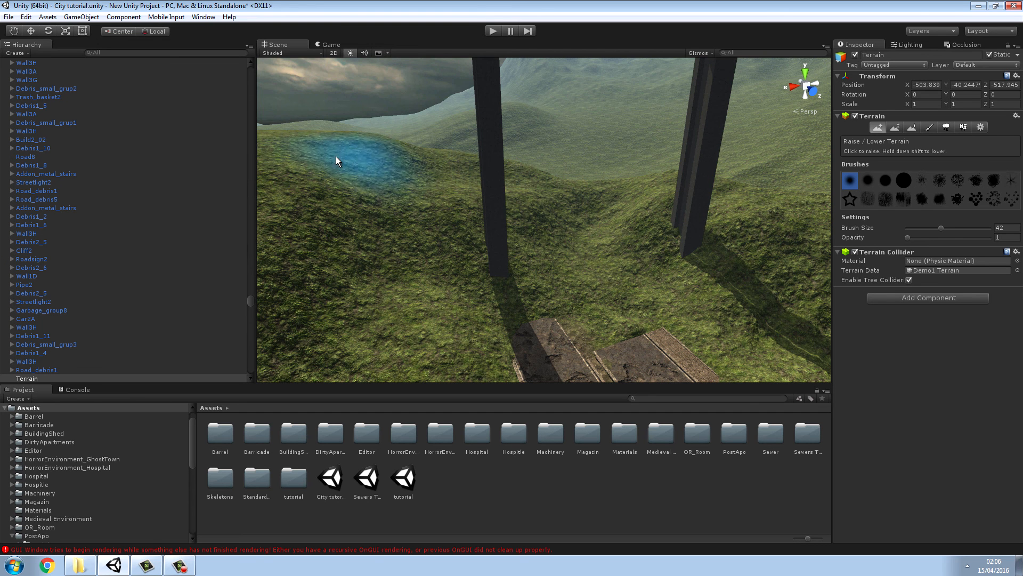
pyautogui.moveTo(574, 251)
pyautogui.keyDown('shift'); pyautogui.mouseDown()
pyautogui.moveTo(382, 335)
pyautogui.moveTo(389, 171)
pyautogui.moveTo(479, 191)
pyautogui.moveTo(310, 175)
pyautogui.moveTo(568, 221)
pyautogui.moveTo(544, 234)
pyautogui.moveTo(528, 172)
pyautogui.moveTo(366, 155)
pyautogui.moveTo(408, 242)
pyautogui.moveTo(450, 223)
pyautogui.moveTo(640, 241)
pyautogui.moveTo(708, 213)
pyautogui.moveTo(321, 188)
pyautogui.mouseUp(); pyautogui.keyUp('shift')
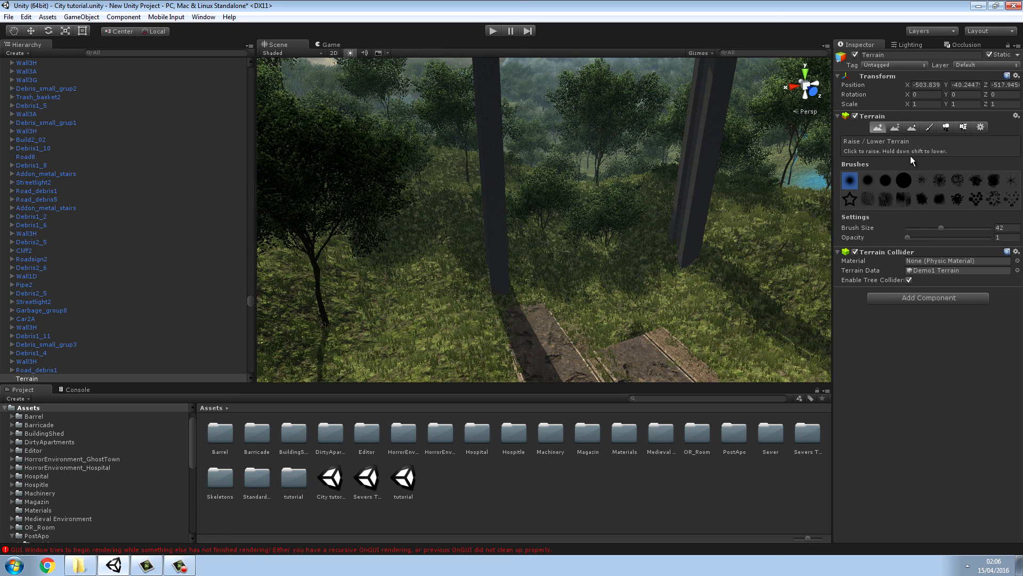
# - Smooth the ground around the overpass pillars with Smooth Height at opacity 100
pyautogui.click(913, 127)
pyautogui.moveTo(909, 237); pyautogui.dragTo(992, 238)
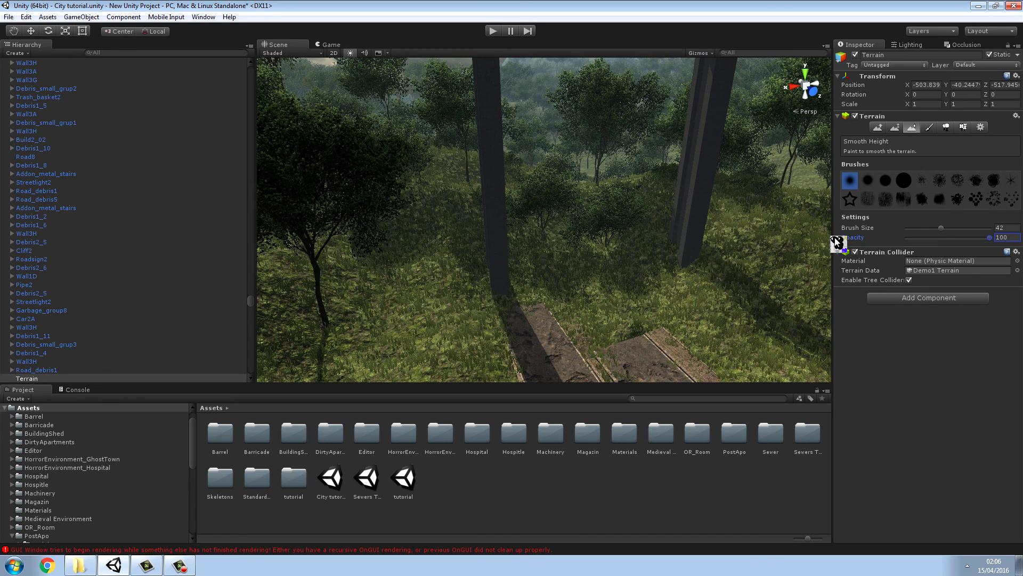
pyautogui.moveTo(641, 242)
pyautogui.mouseDown()
pyautogui.moveTo(592, 240)
pyautogui.moveTo(631, 235)
pyautogui.moveTo(593, 219)
pyautogui.moveTo(607, 259)
pyautogui.moveTo(721, 268)
pyautogui.moveTo(738, 213)
pyautogui.moveTo(735, 246)
pyautogui.moveTo(595, 222)
pyautogui.moveTo(514, 225)
pyautogui.moveTo(422, 280)
pyautogui.moveTo(424, 195)
pyautogui.moveTo(354, 255)
pyautogui.moveTo(407, 274)
pyautogui.moveTo(436, 186)
pyautogui.moveTo(671, 215)
pyautogui.moveTo(609, 279)
pyautogui.moveTo(651, 324)
pyautogui.moveTo(478, 315)
pyautogui.moveTo(427, 266)
pyautogui.moveTo(344, 229)
pyautogui.moveTo(338, 152)
pyautogui.moveTo(583, 190)
pyautogui.moveTo(807, 245)
pyautogui.moveTo(770, 271)
pyautogui.moveTo(291, 307)
pyautogui.moveTo(385, 244)
pyautogui.mouseUp()
# - Look over the rest of the city, from the brick apartment street to the overpasses and the rubble-covered road
pyautogui.moveTo(385, 244)
pyautogui.mouseDown(button='right')
pyautogui.moveTo(293, 240)
pyautogui.moveTo(639, 230)
pyautogui.moveTo(583, 244)
pyautogui.mouseUp(button='right')
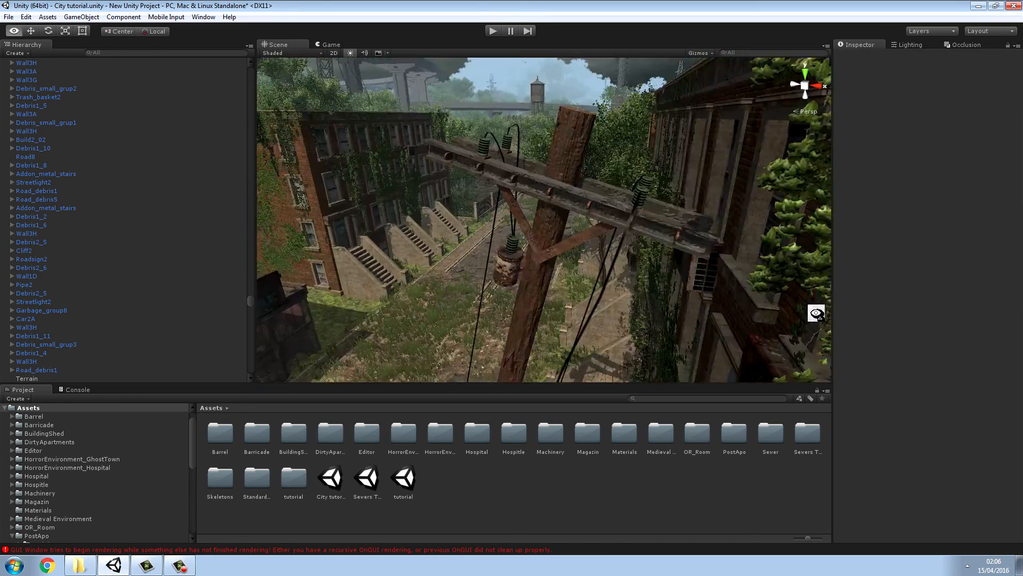
pyautogui.moveTo(816, 314); pyautogui.dragTo(319, 259, button='right')
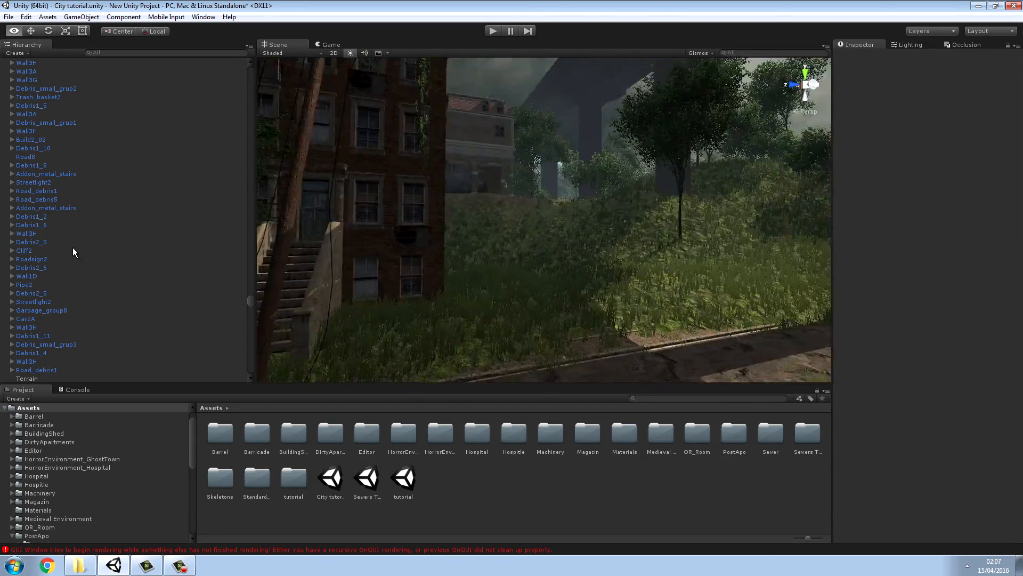
pyautogui.press('w')
pyautogui.moveTo(852, 247); pyautogui.dragTo(319, 317, button='right')
pyautogui.press('w')
pyautogui.moveTo(515, 260); pyautogui.dragTo(926, 197, button='right')
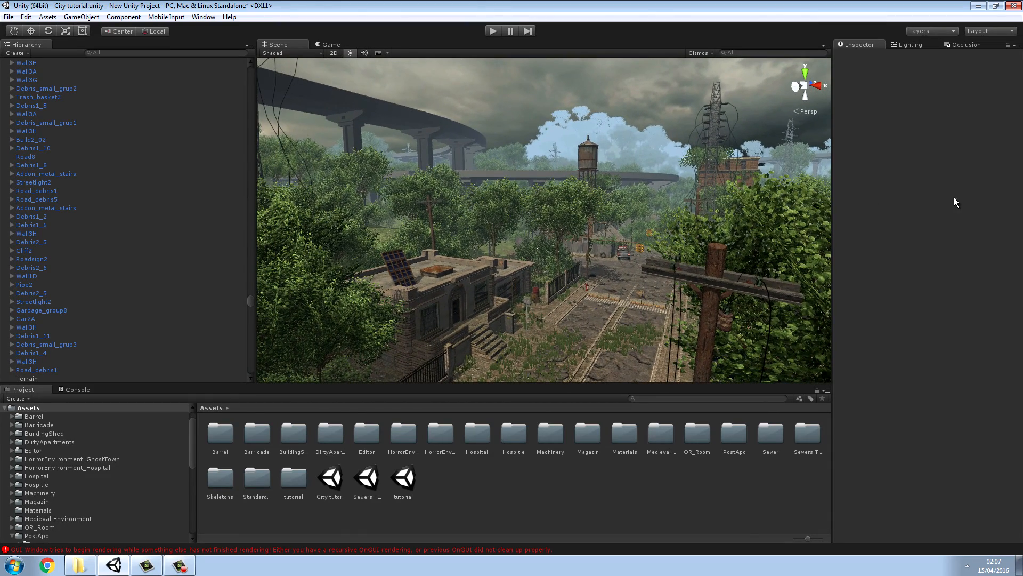
pyautogui.moveTo(642, 259); pyautogui.dragTo(465, 200, button='right')
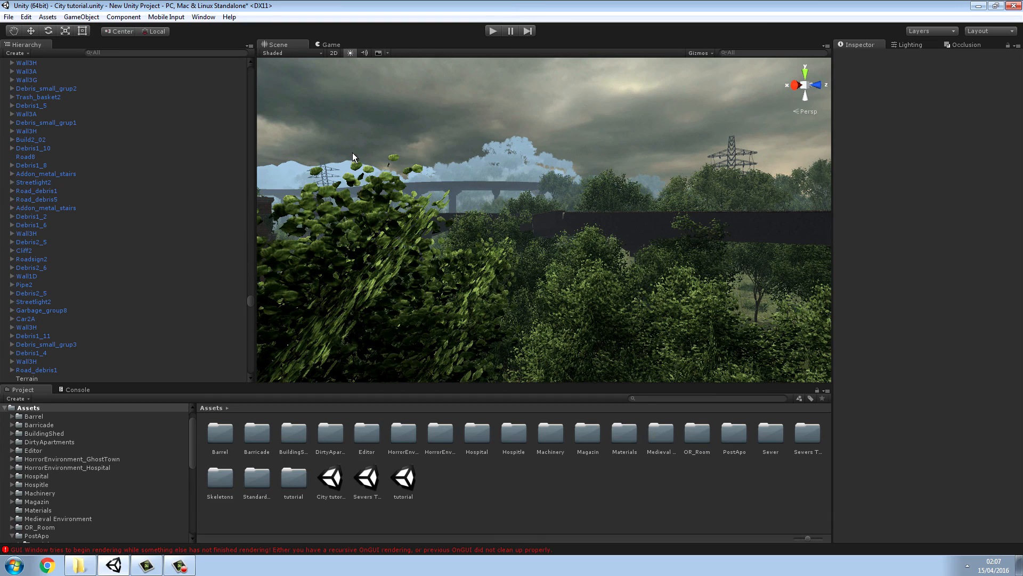
pyautogui.moveTo(497, 155); pyautogui.dragTo(331, 169, button='right')
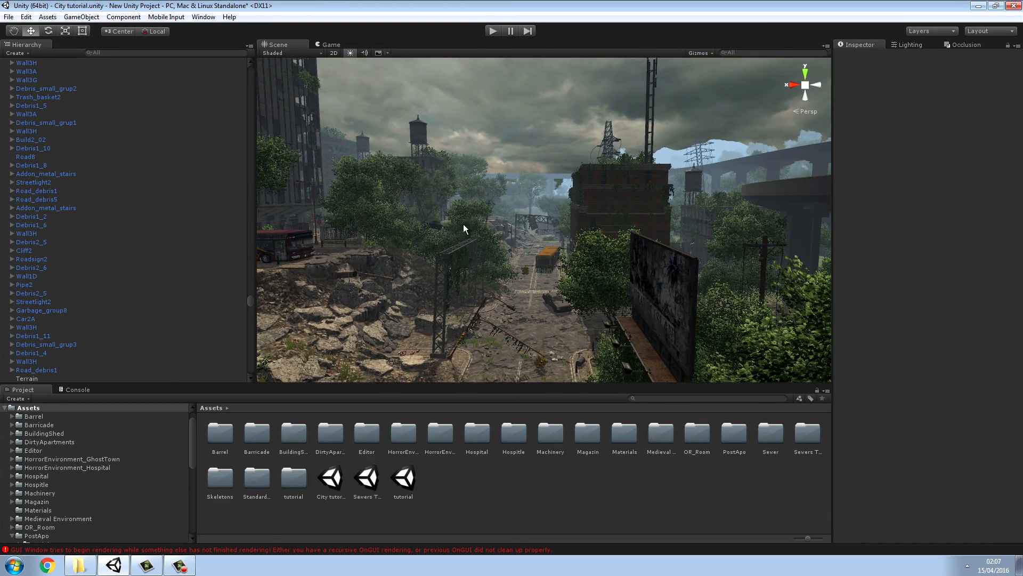
pyautogui.moveTo(520, 274); pyautogui.dragTo(236, 304, button='right')
# - Select the terrain on the rubble slope beside the stepped cliffs and smooth it with Smooth Height at brush size 42
pyautogui.moveTo(536, 314); pyautogui.dragTo(623, 329, button='right')
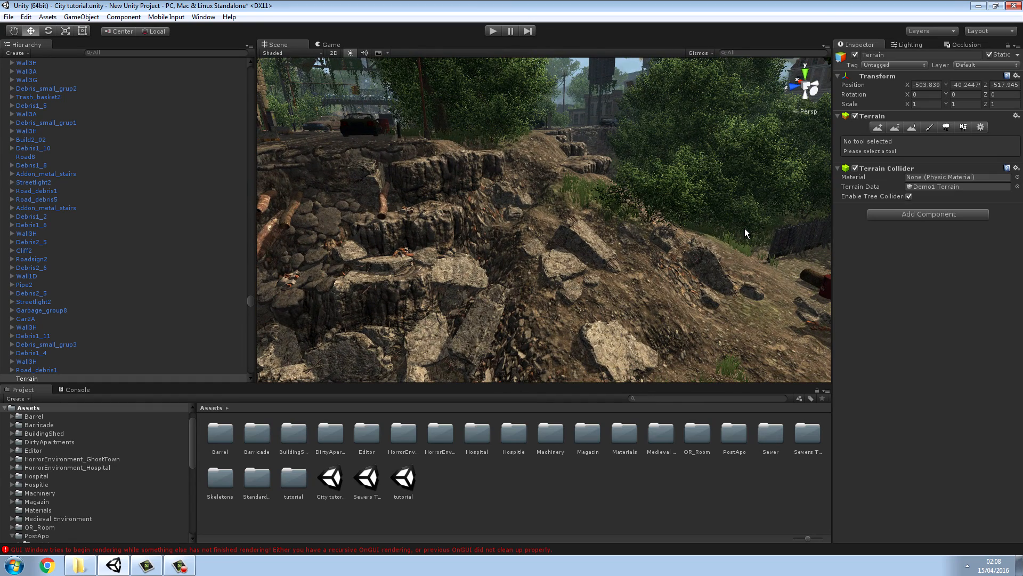
pyautogui.click(911, 127)
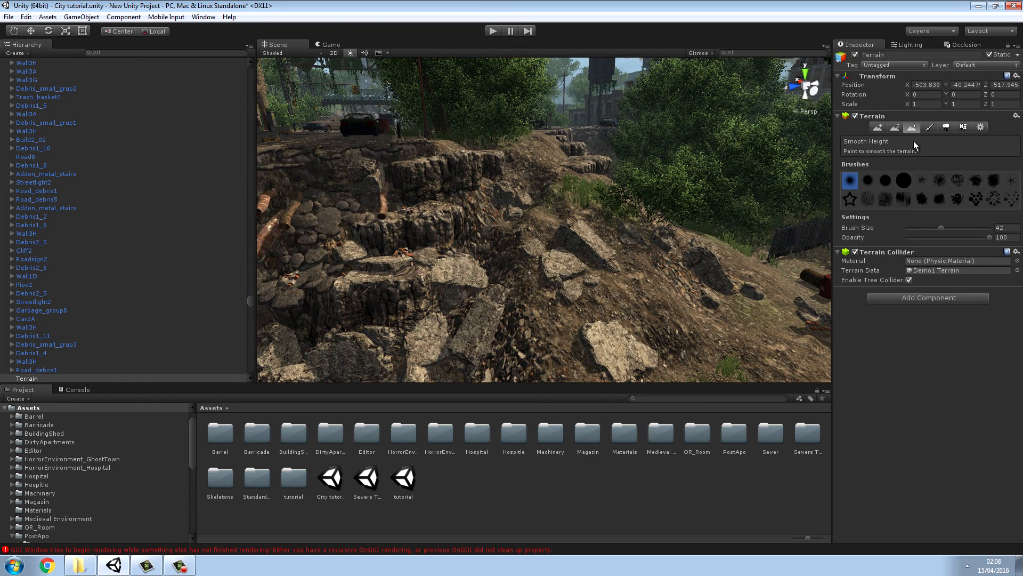
pyautogui.moveTo(632, 286); pyautogui.dragTo(614, 272)
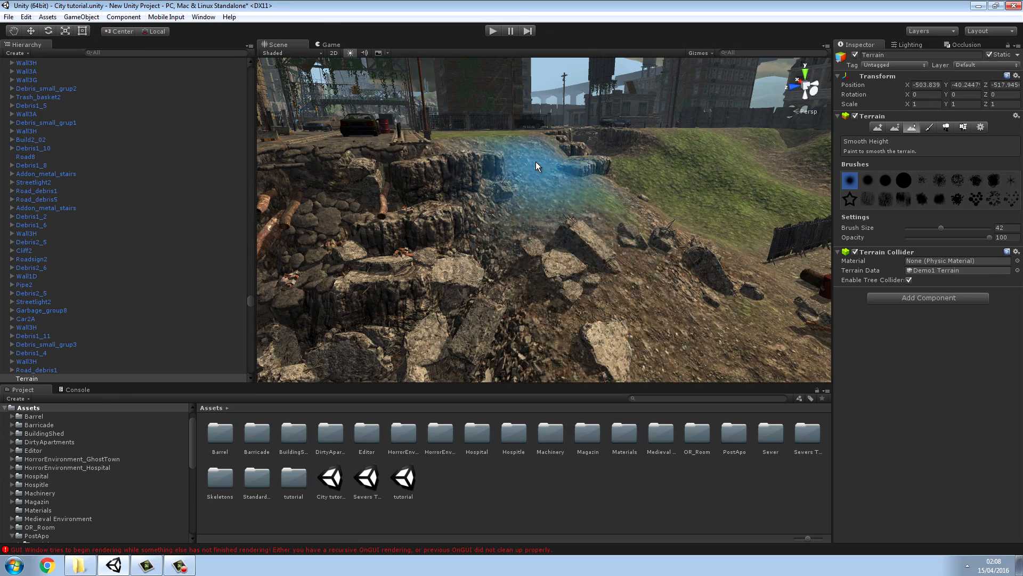
pyautogui.moveTo(609, 250); pyautogui.dragTo(619, 299, button='right')
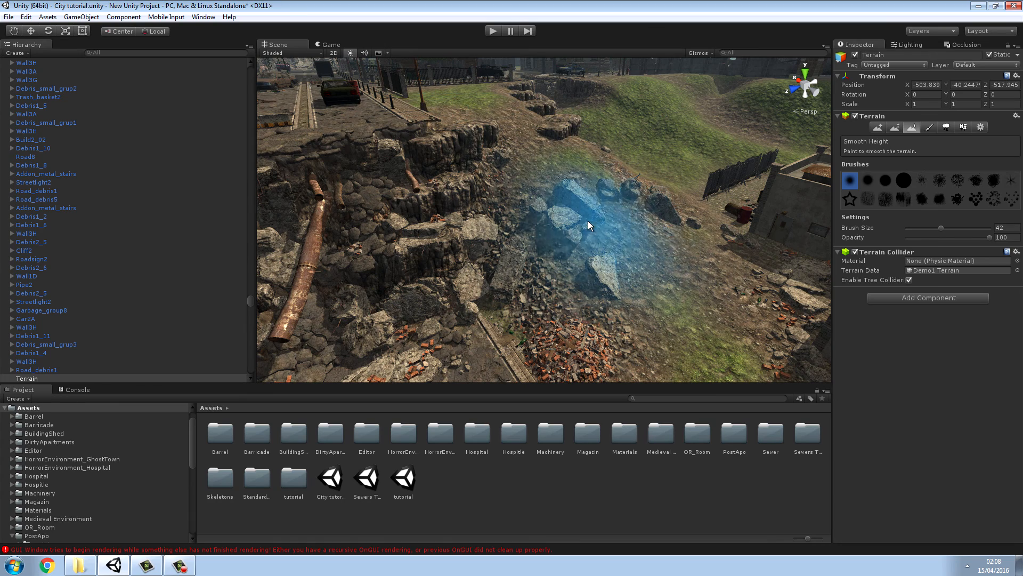
# - Adjust the height of the flat debris slab on the dirt slope and select the large boulder beside it
pyautogui.click(604, 455)
pyautogui.moveTo(554, 318); pyautogui.dragTo(594, 244, button='right')
pyautogui.press('w')
pyautogui.click(532, 248)
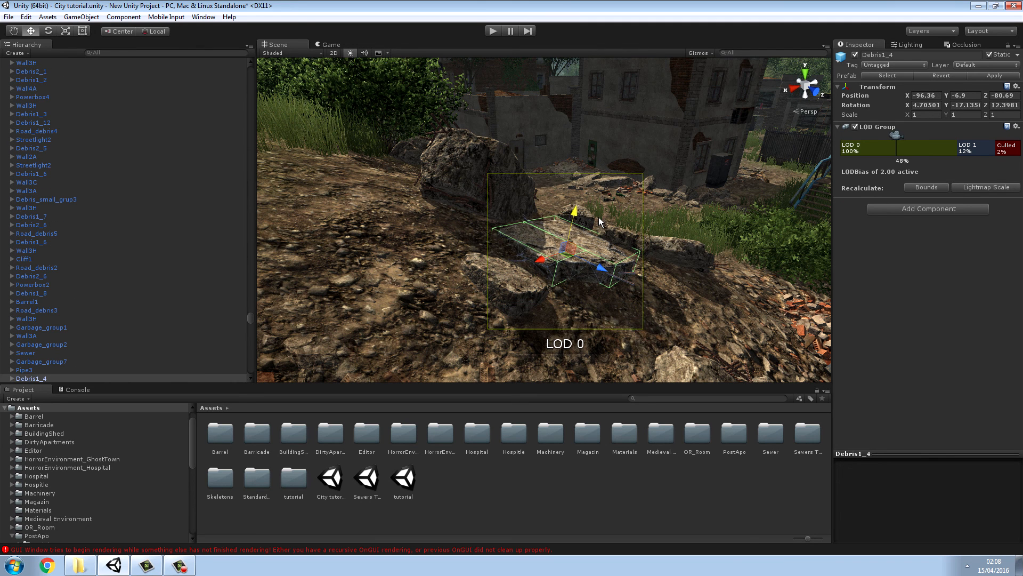
pyautogui.click(664, 245)
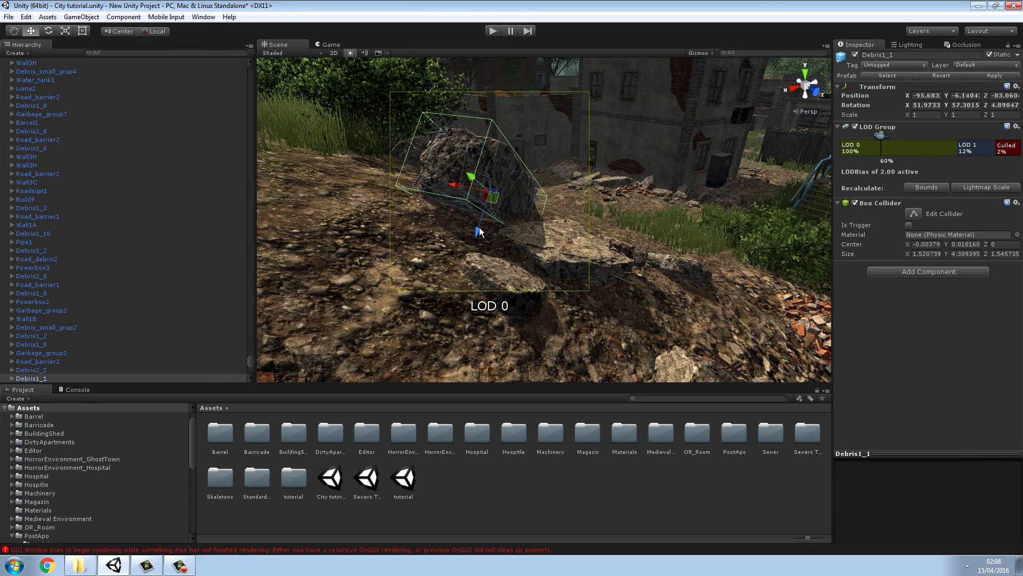
pyautogui.click(548, 460)
# - Smooth the dirt ground between the iron fence and the rubble edge with Smooth Height at brush size 42 and opacity 100
pyautogui.moveTo(630, 341); pyautogui.dragTo(300, 316, button='right')
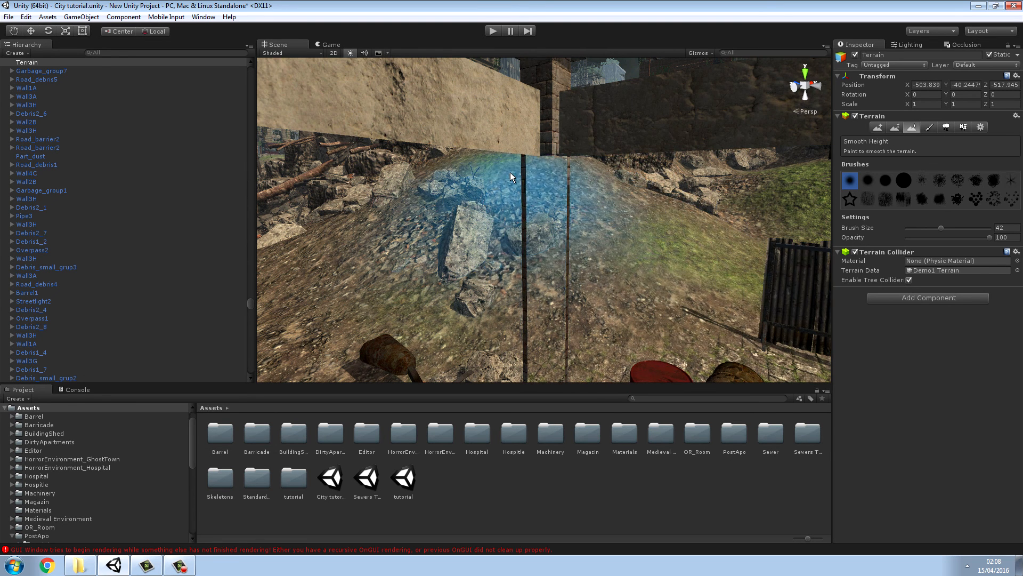
pyautogui.moveTo(382, 239); pyautogui.dragTo(581, 201, button='right')
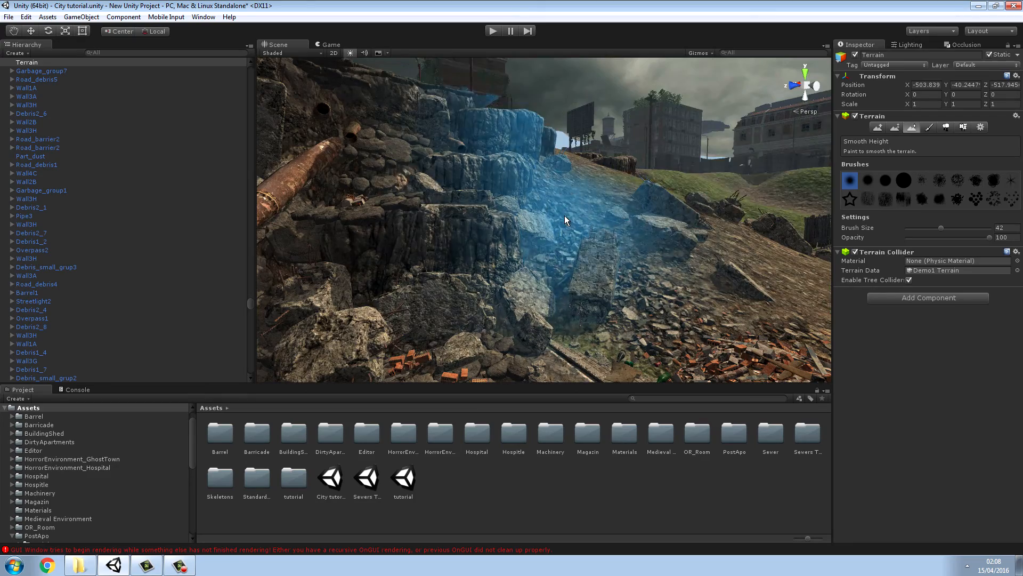
pyautogui.moveTo(569, 244); pyautogui.dragTo(610, 193, button='right')
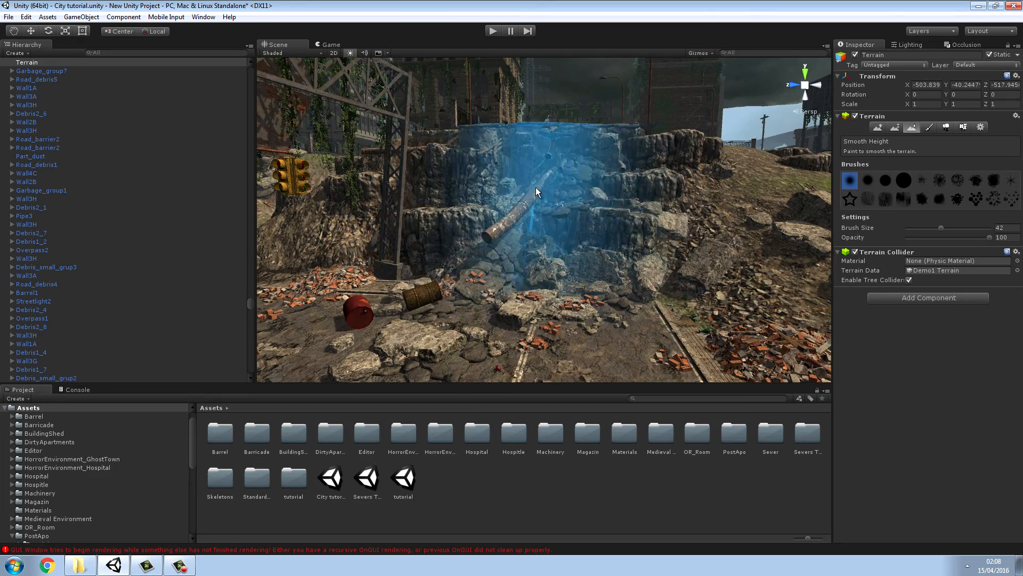
pyautogui.moveTo(455, 247); pyautogui.dragTo(487, 302, button='right')
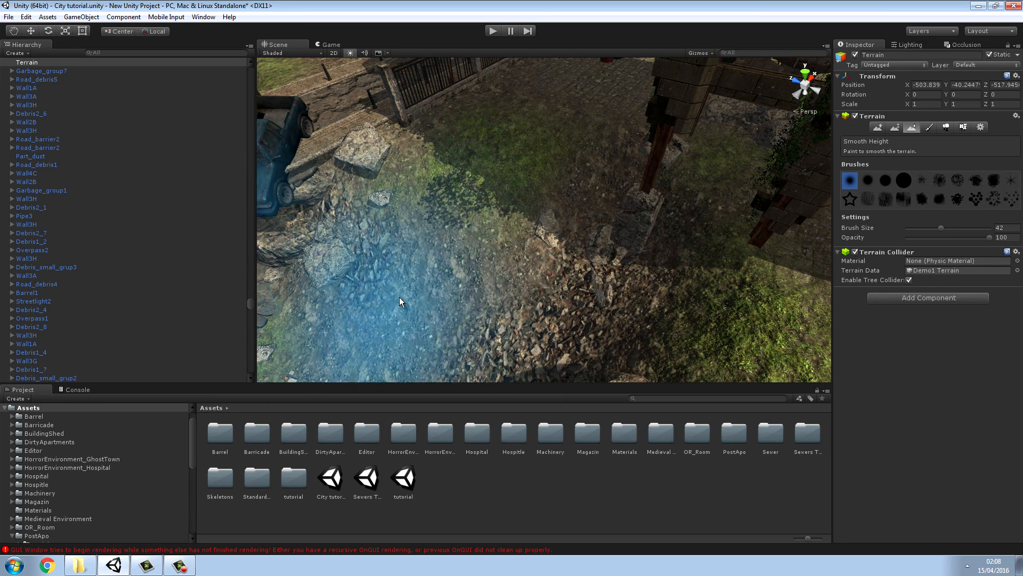
pyautogui.moveTo(374, 377)
pyautogui.mouseDown(button='right')
pyautogui.moveTo(276, 279)
pyautogui.moveTo(474, 270)
pyautogui.moveTo(617, 222)
pyautogui.moveTo(585, 246)
pyautogui.moveTo(738, 178)
pyautogui.moveTo(548, 165)
pyautogui.moveTo(528, 180)
pyautogui.moveTo(526, 130)
pyautogui.moveTo(434, 121)
pyautogui.moveTo(349, 148)
pyautogui.moveTo(378, 87)
pyautogui.moveTo(1011, 217)
pyautogui.moveTo(910, 198)
pyautogui.moveTo(943, 213)
pyautogui.moveTo(772, 213)
pyautogui.moveTo(219, 254)
pyautogui.moveTo(574, 193)
pyautogui.moveTo(551, 209)
pyautogui.mouseUp(button='right')
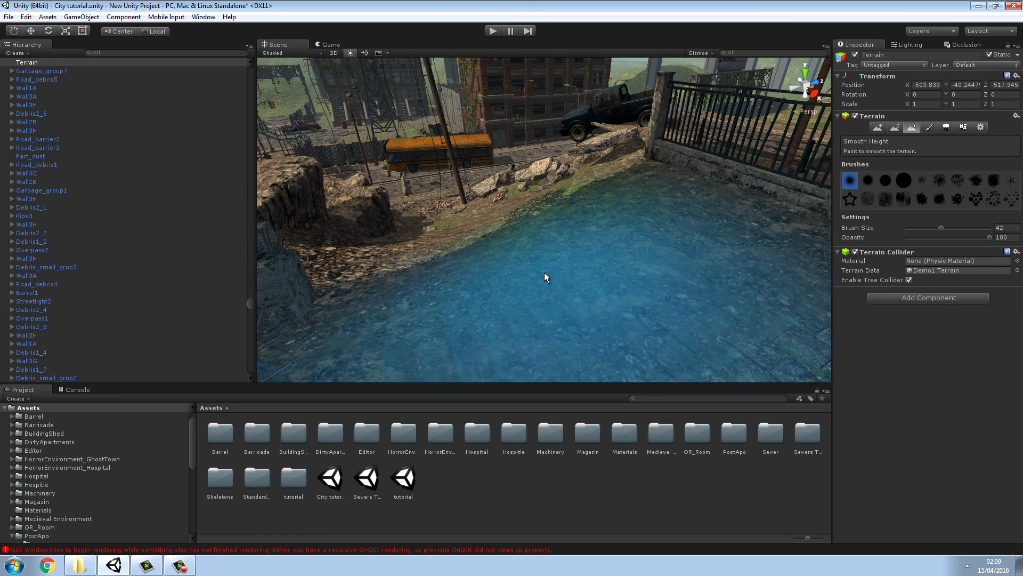
pyautogui.moveTo(586, 292); pyautogui.dragTo(438, 215)
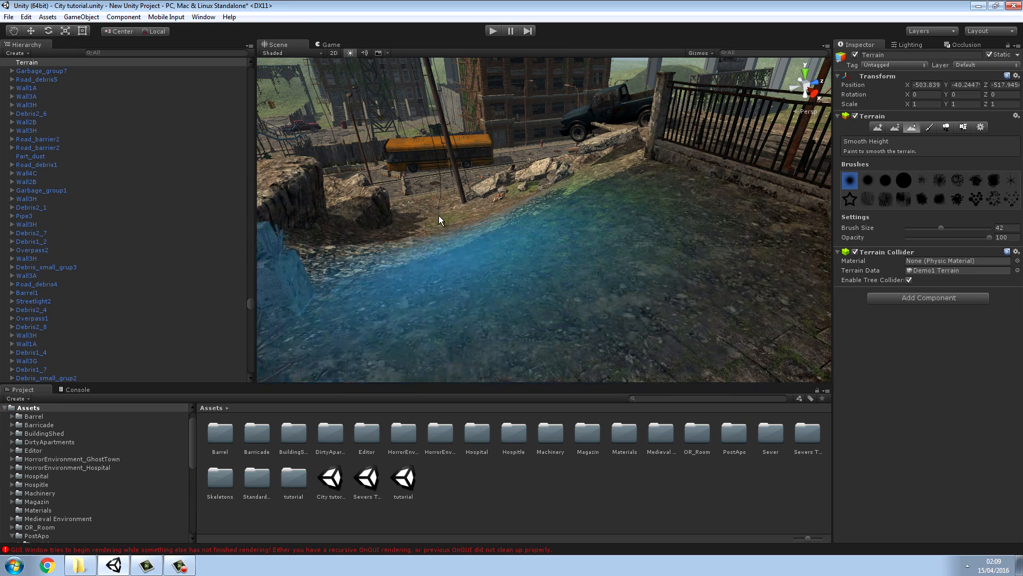
pyautogui.moveTo(432, 219)
pyautogui.mouseDown()
pyautogui.moveTo(429, 205)
pyautogui.moveTo(484, 249)
pyautogui.moveTo(528, 229)
pyautogui.mouseUp()
# - Lower the floating boulder and the flat debris slab near the pickup truck onto the smoothed ground
pyautogui.click(532, 474)
pyautogui.moveTo(534, 320); pyautogui.dragTo(750, 194, button='right')
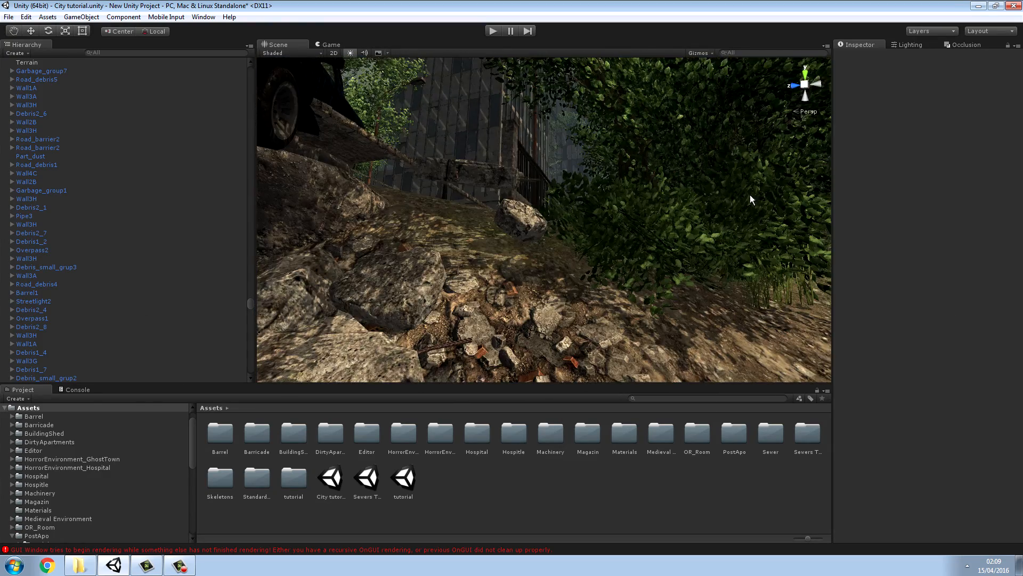
pyautogui.click(522, 227)
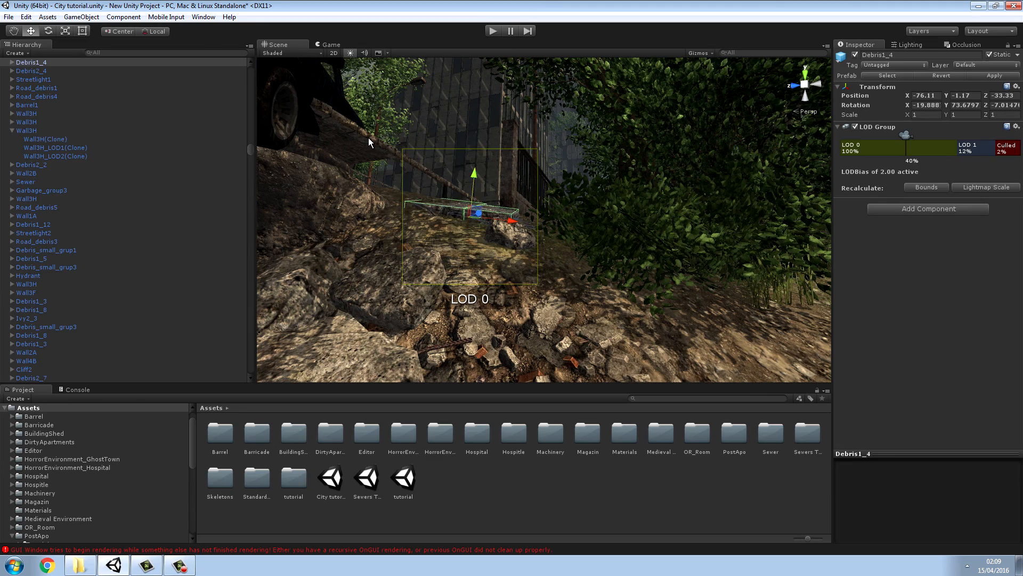
pyautogui.click(401, 216)
pyautogui.click(530, 471)
# - Try to raise the ground beside the pickup truck with Raise/Lower Terrain at brush size 12 and opacity 1
pyautogui.moveTo(524, 315); pyautogui.dragTo(494, 329, button='right')
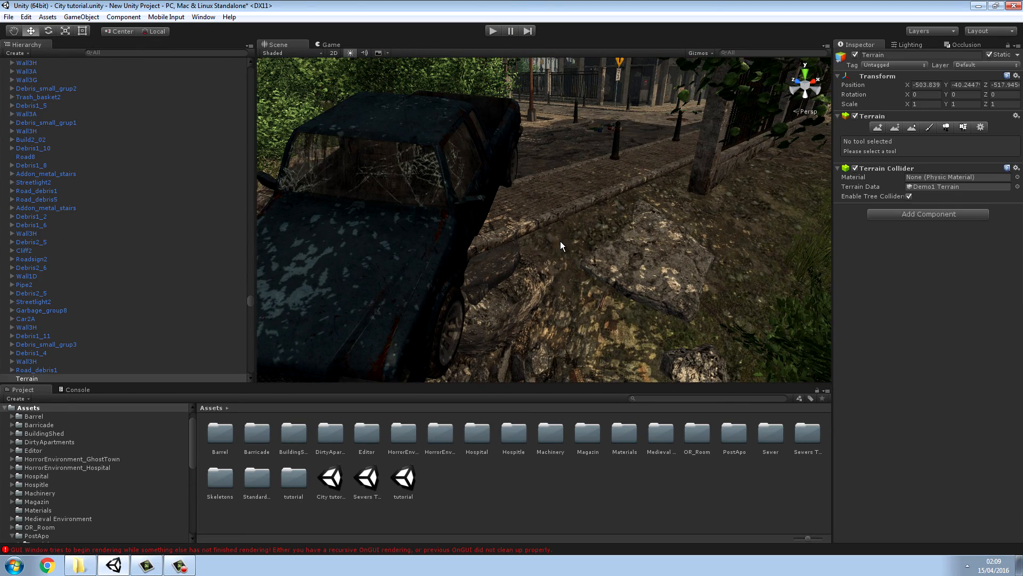
pyautogui.click(878, 127)
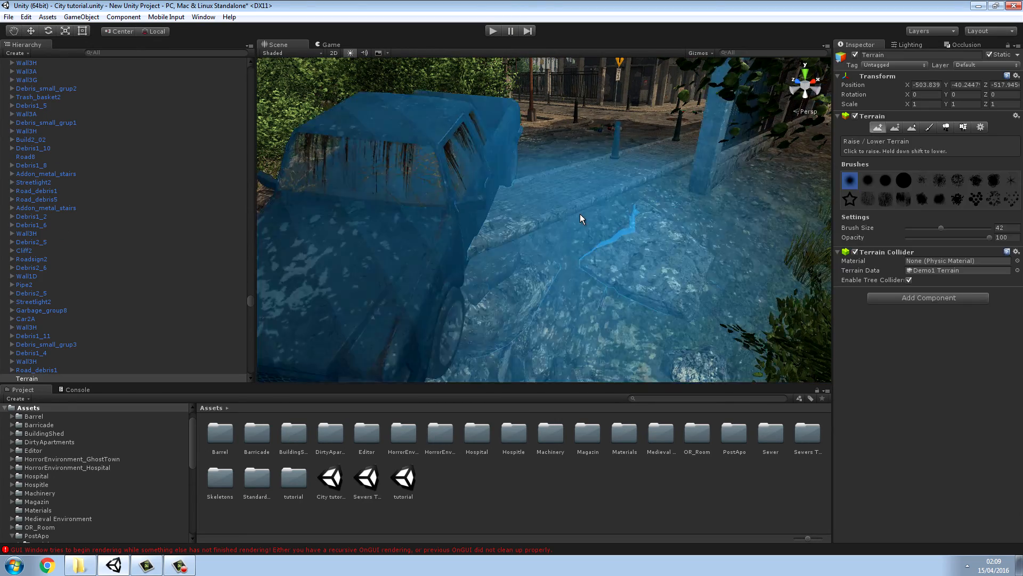
pyautogui.moveTo(991, 237); pyautogui.dragTo(910, 248)
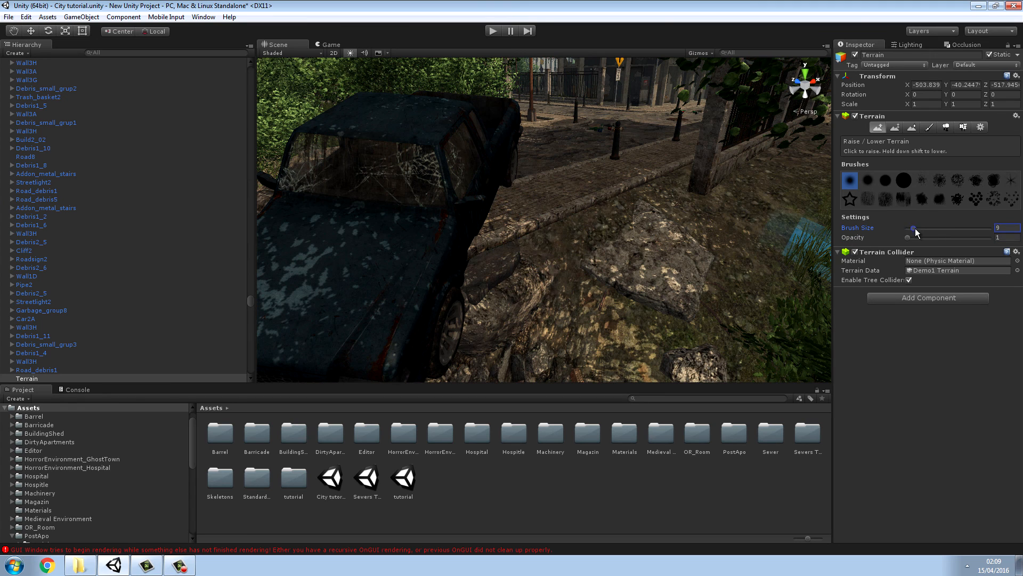
pyautogui.moveTo(572, 252)
pyautogui.mouseDown()
pyautogui.moveTo(532, 247)
pyautogui.moveTo(512, 273)
pyautogui.moveTo(703, 187)
pyautogui.mouseUp()
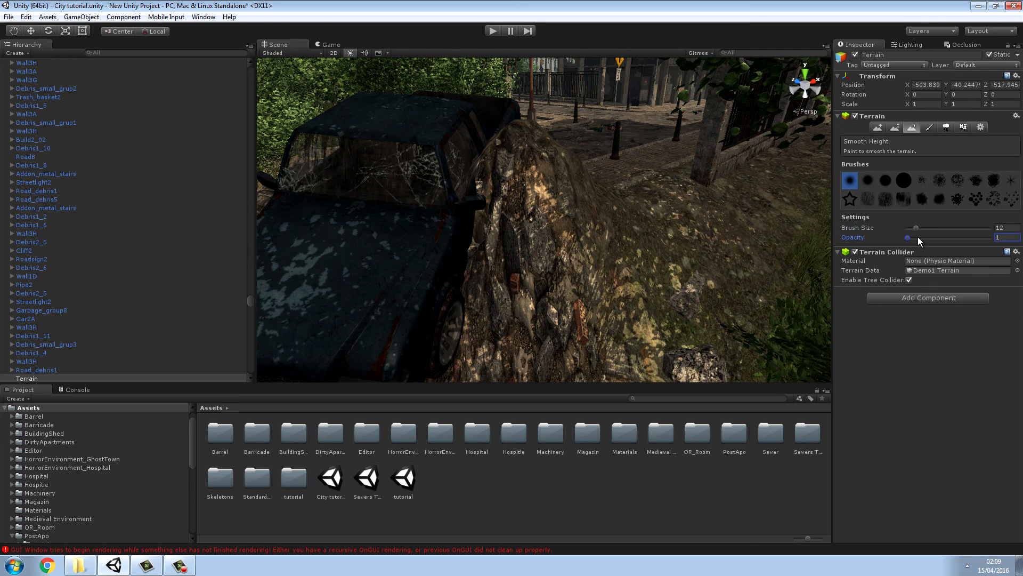
# - Try to smooth the raised mound beside the pickup truck with Smooth Height, increasing the opacity to 100
pyautogui.moveTo(527, 164)
pyautogui.mouseDown()
pyautogui.moveTo(539, 163)
pyautogui.moveTo(529, 151)
pyautogui.moveTo(534, 203)
pyautogui.mouseUp()
pyautogui.click(529, 151)
pyautogui.moveTo(552, 264); pyautogui.dragTo(565, 263)
pyautogui.moveTo(676, 256)
pyautogui.keyDown('alt'); pyautogui.mouseDown()
pyautogui.moveTo(482, 156)
pyautogui.moveTo(219, 256)
pyautogui.moveTo(180, 285)
pyautogui.moveTo(221, 300)
pyautogui.mouseUp(); pyautogui.keyUp('alt')
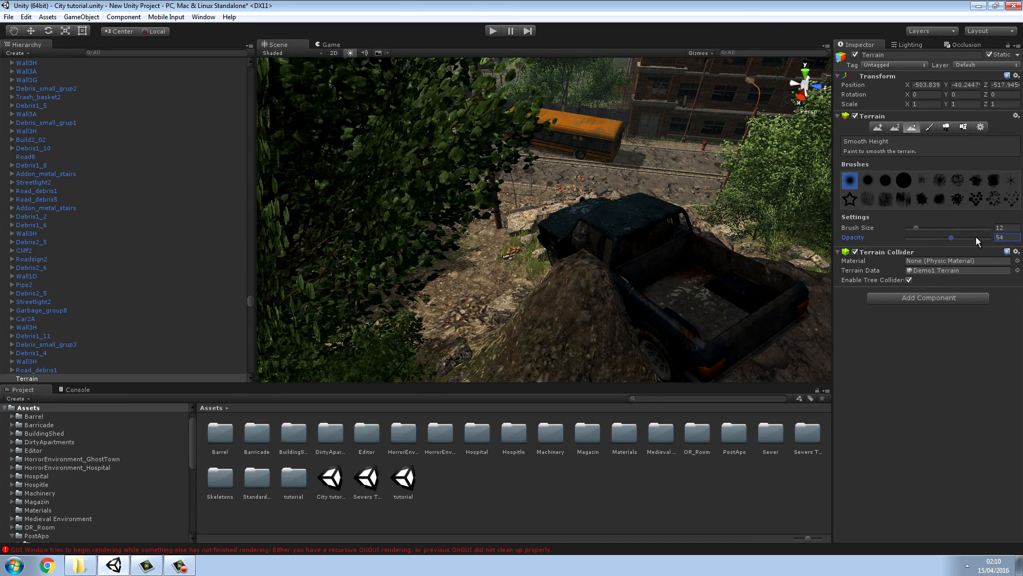
pyautogui.keyDown('alt'); pyautogui.moveTo(592, 277); pyautogui.dragTo(980, 247); pyautogui.keyUp('alt')
pyautogui.moveTo(818, 211)
pyautogui.mouseDown()
pyautogui.moveTo(695, 178)
pyautogui.moveTo(651, 232)
pyautogui.moveTo(573, 292)
pyautogui.moveTo(533, 275)
pyautogui.moveTo(574, 271)
pyautogui.mouseUp()
# - Try another Raise/Lower Terrain stroke near the truck's front wheel at opacity 100, and undo the raised mound
pyautogui.click(878, 127)
pyautogui.moveTo(510, 249); pyautogui.dragTo(506, 252)
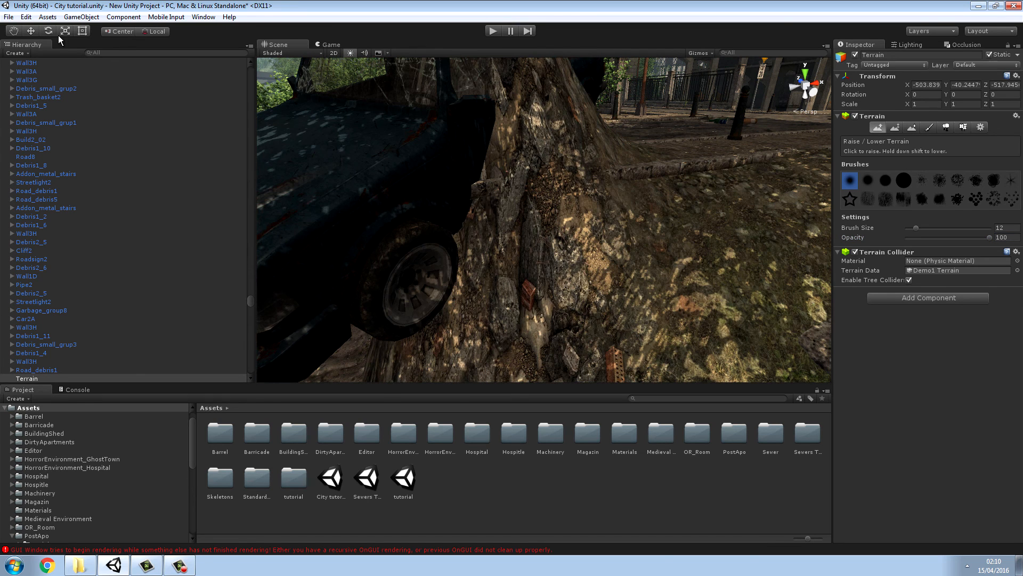
pyautogui.click(26, 17)
pyautogui.click(36, 32)
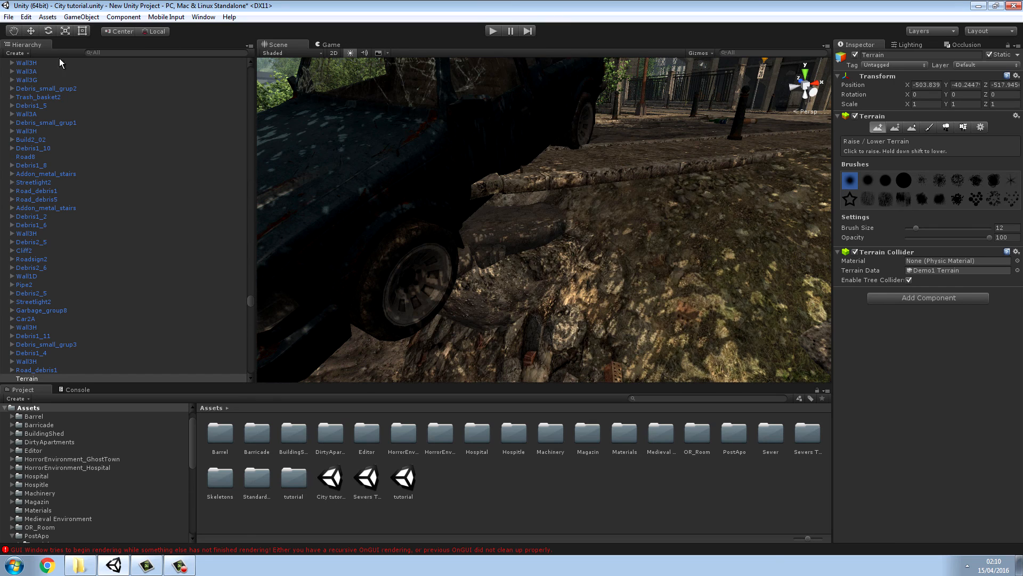
# - Try a Raise/Lower Terrain stroke beside the pickup truck's front wheel at opacity 0 and brush size 12
pyautogui.moveTo(987, 242); pyautogui.dragTo(904, 237)
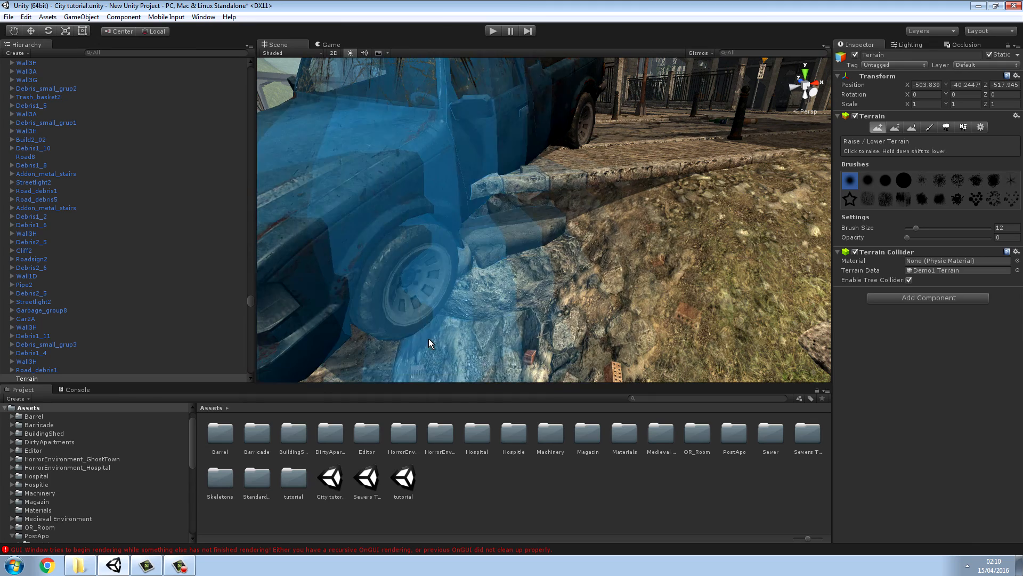
pyautogui.moveTo(553, 254)
pyautogui.mouseDown()
pyautogui.moveTo(563, 218)
pyautogui.moveTo(640, 197)
pyautogui.moveTo(432, 203)
pyautogui.mouseUp()
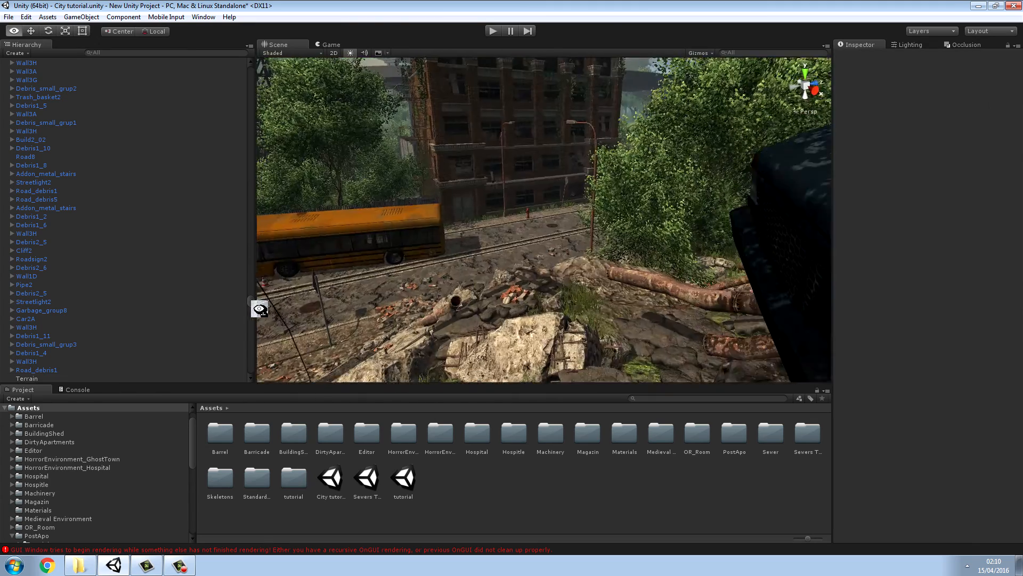
# - Delete the broken slabs and boulders on the upper and left part of the rubble slope below the wrecked car
pyautogui.moveTo(172, 316); pyautogui.dragTo(378, 248, button='right')
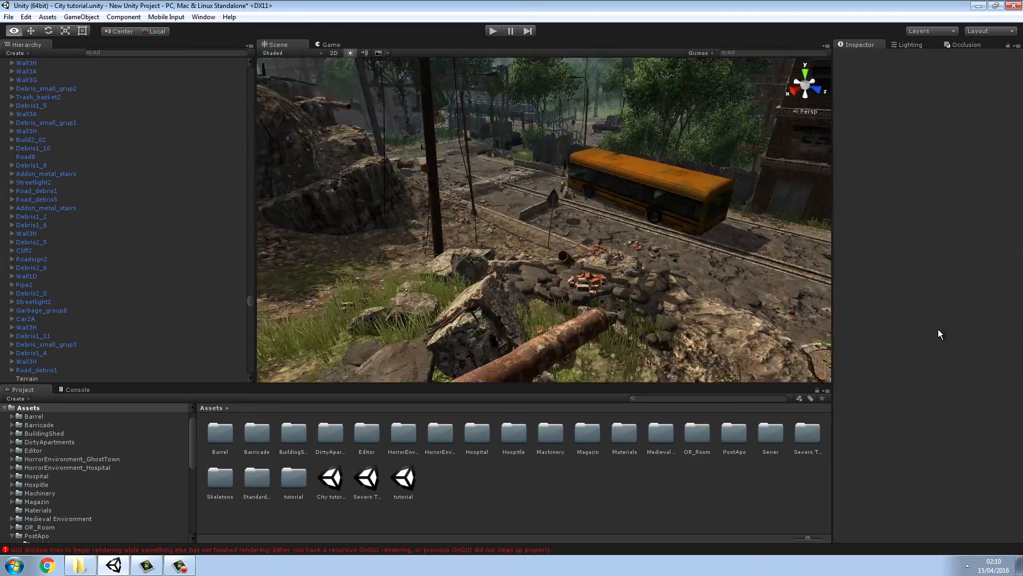
pyautogui.moveTo(432, 197); pyautogui.dragTo(201, 265, button='right')
pyautogui.moveTo(289, 257); pyautogui.dragTo(446, 263, button='right')
pyautogui.click(549, 294)
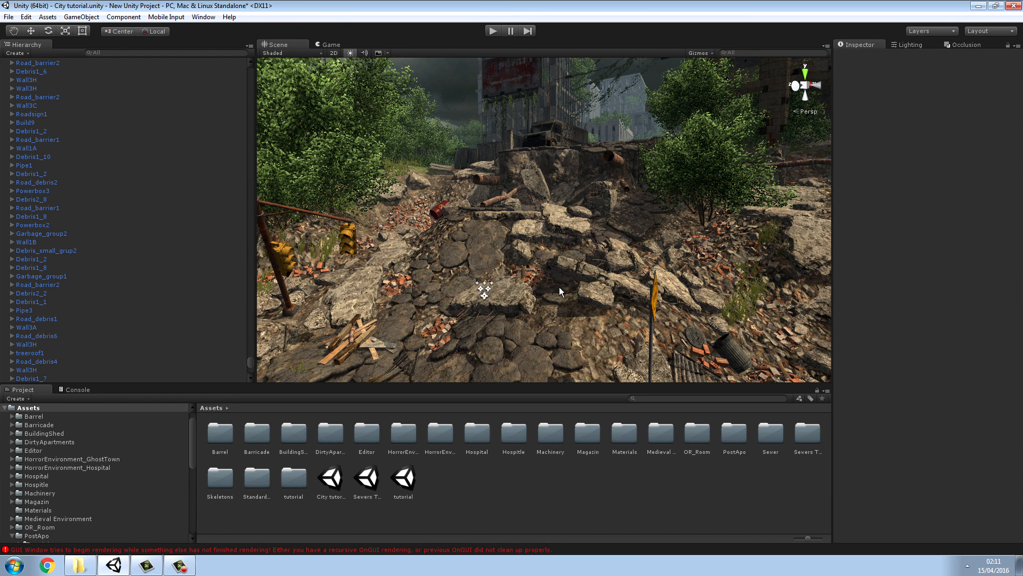
pyautogui.click(542, 208)
pyautogui.press('Delete')
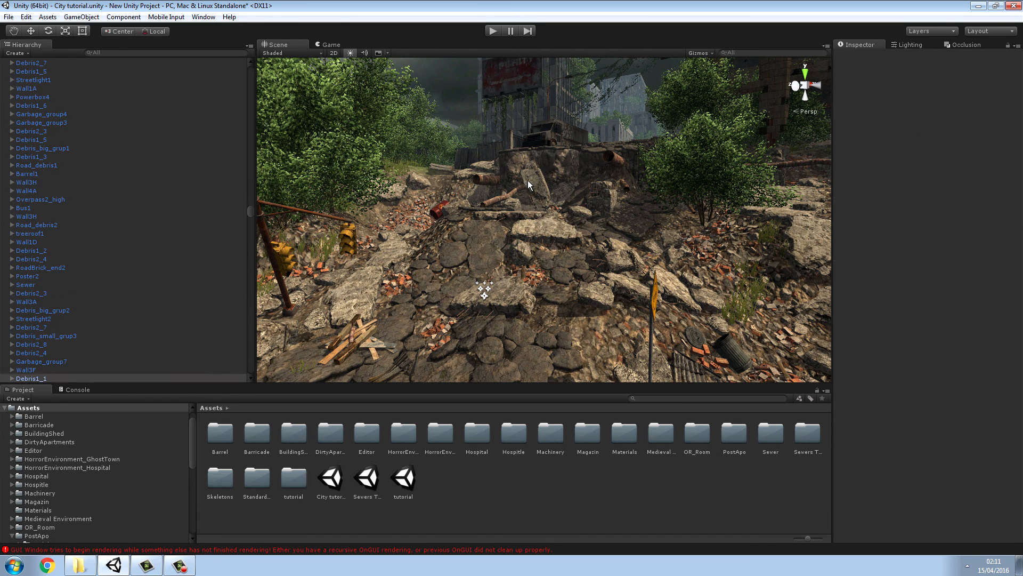
pyautogui.click(527, 181)
pyautogui.press('Delete')
pyautogui.click(385, 260)
pyautogui.press('Delete')
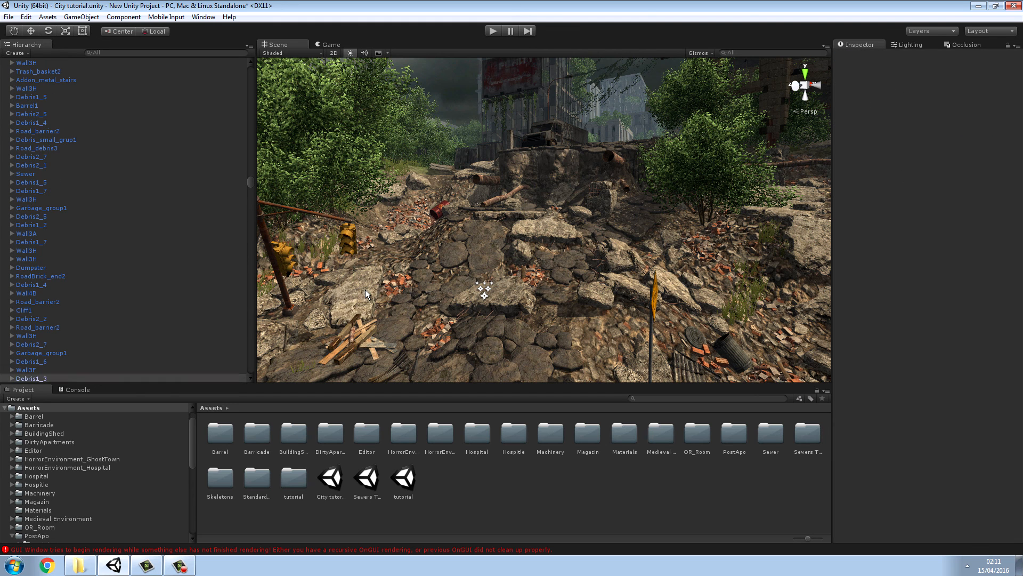
# - Delete the large slab above the broken planks, the central slab and the slab behind the yellow road sign
pyautogui.click(363, 290)
pyautogui.press('Delete')
pyautogui.click(508, 297)
pyautogui.press('Delete')
pyautogui.click(645, 286)
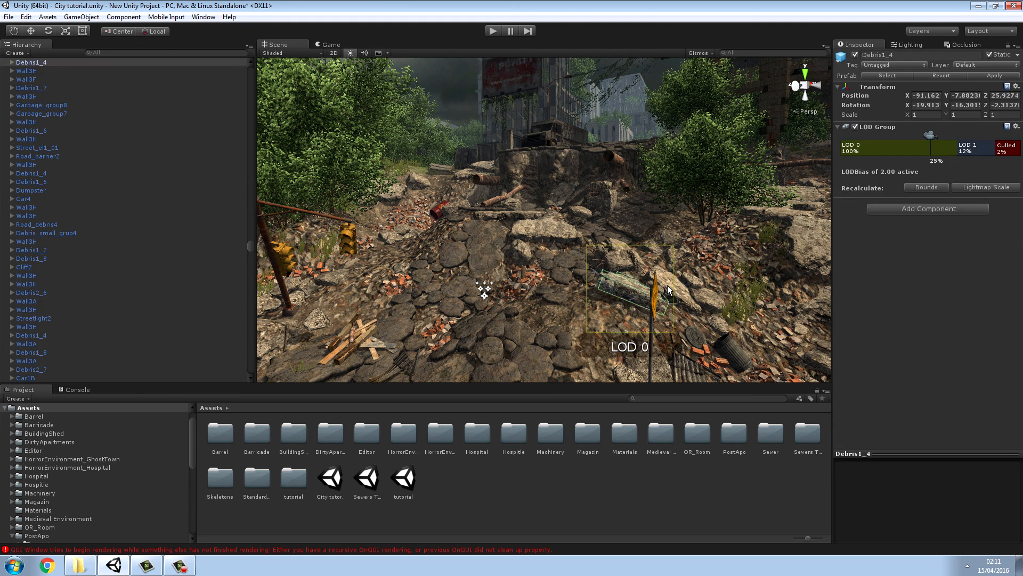
pyautogui.press('Delete')
# - Try to delete another piece on the rubble slope, and undo the deletion of the terrain
pyautogui.click(617, 253)
pyautogui.press('Delete')
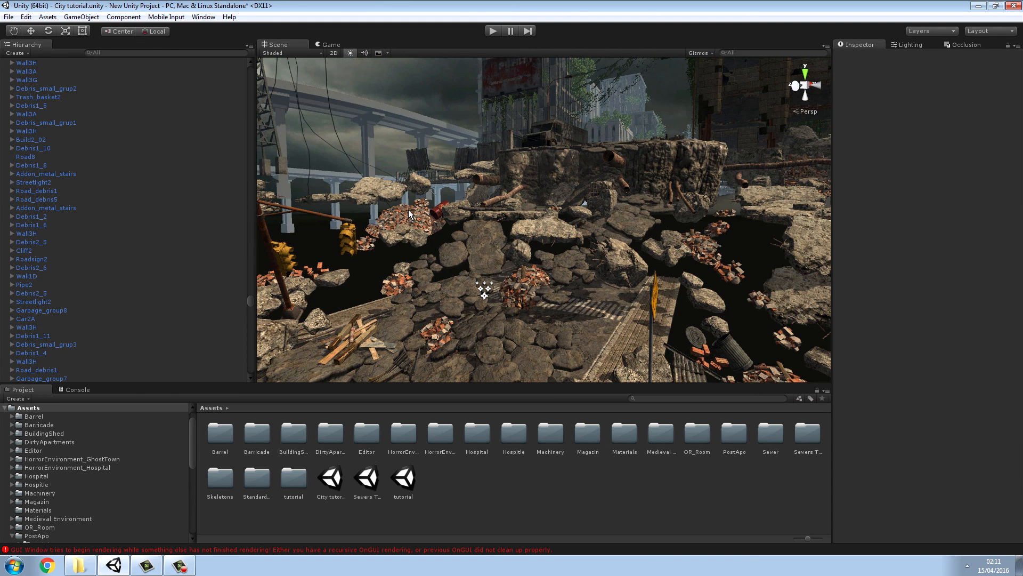
pyautogui.click(25, 17)
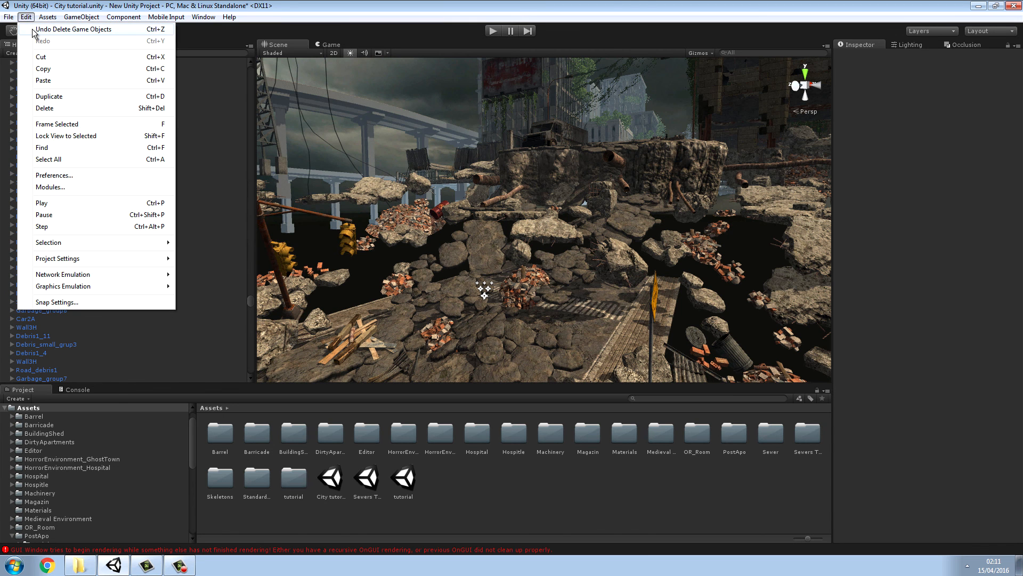
pyautogui.click(33, 30)
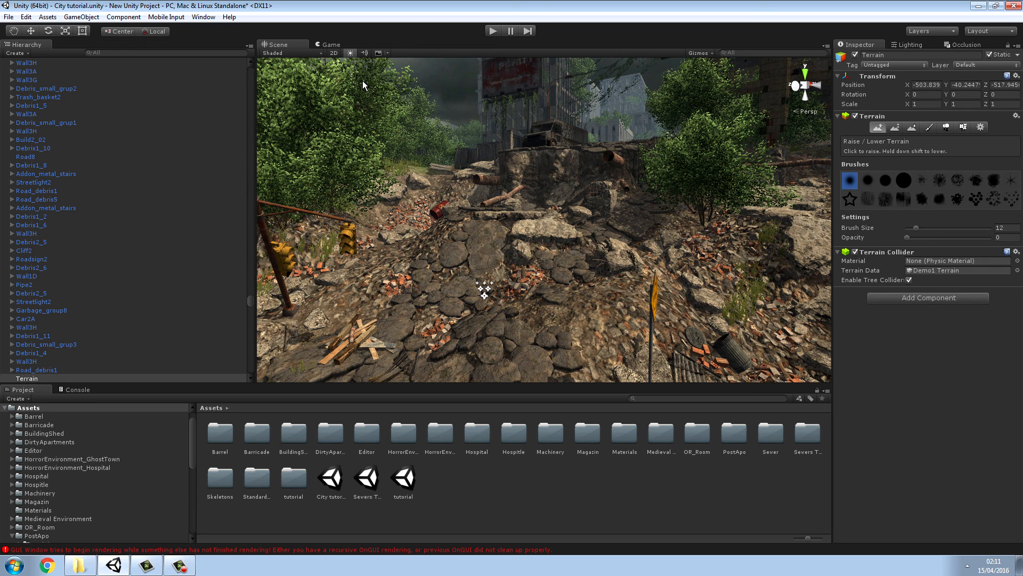
# - Smooth the rubble slope below the wrecked car with Smooth Height at brush size 48 and opacity 100
pyautogui.click(911, 128)
pyautogui.moveTo(908, 237); pyautogui.dragTo(982, 237)
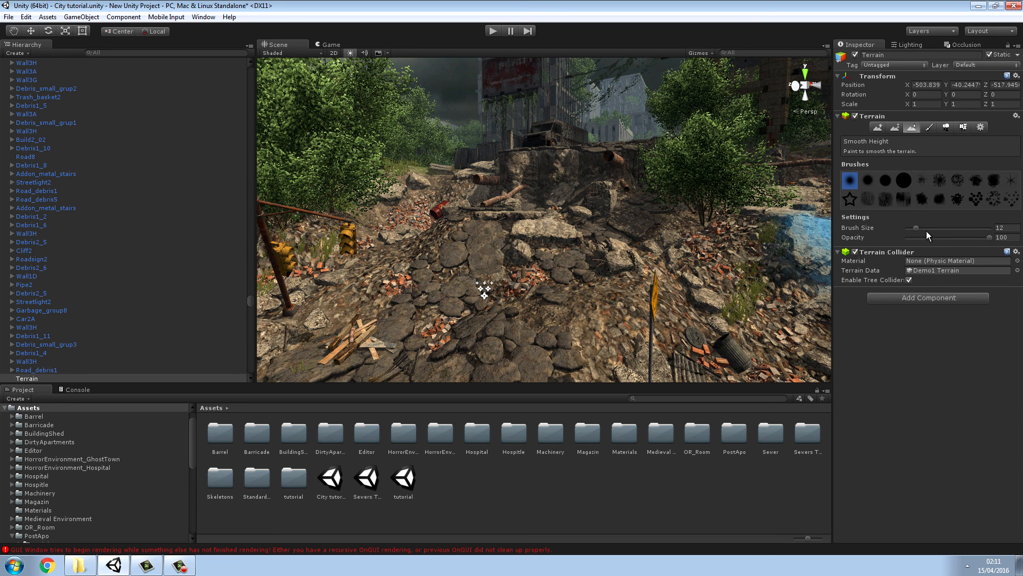
pyautogui.moveTo(917, 227); pyautogui.dragTo(924, 230)
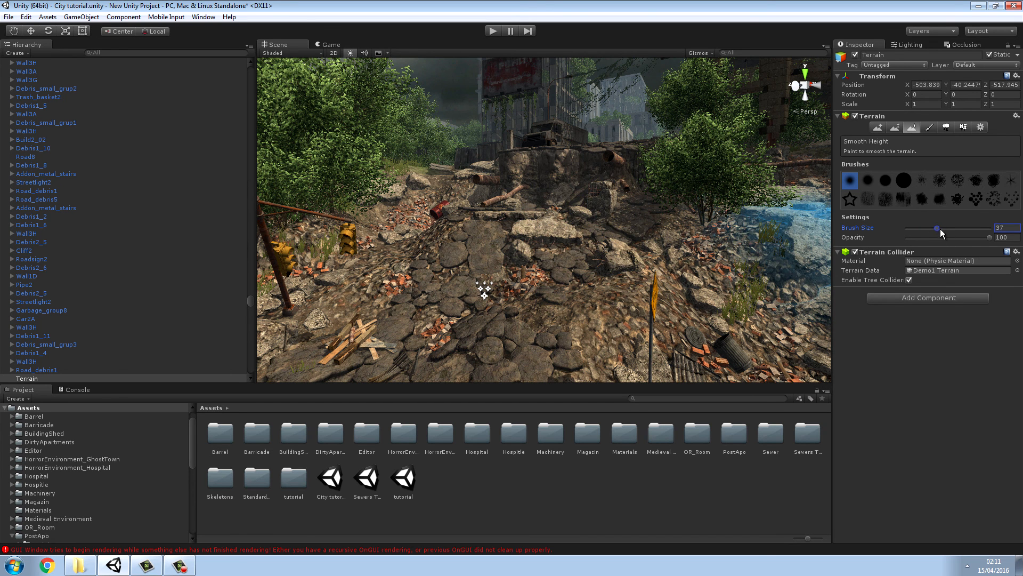
pyautogui.moveTo(936, 228); pyautogui.dragTo(949, 229)
pyautogui.moveTo(505, 241); pyautogui.dragTo(505, 213)
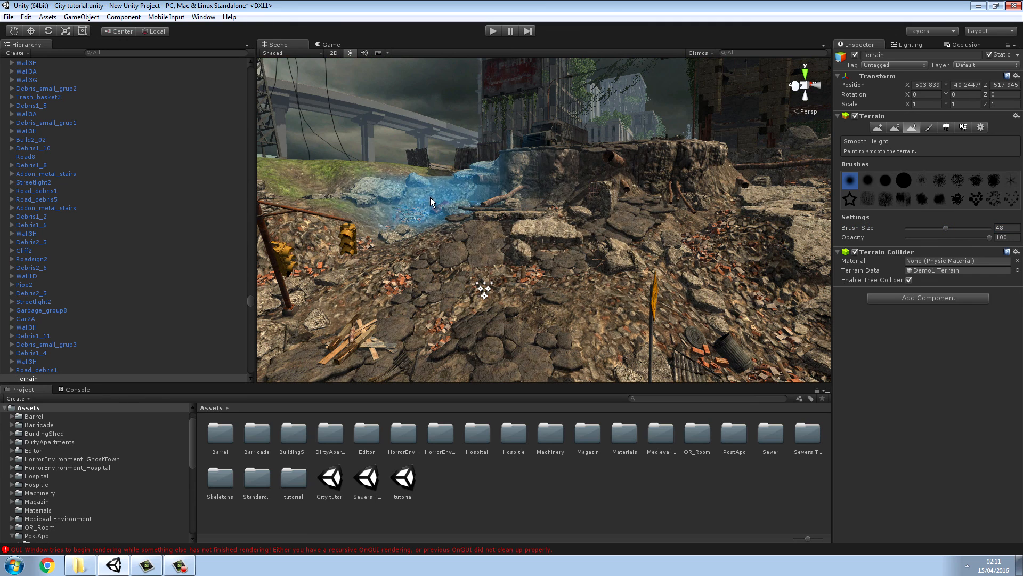
pyautogui.moveTo(353, 219)
pyautogui.mouseDown()
pyautogui.moveTo(474, 268)
pyautogui.moveTo(627, 206)
pyautogui.moveTo(583, 298)
pyautogui.moveTo(559, 210)
pyautogui.moveTo(422, 293)
pyautogui.moveTo(569, 190)
pyautogui.mouseUp()
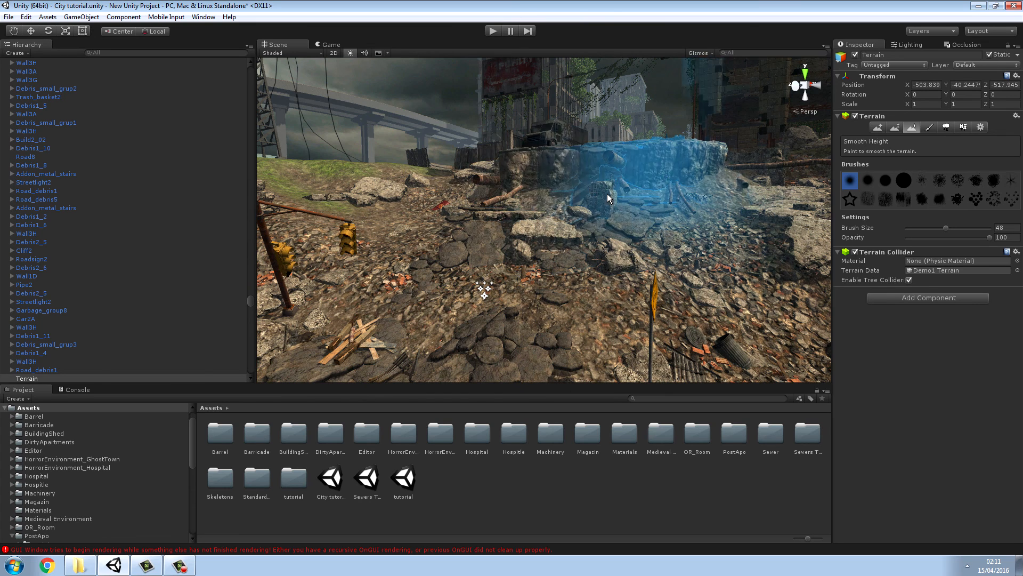
pyautogui.moveTo(435, 186)
pyautogui.mouseDown()
pyautogui.moveTo(482, 314)
pyautogui.moveTo(741, 312)
pyautogui.moveTo(738, 226)
pyautogui.moveTo(753, 211)
pyautogui.mouseUp()
pyautogui.moveTo(791, 170)
pyautogui.mouseDown()
pyautogui.moveTo(679, 261)
pyautogui.moveTo(491, 301)
pyautogui.moveTo(379, 219)
pyautogui.mouseUp()
pyautogui.moveTo(434, 196)
pyautogui.mouseDown()
pyautogui.moveTo(446, 314)
pyautogui.moveTo(417, 343)
pyautogui.mouseUp()
pyautogui.moveTo(546, 310)
pyautogui.mouseDown()
pyautogui.moveTo(490, 242)
pyautogui.moveTo(506, 209)
pyautogui.moveTo(501, 330)
pyautogui.mouseUp()
pyautogui.click(513, 498)
# - Erase the trees between the plank pile and the power pylon, using Place Trees at brush size 6.1
pyautogui.moveTo(469, 305)
pyautogui.mouseDown(button='right')
pyautogui.moveTo(376, 324)
pyautogui.moveTo(600, 324)
pyautogui.moveTo(657, 341)
pyautogui.moveTo(368, 288)
pyautogui.moveTo(486, 295)
pyautogui.moveTo(413, 276)
pyautogui.moveTo(411, 257)
pyautogui.moveTo(348, 271)
pyautogui.moveTo(331, 201)
pyautogui.moveTo(299, 334)
pyautogui.moveTo(305, 316)
pyautogui.mouseUp(button='right')
pyautogui.click(415, 302)
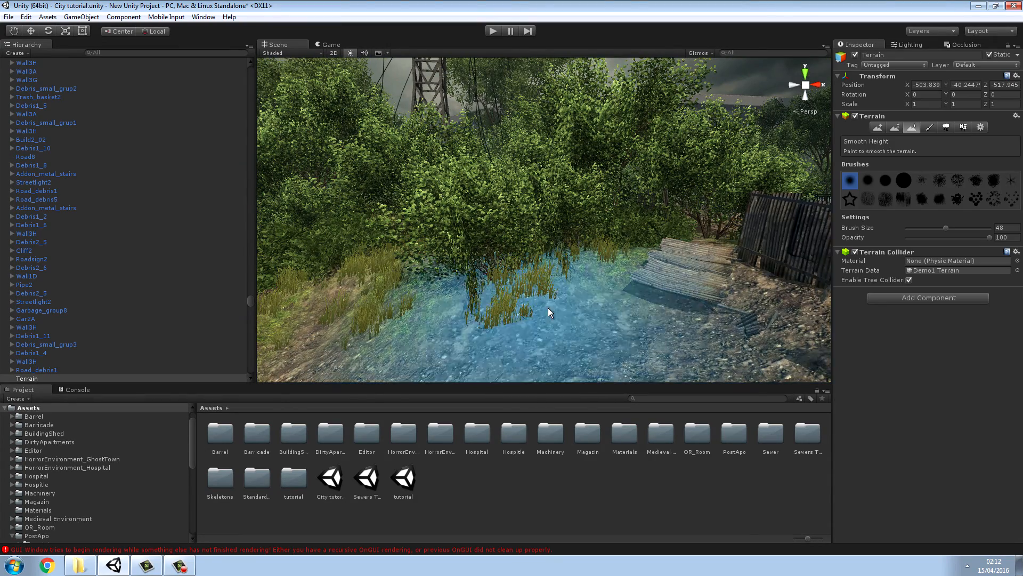
pyautogui.click(946, 127)
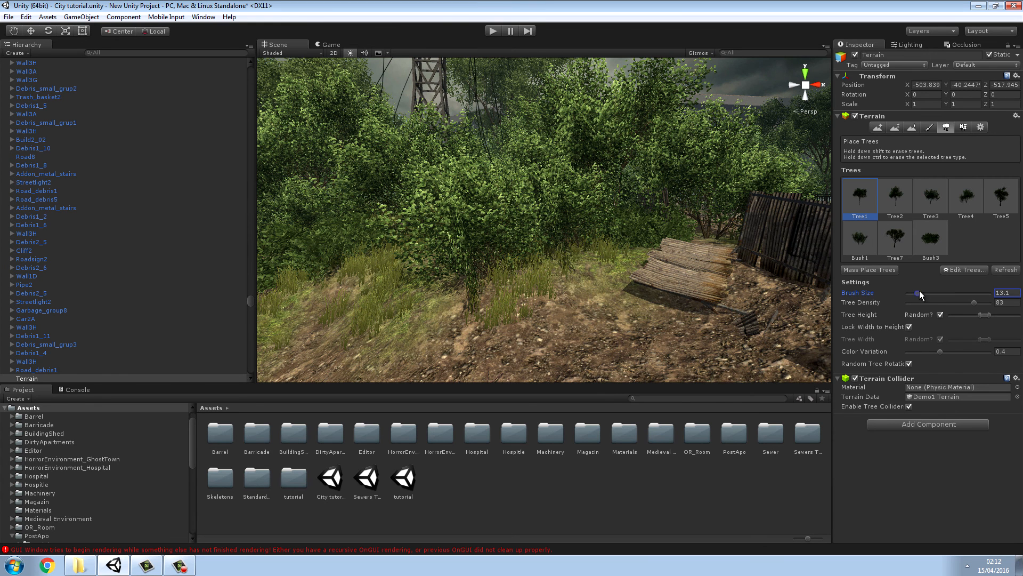
pyautogui.moveTo(914, 293); pyautogui.dragTo(909, 292)
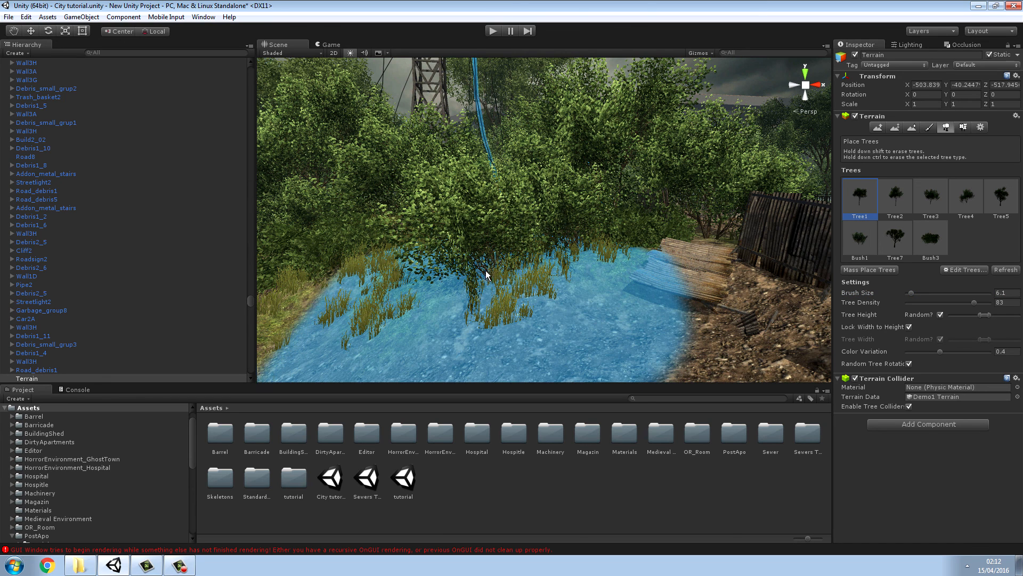
pyautogui.keyDown('shift'); pyautogui.moveTo(502, 260); pyautogui.dragTo(511, 222); pyautogui.keyUp('shift')
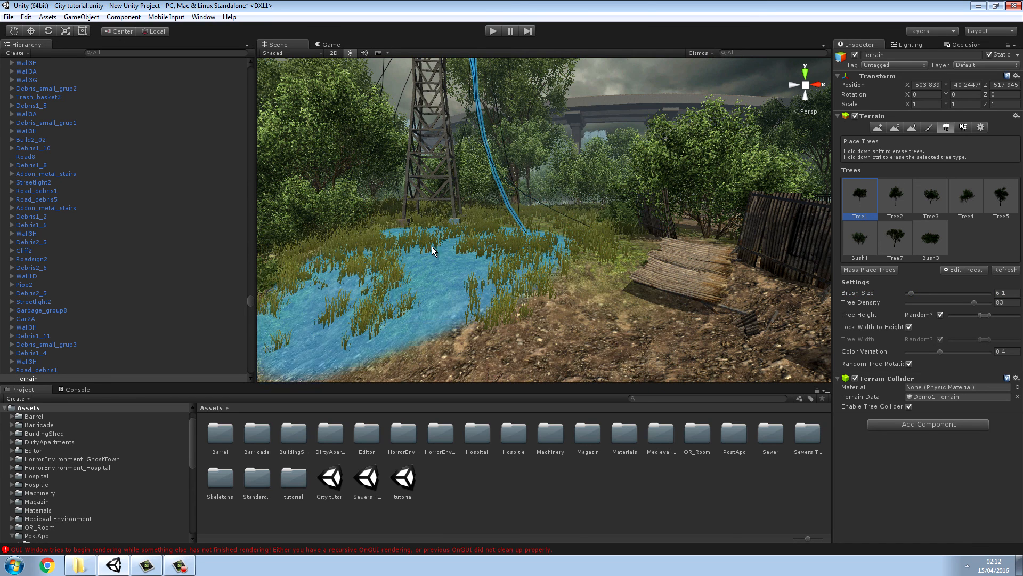
# - Smooth the grassy ground in front of the power pylon with Smooth Height at brush size 48
pyautogui.moveTo(344, 295); pyautogui.dragTo(656, 300, button='right')
pyautogui.press('s')
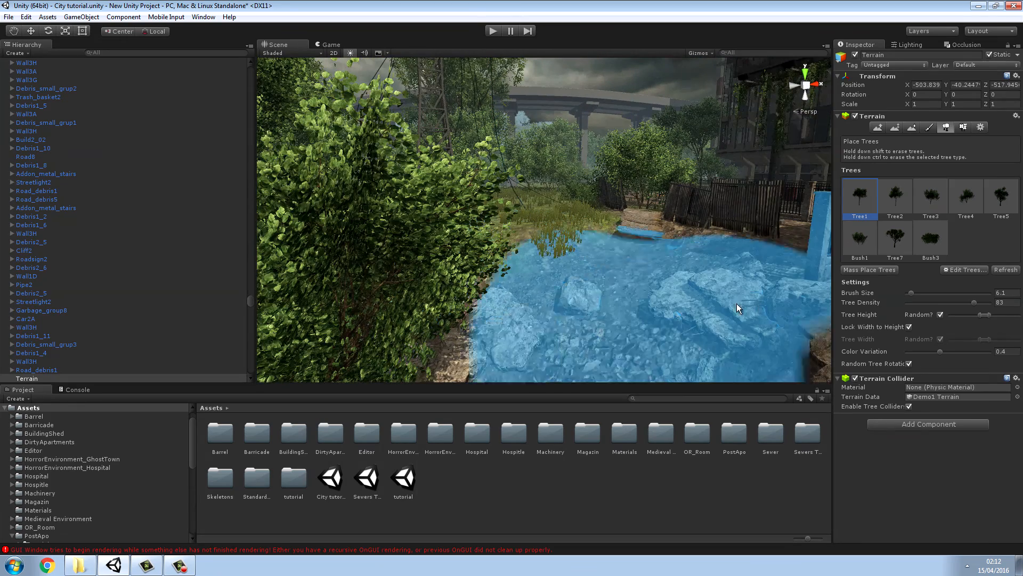
pyautogui.click(878, 127)
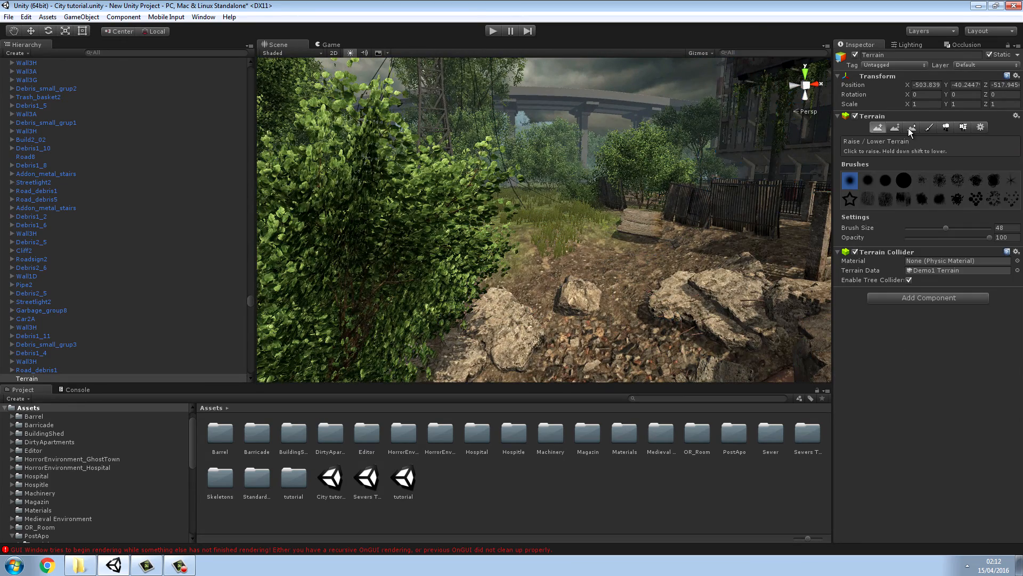
pyautogui.press('w')
pyautogui.moveTo(733, 184); pyautogui.dragTo(653, 205, button='right')
pyautogui.moveTo(566, 248); pyautogui.dragTo(558, 247)
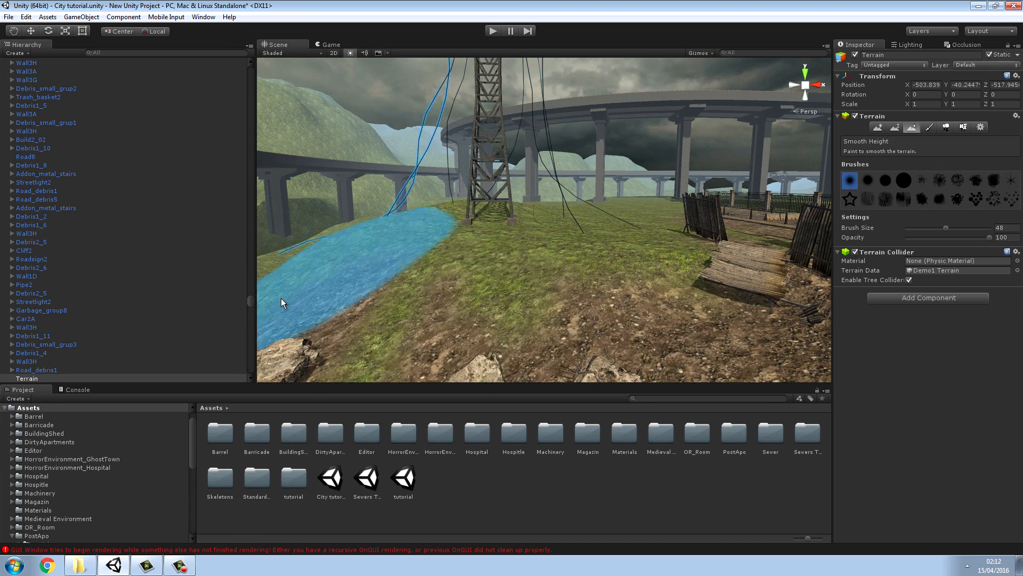
pyautogui.click(456, 498)
# - Smooth the bare ground around the boulders in front of the wooden fence with Smooth Height
pyautogui.moveTo(494, 306); pyautogui.dragTo(663, 233, button='right')
pyautogui.press('s')
pyautogui.click(552, 269)
pyautogui.click(913, 128)
pyautogui.moveTo(592, 237); pyautogui.dragTo(578, 254)
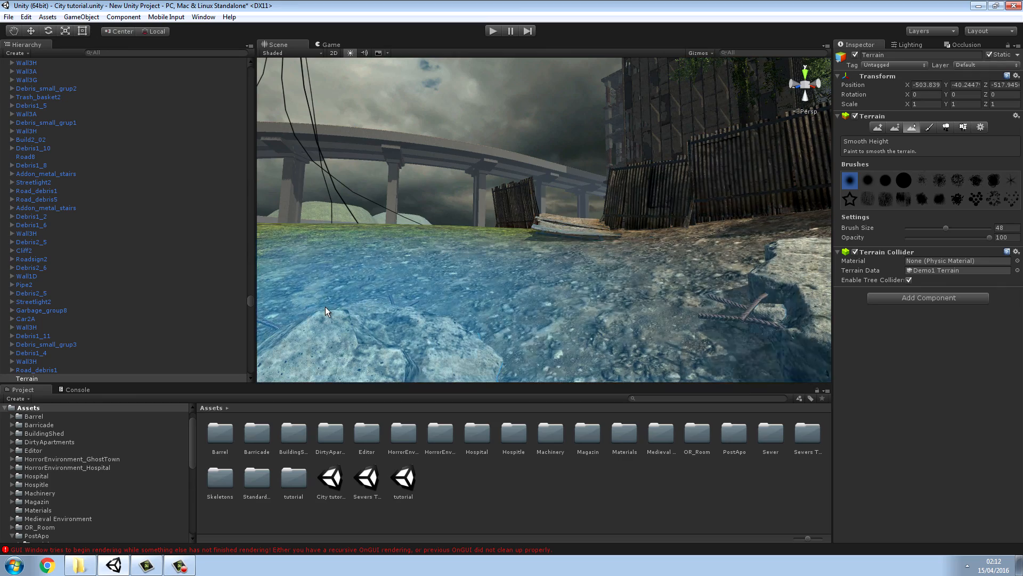
pyautogui.moveTo(281, 270)
pyautogui.mouseDown()
pyautogui.moveTo(363, 222)
pyautogui.moveTo(317, 259)
pyautogui.mouseUp()
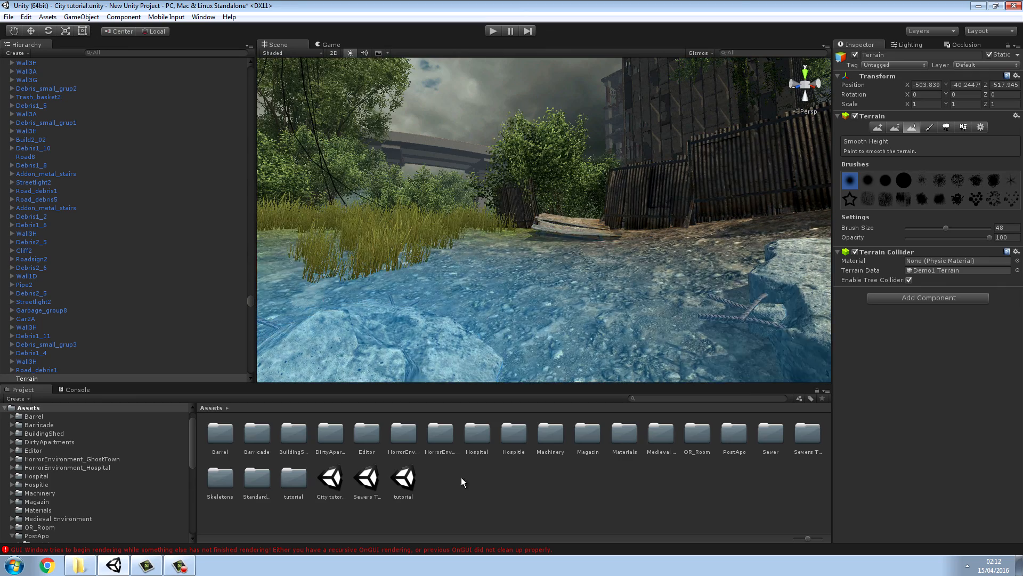
pyautogui.click(462, 474)
# - Erase the large tree standing on the debris-covered ground, using Place Trees at brush size 6.1
pyautogui.moveTo(526, 248); pyautogui.dragTo(81, 322, button='right')
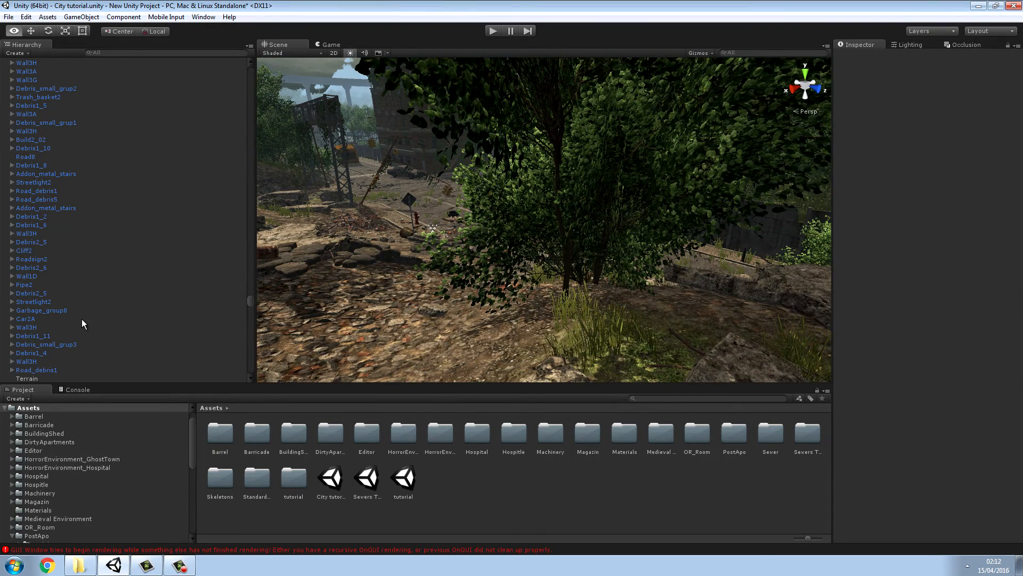
pyautogui.click(484, 342)
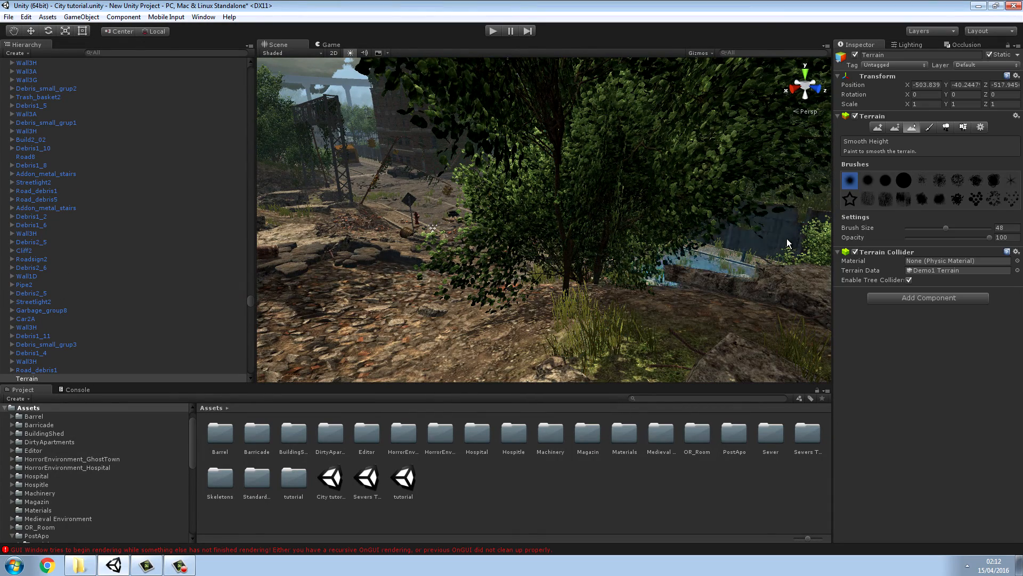
pyautogui.click(946, 128)
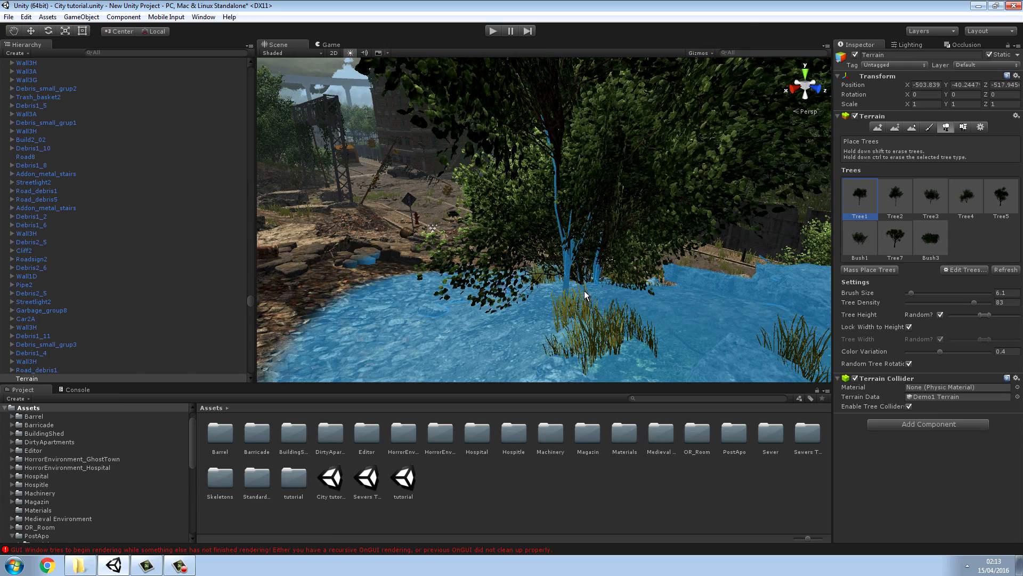
pyautogui.keyDown('shift'); pyautogui.click(590, 282); pyautogui.keyUp('shift')
pyautogui.moveTo(494, 289)
pyautogui.mouseDown(button='right')
pyautogui.moveTo(470, 244)
pyautogui.moveTo(501, 270)
pyautogui.moveTo(6, 256)
pyautogui.moveTo(989, 241)
pyautogui.moveTo(937, 232)
pyautogui.moveTo(663, 488)
pyautogui.mouseUp(button='right')
pyautogui.click(662, 488)
# - Delete the large boulder and the two smaller rocks on the path leading towards the power pylon
pyautogui.moveTo(625, 309); pyautogui.dragTo(596, 313, button='right')
pyautogui.press('w')
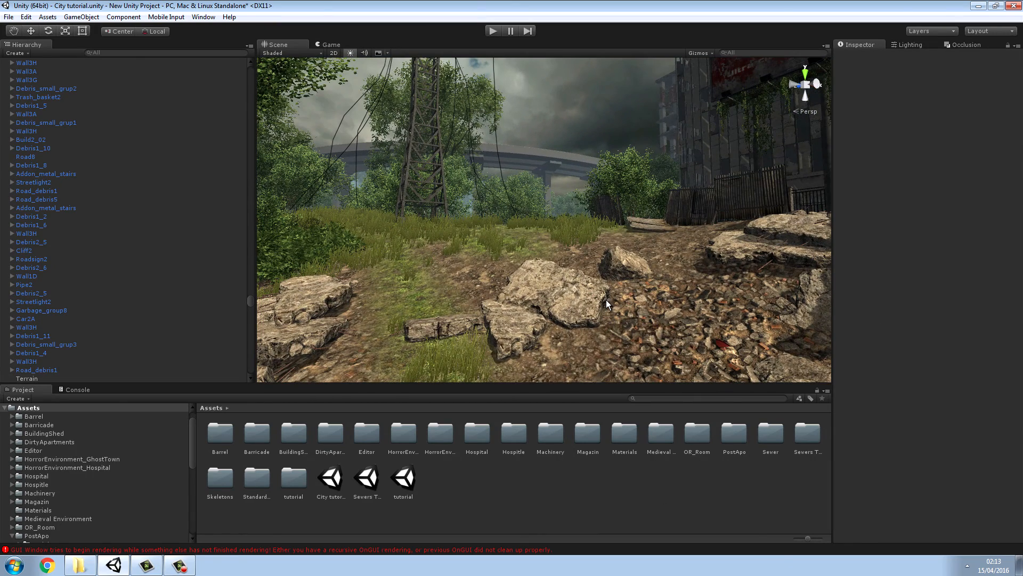
pyautogui.click(580, 300)
pyautogui.press('Delete')
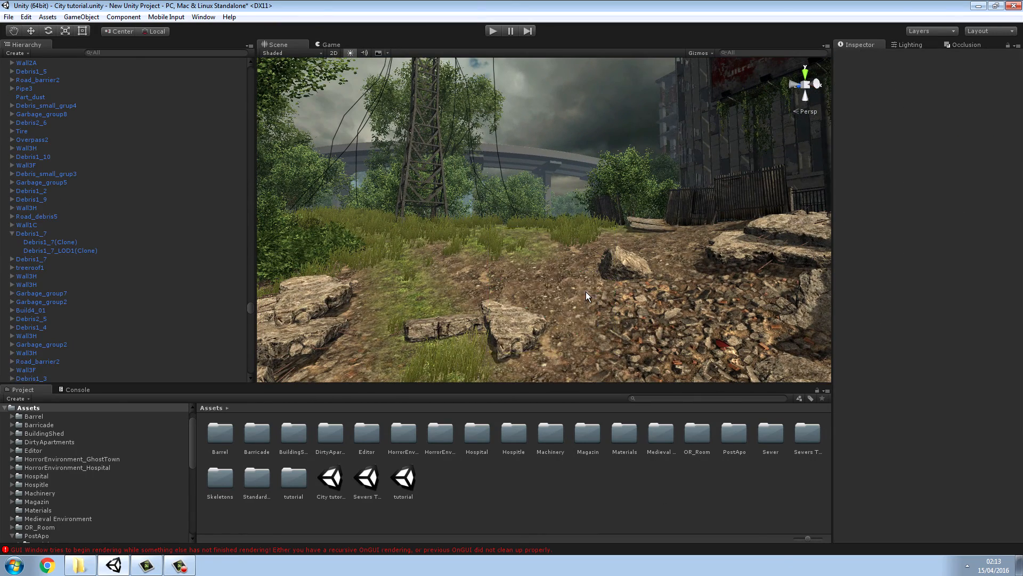
pyautogui.click(514, 334)
pyautogui.press('Delete')
pyautogui.click(461, 324)
pyautogui.press('Delete')
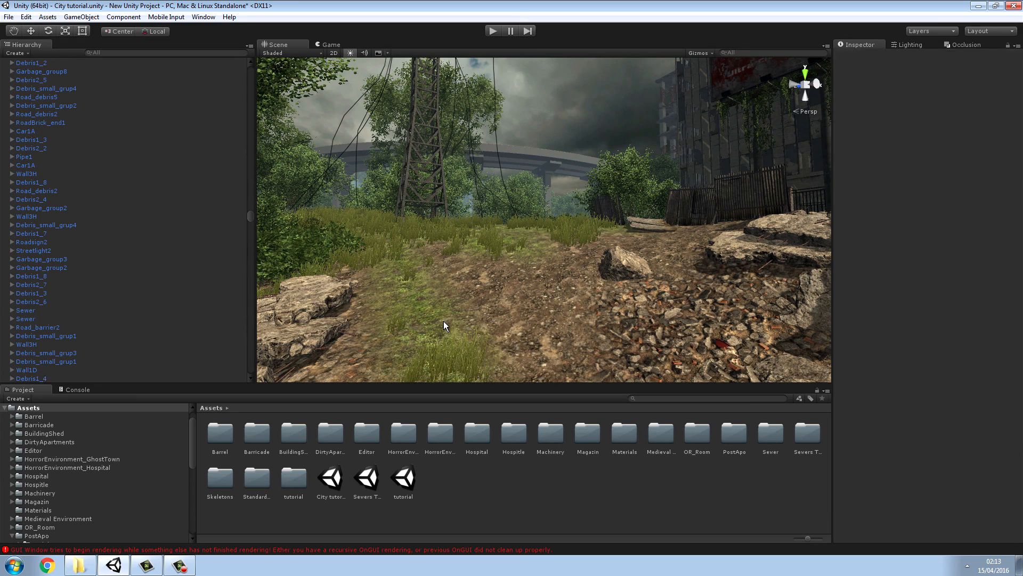
# - Erase the bushes and trees where the rubble meets the wooded field, using Place Trees at brush size 6.1
pyautogui.moveTo(506, 286); pyautogui.dragTo(565, 291, button='right')
pyautogui.moveTo(1012, 300); pyautogui.dragTo(754, 303, button='right')
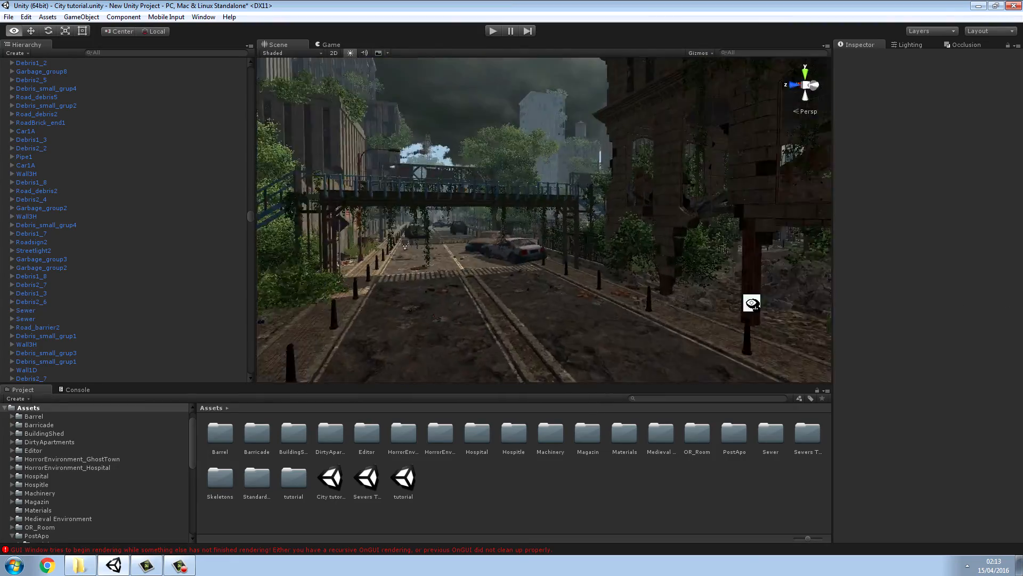
pyautogui.moveTo(904, 301); pyautogui.dragTo(682, 297, button='right')
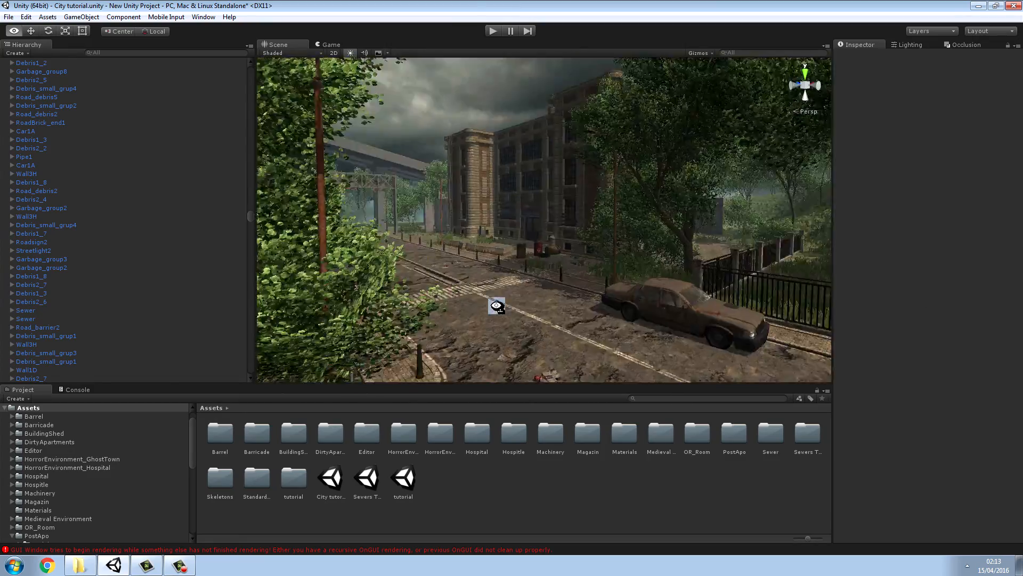
pyautogui.moveTo(845, 304); pyautogui.dragTo(718, 299, button='right')
pyautogui.moveTo(625, 290); pyautogui.dragTo(664, 300, button='right')
pyautogui.press('w')
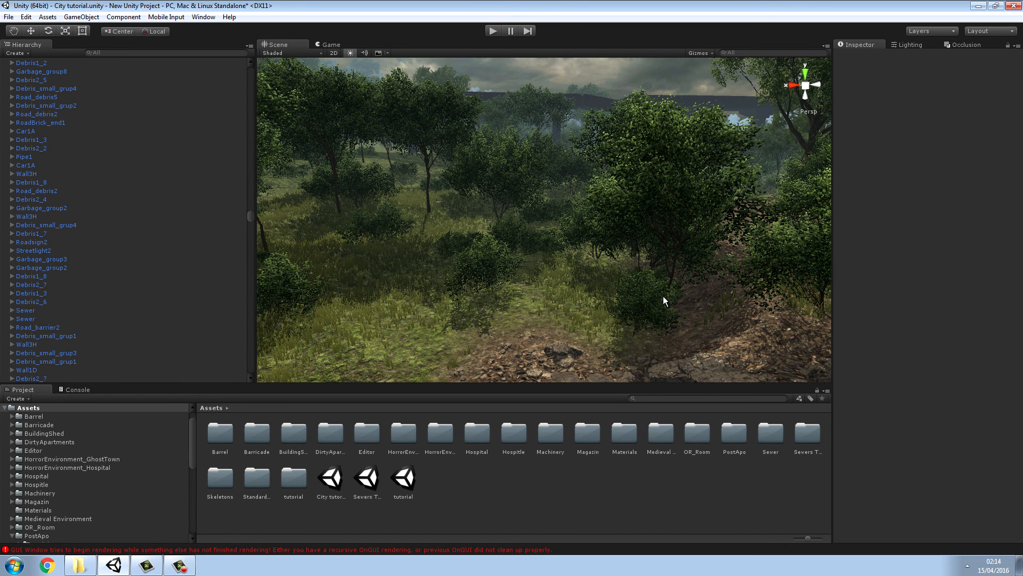
pyautogui.click(537, 300)
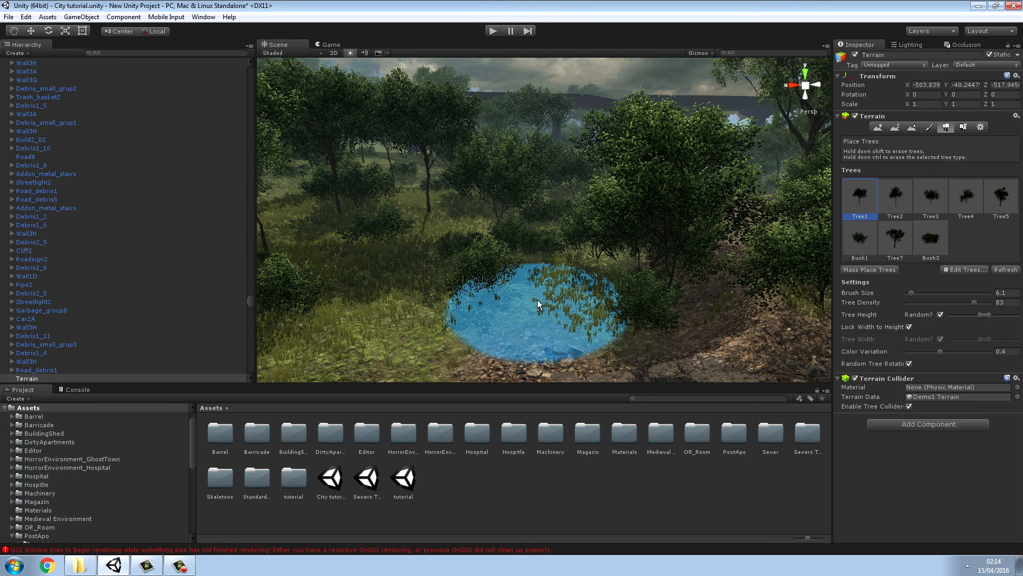
pyautogui.moveTo(505, 225)
pyautogui.keyDown('shift'); pyautogui.mouseDown()
pyautogui.moveTo(467, 207)
pyautogui.moveTo(474, 227)
pyautogui.moveTo(581, 243)
pyautogui.moveTo(555, 204)
pyautogui.moveTo(339, 248)
pyautogui.moveTo(305, 203)
pyautogui.moveTo(460, 171)
pyautogui.moveTo(613, 198)
pyautogui.moveTo(666, 267)
pyautogui.mouseUp(); pyautogui.keyUp('shift')
# - Erase further trees across the grassy field to open up a clearing
pyautogui.moveTo(594, 244)
pyautogui.mouseDown(button='right')
pyautogui.moveTo(421, 236)
pyautogui.moveTo(446, 229)
pyautogui.mouseUp(button='right')
pyautogui.moveTo(447, 232)
pyautogui.keyDown('shift'); pyautogui.mouseDown()
pyautogui.moveTo(485, 190)
pyautogui.moveTo(435, 205)
pyautogui.moveTo(670, 195)
pyautogui.mouseUp(); pyautogui.keyUp('shift')
pyautogui.moveTo(669, 195)
pyautogui.mouseDown(button='right')
pyautogui.moveTo(711, 253)
pyautogui.moveTo(714, 204)
pyautogui.mouseUp(button='right')
pyautogui.moveTo(356, 230); pyautogui.dragTo(405, 215, button='right')
pyautogui.moveTo(438, 228)
pyautogui.keyDown('shift'); pyautogui.mouseDown()
pyautogui.moveTo(529, 245)
pyautogui.moveTo(708, 235)
pyautogui.moveTo(736, 377)
pyautogui.moveTo(507, 215)
pyautogui.moveTo(822, 235)
pyautogui.moveTo(722, 281)
pyautogui.mouseUp(); pyautogui.keyUp('shift')
# - Smooth the cleared grassy field beside the rubble slope with Smooth Height at brush size 48 and opacity 100
pyautogui.moveTo(722, 276); pyautogui.dragTo(255, 315, button='right')
pyautogui.moveTo(443, 315)
pyautogui.mouseDown(button='right')
pyautogui.moveTo(336, 285)
pyautogui.moveTo(419, 341)
pyautogui.mouseUp(button='right')
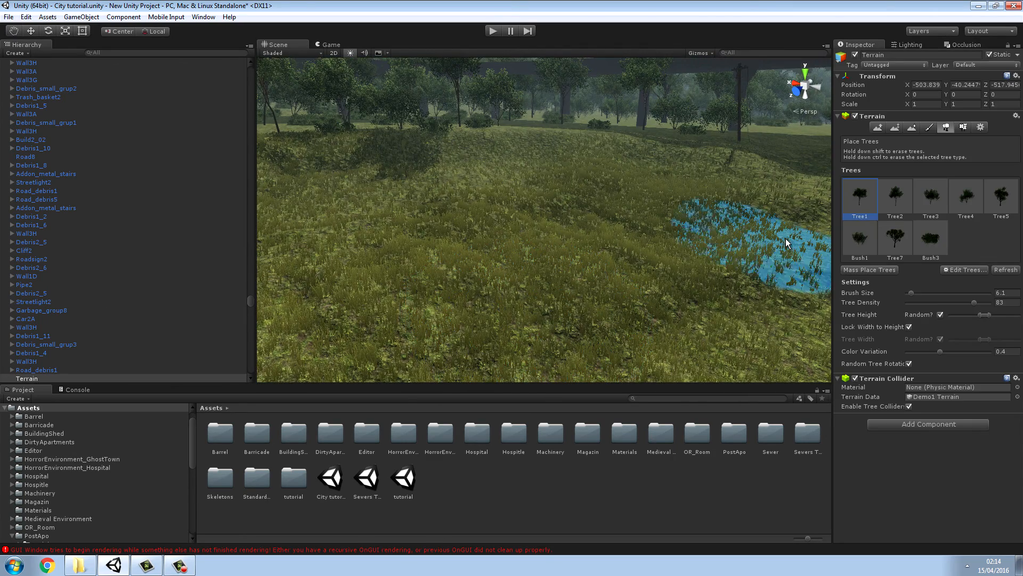
pyautogui.click(911, 128)
pyautogui.moveTo(613, 261)
pyautogui.mouseDown()
pyautogui.moveTo(582, 267)
pyautogui.moveTo(593, 210)
pyautogui.moveTo(697, 204)
pyautogui.moveTo(731, 290)
pyautogui.moveTo(543, 156)
pyautogui.moveTo(296, 206)
pyautogui.moveTo(656, 303)
pyautogui.moveTo(747, 312)
pyautogui.moveTo(772, 261)
pyautogui.moveTo(399, 257)
pyautogui.mouseUp()
pyautogui.moveTo(399, 257)
pyautogui.mouseDown(button='right')
pyautogui.moveTo(650, 238)
pyautogui.moveTo(457, 244)
pyautogui.moveTo(178, 212)
pyautogui.moveTo(691, 305)
pyautogui.mouseUp(button='right')
pyautogui.moveTo(754, 278)
pyautogui.mouseDown()
pyautogui.moveTo(657, 274)
pyautogui.moveTo(481, 337)
pyautogui.moveTo(244, 349)
pyautogui.moveTo(459, 312)
pyautogui.moveTo(338, 395)
pyautogui.moveTo(507, 279)
pyautogui.moveTo(382, 334)
pyautogui.moveTo(743, 329)
pyautogui.moveTo(592, 355)
pyautogui.moveTo(324, 300)
pyautogui.moveTo(600, 344)
pyautogui.mouseUp()
pyautogui.moveTo(599, 340); pyautogui.dragTo(424, 240, button='right')
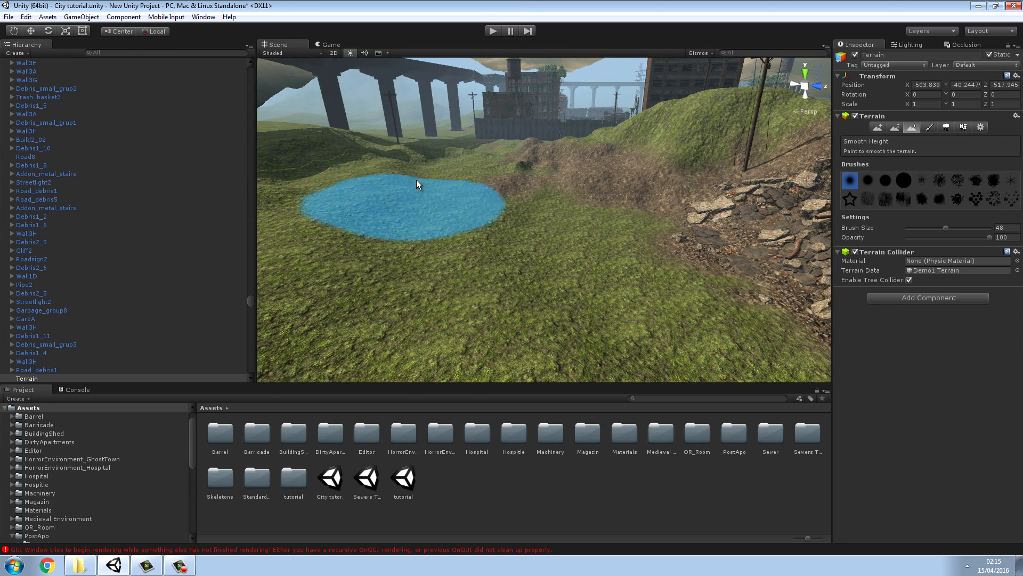
# - Smooth the grassy field towards the overpass and power pole with Smooth Height at brush size 48
pyautogui.moveTo(450, 281)
pyautogui.mouseDown(button='right')
pyautogui.moveTo(409, 252)
pyautogui.moveTo(250, 253)
pyautogui.moveTo(350, 260)
pyautogui.mouseUp(button='right')
pyautogui.moveTo(606, 260)
pyautogui.mouseDown(button='right')
pyautogui.moveTo(739, 244)
pyautogui.moveTo(743, 267)
pyautogui.moveTo(654, 280)
pyautogui.mouseUp(button='right')
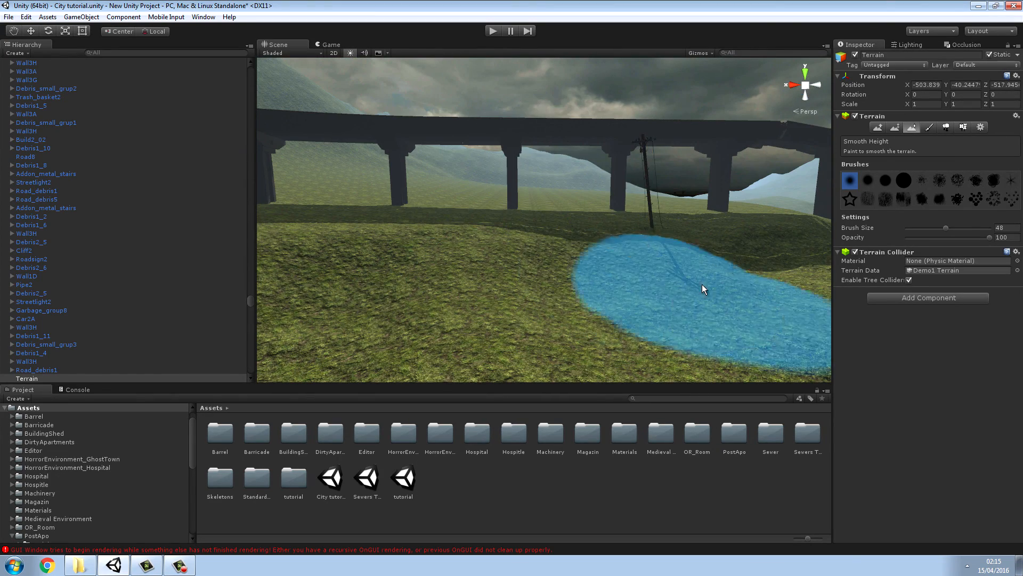
pyautogui.moveTo(518, 305)
pyautogui.mouseDown(button='right')
pyautogui.moveTo(203, 313)
pyautogui.moveTo(189, 343)
pyautogui.moveTo(189, 332)
pyautogui.mouseUp(button='right')
pyautogui.moveTo(434, 196)
pyautogui.mouseDown()
pyautogui.moveTo(587, 158)
pyautogui.moveTo(679, 178)
pyautogui.moveTo(640, 207)
pyautogui.mouseUp()
pyautogui.hotkey('shift', 'w')
pyautogui.moveTo(602, 251)
pyautogui.mouseDown(button='right')
pyautogui.moveTo(598, 232)
pyautogui.moveTo(550, 277)
pyautogui.moveTo(473, 303)
pyautogui.moveTo(401, 302)
pyautogui.moveTo(370, 278)
pyautogui.moveTo(725, 262)
pyautogui.moveTo(715, 261)
pyautogui.mouseUp(button='right')
# - Undo the last terrain height stroke on the field near the overpass
pyautogui.moveTo(661, 261)
pyautogui.mouseDown()
pyautogui.moveTo(568, 267)
pyautogui.moveTo(499, 303)
pyautogui.mouseUp()
pyautogui.click(25, 17)
pyautogui.click(35, 28)
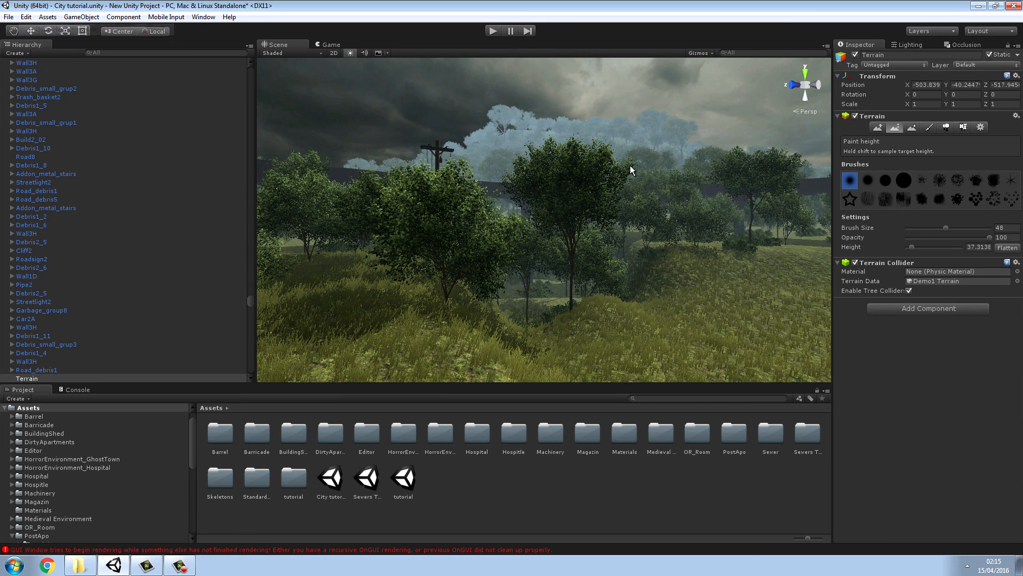
# - Smooth the wooded dip beside the power pole facing the overpass, using Smooth Height at opacity 100
pyautogui.click(912, 127)
pyautogui.moveTo(605, 296)
pyautogui.mouseDown()
pyautogui.moveTo(536, 284)
pyautogui.moveTo(599, 311)
pyautogui.moveTo(760, 296)
pyautogui.mouseUp()
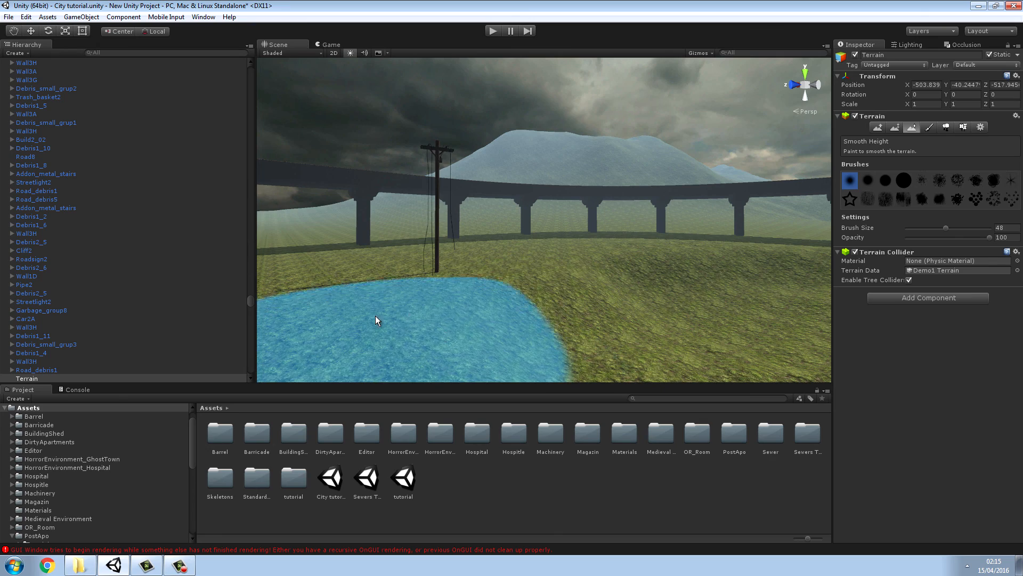
pyautogui.click(647, 519)
# - Smooth the dirt bank where the trees meet the rubble slope below the road
pyautogui.moveTo(561, 208); pyautogui.dragTo(936, 229, button='right')
pyautogui.press('w')
pyautogui.click(563, 261)
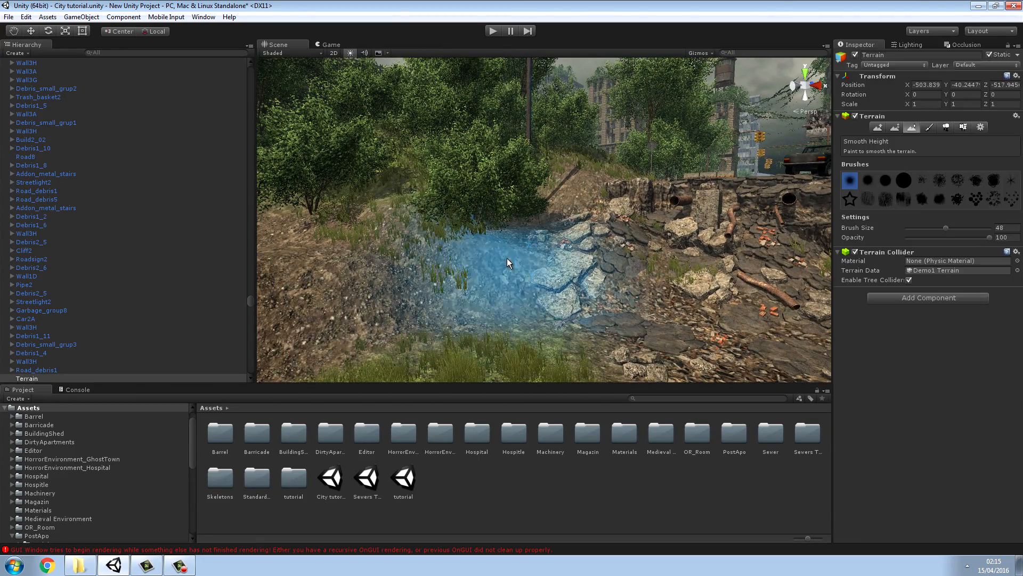
pyautogui.moveTo(478, 222)
pyautogui.mouseDown()
pyautogui.moveTo(443, 306)
pyautogui.moveTo(503, 203)
pyautogui.moveTo(552, 162)
pyautogui.moveTo(436, 262)
pyautogui.moveTo(458, 344)
pyautogui.moveTo(477, 317)
pyautogui.moveTo(537, 355)
pyautogui.moveTo(592, 369)
pyautogui.moveTo(531, 299)
pyautogui.moveTo(580, 207)
pyautogui.moveTo(619, 168)
pyautogui.moveTo(574, 178)
pyautogui.moveTo(523, 299)
pyautogui.moveTo(452, 194)
pyautogui.moveTo(439, 136)
pyautogui.moveTo(515, 177)
pyautogui.moveTo(509, 269)
pyautogui.moveTo(564, 184)
pyautogui.moveTo(538, 202)
pyautogui.moveTo(516, 161)
pyautogui.moveTo(442, 127)
pyautogui.moveTo(462, 146)
pyautogui.moveTo(470, 306)
pyautogui.moveTo(477, 288)
pyautogui.mouseUp()
# - Smooth the grassy mound among the trees and its edge down to the rubble
pyautogui.moveTo(692, 193)
pyautogui.mouseDown(button='right')
pyautogui.moveTo(697, 182)
pyautogui.moveTo(327, 201)
pyautogui.moveTo(226, 223)
pyautogui.moveTo(443, 244)
pyautogui.mouseUp(button='right')
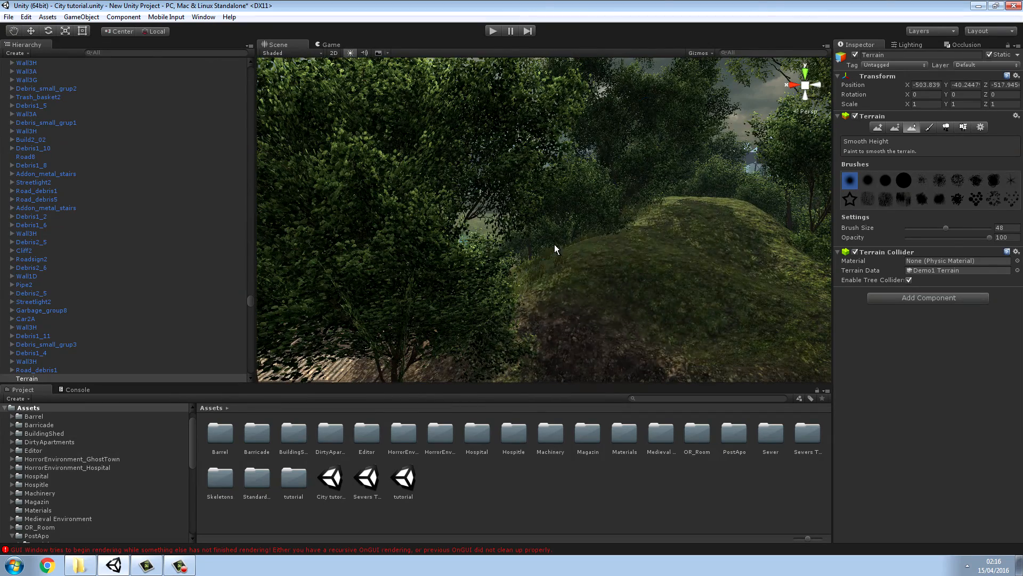
pyautogui.moveTo(623, 234)
pyautogui.mouseDown()
pyautogui.moveTo(558, 270)
pyautogui.moveTo(585, 283)
pyautogui.moveTo(680, 197)
pyautogui.moveTo(658, 251)
pyautogui.moveTo(488, 318)
pyautogui.moveTo(475, 297)
pyautogui.moveTo(452, 343)
pyautogui.moveTo(462, 299)
pyautogui.moveTo(490, 279)
pyautogui.moveTo(631, 222)
pyautogui.moveTo(715, 302)
pyautogui.moveTo(591, 276)
pyautogui.moveTo(699, 289)
pyautogui.moveTo(697, 244)
pyautogui.moveTo(680, 242)
pyautogui.mouseUp()
pyautogui.moveTo(681, 241)
pyautogui.mouseDown(button='right')
pyautogui.moveTo(729, 208)
pyautogui.moveTo(681, 299)
pyautogui.moveTo(622, 302)
pyautogui.mouseUp(button='right')
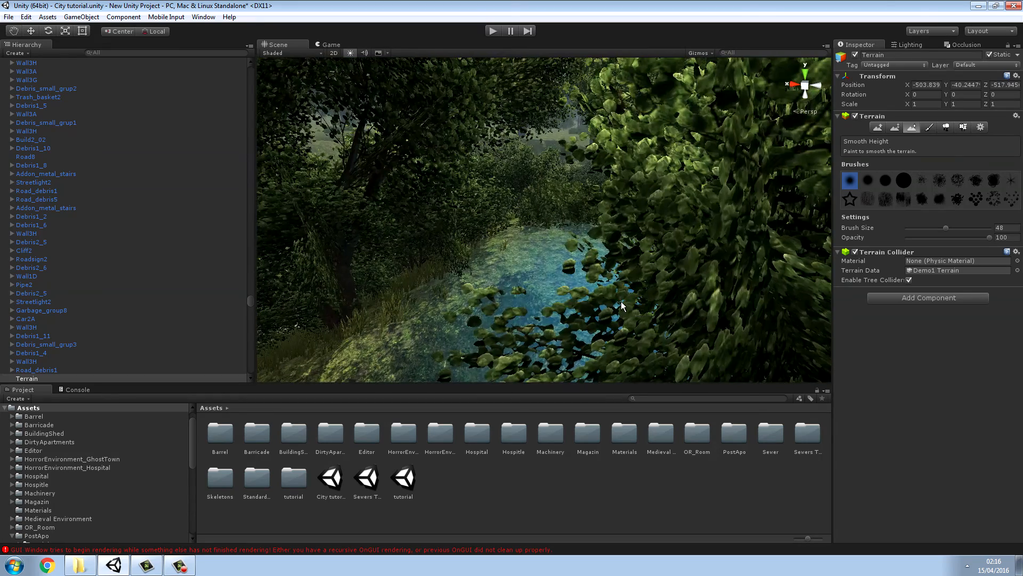
pyautogui.moveTo(576, 230)
pyautogui.mouseDown()
pyautogui.moveTo(609, 240)
pyautogui.moveTo(516, 261)
pyautogui.moveTo(489, 293)
pyautogui.moveTo(571, 277)
pyautogui.moveTo(577, 218)
pyautogui.moveTo(613, 229)
pyautogui.moveTo(673, 276)
pyautogui.moveTo(489, 277)
pyautogui.moveTo(395, 312)
pyautogui.moveTo(550, 230)
pyautogui.moveTo(655, 253)
pyautogui.moveTo(653, 232)
pyautogui.moveTo(676, 267)
pyautogui.moveTo(675, 351)
pyautogui.moveTo(380, 335)
pyautogui.moveTo(433, 289)
pyautogui.moveTo(541, 238)
pyautogui.moveTo(587, 287)
pyautogui.moveTo(289, 359)
pyautogui.mouseUp()
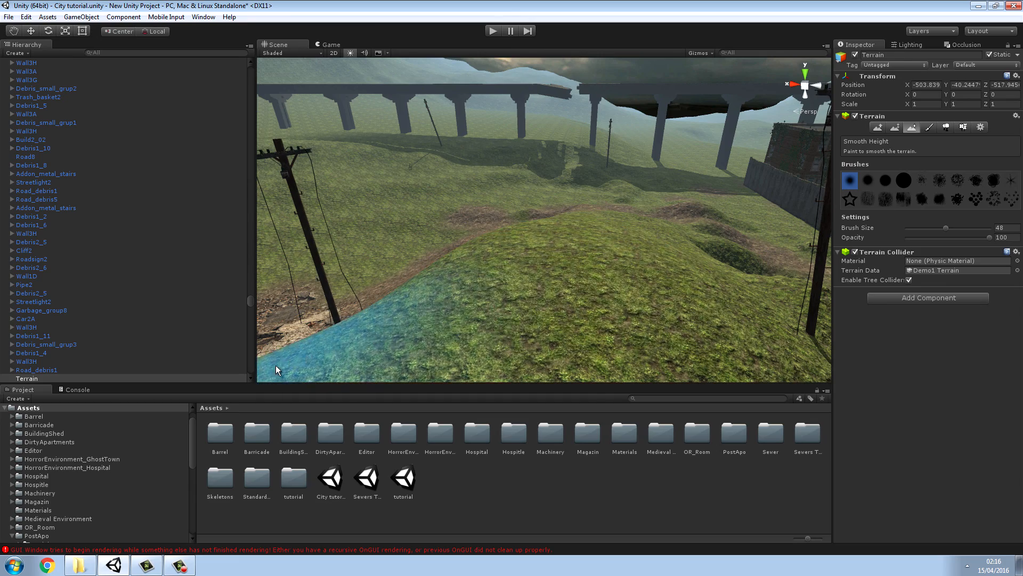
# - Smooth the rocky slope and the bumps at the foot of the power pole
pyautogui.scroll(-5, 453, 324)
pyautogui.moveTo(499, 285)
pyautogui.mouseDown(button='right')
pyautogui.moveTo(500, 263)
pyautogui.moveTo(409, 263)
pyautogui.moveTo(783, 242)
pyautogui.moveTo(745, 253)
pyautogui.moveTo(366, 244)
pyautogui.moveTo(790, 224)
pyautogui.moveTo(509, 235)
pyautogui.mouseUp(button='right')
pyautogui.moveTo(509, 235)
pyautogui.mouseDown()
pyautogui.moveTo(489, 280)
pyautogui.moveTo(570, 224)
pyautogui.mouseUp()
pyautogui.press('w')
pyautogui.moveTo(571, 224)
pyautogui.mouseDown(button='right')
pyautogui.moveTo(551, 179)
pyautogui.moveTo(574, 182)
pyautogui.moveTo(590, 260)
pyautogui.mouseUp(button='right')
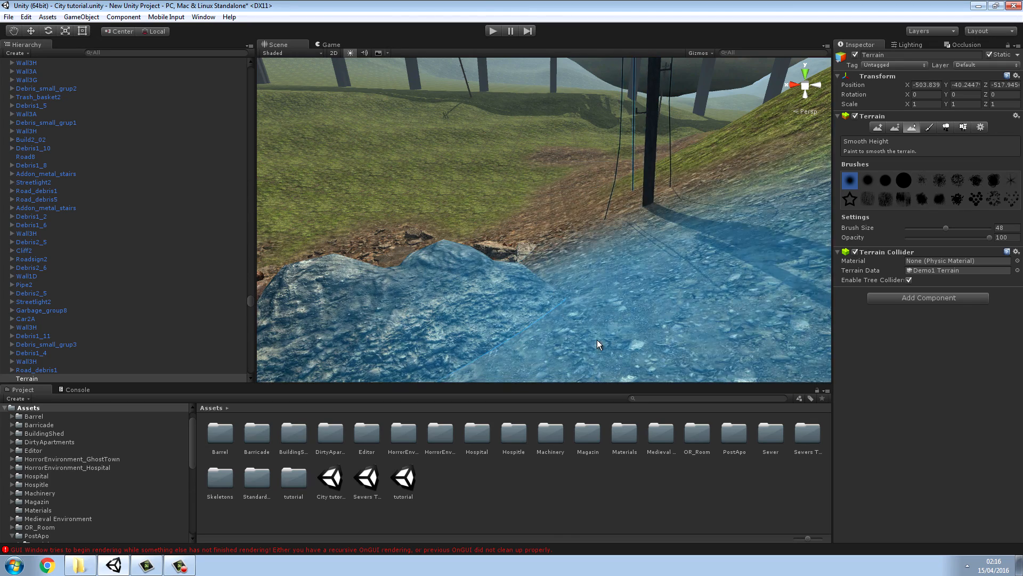
pyautogui.click(623, 471)
# - Smooth the grassy bank beside the cliff rock below the city road
pyautogui.moveTo(638, 341); pyautogui.dragTo(294, 271, button='right')
pyautogui.click(536, 230)
pyautogui.moveTo(536, 230)
pyautogui.mouseDown()
pyautogui.moveTo(554, 220)
pyautogui.moveTo(524, 235)
pyautogui.moveTo(551, 231)
pyautogui.mouseUp()
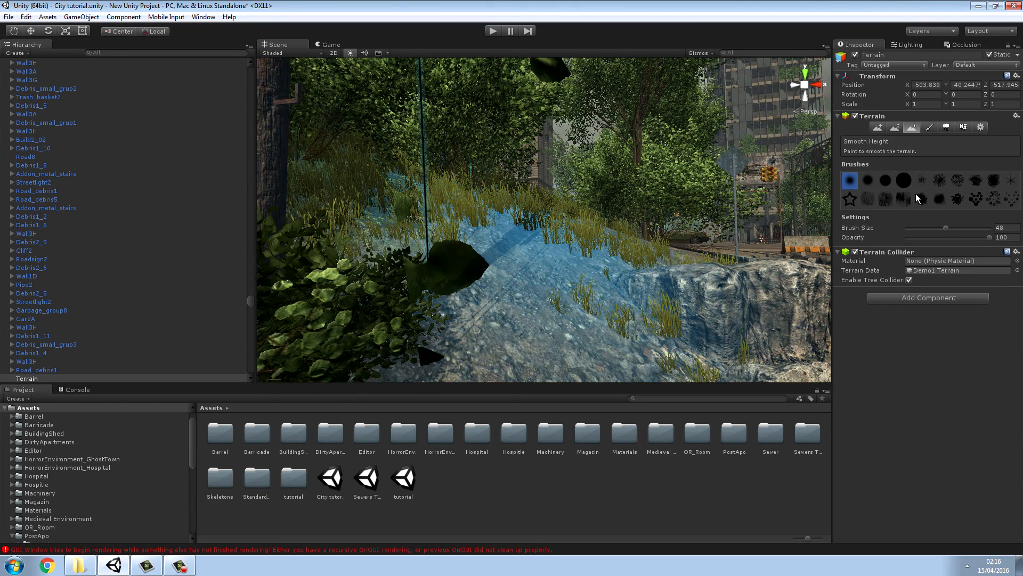
# - Sculpt the bank beside the cliff rock with Raise/Lower Terrain at brush size 48 and opacity 0
pyautogui.click(882, 128)
pyautogui.moveTo(918, 241); pyautogui.dragTo(906, 238)
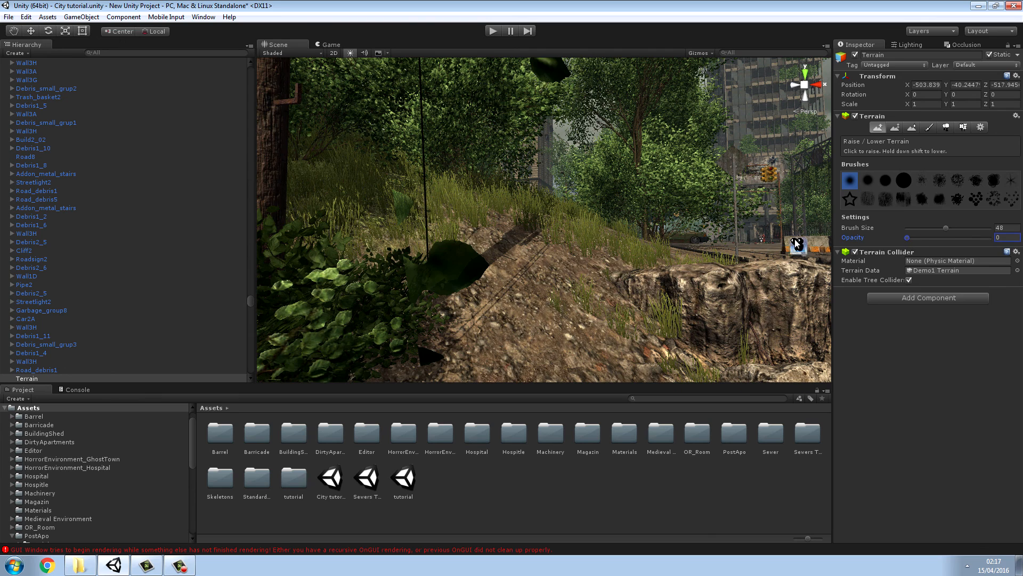
pyautogui.moveTo(555, 226)
pyautogui.mouseDown()
pyautogui.moveTo(562, 219)
pyautogui.moveTo(551, 210)
pyautogui.moveTo(623, 245)
pyautogui.moveTo(511, 206)
pyautogui.mouseUp()
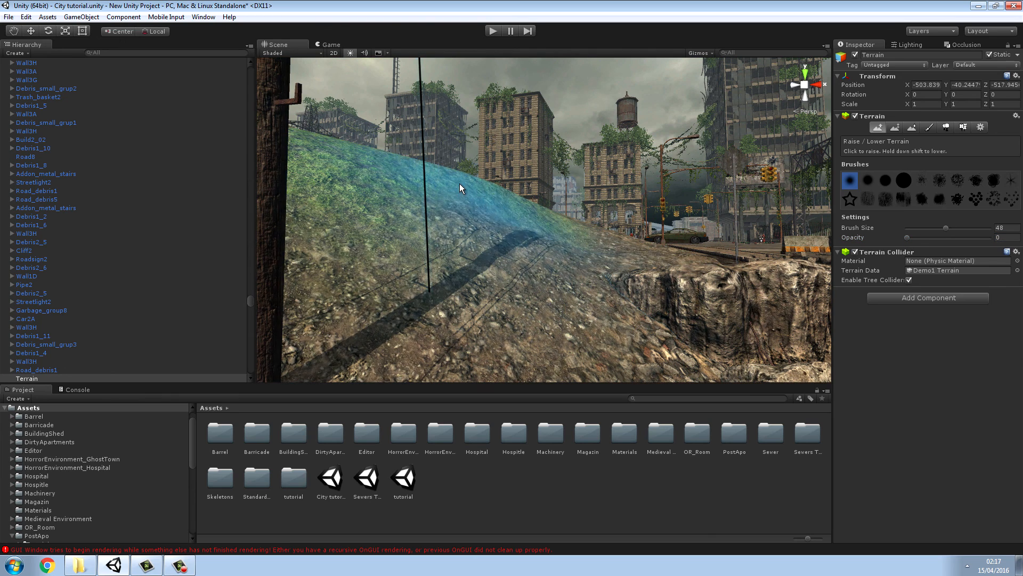
pyautogui.moveTo(549, 280)
pyautogui.mouseDown()
pyautogui.moveTo(423, 329)
pyautogui.moveTo(567, 209)
pyautogui.moveTo(594, 205)
pyautogui.mouseUp()
# - Smooth the sculpted bank beside the cliff rock with Smooth Height at full opacity, and deselect the terrain
pyautogui.click(917, 128)
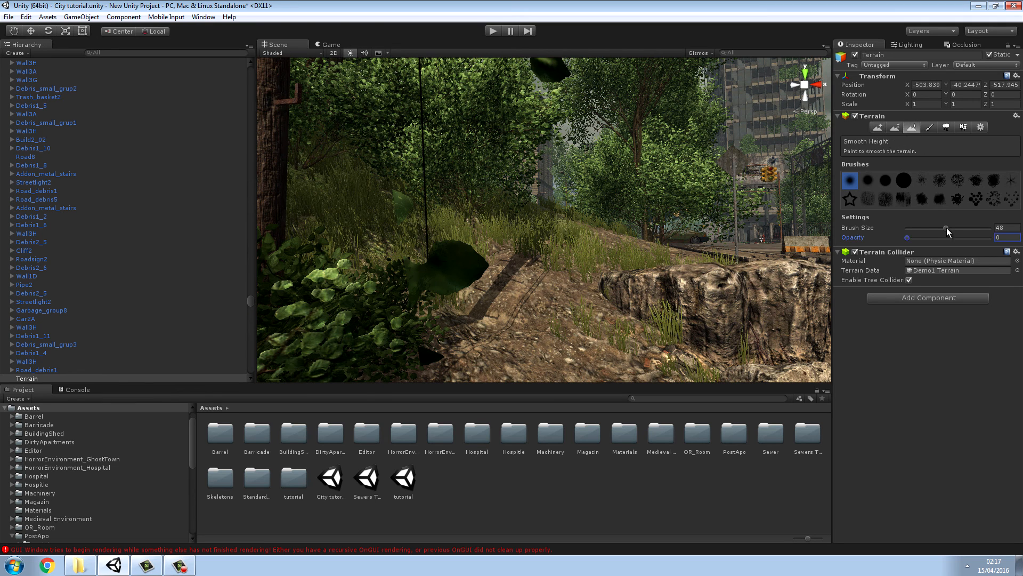
pyautogui.moveTo(907, 240); pyautogui.dragTo(991, 240)
pyautogui.moveTo(533, 257)
pyautogui.mouseDown()
pyautogui.moveTo(583, 239)
pyautogui.moveTo(551, 210)
pyautogui.moveTo(377, 194)
pyautogui.moveTo(460, 326)
pyautogui.moveTo(525, 261)
pyautogui.mouseUp()
pyautogui.moveTo(527, 259)
pyautogui.mouseDown(button='right')
pyautogui.moveTo(402, 290)
pyautogui.moveTo(288, 344)
pyautogui.mouseUp(button='right')
pyautogui.moveTo(427, 277)
pyautogui.mouseDown()
pyautogui.moveTo(380, 338)
pyautogui.moveTo(296, 249)
pyautogui.moveTo(322, 150)
pyautogui.moveTo(415, 130)
pyautogui.moveTo(300, 229)
pyautogui.moveTo(429, 267)
pyautogui.mouseUp()
pyautogui.click(545, 478)
pyautogui.moveTo(560, 250)
pyautogui.mouseDown(button='right')
pyautogui.moveTo(443, 240)
pyautogui.moveTo(331, 278)
pyautogui.moveTo(224, 299)
pyautogui.moveTo(520, 235)
pyautogui.moveTo(822, 235)
pyautogui.moveTo(883, 251)
pyautogui.moveTo(726, 246)
pyautogui.moveTo(750, 292)
pyautogui.moveTo(726, 183)
pyautogui.moveTo(759, 169)
pyautogui.moveTo(837, 192)
pyautogui.moveTo(333, 313)
pyautogui.moveTo(336, 290)
pyautogui.moveTo(274, 270)
pyautogui.moveTo(304, 231)
pyautogui.moveTo(389, 264)
pyautogui.mouseUp(button='right')
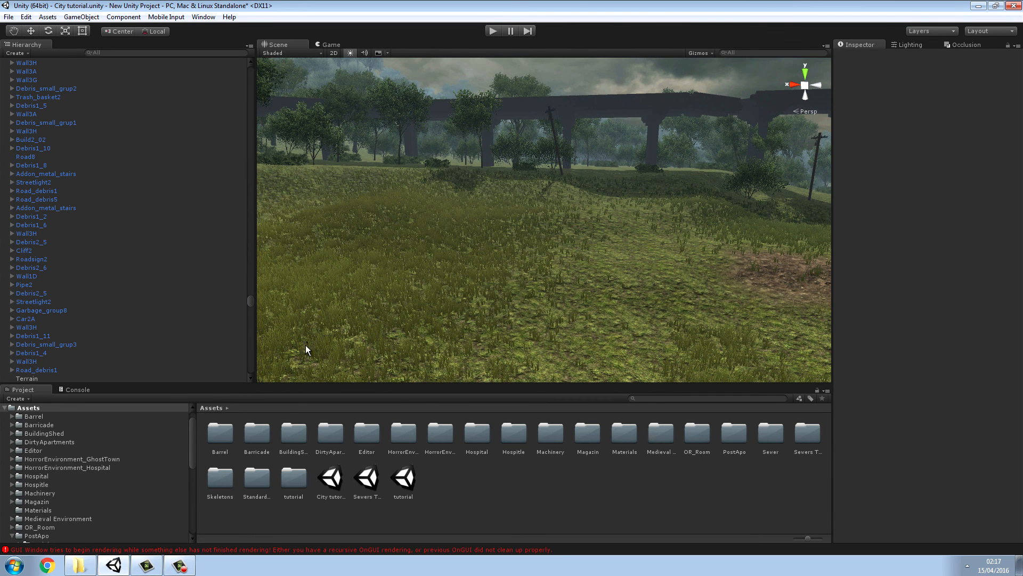
# - Check the BuildingShed asset's Models folder for a building model and return to the main Assets folder
pyautogui.doubleClick(288, 434)
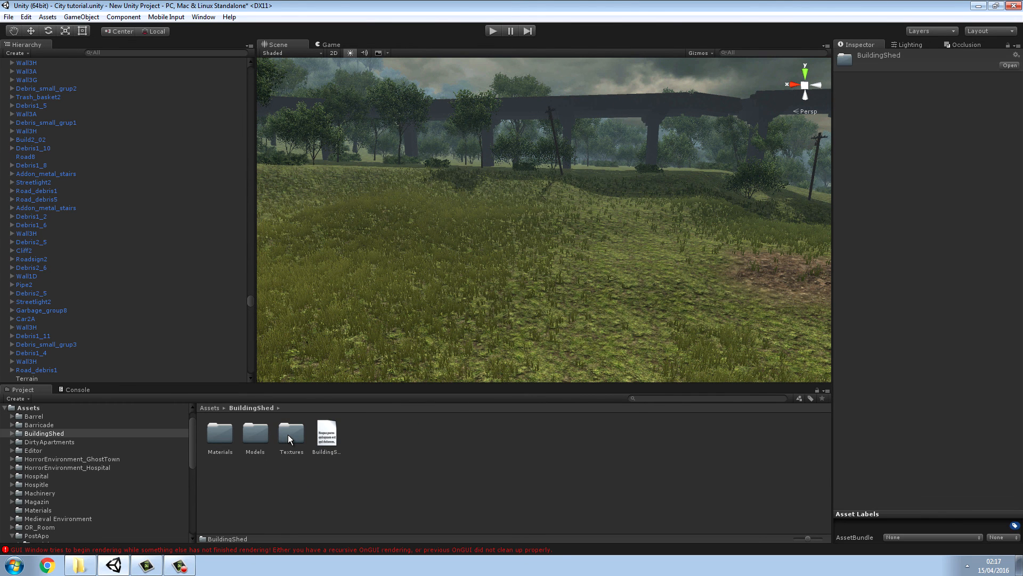
pyautogui.doubleClick(261, 430)
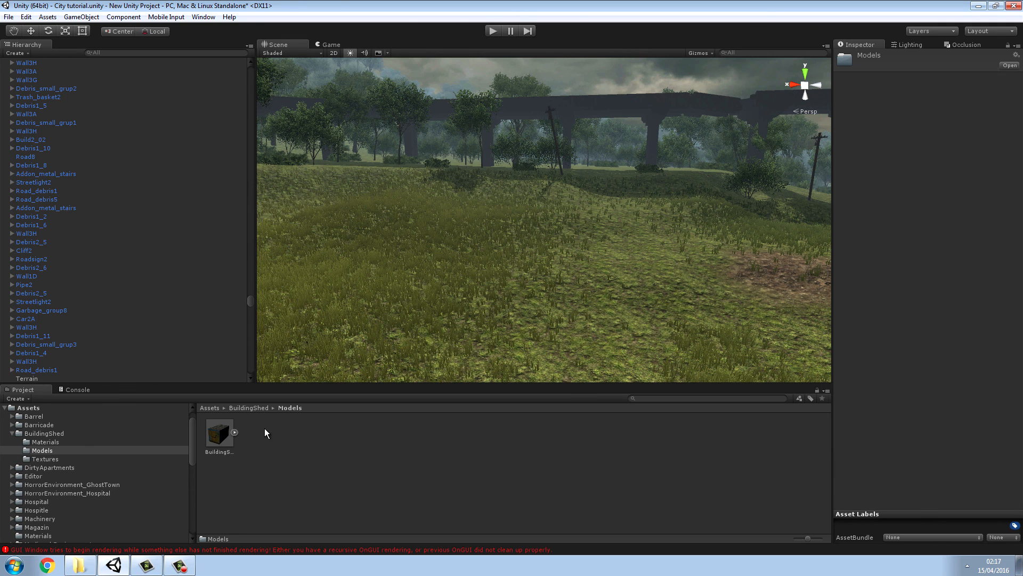
pyautogui.click(210, 408)
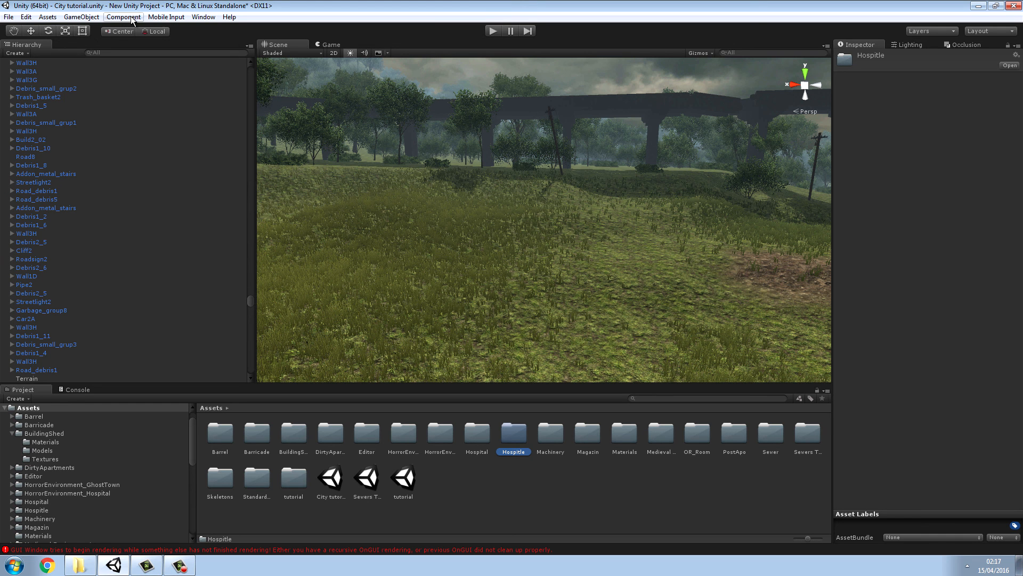
# - Open the Asset Store and show the list of downloaded packages
pyautogui.click(207, 17)
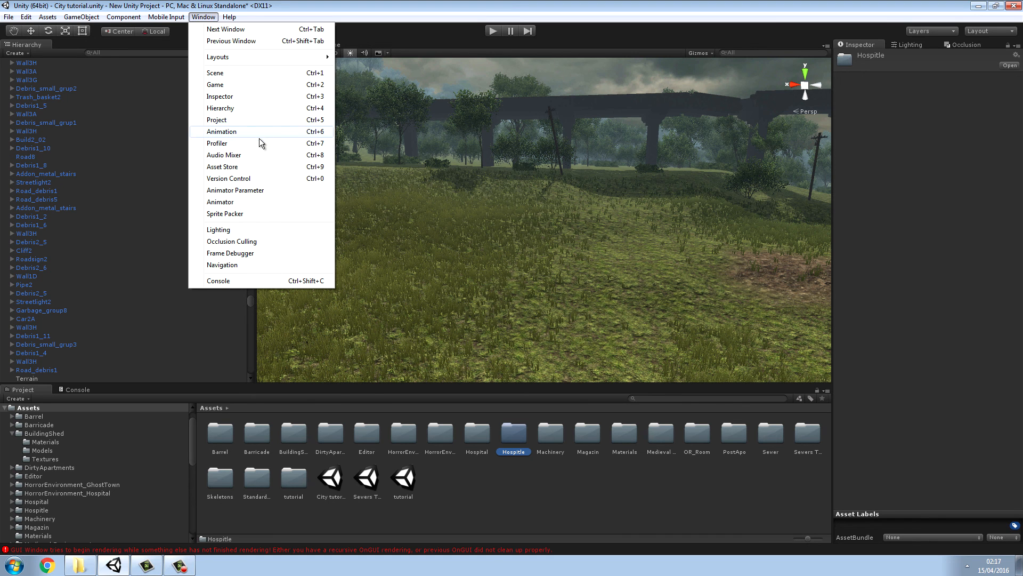
pyautogui.click(250, 166)
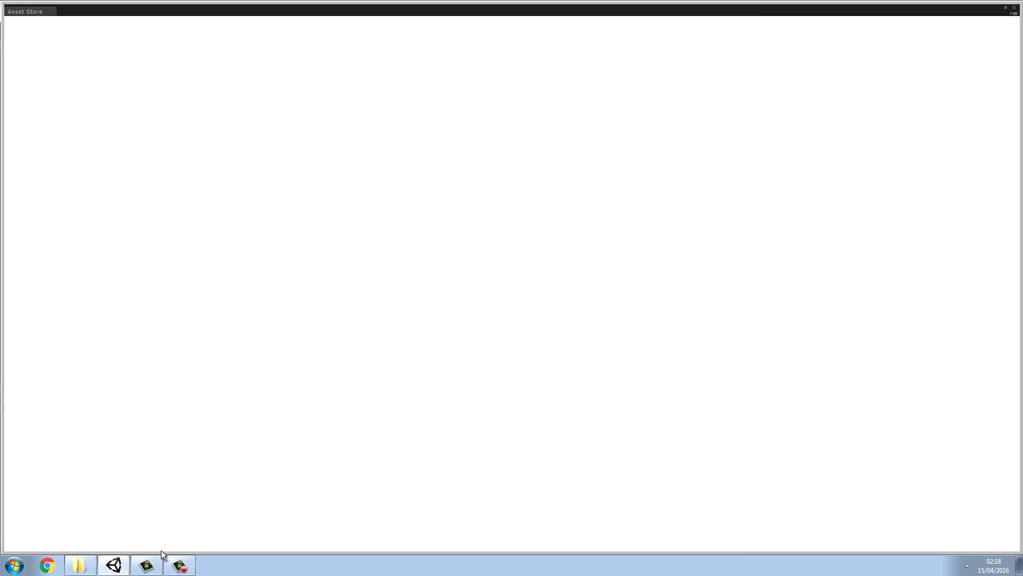
pyautogui.click(172, 563)
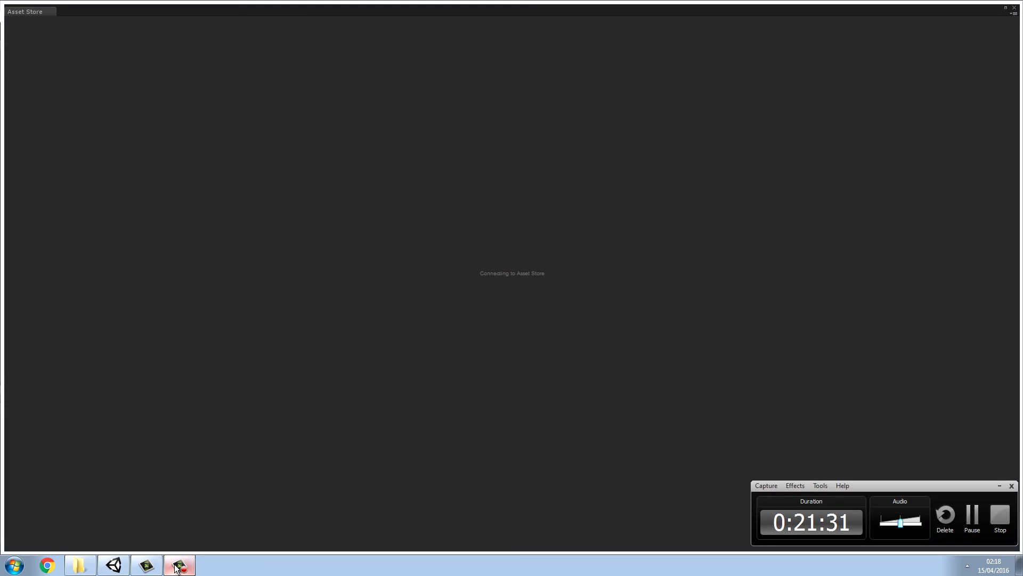
pyautogui.click(171, 563)
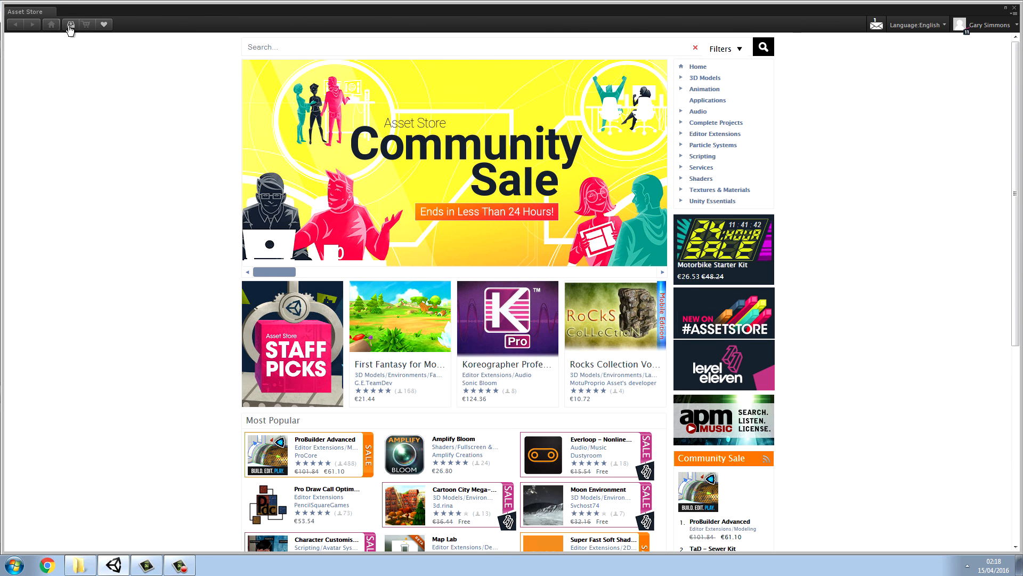
pyautogui.click(71, 27)
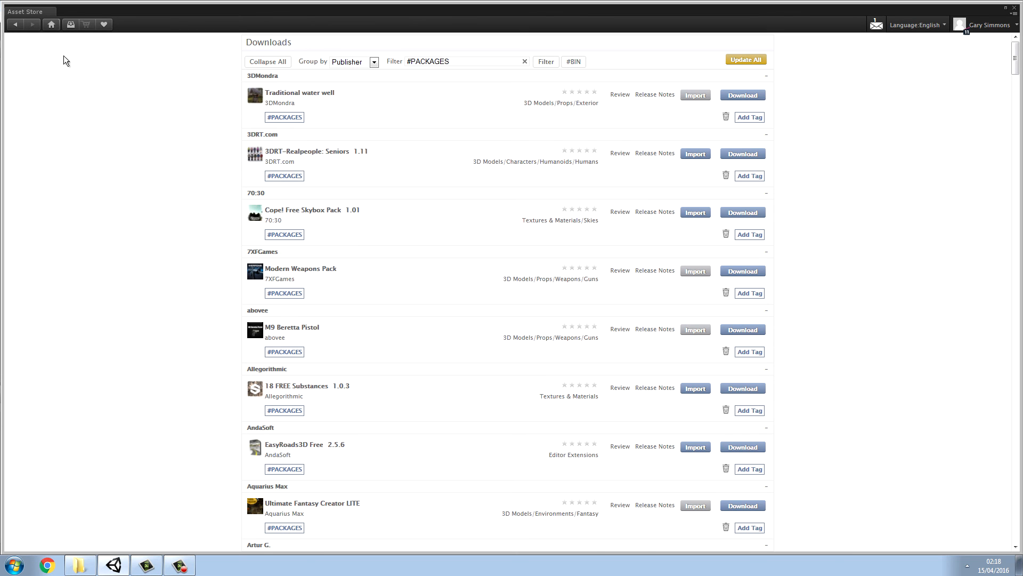
# - Look through the downloaded packages, publisher by publisher, for buildings, props and environment assets suited to the post-apocalyptic city scene
pyautogui.scroll(-3, 381, 290)
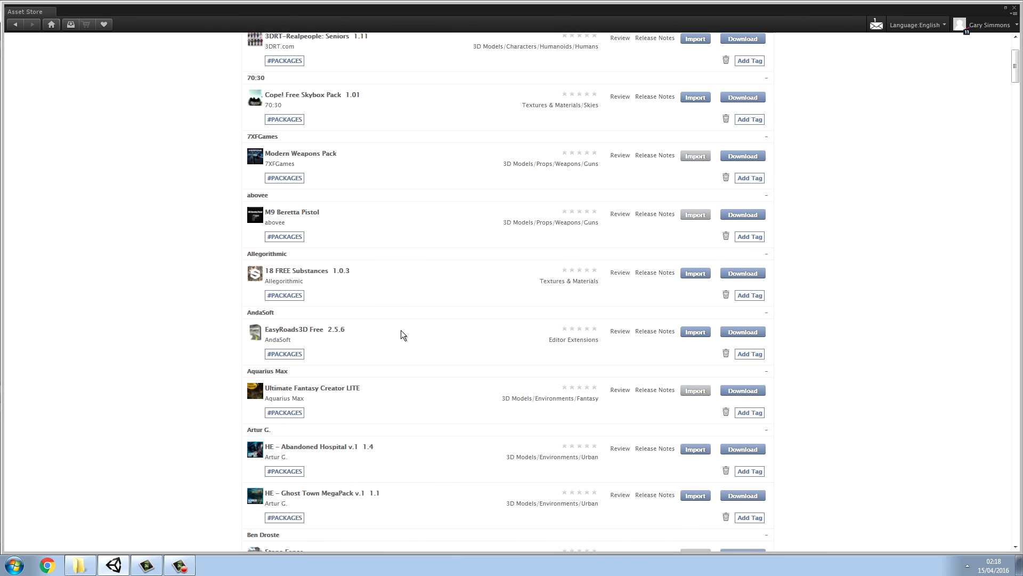
pyautogui.scroll(-2, 401, 331)
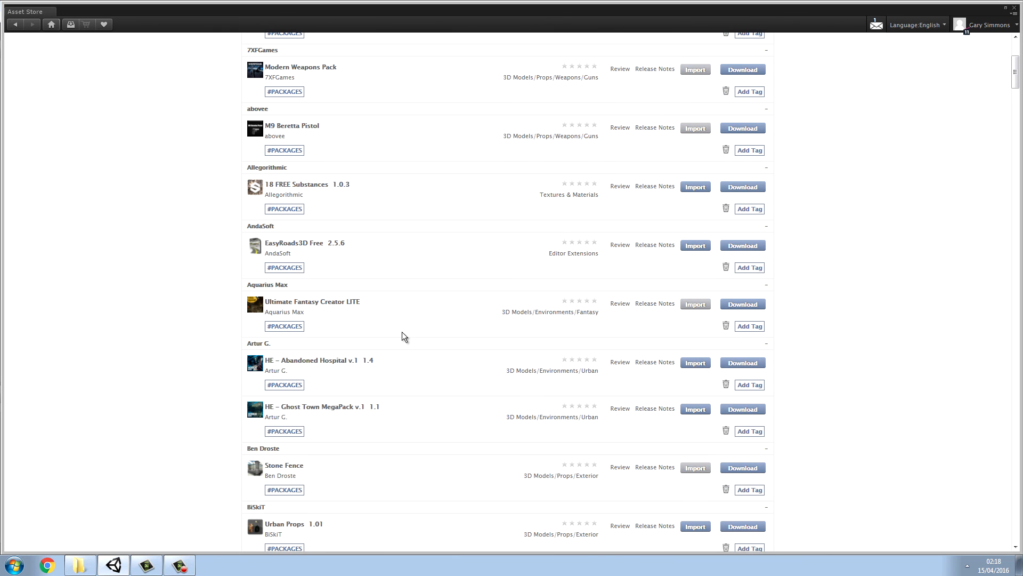
pyautogui.scroll(-1, 404, 332)
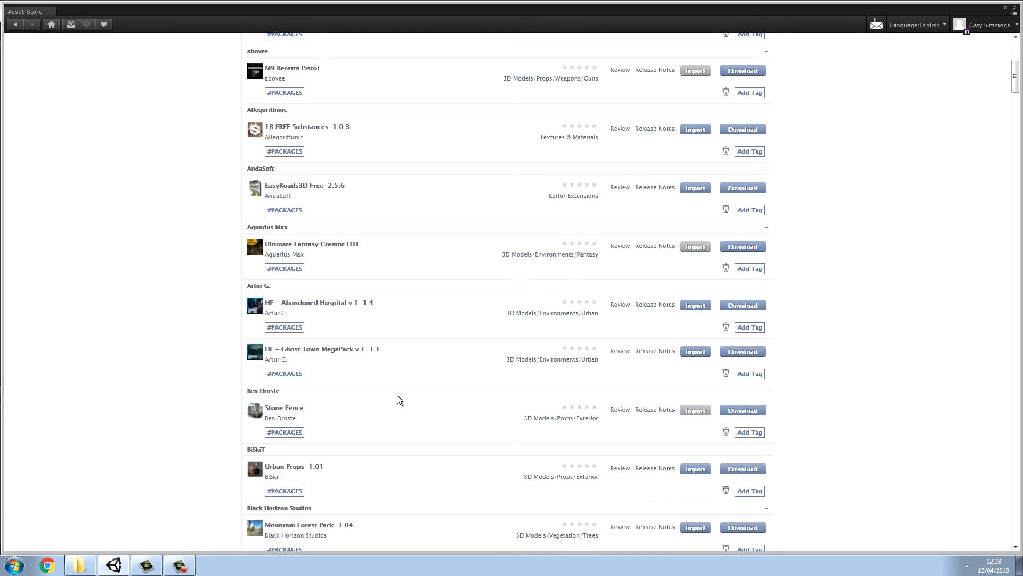
pyautogui.scroll(-2, 399, 395)
pyautogui.scroll(-3, 418, 397)
pyautogui.scroll(-3, 429, 398)
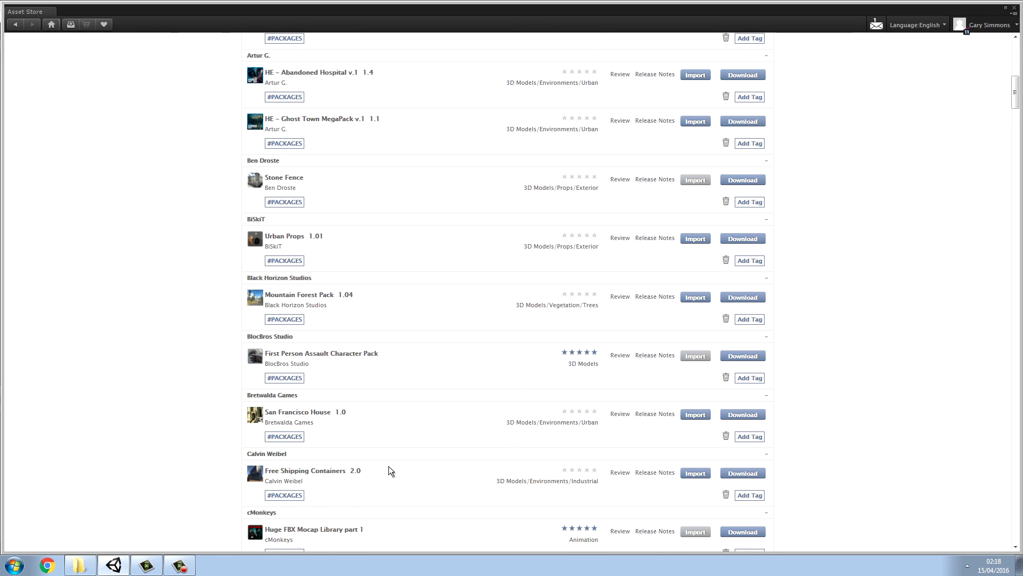
pyautogui.scroll(-1, 390, 470)
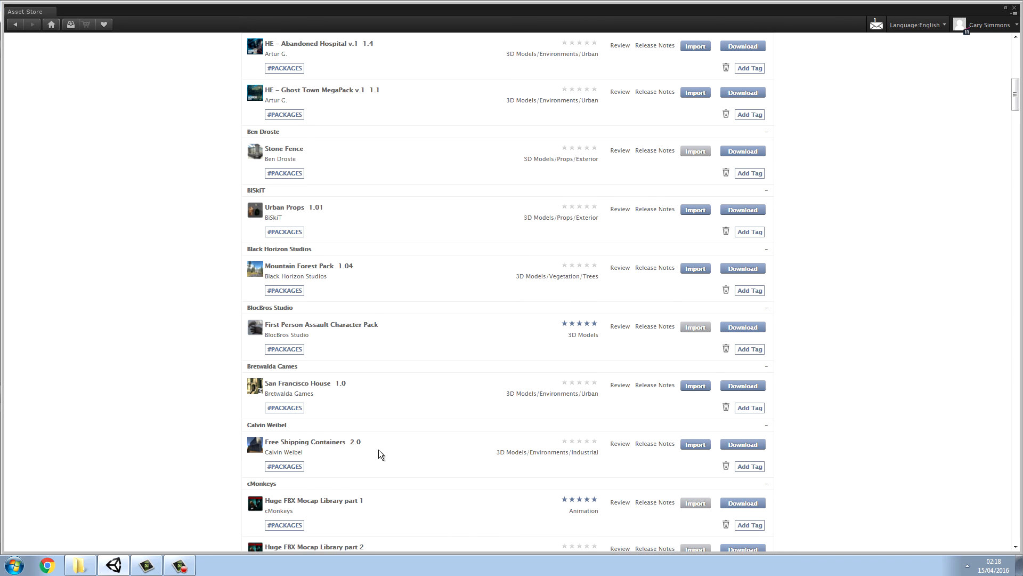
pyautogui.scroll(-1, 381, 454)
pyautogui.scroll(-5, 389, 450)
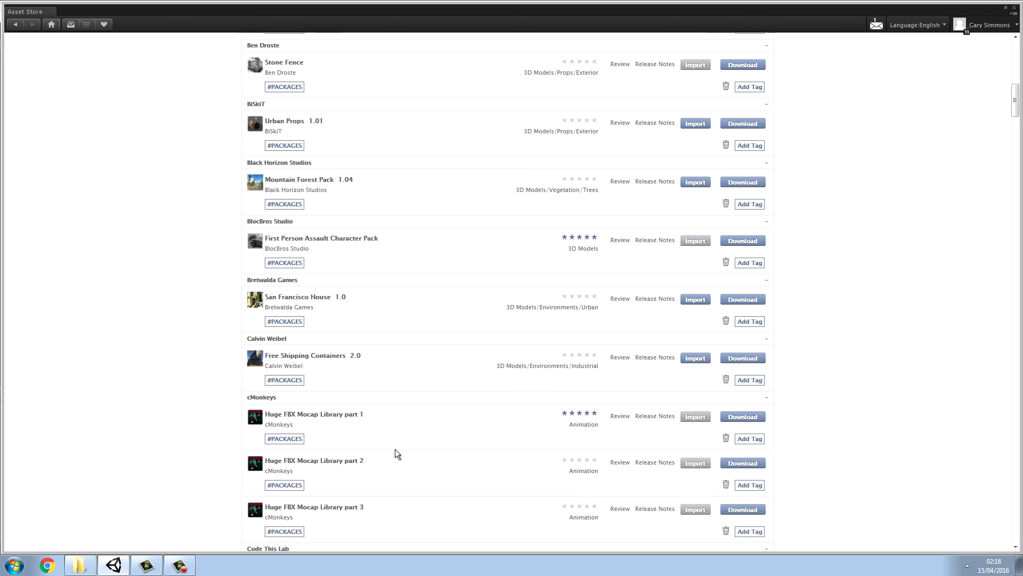
pyautogui.scroll(-7, 399, 449)
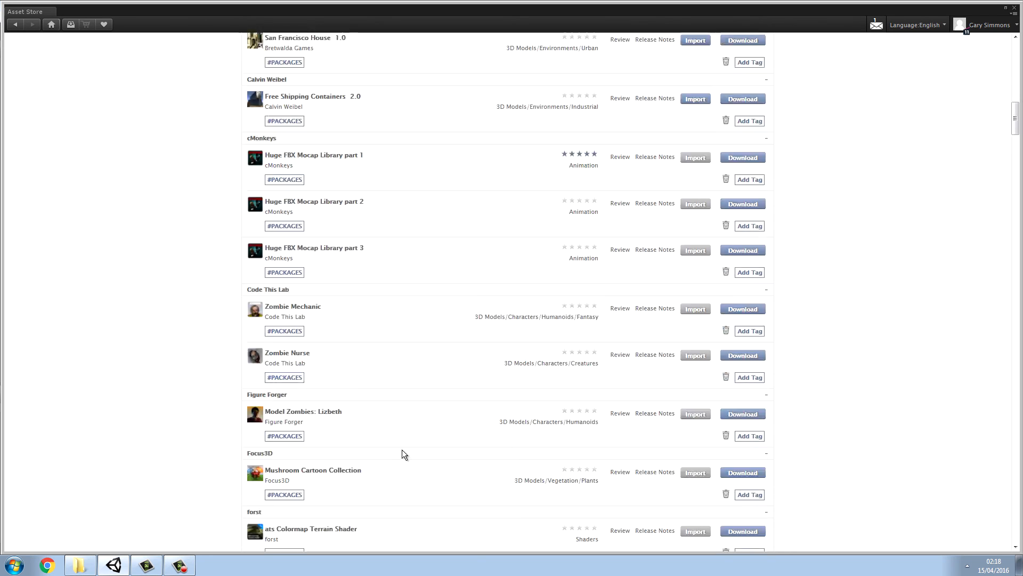
pyautogui.scroll(-2, 405, 454)
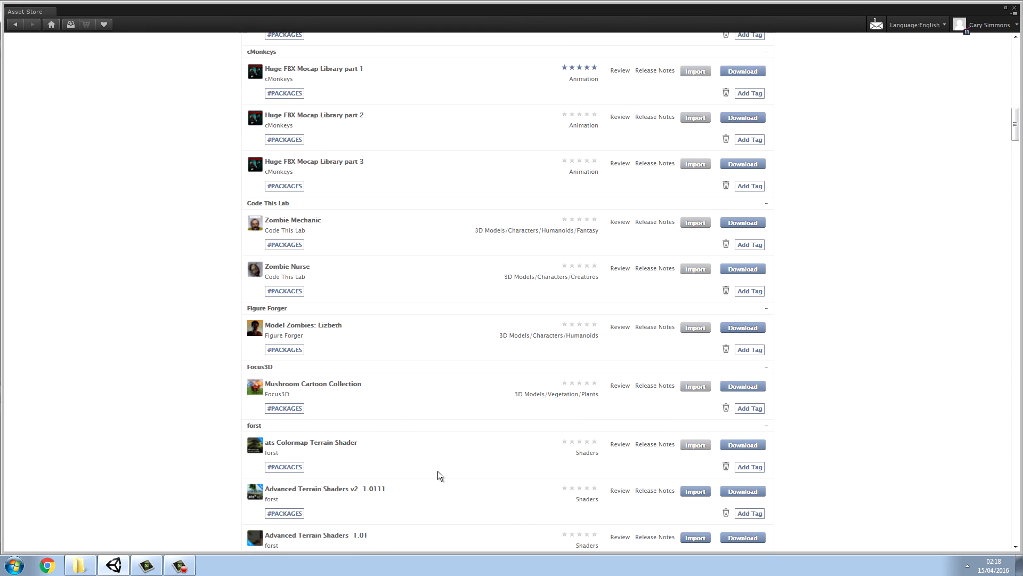
pyautogui.scroll(-2, 436, 471)
pyautogui.scroll(-5, 433, 472)
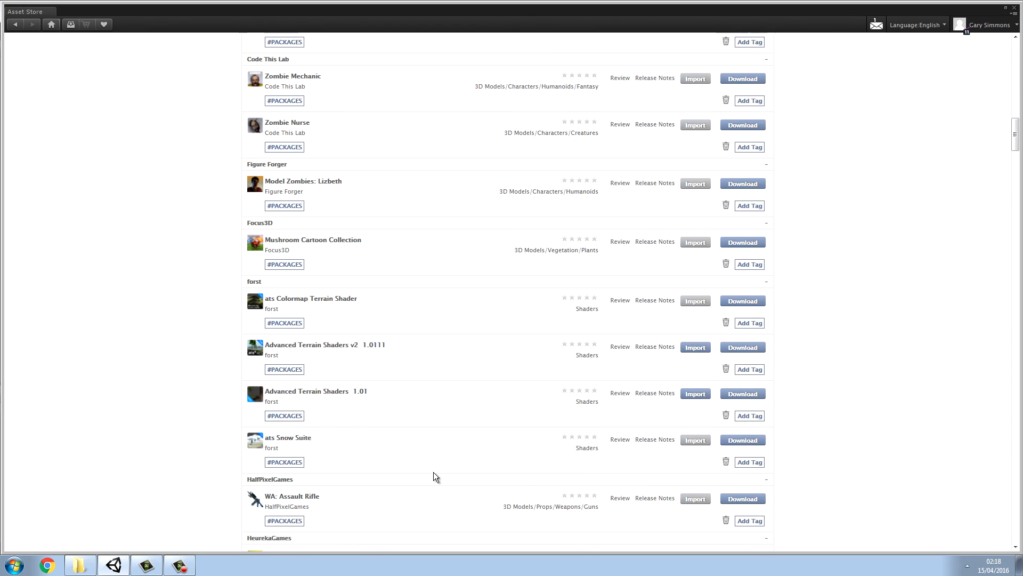
pyautogui.scroll(-2, 433, 472)
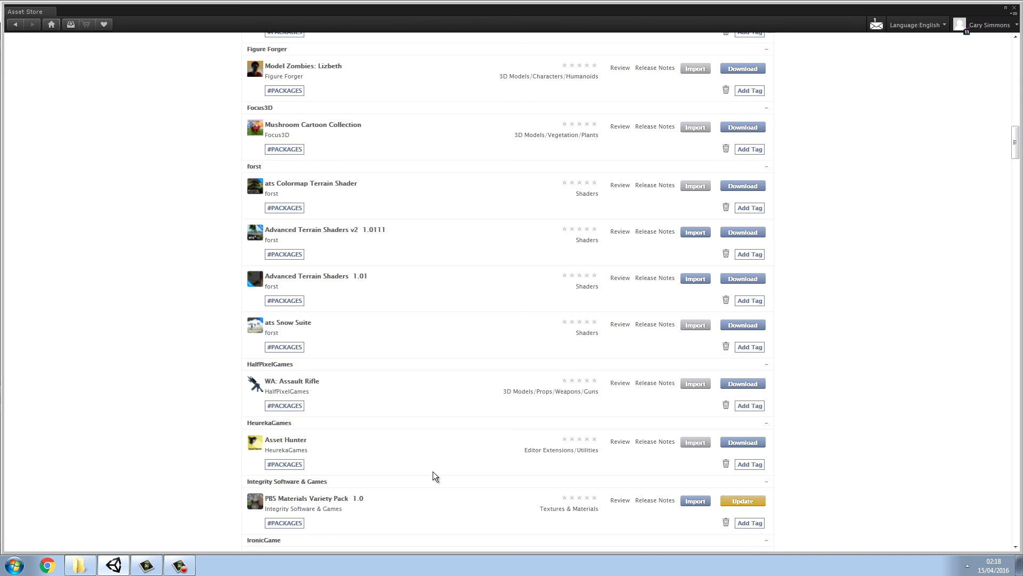
pyautogui.scroll(-6, 433, 471)
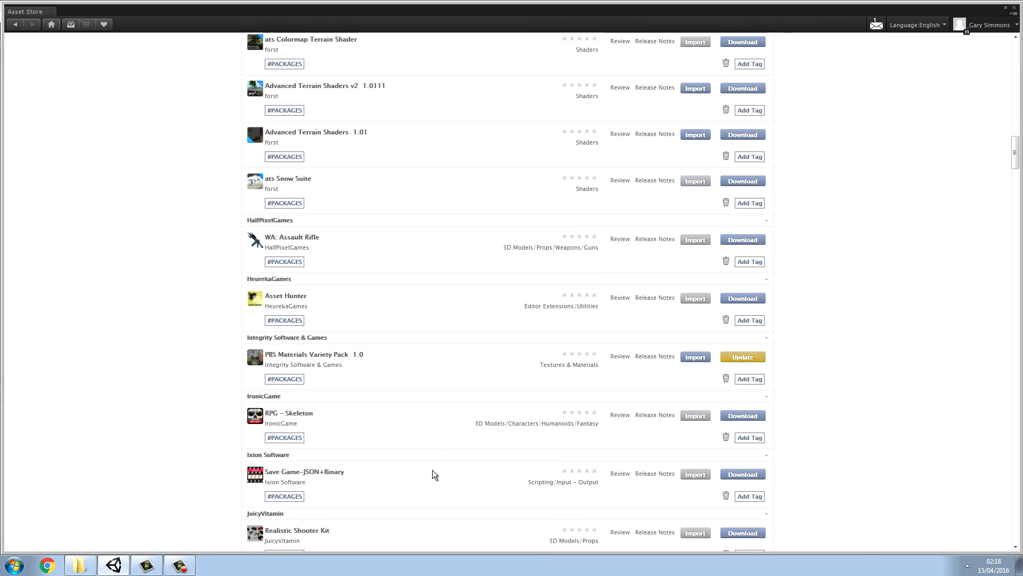
pyautogui.scroll(-5, 432, 470)
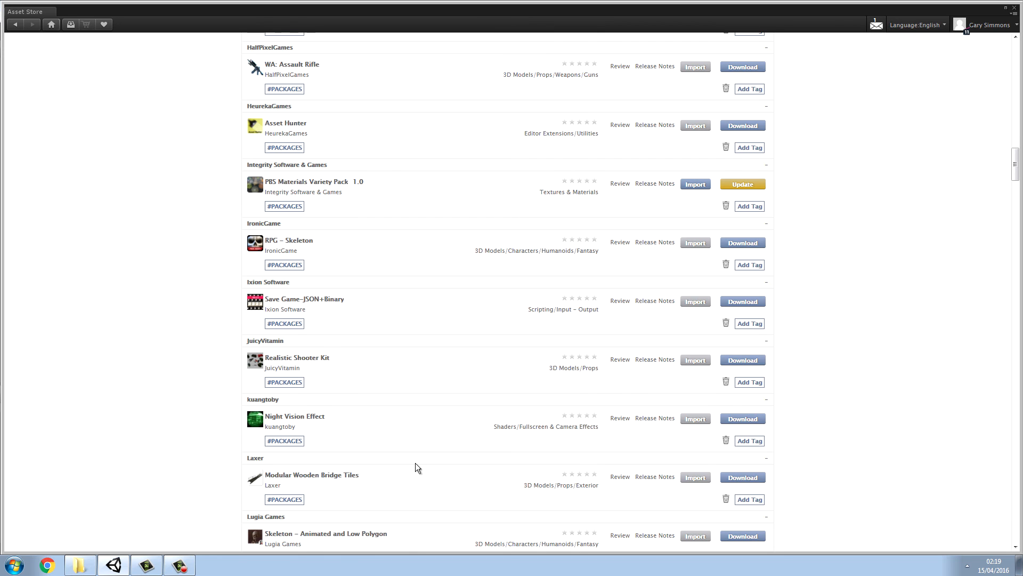
pyautogui.scroll(-2, 415, 466)
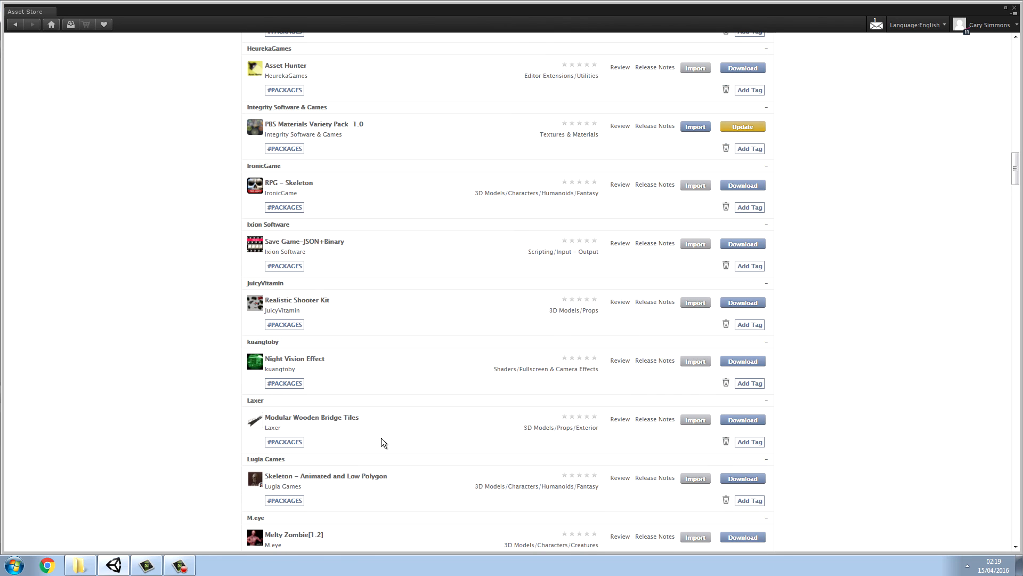
pyautogui.scroll(-4, 383, 467)
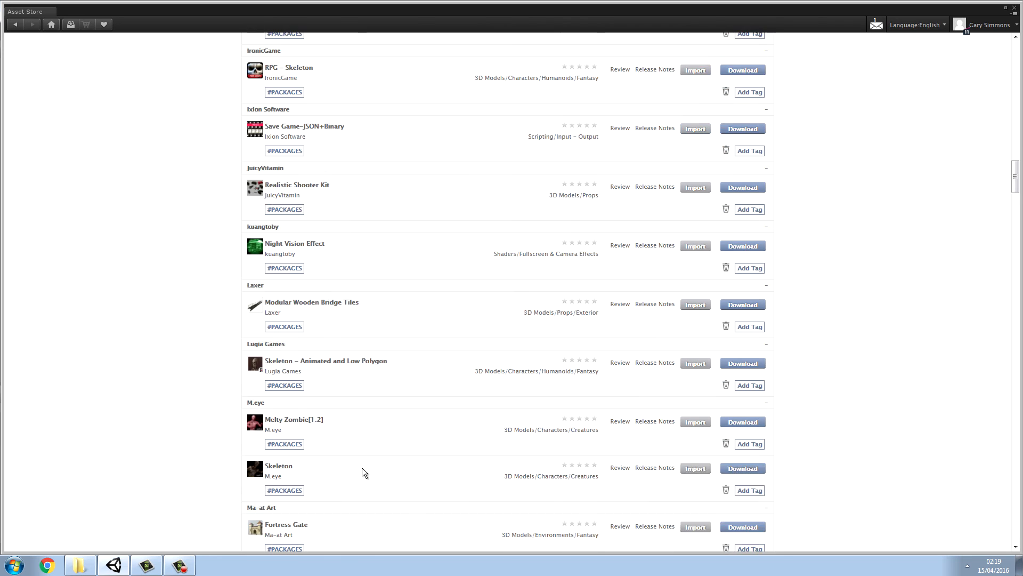
pyautogui.scroll(-2, 363, 469)
pyautogui.scroll(-7, 363, 468)
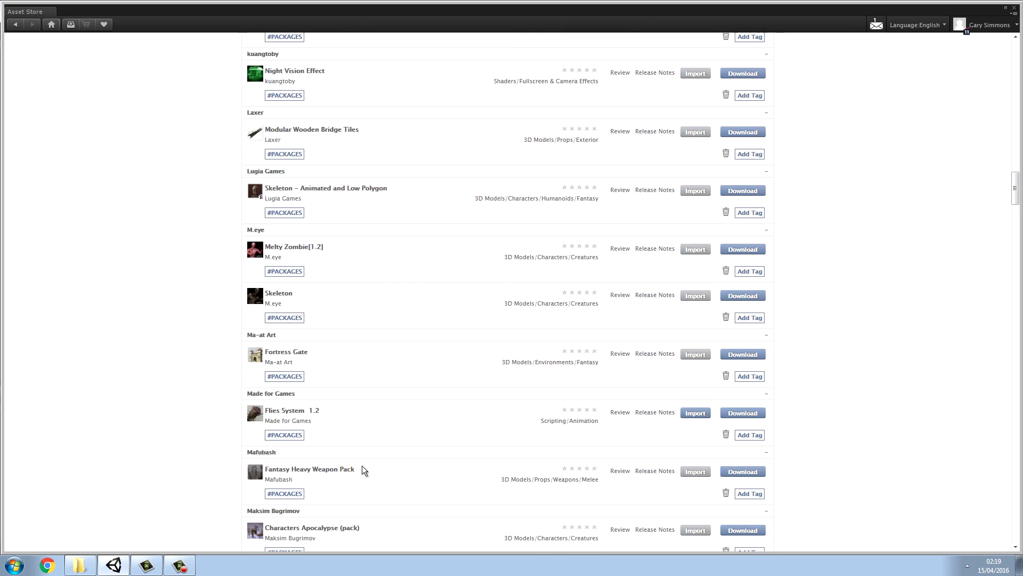
pyautogui.scroll(-7, 389, 467)
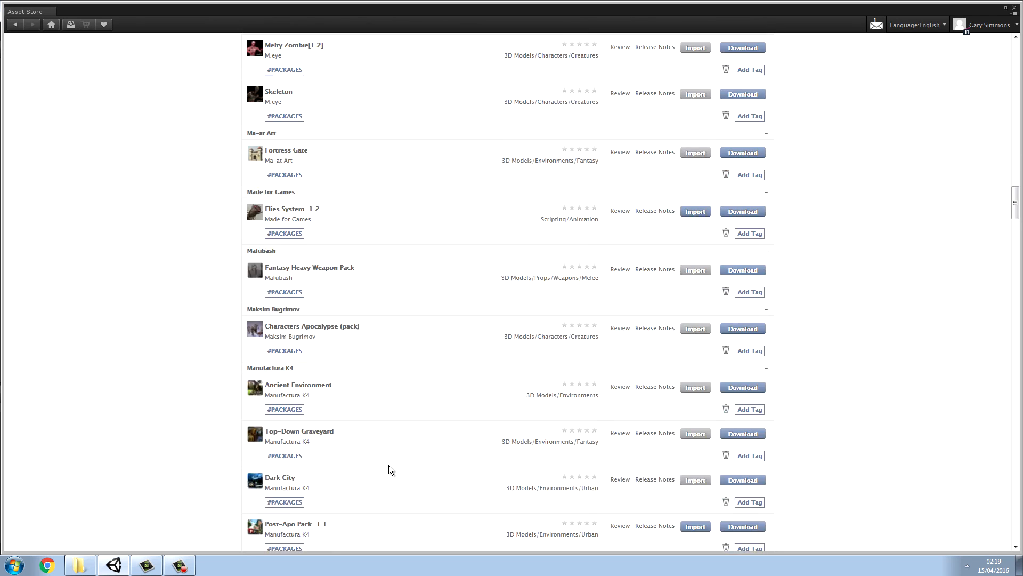
pyautogui.scroll(-3, 389, 468)
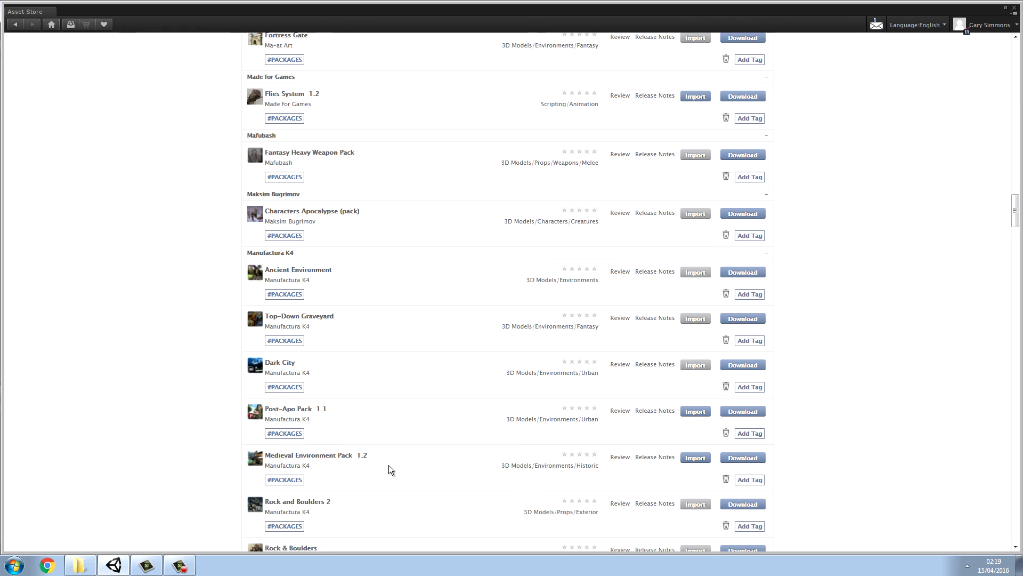
pyautogui.scroll(-2, 389, 465)
pyautogui.scroll(-2, 389, 463)
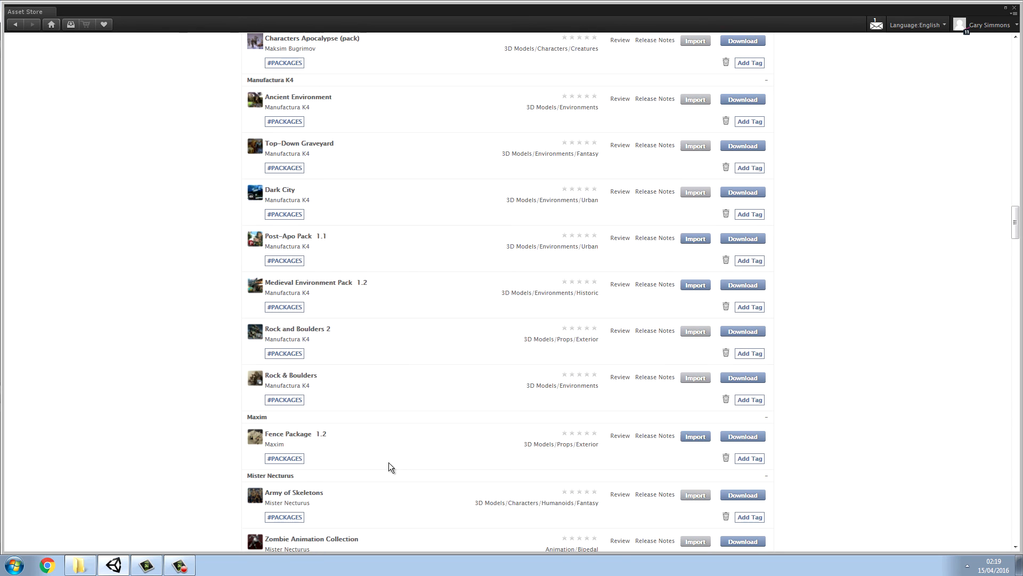
pyautogui.scroll(-1, 388, 463)
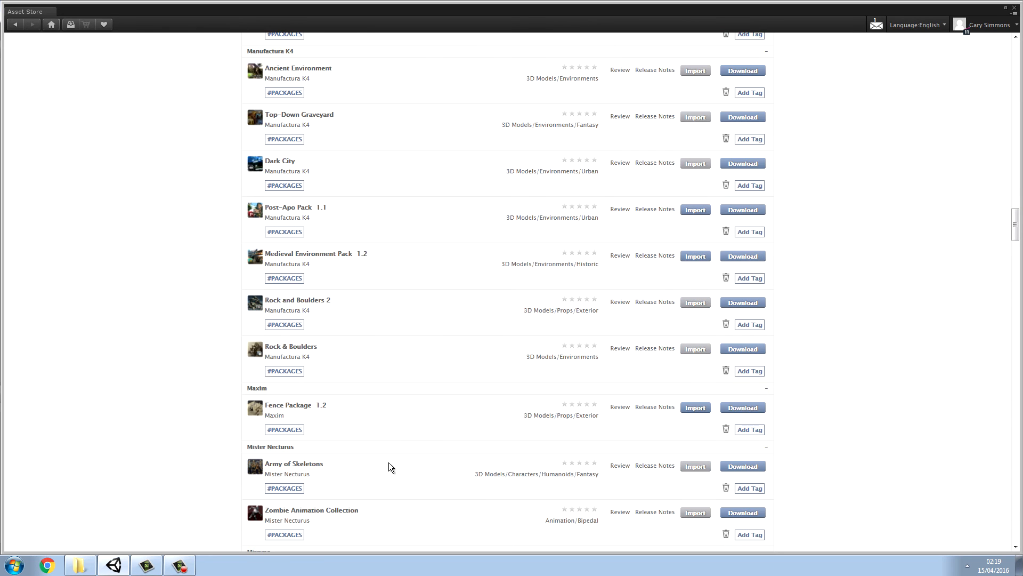
pyautogui.scroll(-2, 388, 463)
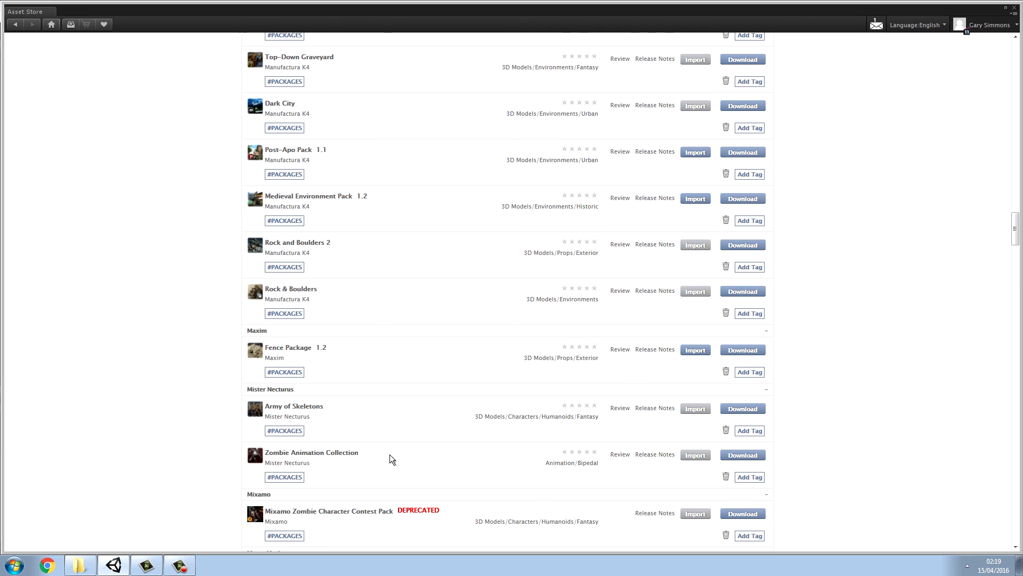
pyautogui.scroll(-4, 387, 456)
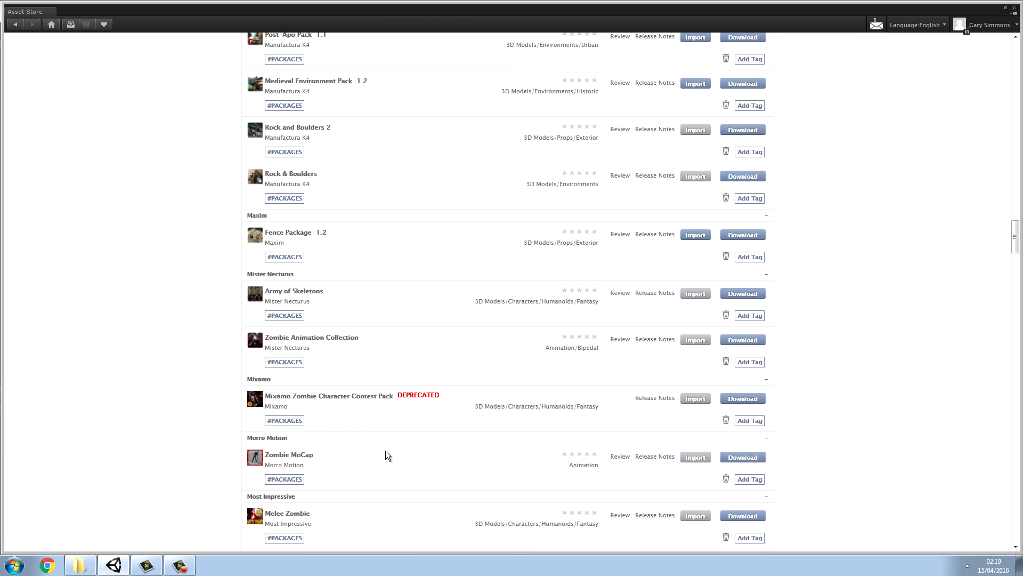
pyautogui.scroll(-3, 386, 454)
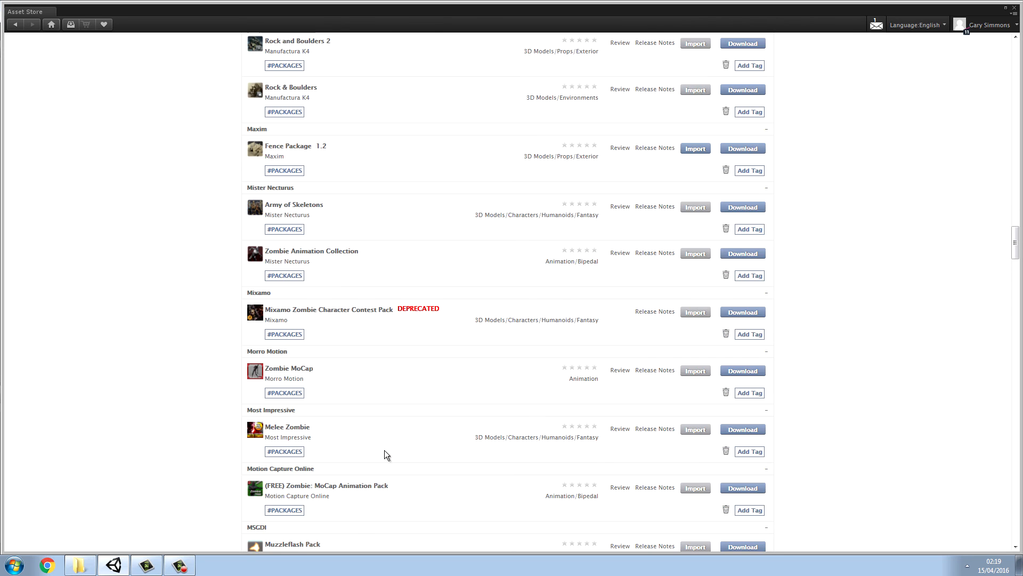
pyautogui.scroll(-4, 386, 455)
pyautogui.scroll(-3, 387, 454)
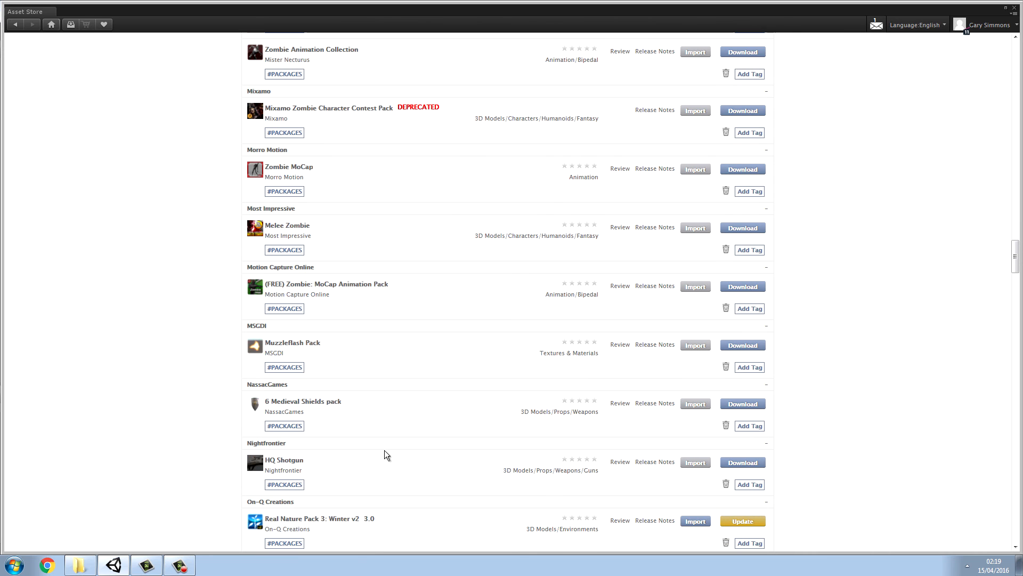
pyautogui.scroll(-3, 387, 454)
pyautogui.scroll(-3, 385, 450)
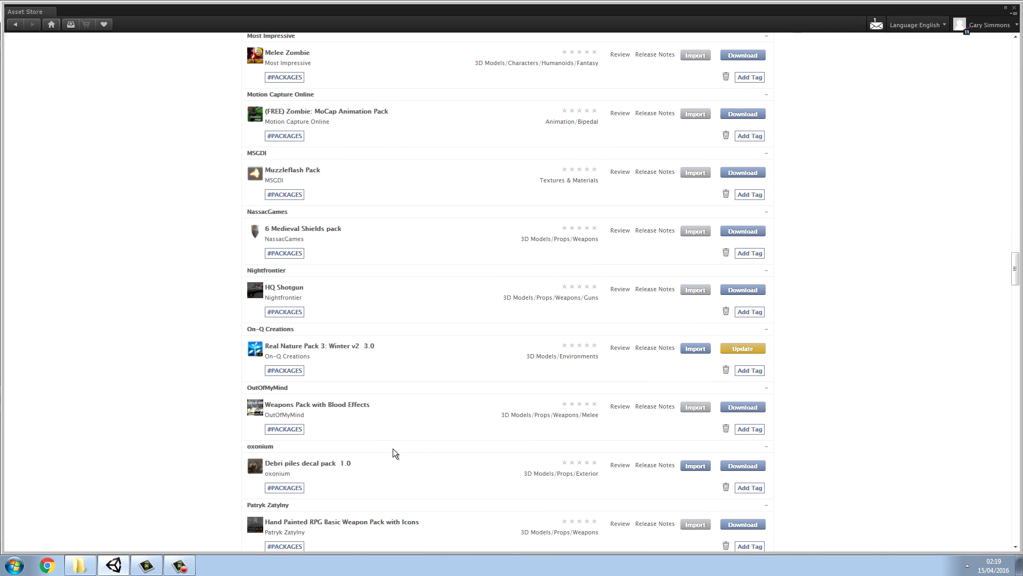
pyautogui.scroll(-4, 416, 452)
pyautogui.scroll(-3, 415, 452)
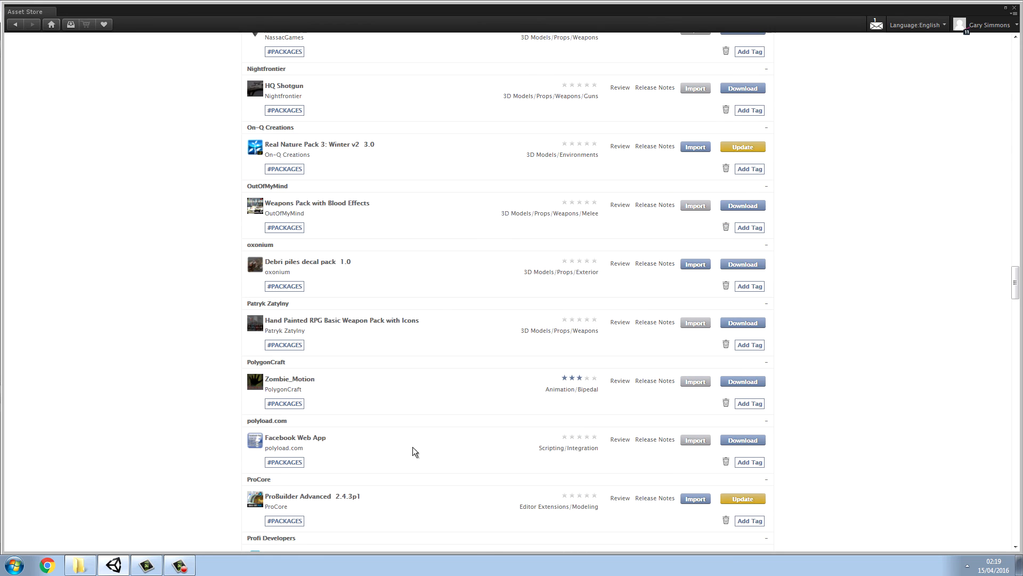
pyautogui.scroll(-4, 412, 451)
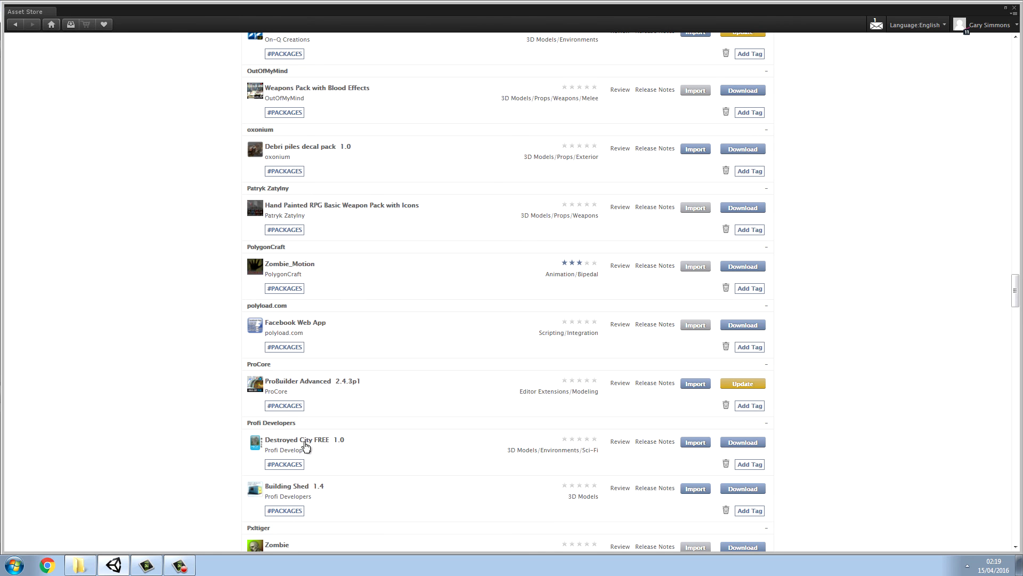
pyautogui.scroll(-3, 341, 444)
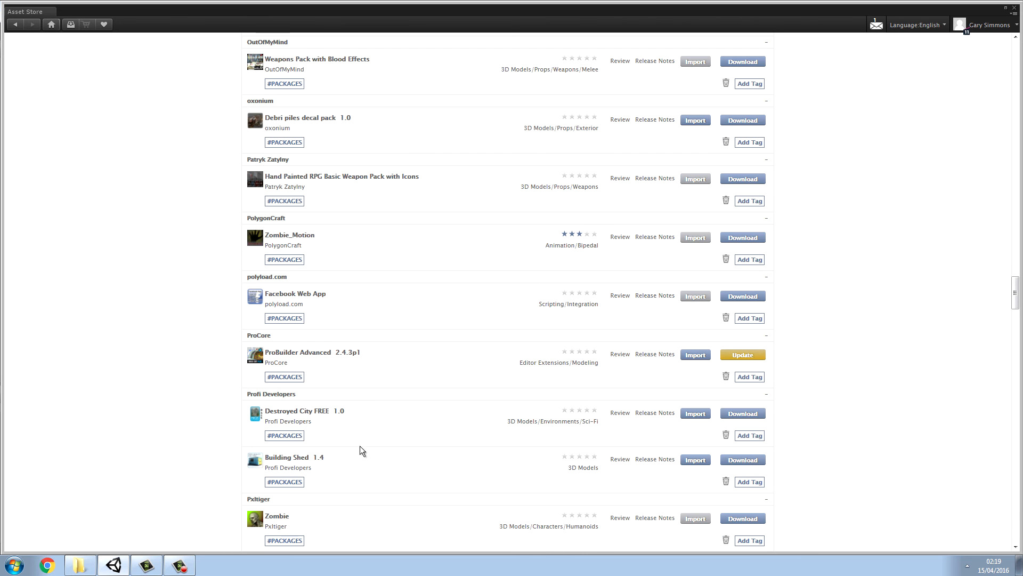
pyautogui.scroll(-3, 392, 452)
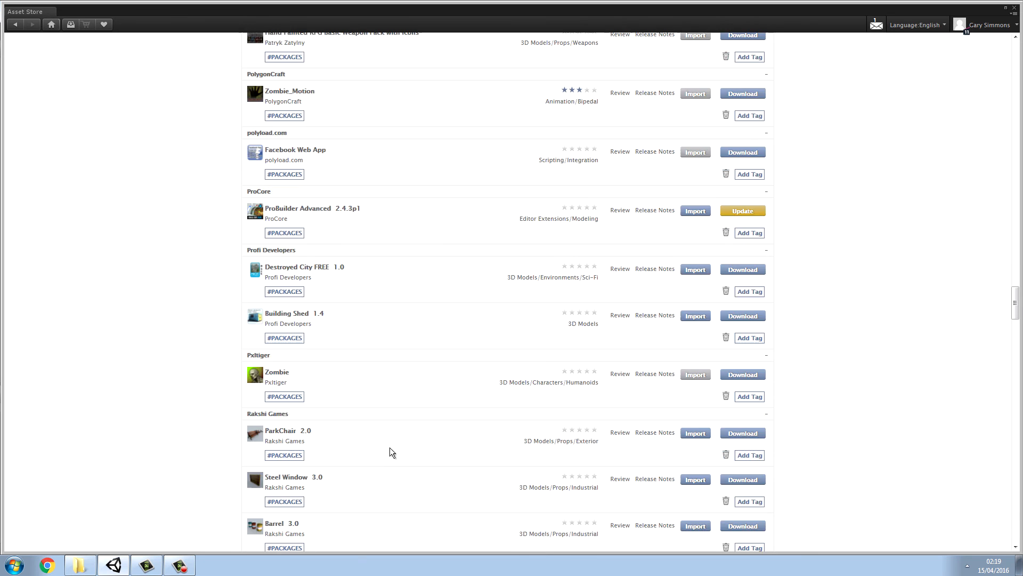
pyautogui.scroll(-2, 391, 452)
pyautogui.scroll(-4, 389, 446)
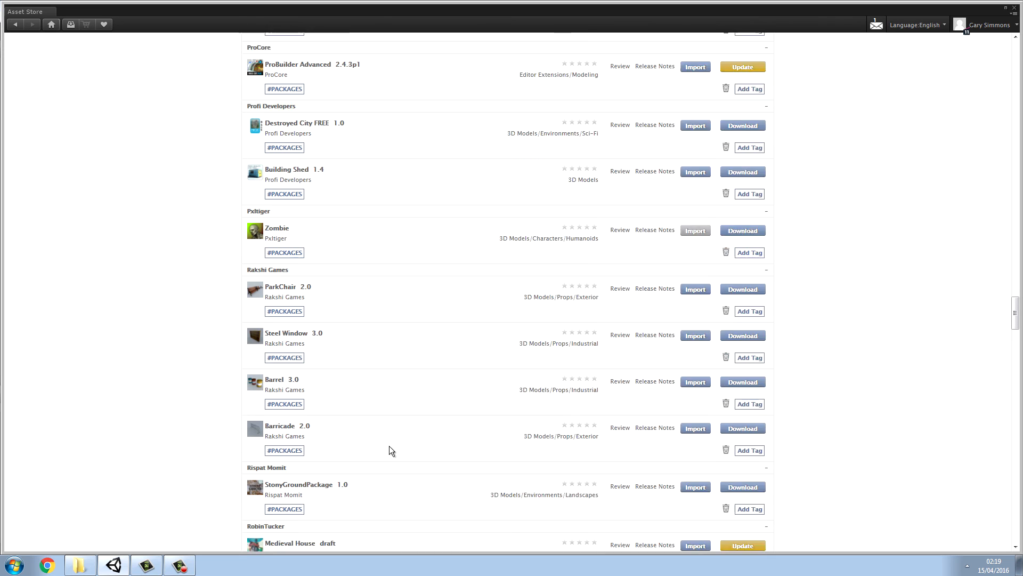
pyautogui.scroll(-4, 392, 451)
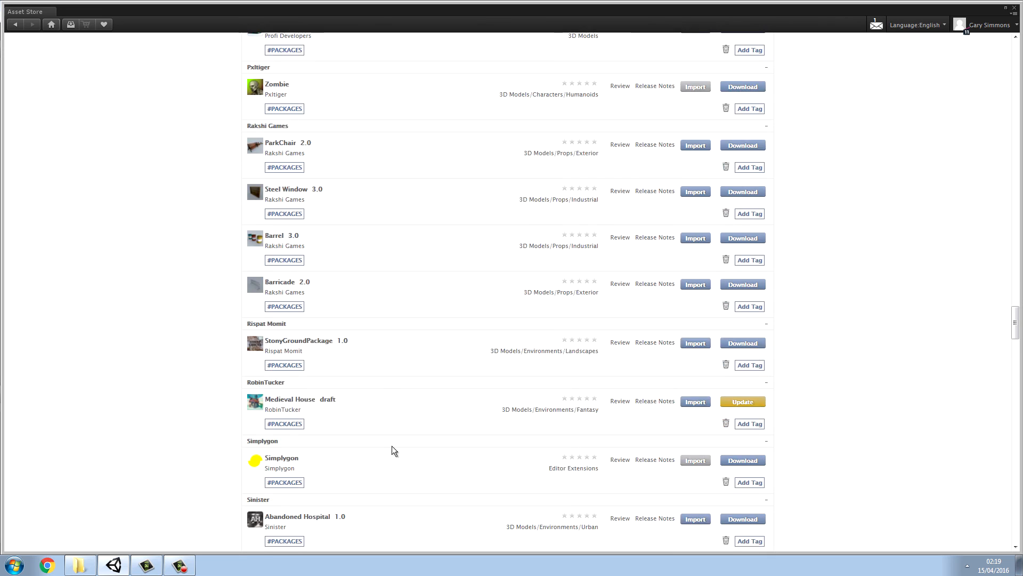
pyautogui.scroll(-3, 393, 451)
pyautogui.scroll(-5, 392, 451)
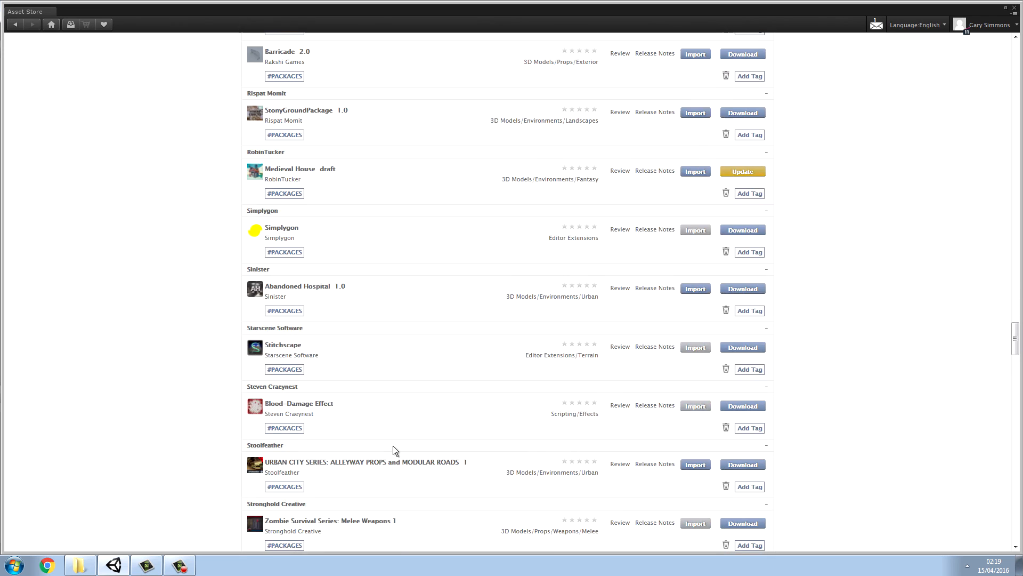
pyautogui.scroll(-3, 411, 438)
pyautogui.scroll(-3, 411, 440)
pyautogui.scroll(-3, 406, 442)
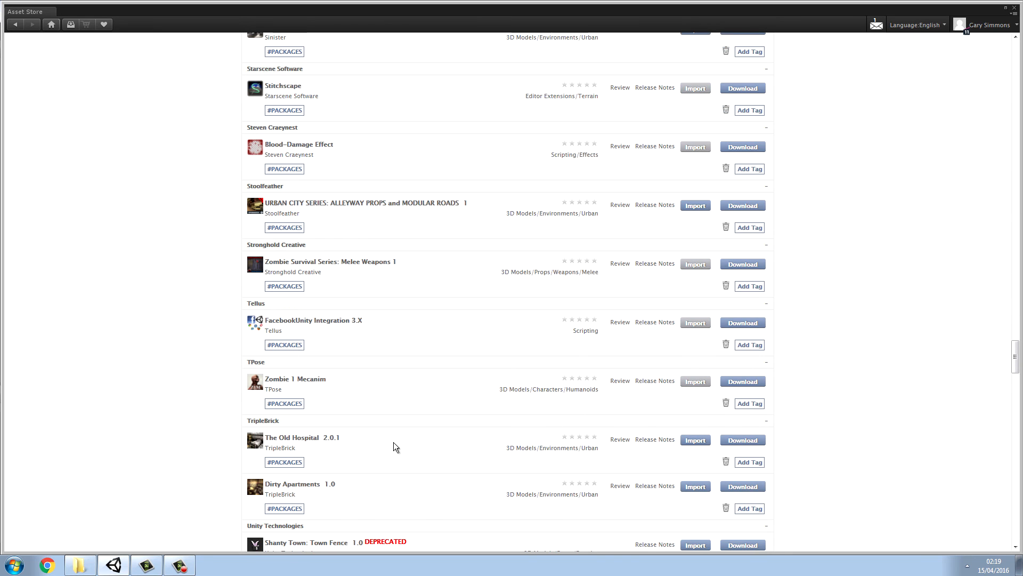
# - Find the Shanty Town: Town Fence package under Unity Technologies in the downloads and open its store page
pyautogui.scroll(-2, 394, 442)
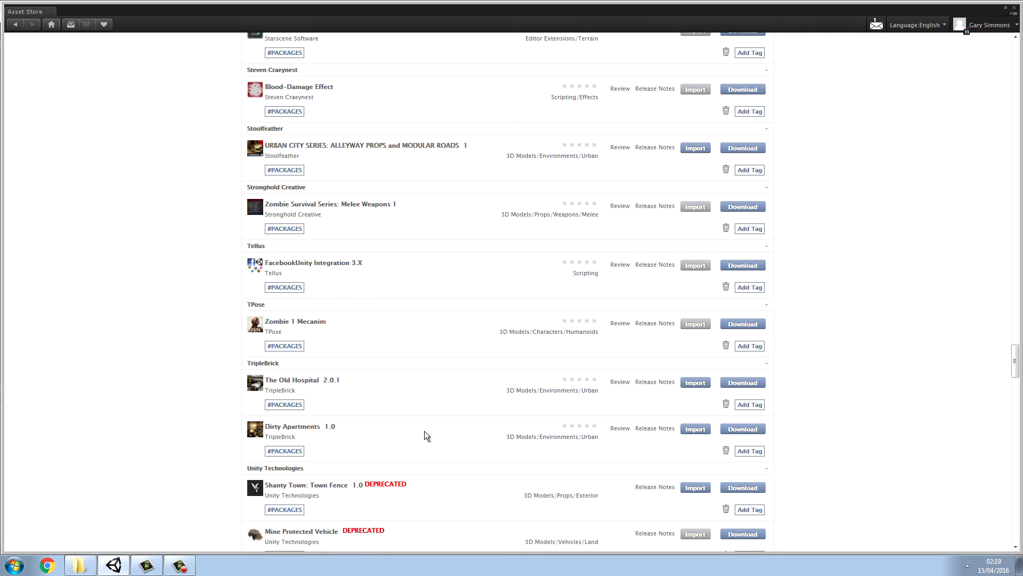
pyautogui.scroll(-3, 425, 432)
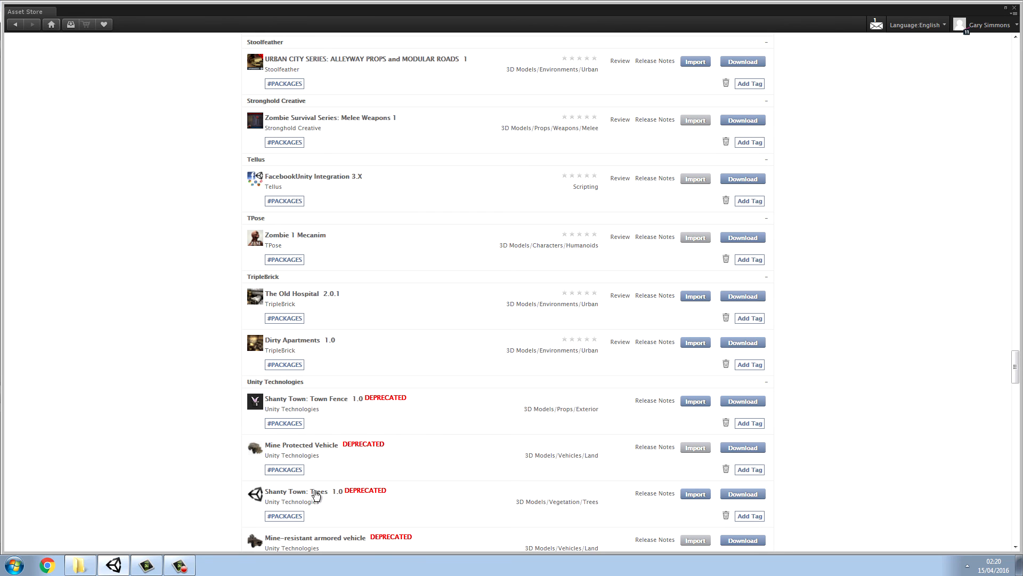
pyautogui.click(330, 401)
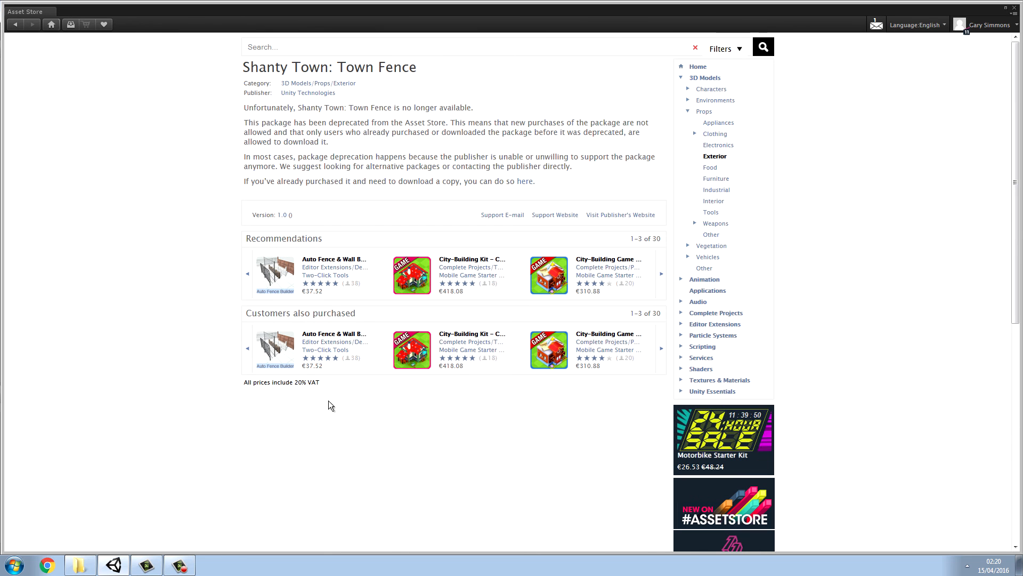
# - Find Shanty Town: Building Seven – Smashed among the downloaded packages, check its store page, and close the Asset Store
pyautogui.click(15, 24)
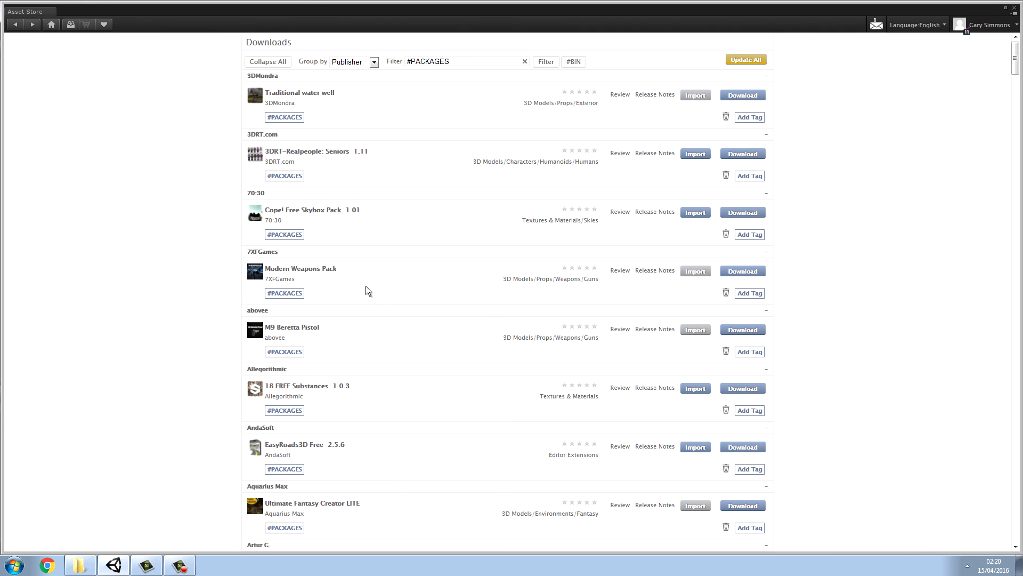
pyautogui.moveTo(1015, 59); pyautogui.dragTo(1018, 524)
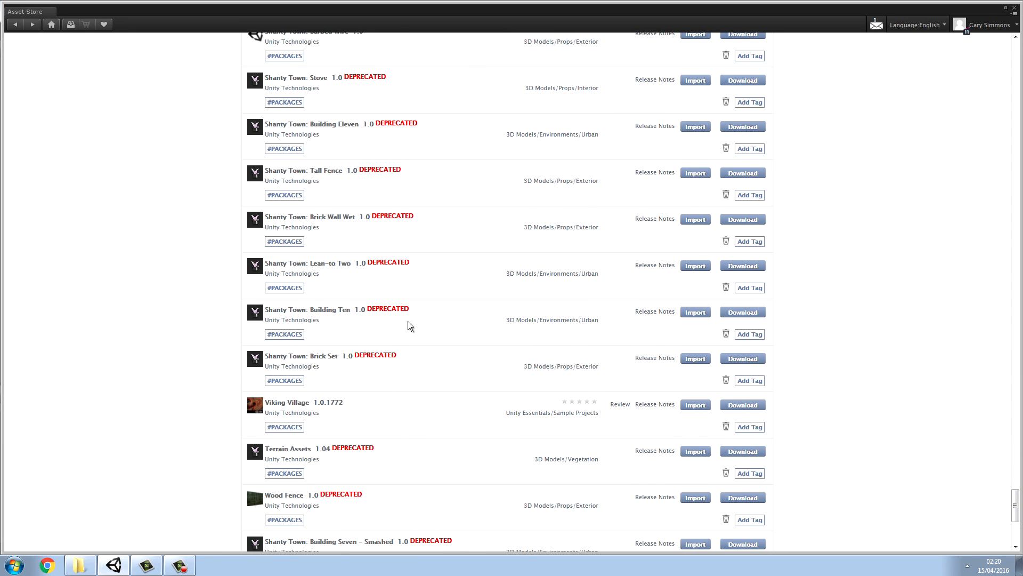
pyautogui.scroll(-3, 389, 331)
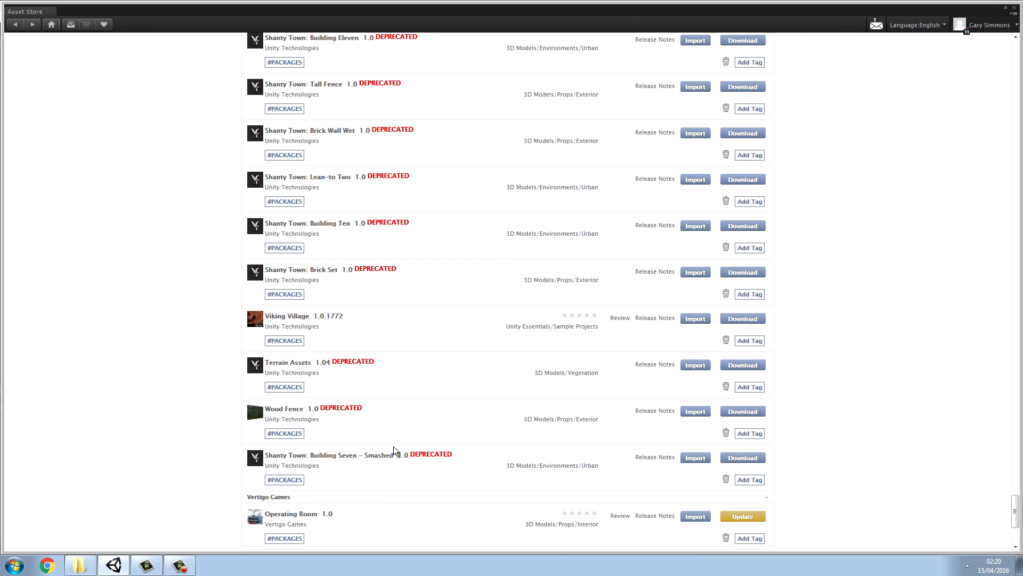
pyautogui.click(330, 457)
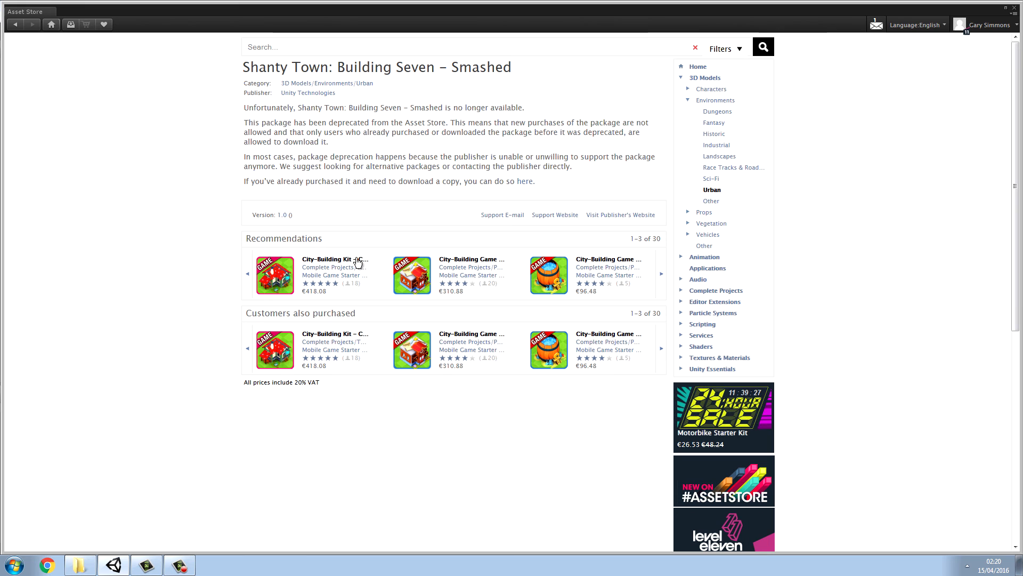
pyautogui.click(14, 25)
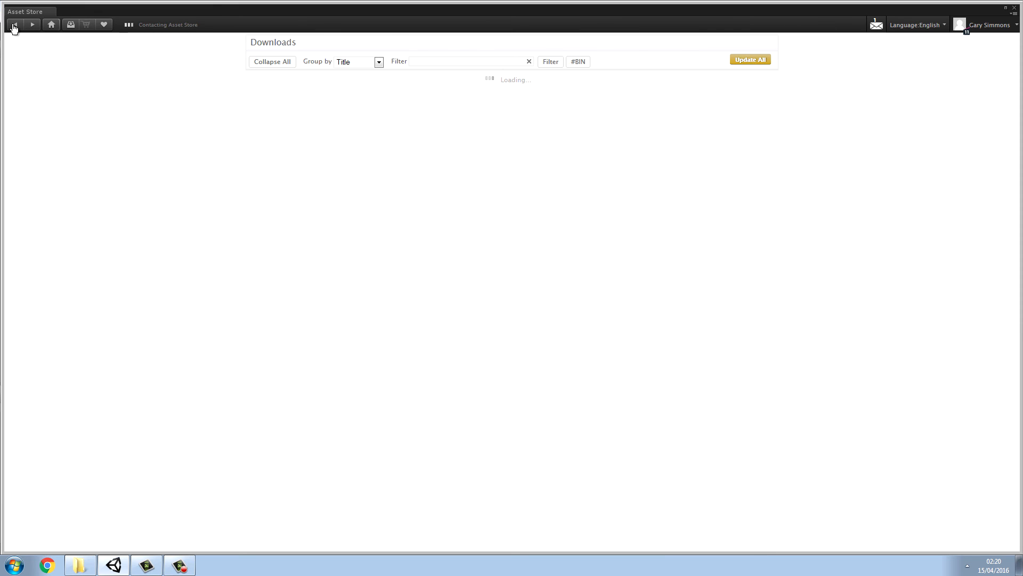
pyautogui.click(1015, 9)
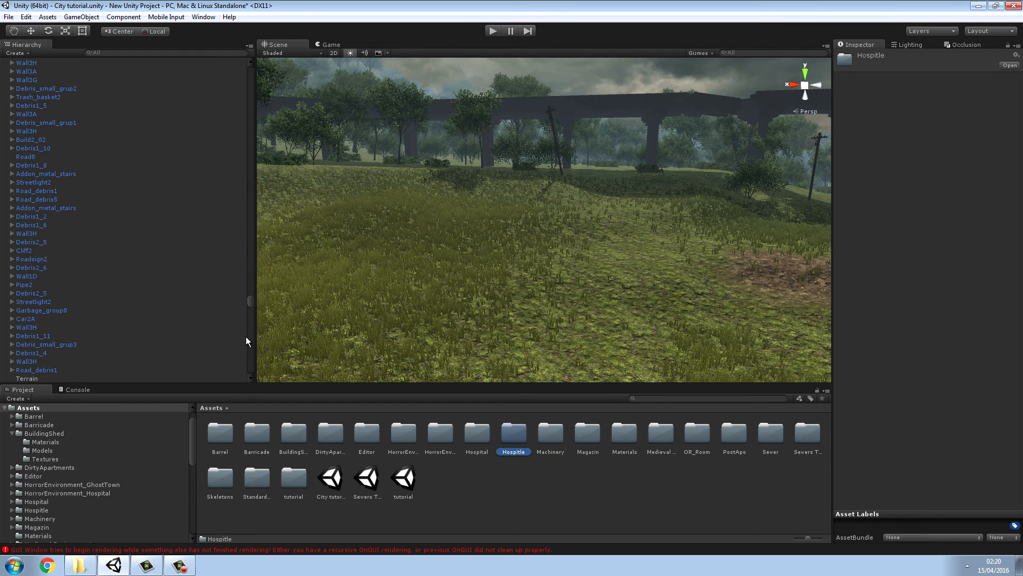
# - Collapse the city demo group in the scene hierarchy so its child objects are hidden
pyautogui.moveTo(251, 301); pyautogui.dragTo(255, 67)
pyautogui.click(6, 91)
pyautogui.click(9, 107)
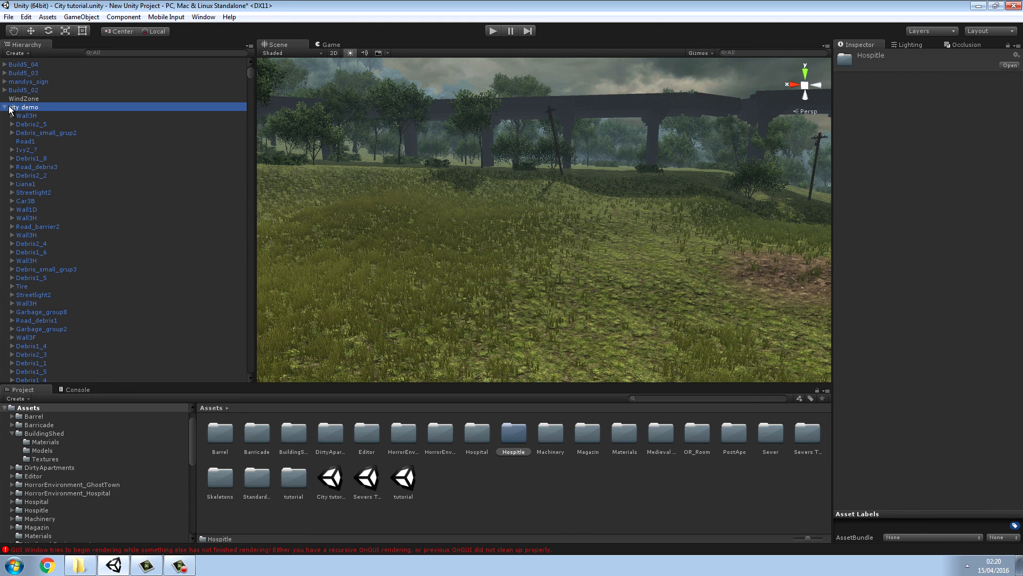
pyautogui.click(6, 108)
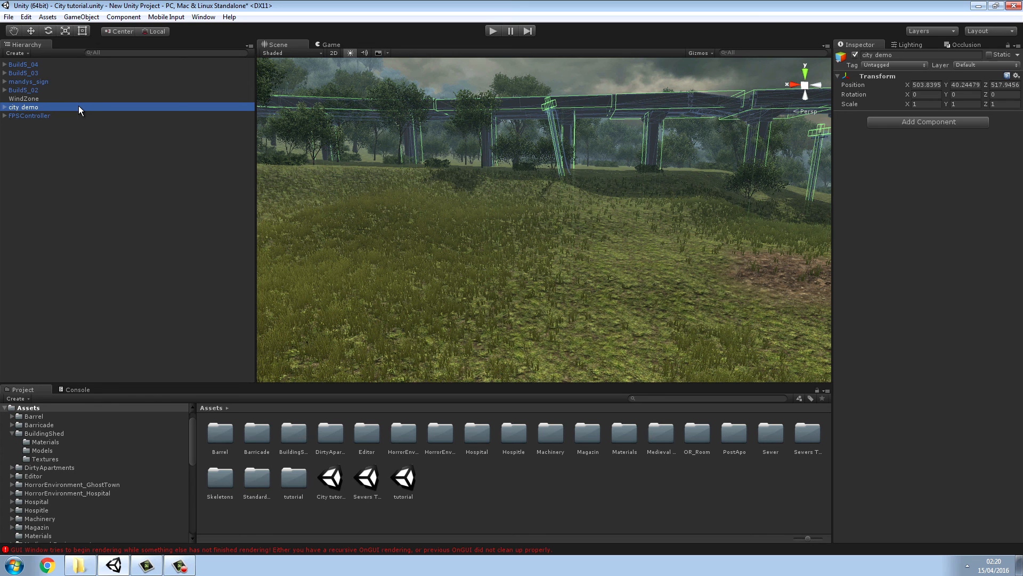
# - Start importing a new asset and look through the folders in the project's Assets directory
pyautogui.click(47, 17)
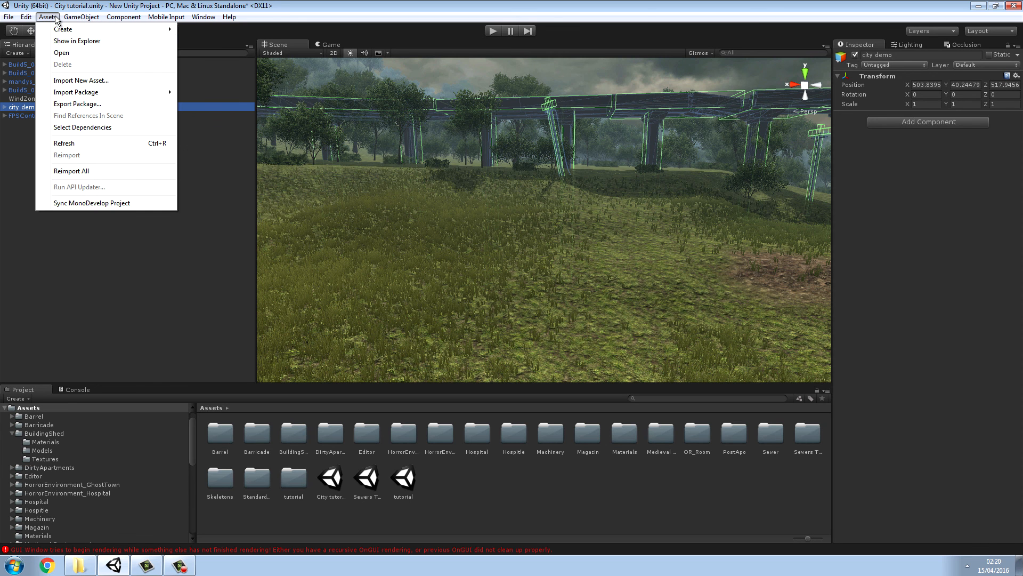
pyautogui.click(70, 82)
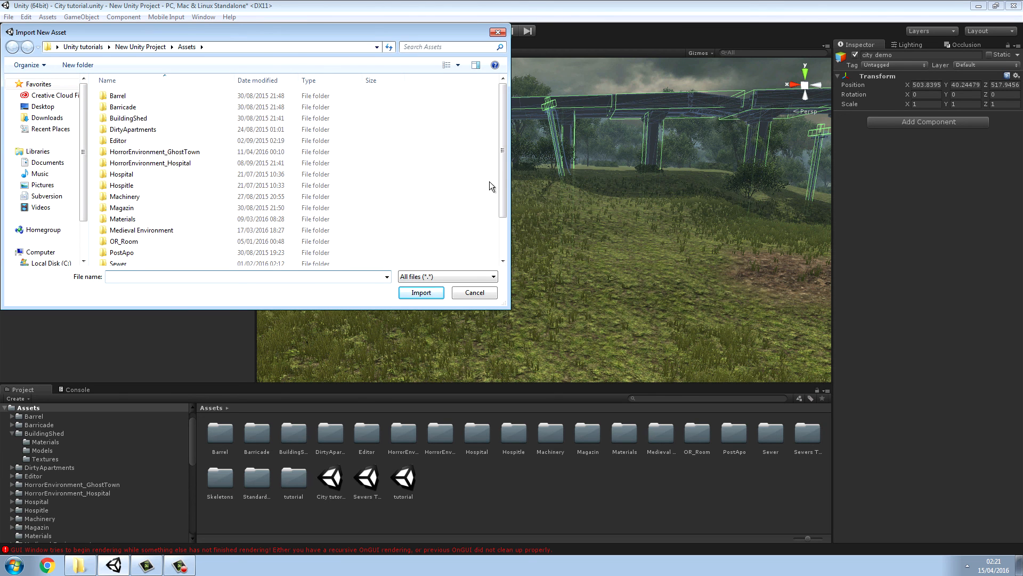
pyautogui.moveTo(501, 166); pyautogui.dragTo(497, 204)
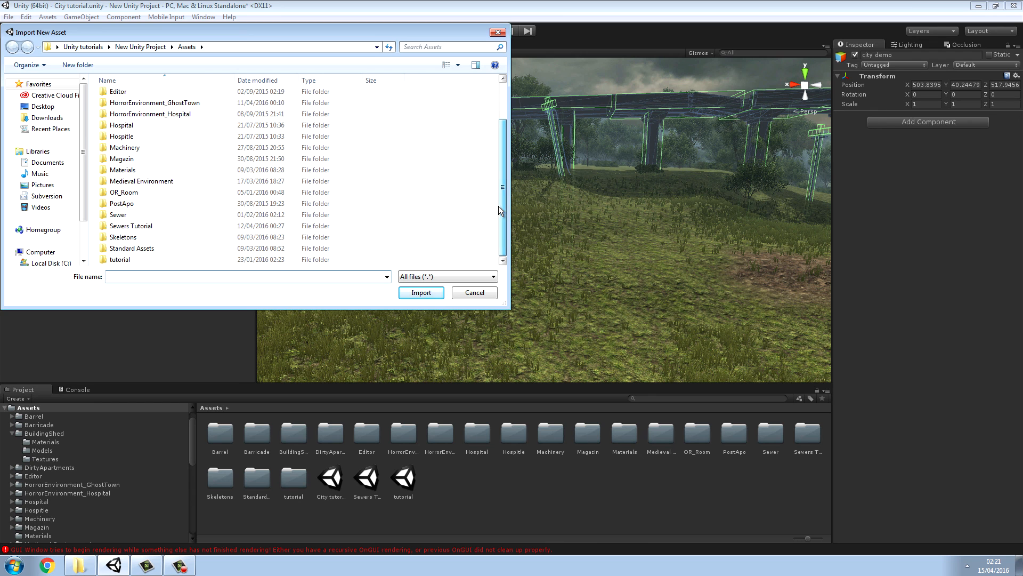
pyautogui.click(180, 565)
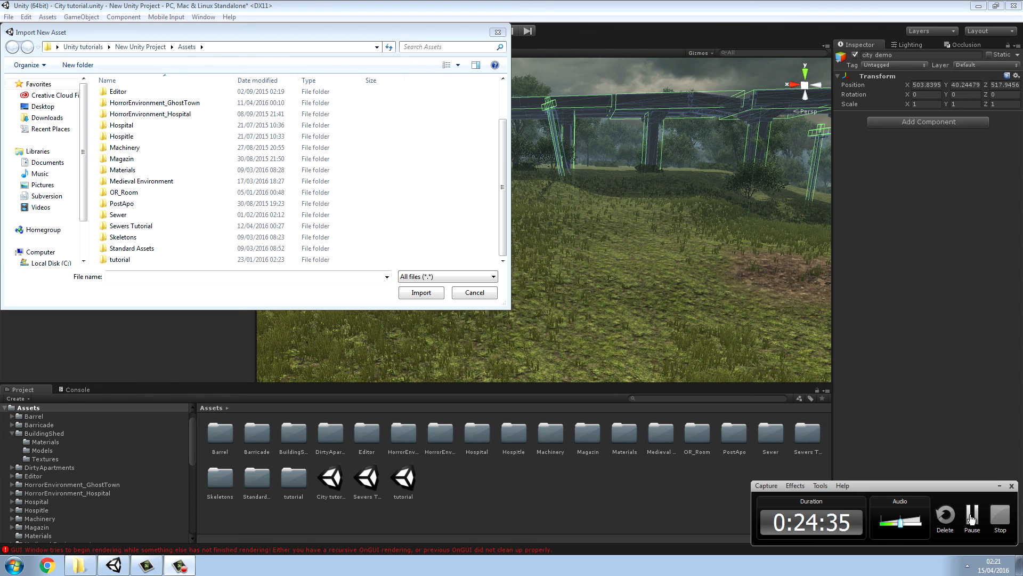
pyautogui.click(971, 519)
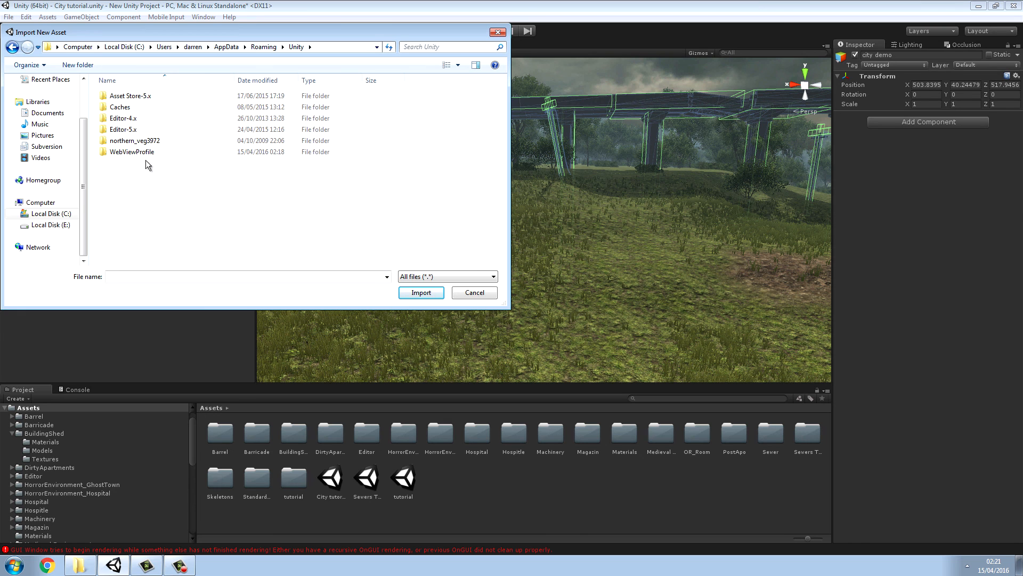
# - Browse to the Unity Technologies folder inside Asset Store-5.x for the asset import
pyautogui.doubleClick(139, 98)
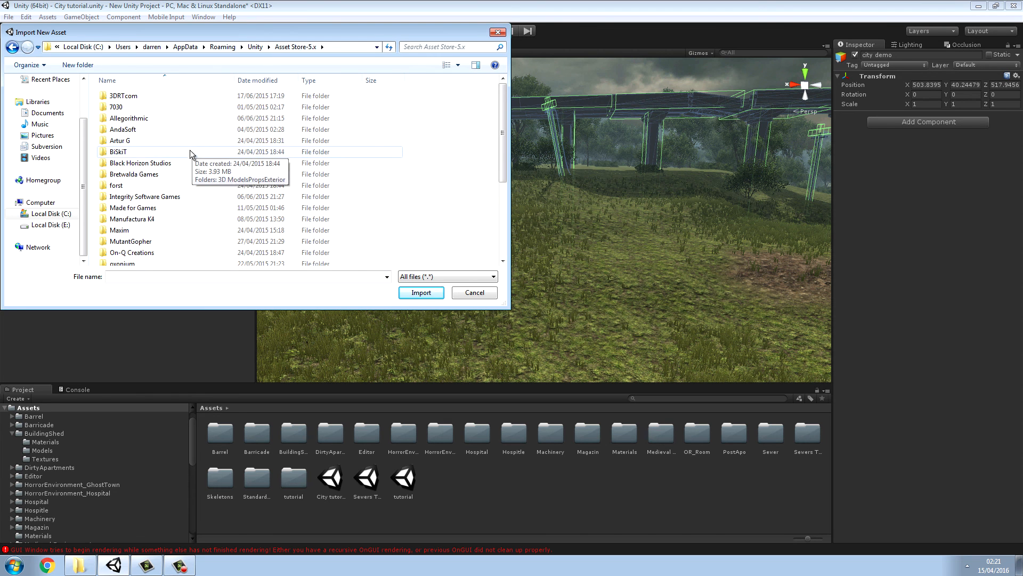
pyautogui.scroll(-4, 180, 168)
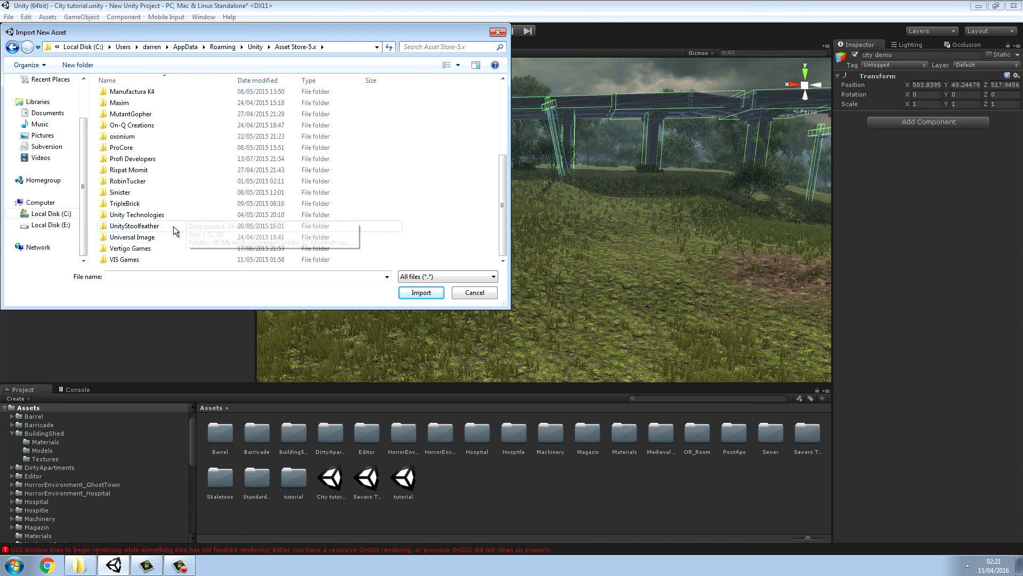
pyautogui.doubleClick(154, 215)
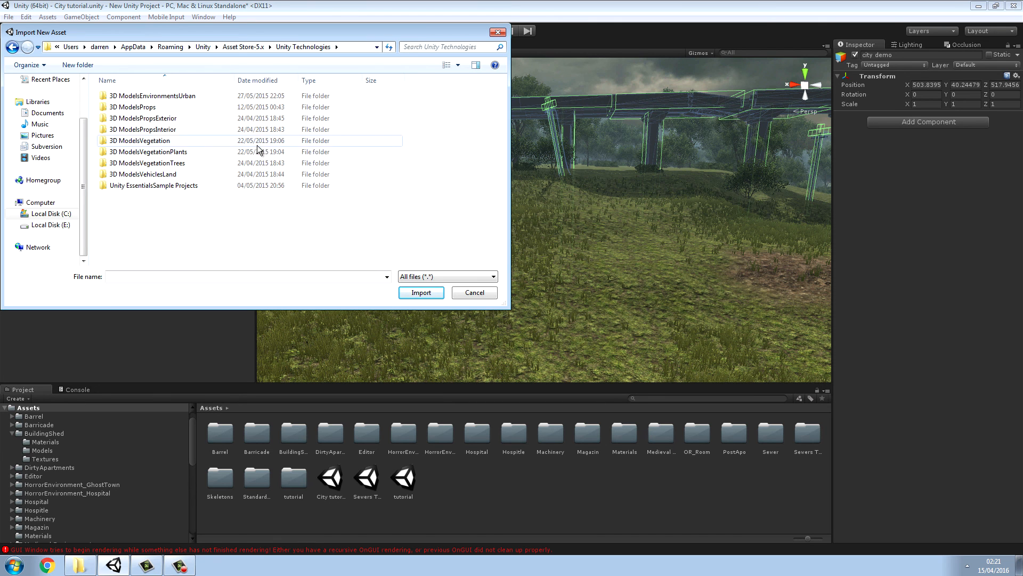
# - Check the 3D ModelsEnvironmentsUrban and 3D ModelsPropsInterior folders and the available file types while importing a new asset
pyautogui.doubleClick(169, 99)
pyautogui.click(12, 46)
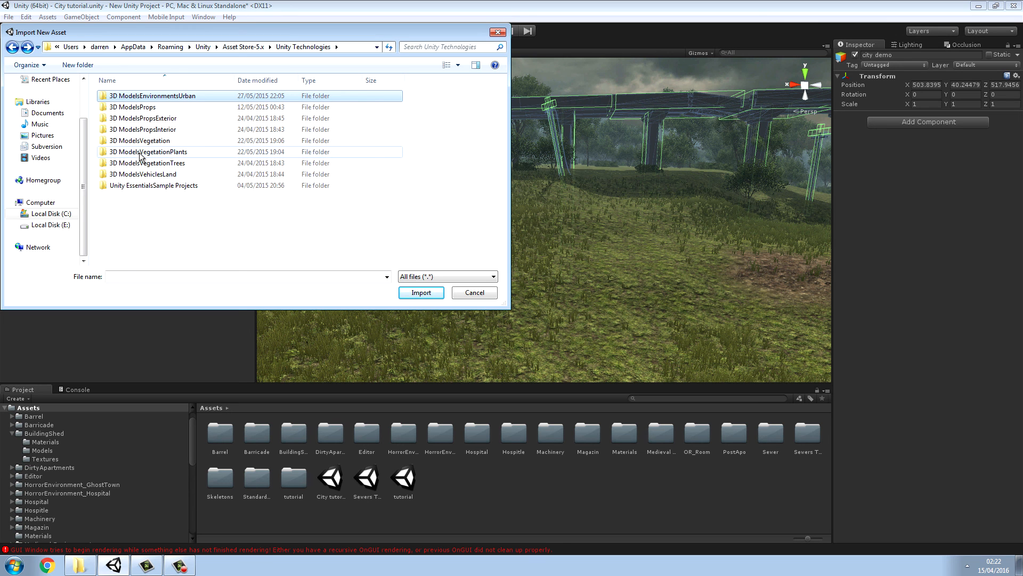
pyautogui.doubleClick(144, 129)
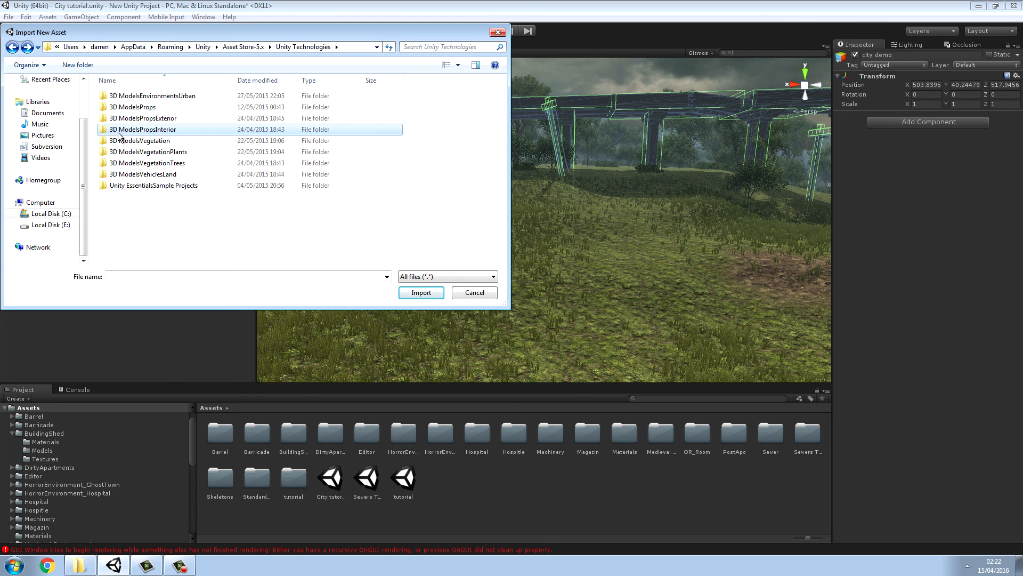
pyautogui.click(11, 47)
pyautogui.click(494, 278)
pyautogui.click(496, 278)
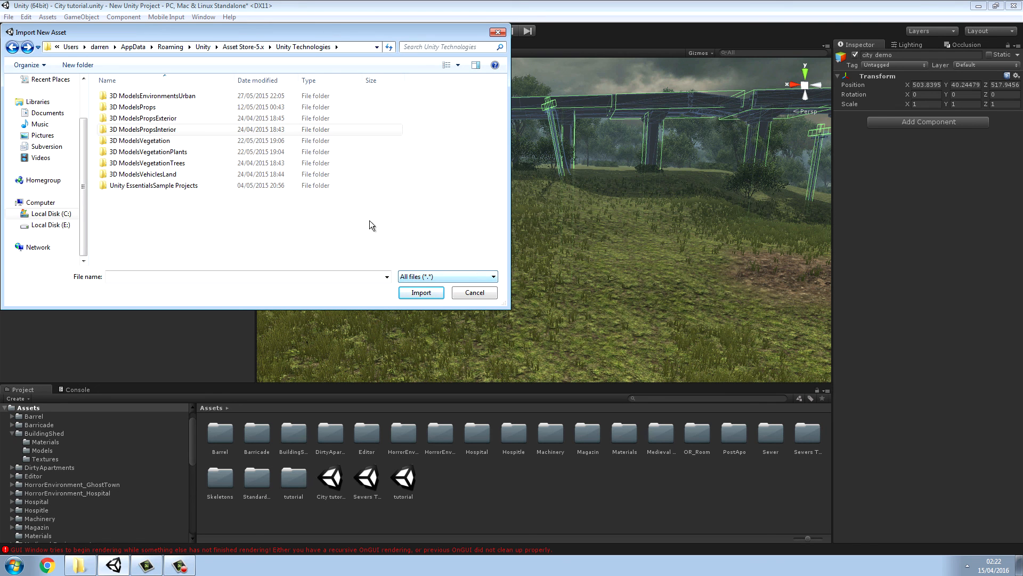
pyautogui.click(180, 565)
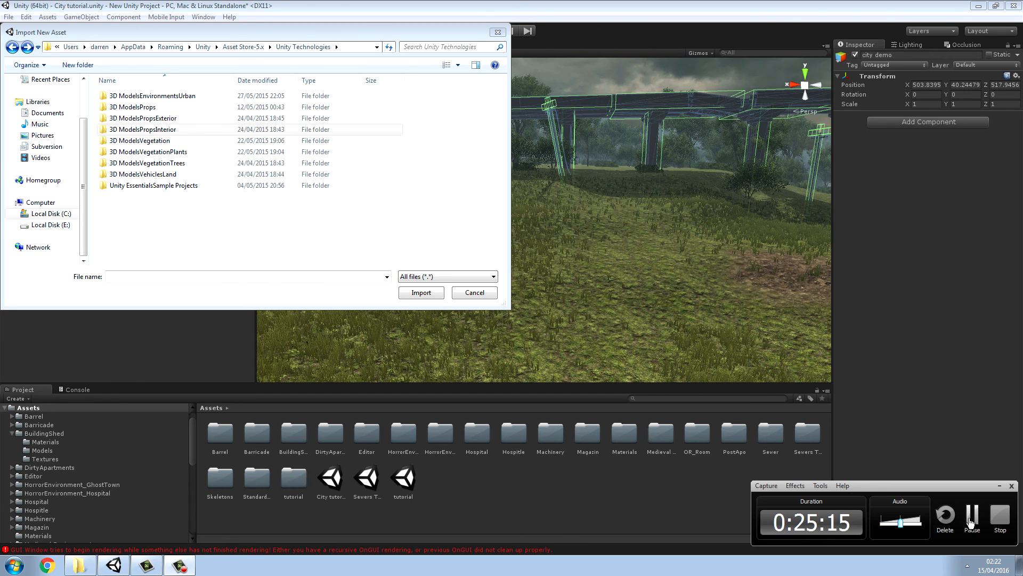
pyautogui.click(970, 518)
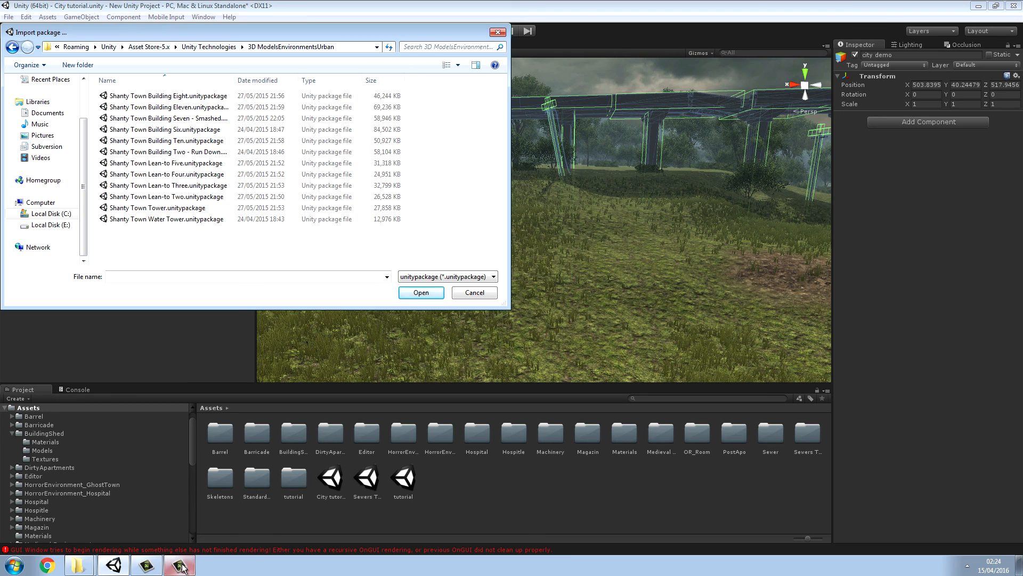
pyautogui.click(183, 566)
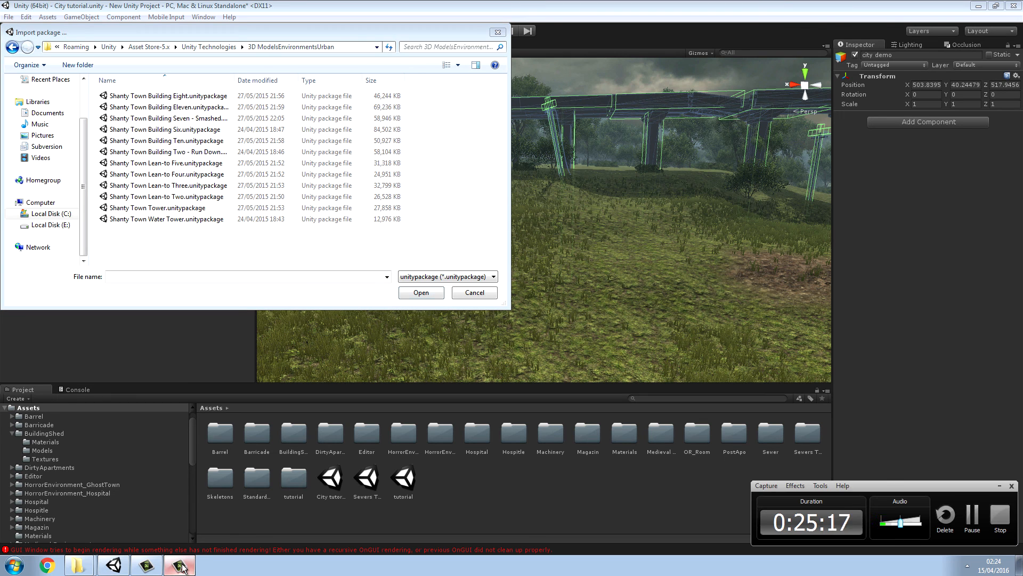
pyautogui.click(1000, 486)
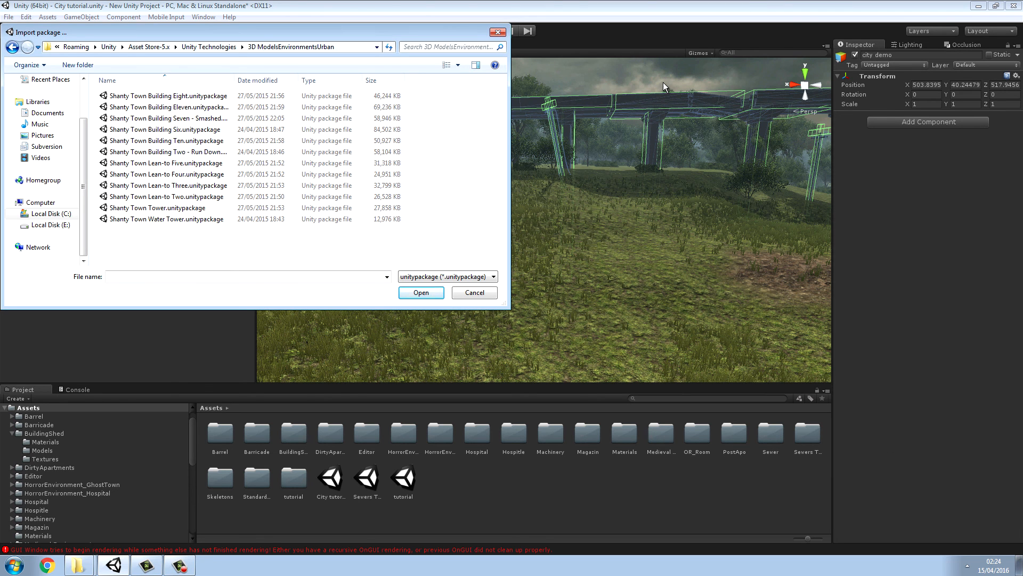
# - Close the current package import dialog and start a custom package import again
pyautogui.moveTo(375, 38); pyautogui.dragTo(781, 66)
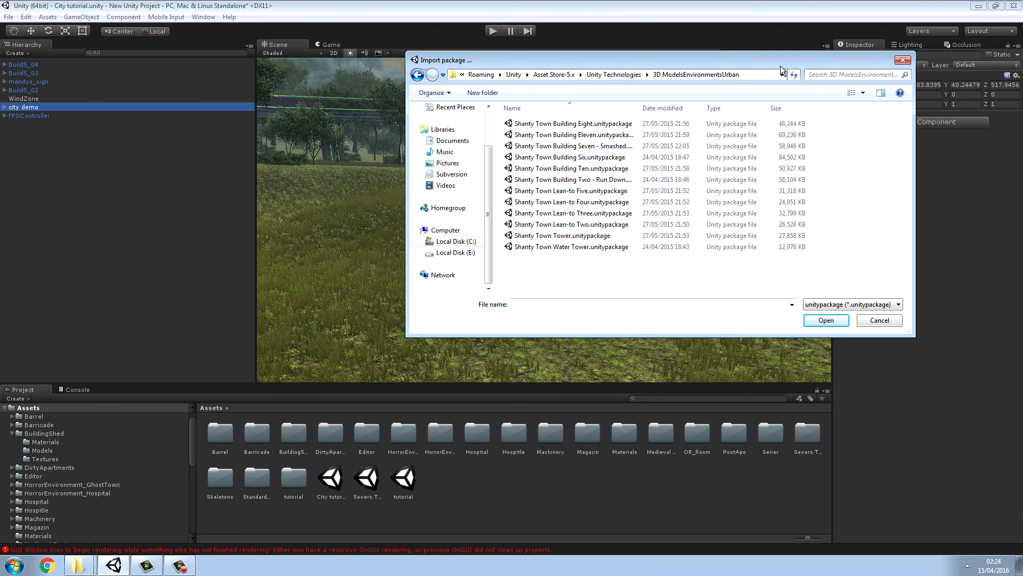
pyautogui.click(902, 60)
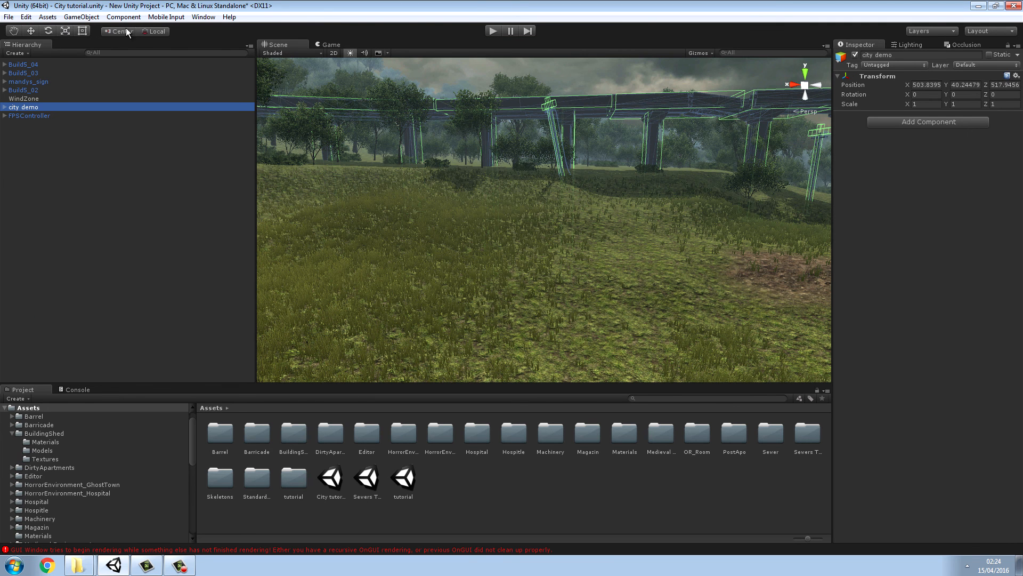
pyautogui.click(85, 17)
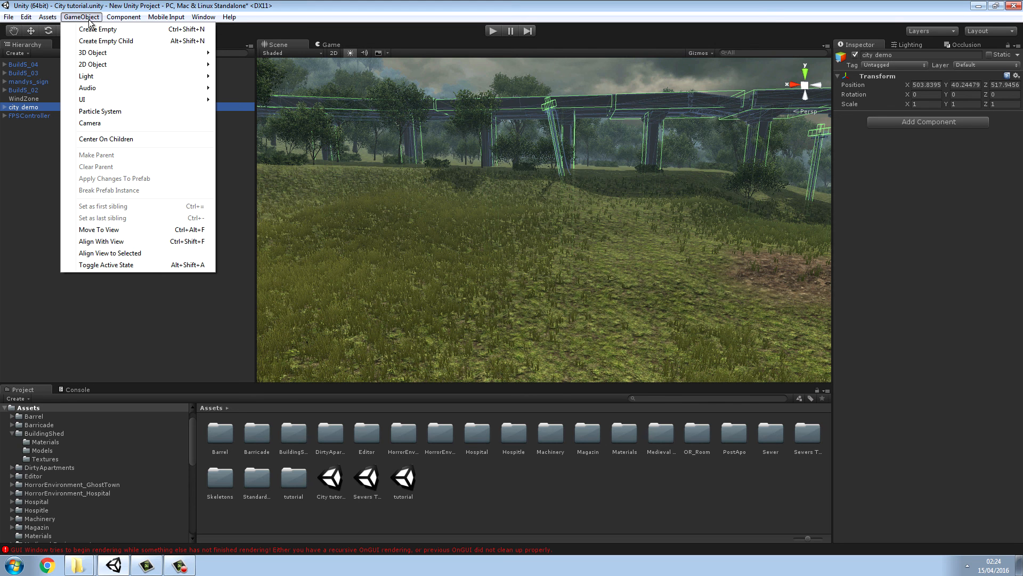
pyautogui.moveTo(52, 18)
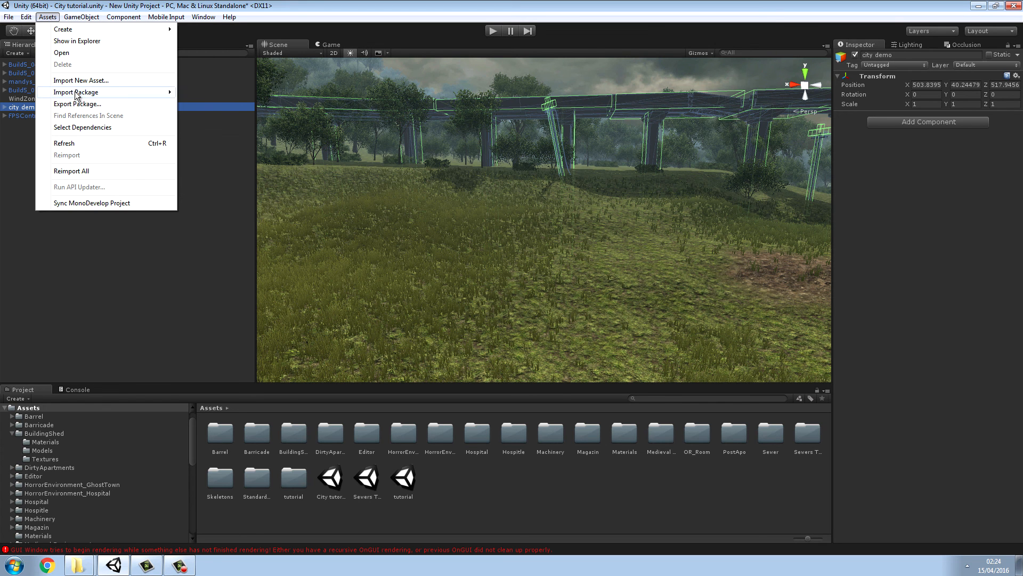
pyautogui.moveTo(76, 95)
pyautogui.click(202, 91)
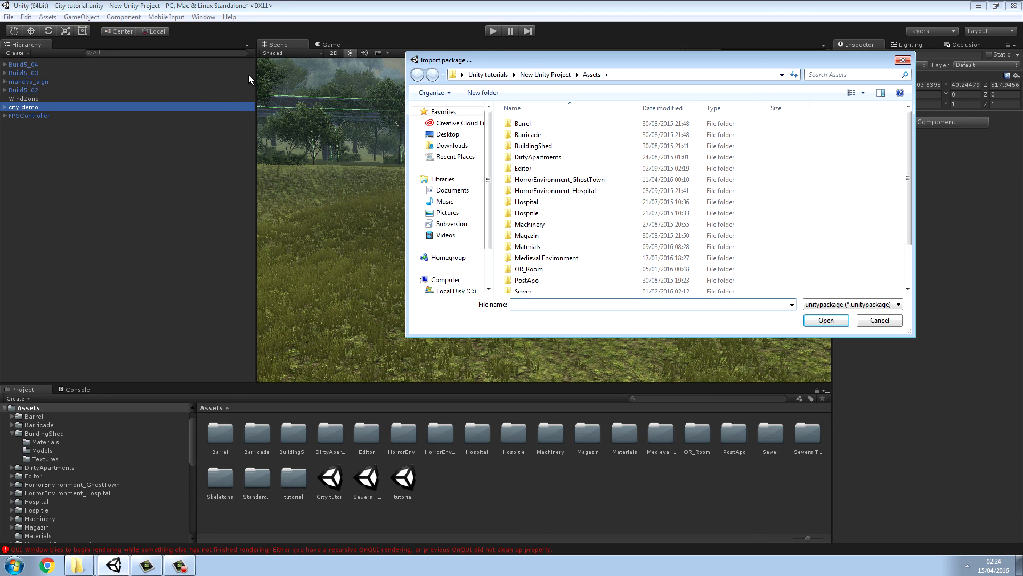
# - Browse on Local Disk (C:) to the AppData\Roaming folder inside the personal user profile
pyautogui.moveTo(488, 190); pyautogui.dragTo(484, 232)
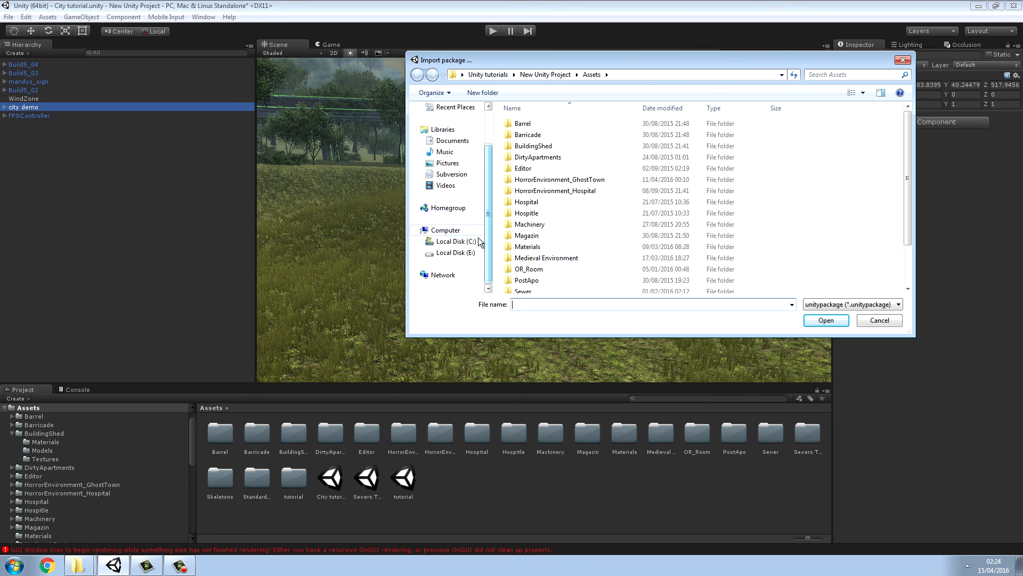
pyautogui.click(467, 242)
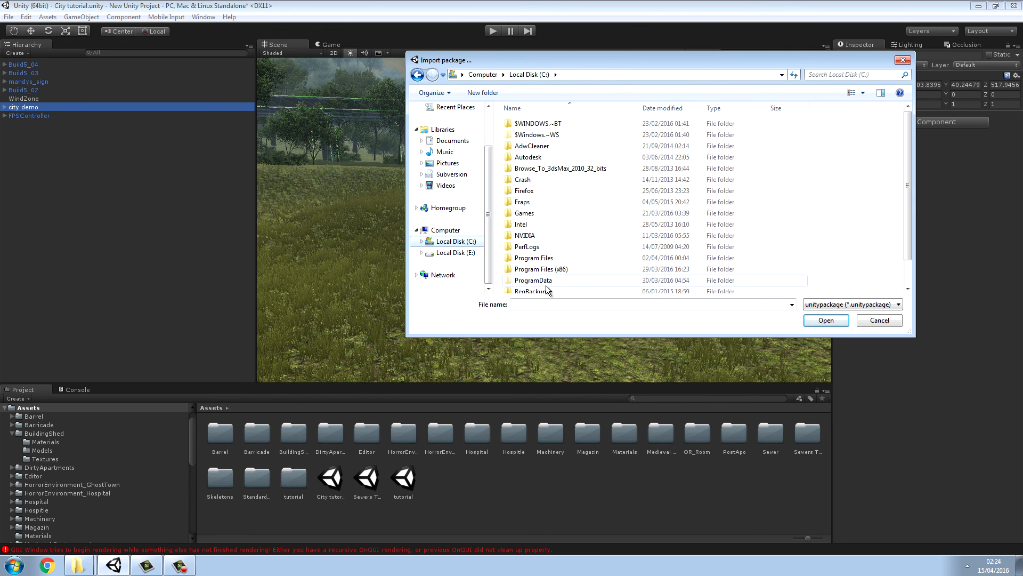
pyautogui.moveTo(909, 188); pyautogui.dragTo(909, 211)
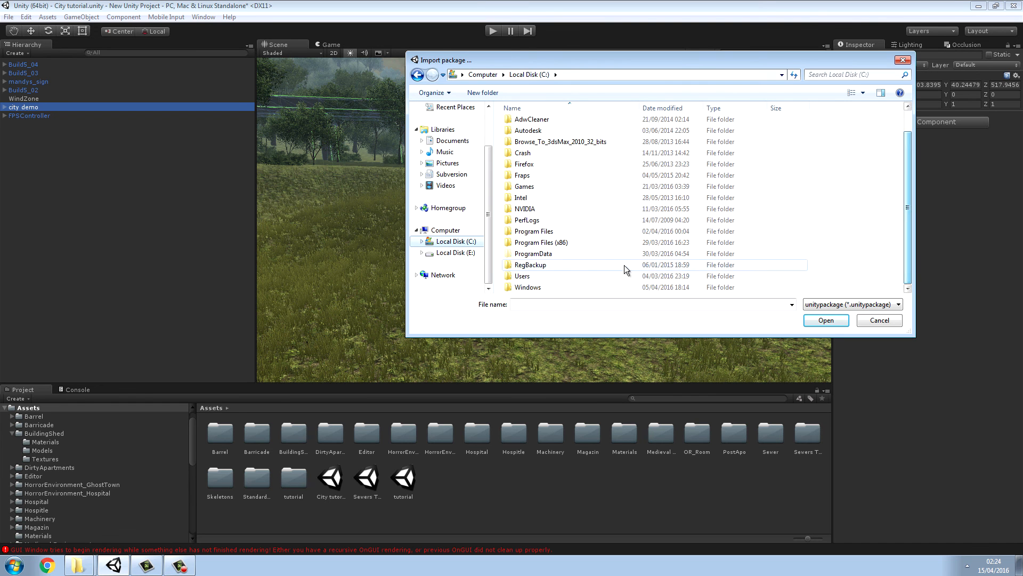
pyautogui.doubleClick(536, 283)
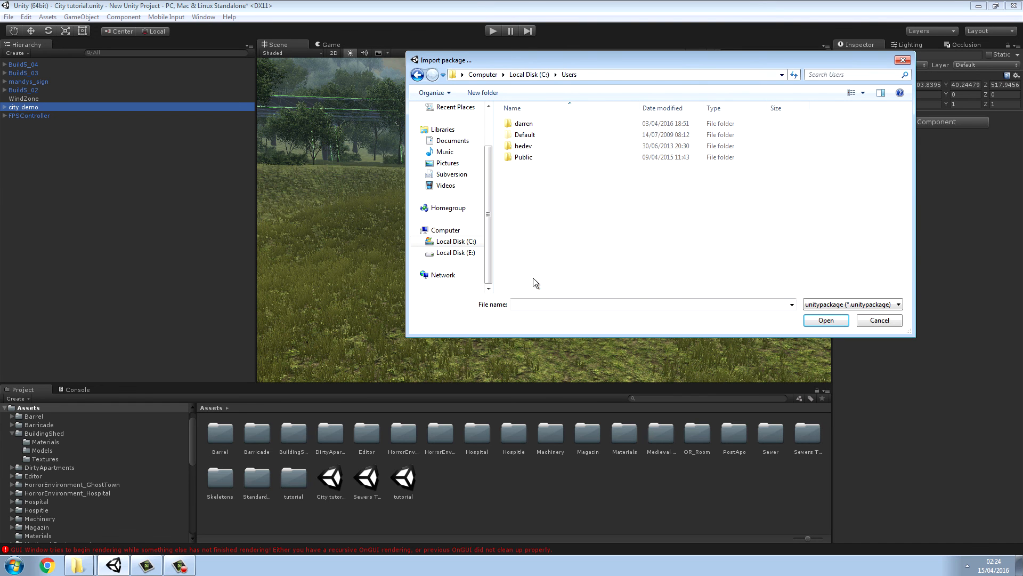
pyautogui.doubleClick(532, 126)
pyautogui.moveTo(906, 188); pyautogui.dragTo(911, 220)
pyautogui.scroll(1, 909, 178)
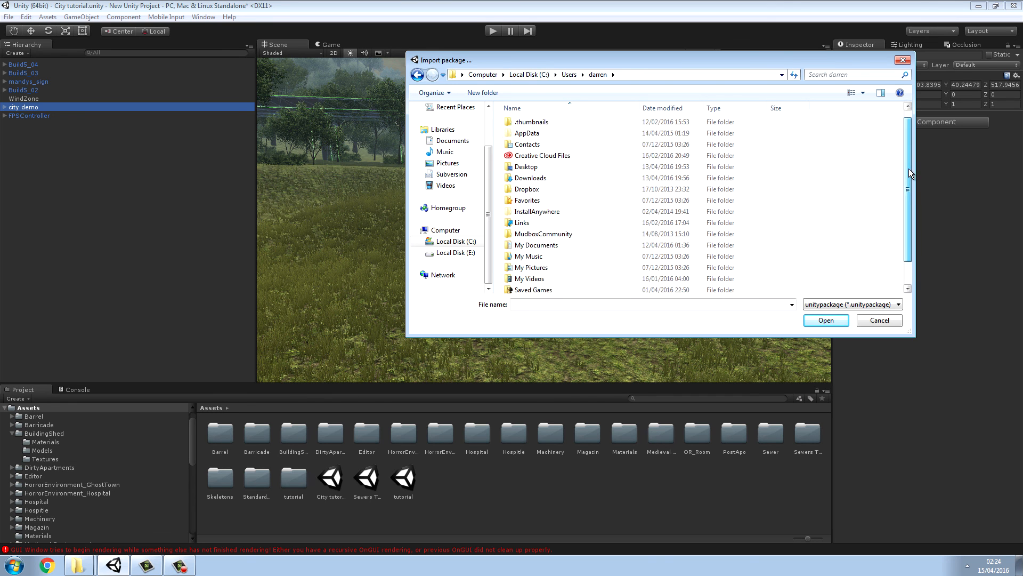
pyautogui.click(551, 146)
pyautogui.doubleClick(551, 146)
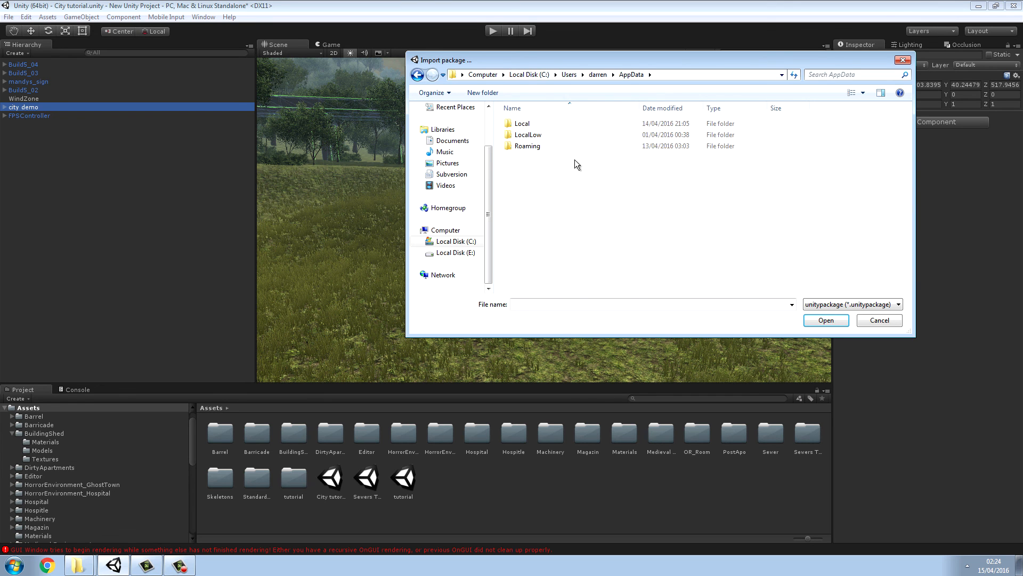
pyautogui.doubleClick(540, 146)
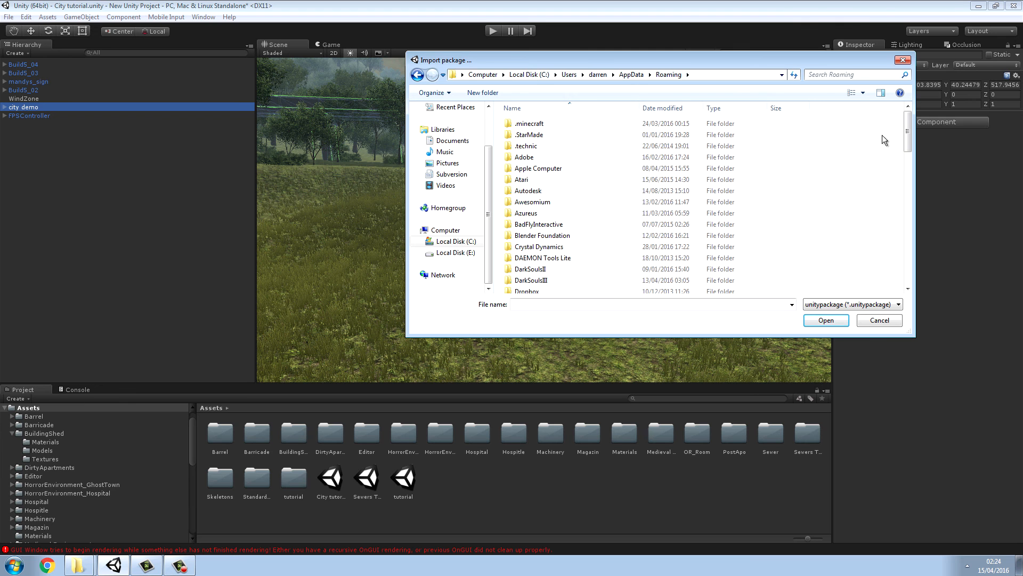
# - Open the Unity Technologies folder inside Unity\Asset Store-5.x
pyautogui.moveTo(906, 140); pyautogui.dragTo(929, 268)
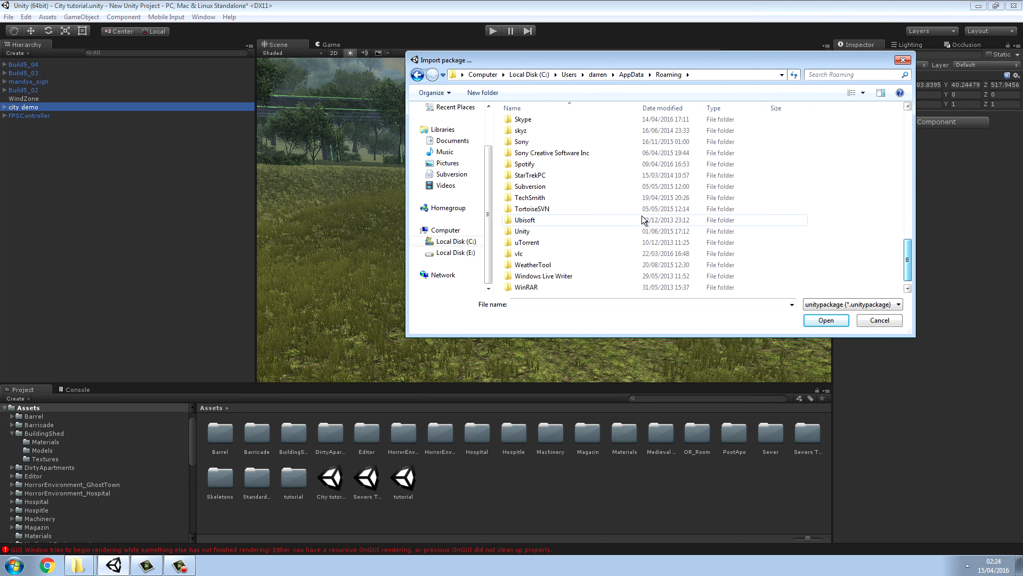
pyautogui.doubleClick(545, 231)
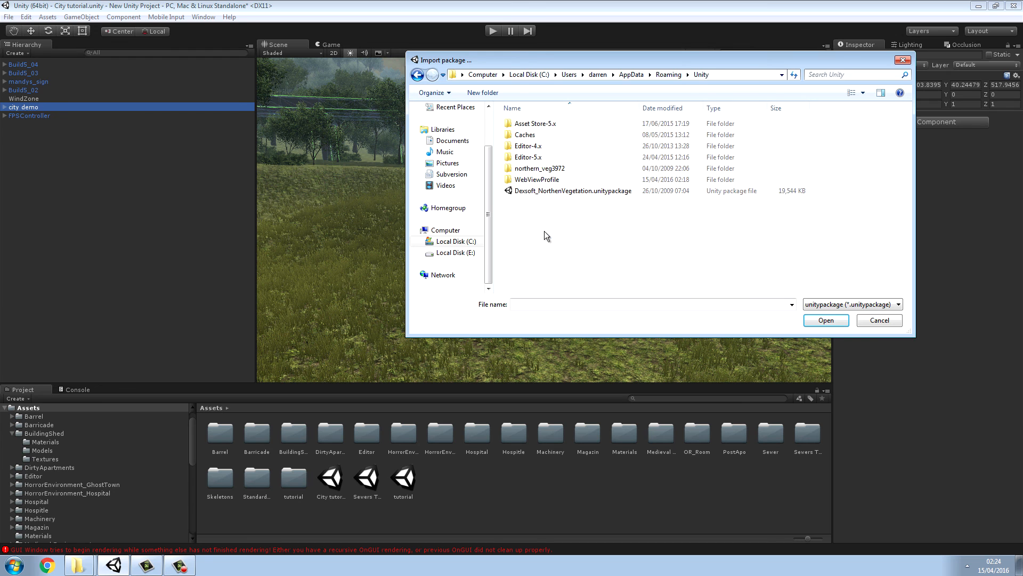
pyautogui.doubleClick(548, 125)
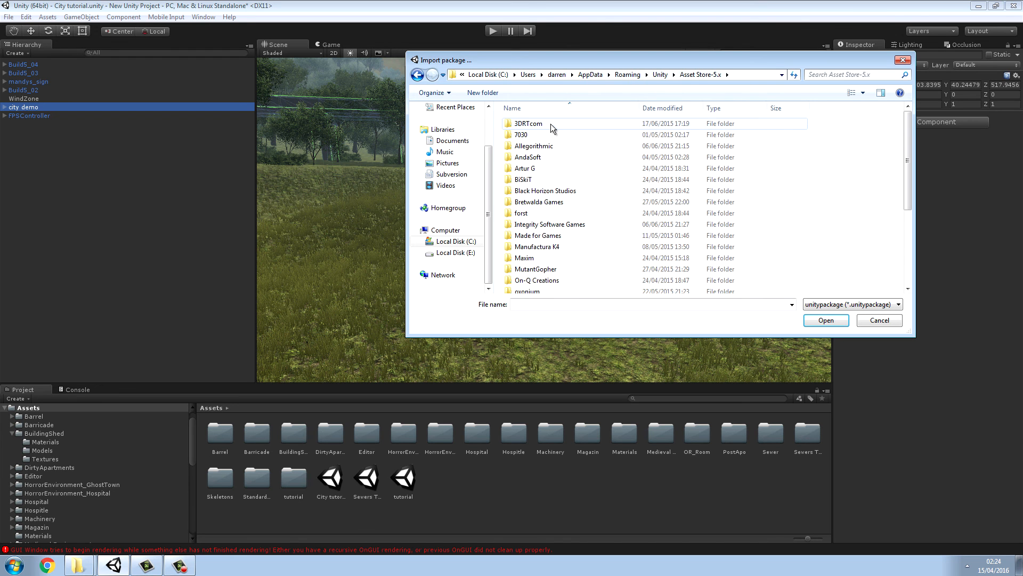
pyautogui.scroll(-4, 604, 189)
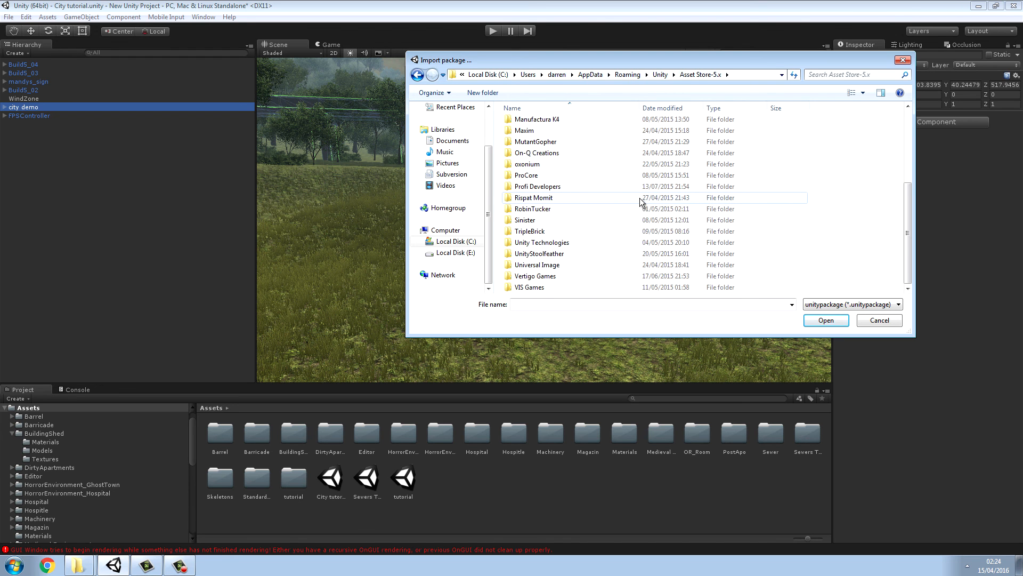
pyautogui.doubleClick(525, 242)
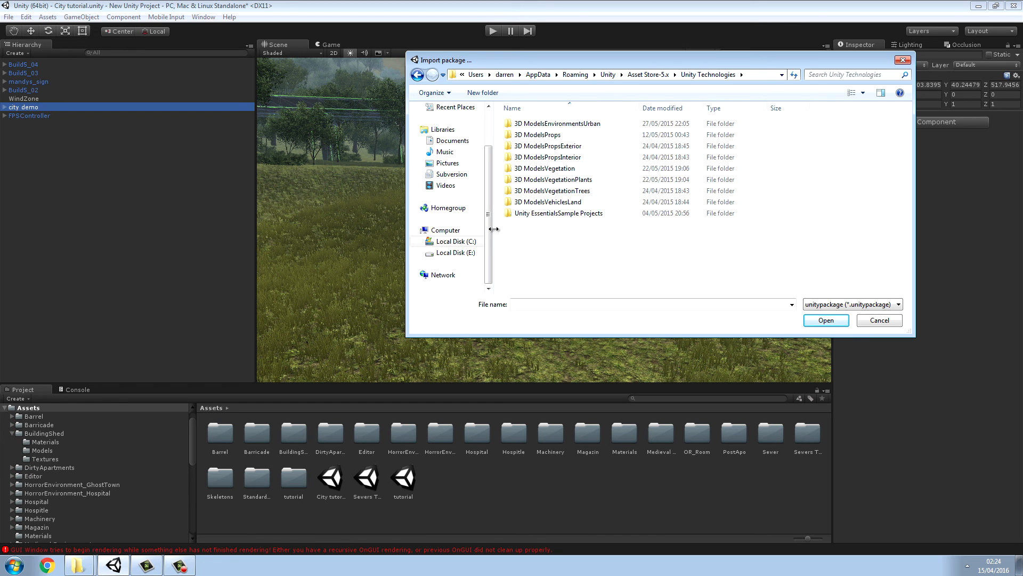
# - Examine the packages in the urban environments, props, exterior props, vegetation plants, vegetation trees and land vehicles folders
pyautogui.doubleClick(547, 127)
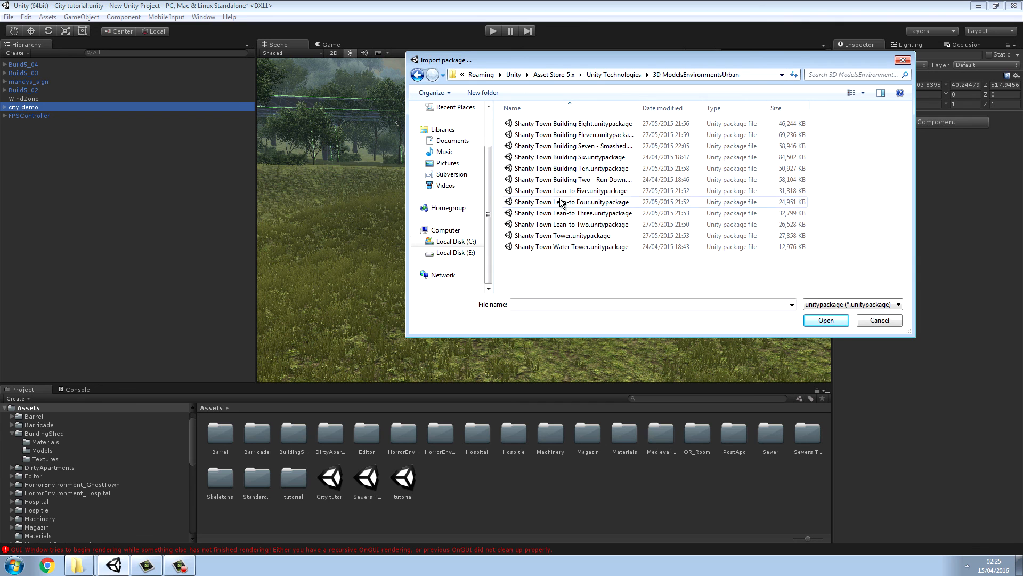
pyautogui.click(417, 75)
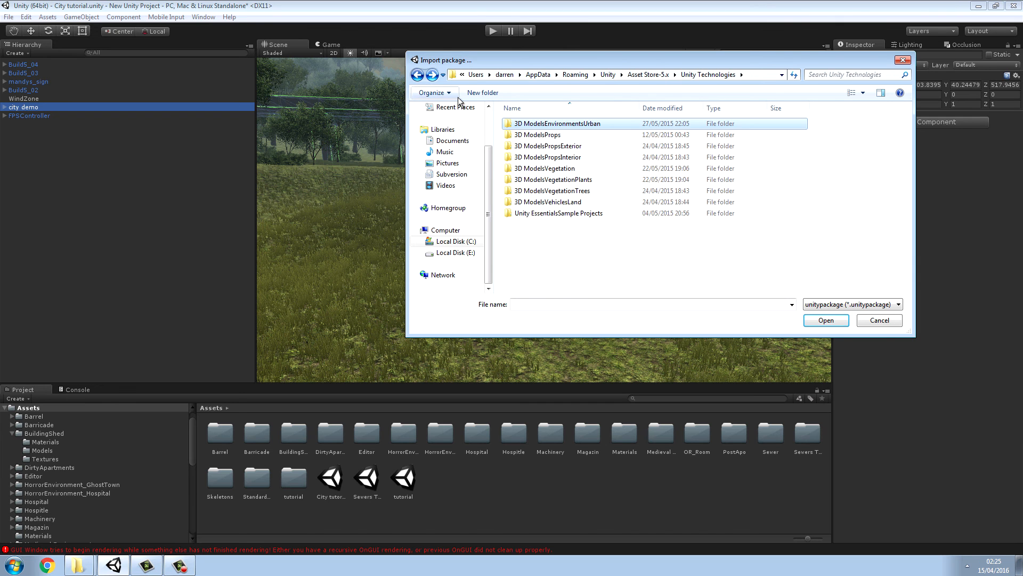
pyautogui.doubleClick(537, 135)
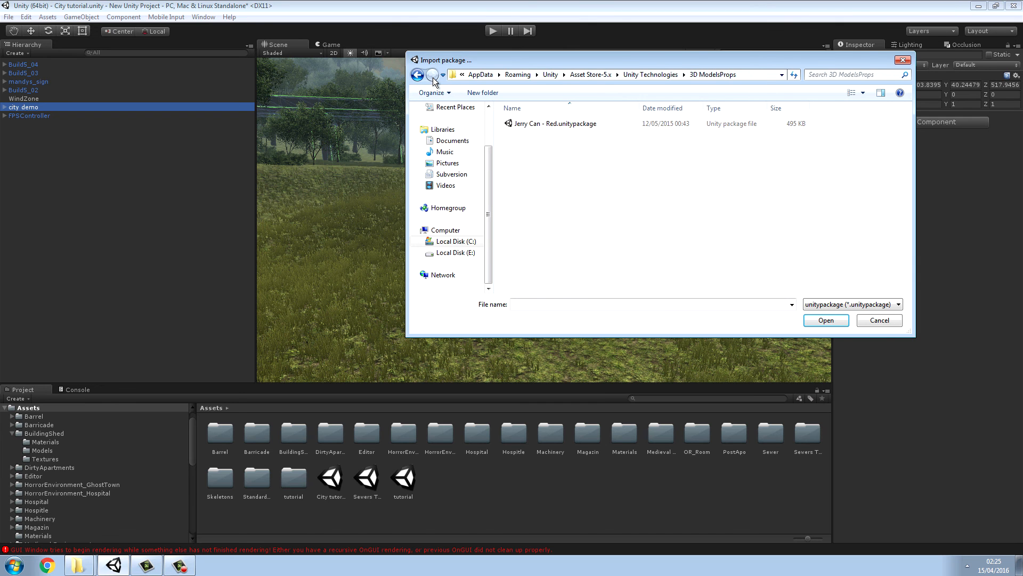
pyautogui.click(417, 75)
pyautogui.doubleClick(528, 146)
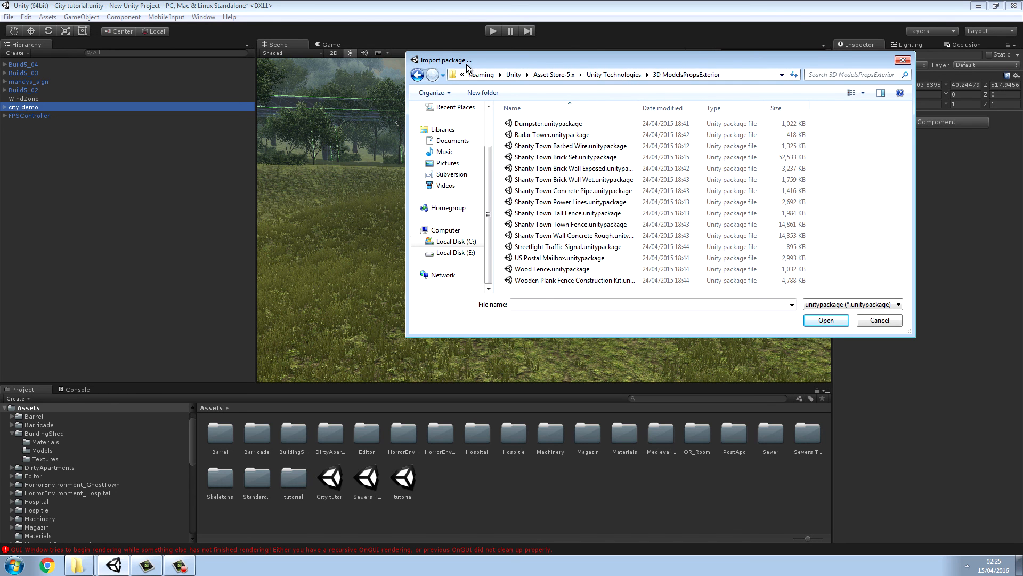
pyautogui.click(417, 75)
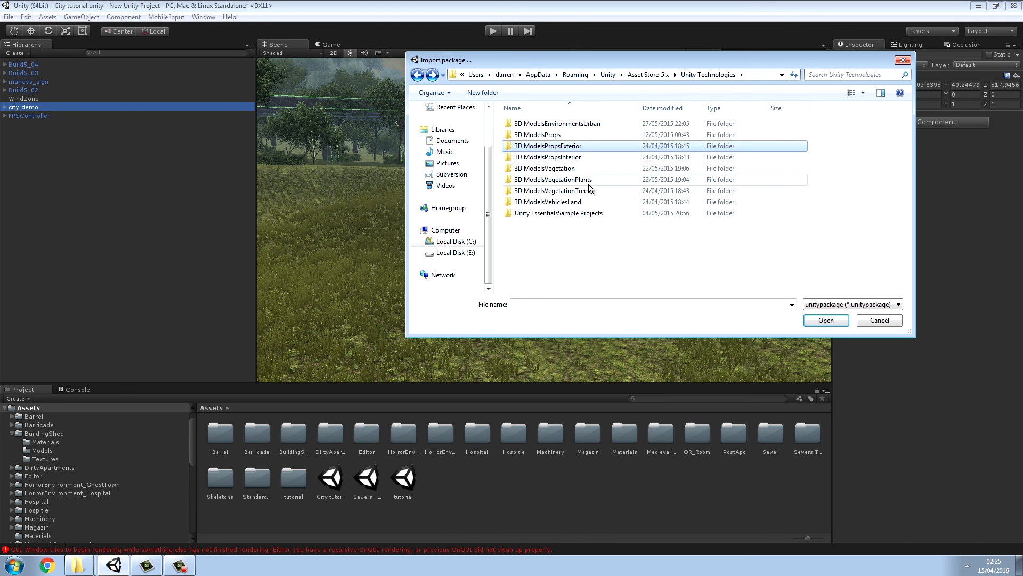
pyautogui.doubleClick(581, 181)
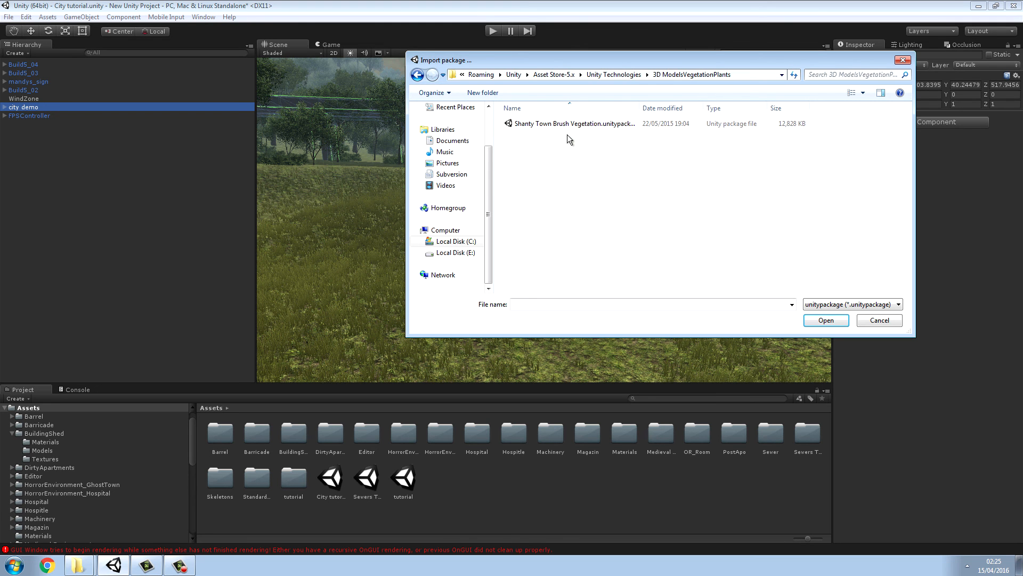
pyautogui.click(417, 74)
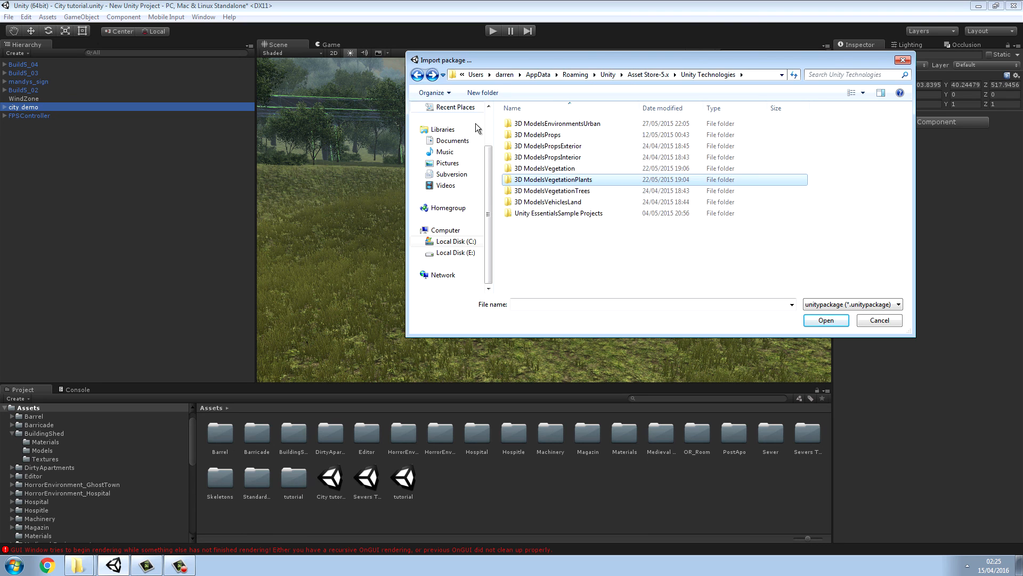
pyautogui.doubleClick(523, 191)
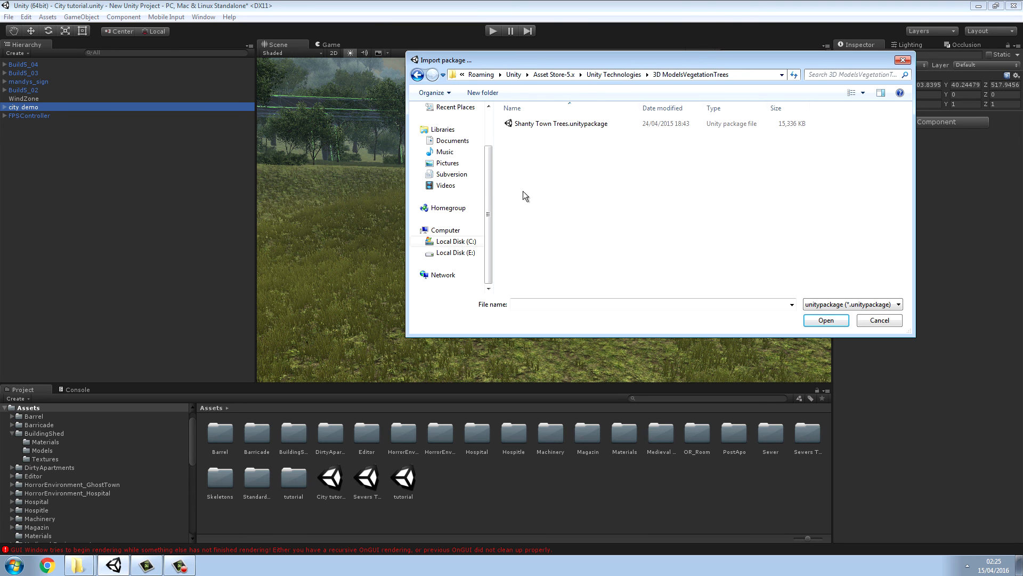
pyautogui.click(420, 77)
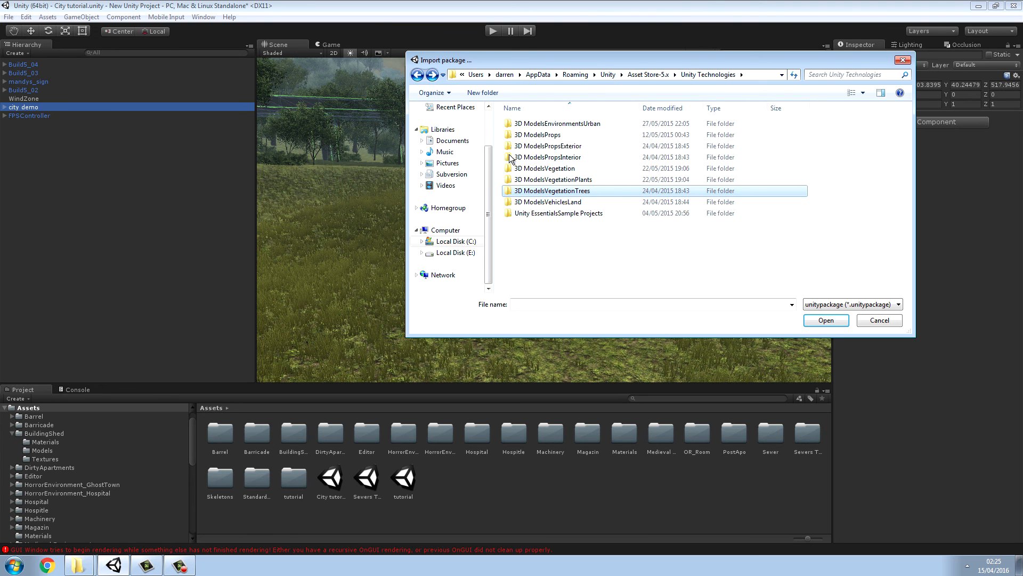
pyautogui.doubleClick(549, 202)
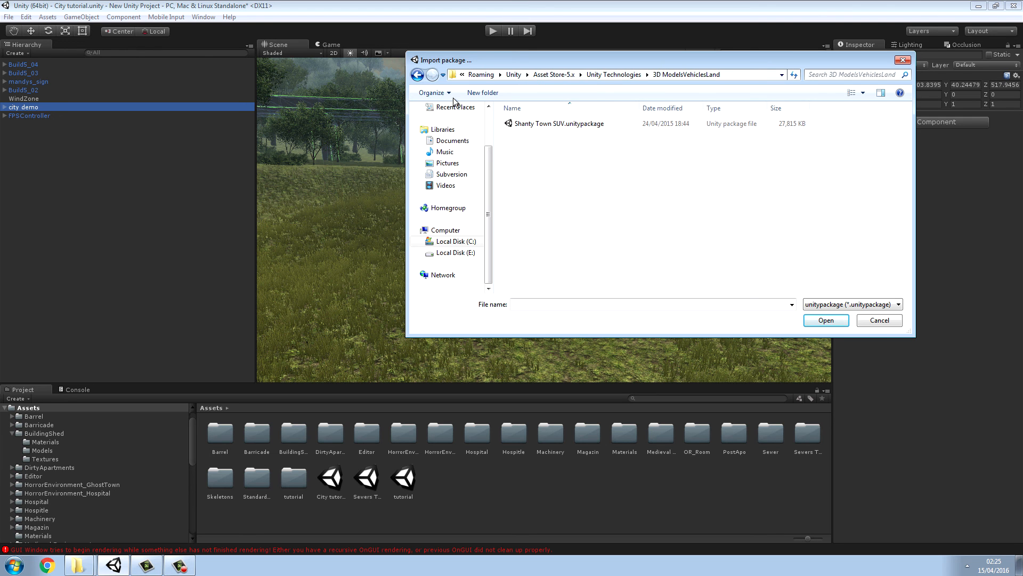
pyautogui.click(419, 76)
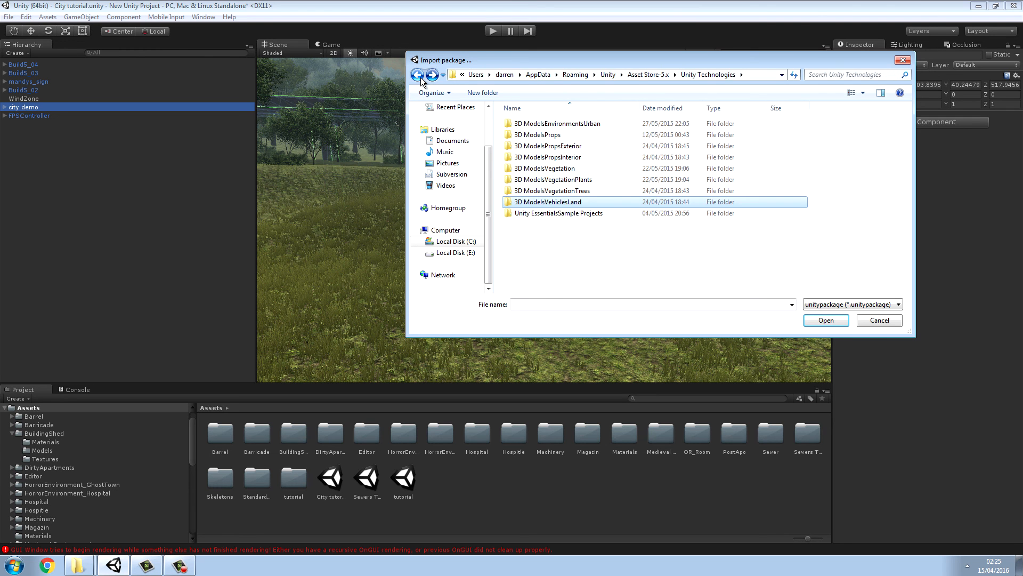
# - Import the Shanty Town Tower package from the 3D ModelsEnvironmentsUrban folder with all its items
pyautogui.doubleClick(548, 124)
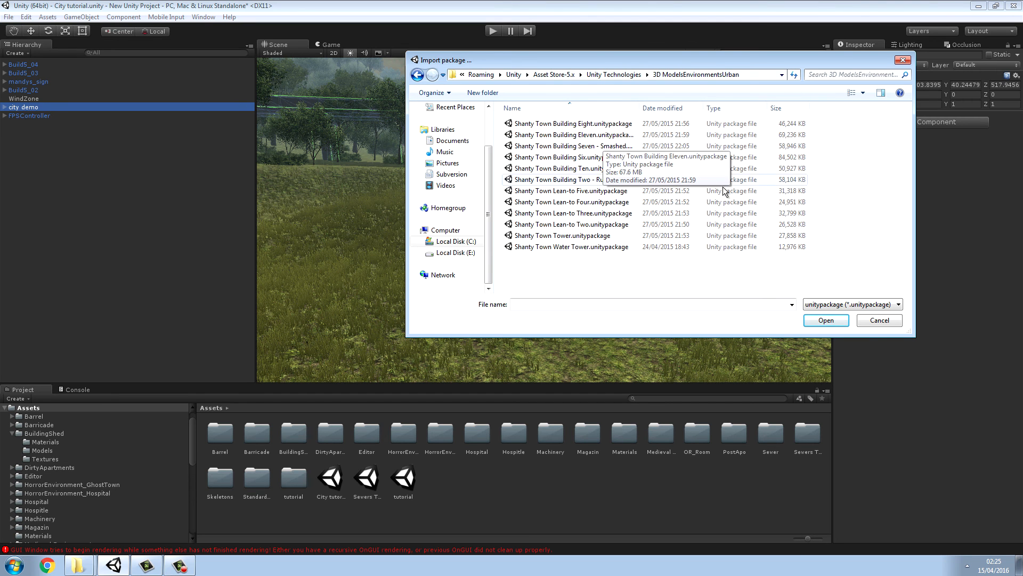
pyautogui.doubleClick(557, 236)
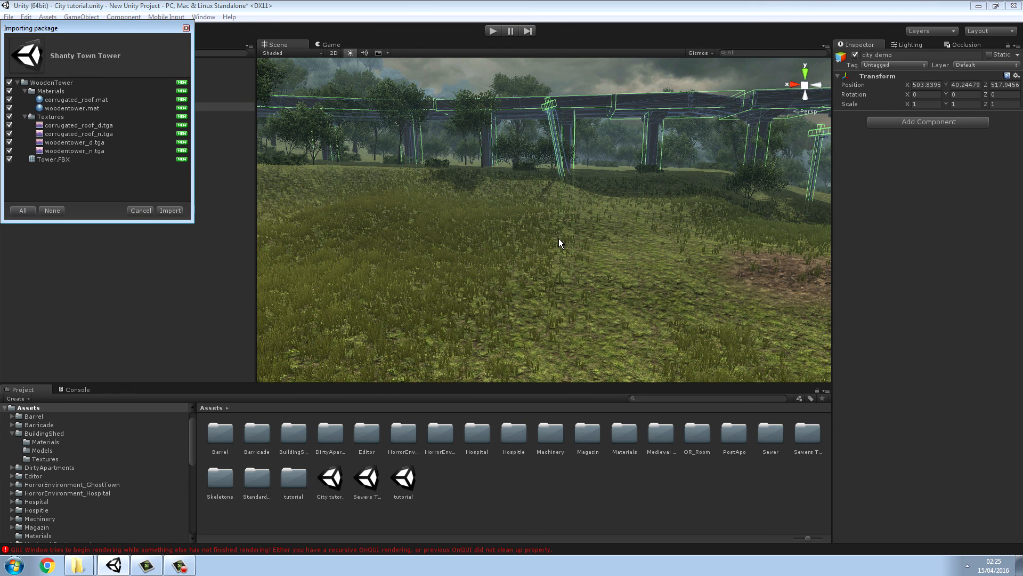
pyautogui.click(170, 211)
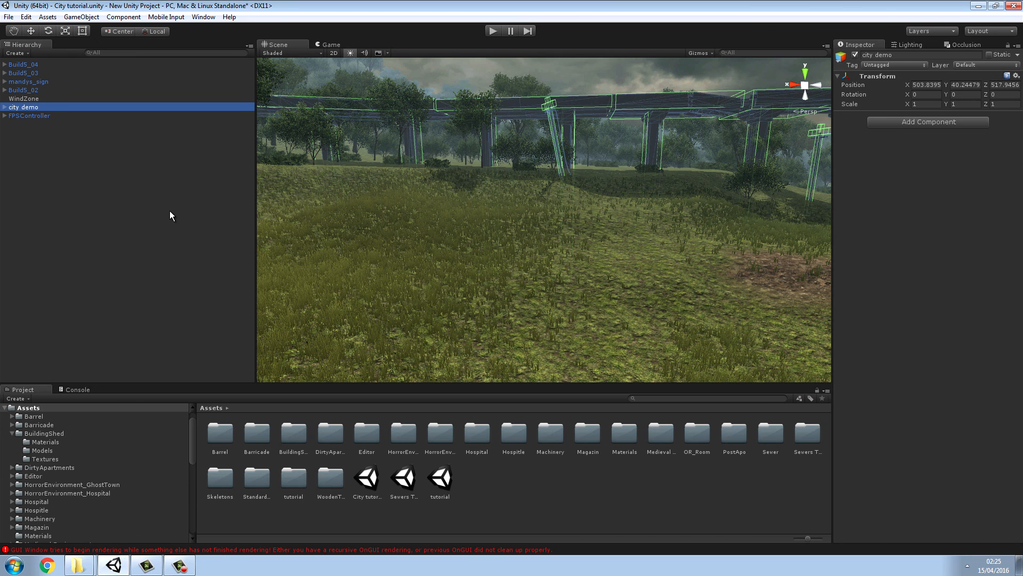
# - Try out the Tower model from the WoodenTower folder on the grass at about X 578, Y 41, Z 389, and delete it
pyautogui.doubleClick(322, 479)
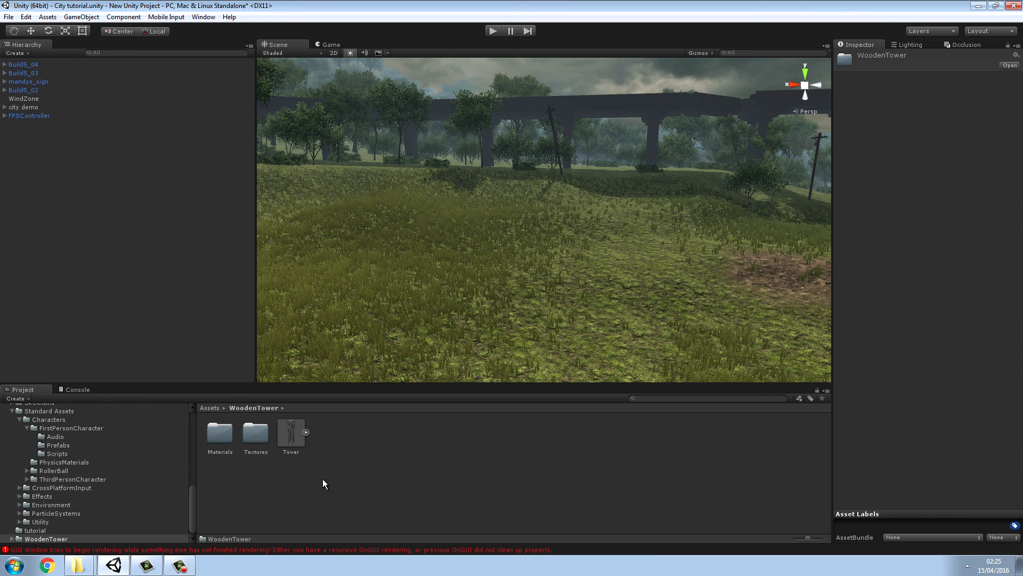
pyautogui.moveTo(297, 440); pyautogui.dragTo(507, 305)
pyautogui.click(540, 441)
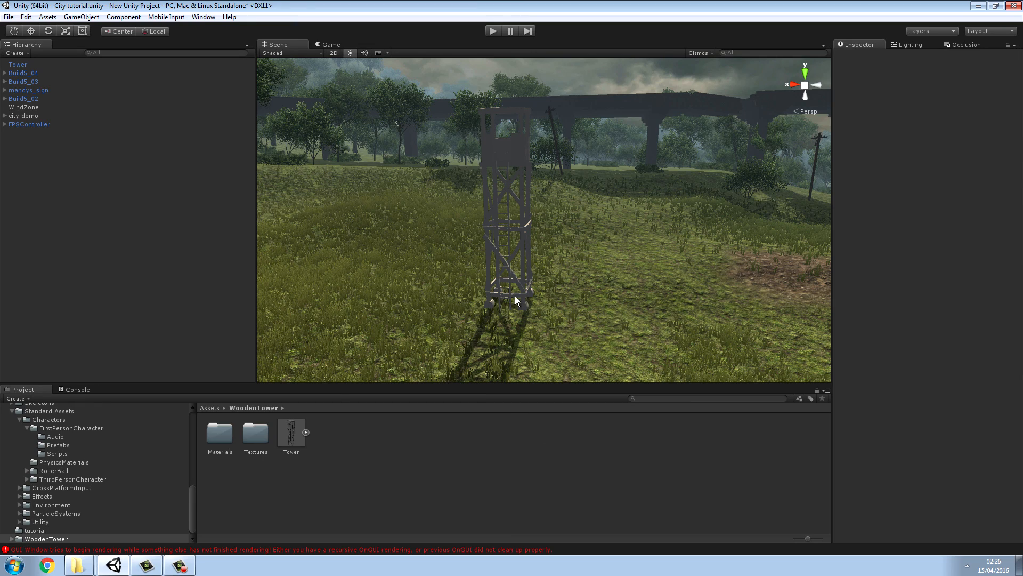
pyautogui.keyDown('alt'); pyautogui.moveTo(555, 290); pyautogui.dragTo(550, 265); pyautogui.keyUp('alt')
pyautogui.click(498, 231)
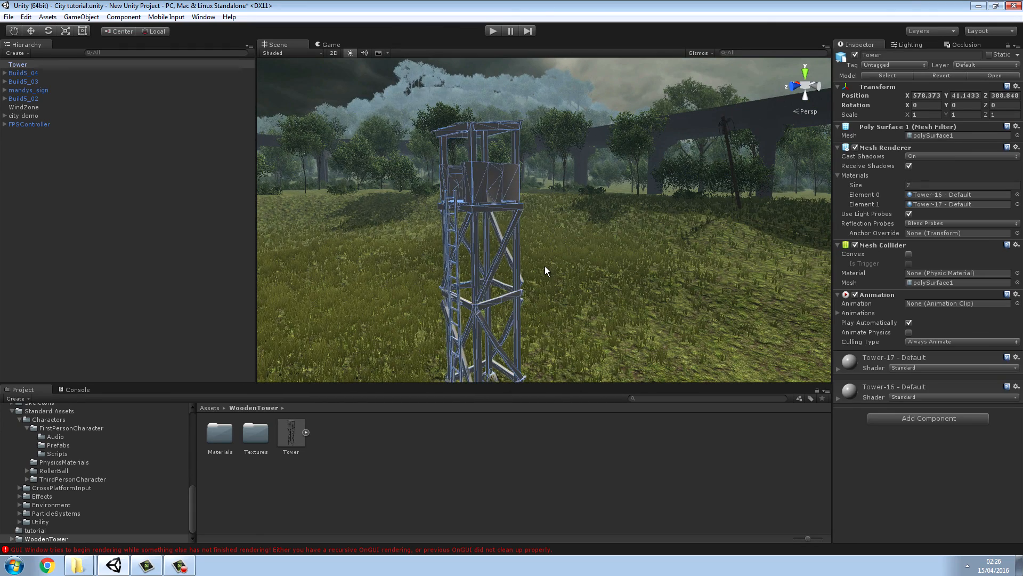
pyautogui.press('Delete')
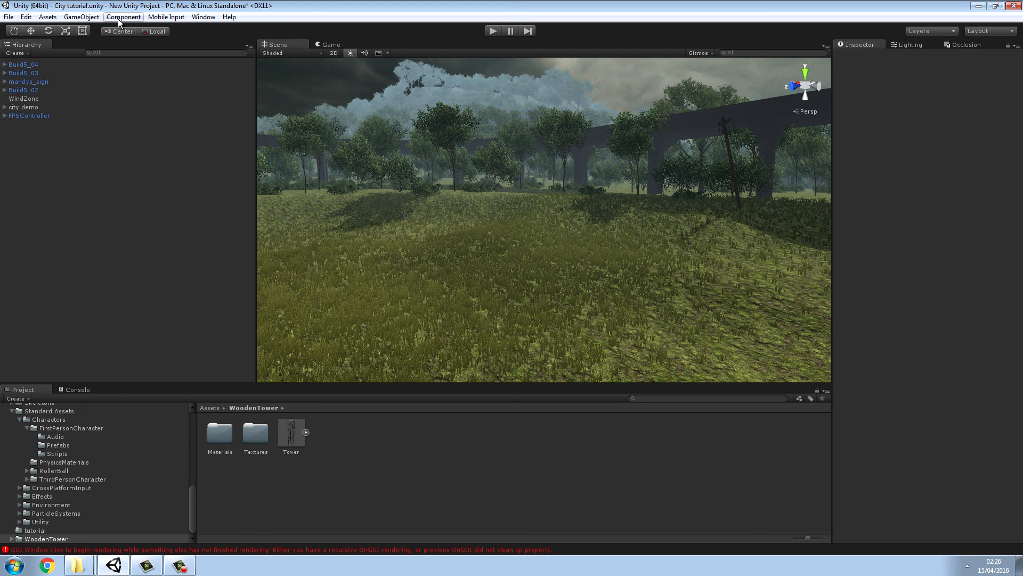
# - Import the Shanty Town Building Eight custom package with all its items
pyautogui.click(52, 18)
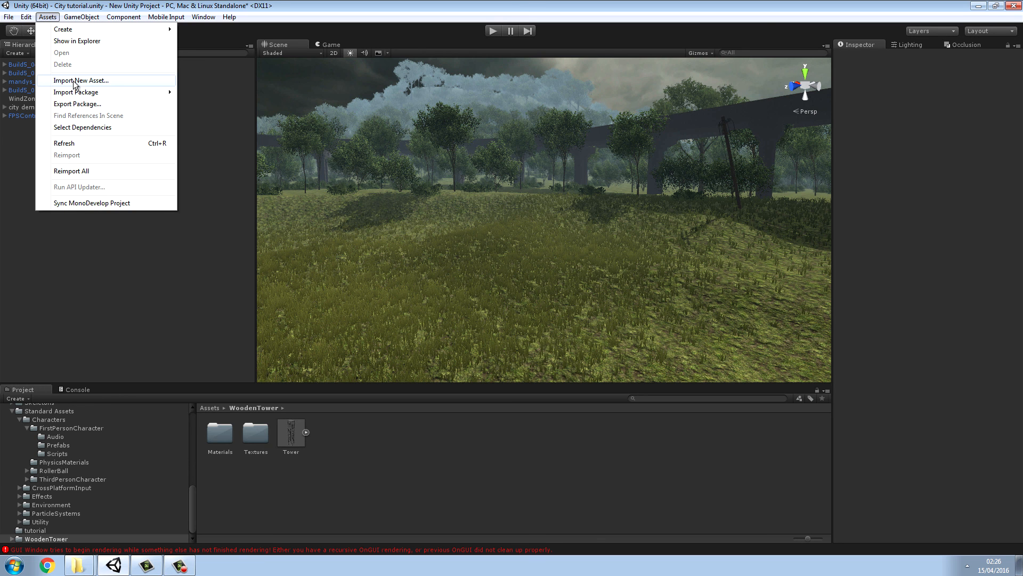
pyautogui.moveTo(103, 95)
pyautogui.click(219, 93)
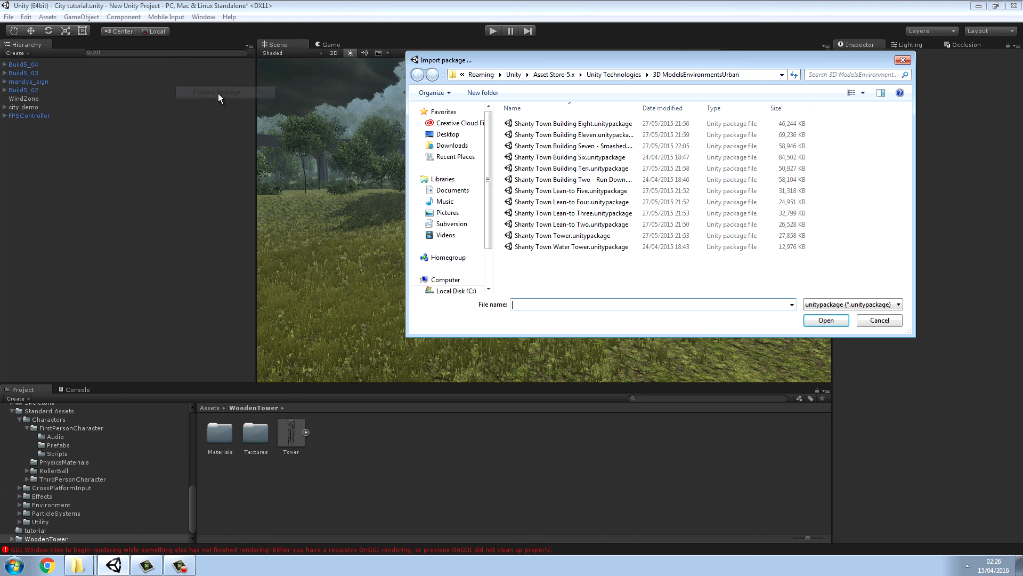
pyautogui.doubleClick(550, 128)
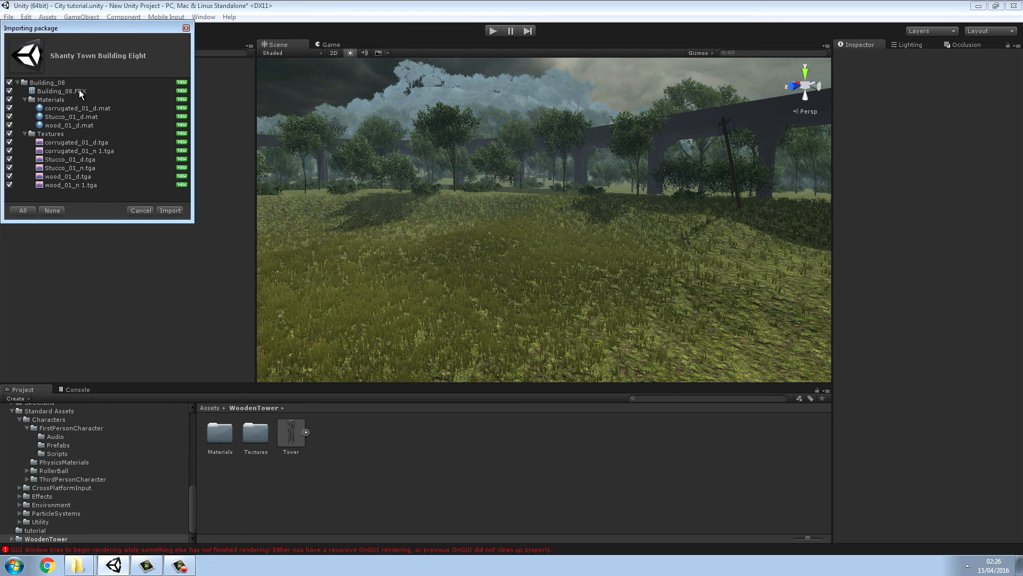
pyautogui.click(169, 211)
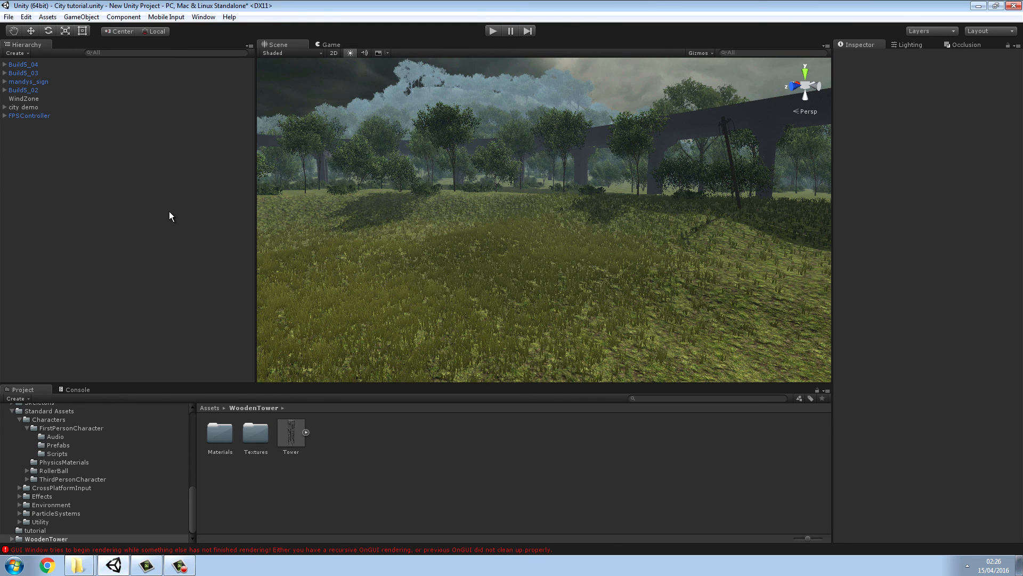
# - Look through the WoodenTower and BuildingShed asset folders for the imported building
pyautogui.click(212, 408)
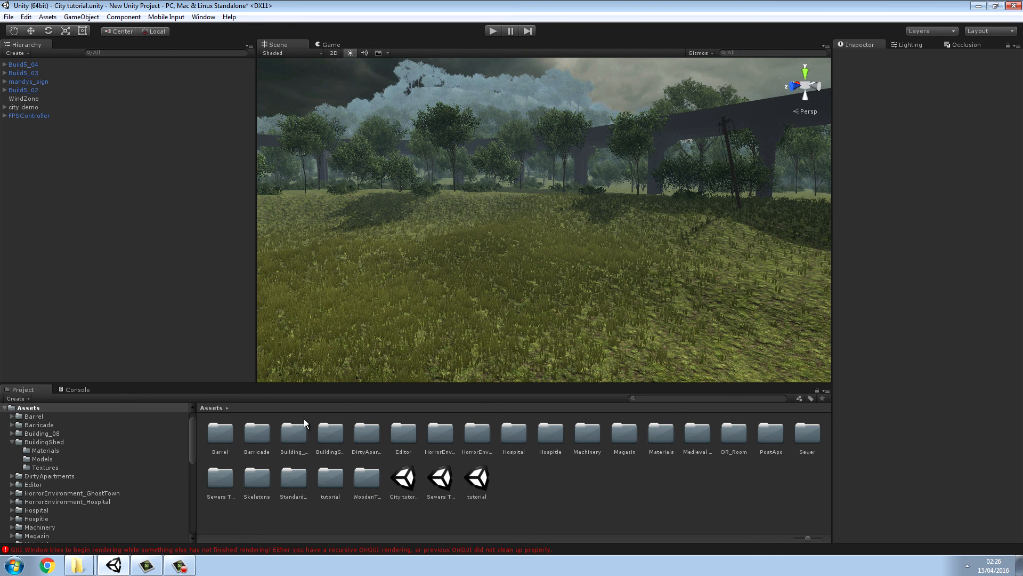
pyautogui.doubleClick(367, 485)
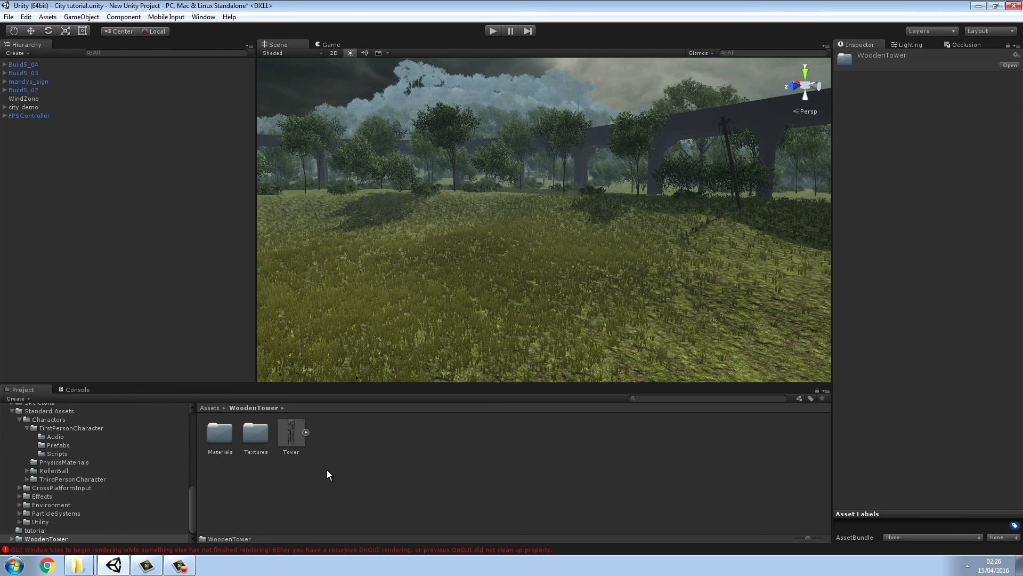
pyautogui.click(258, 432)
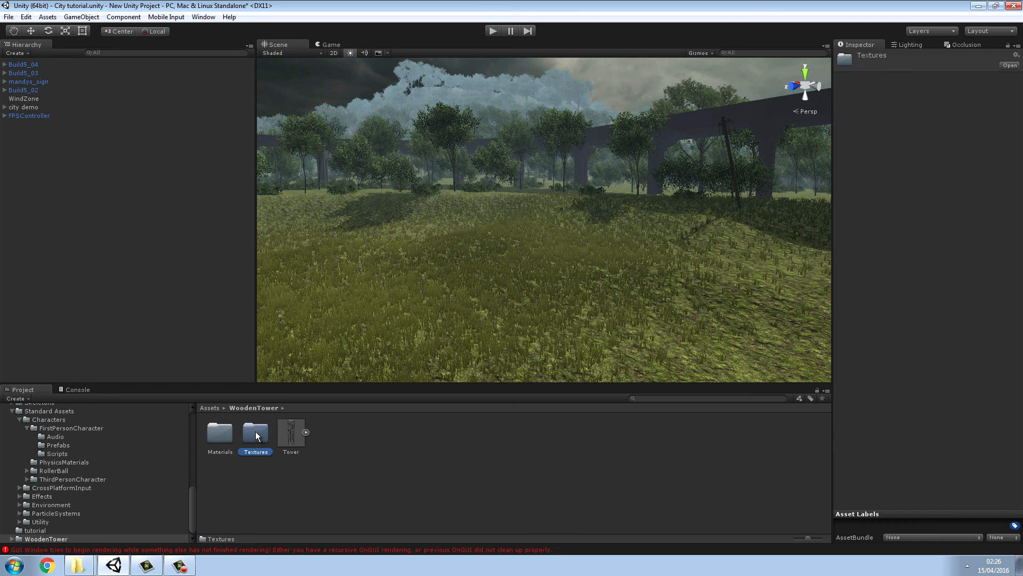
pyautogui.click(209, 407)
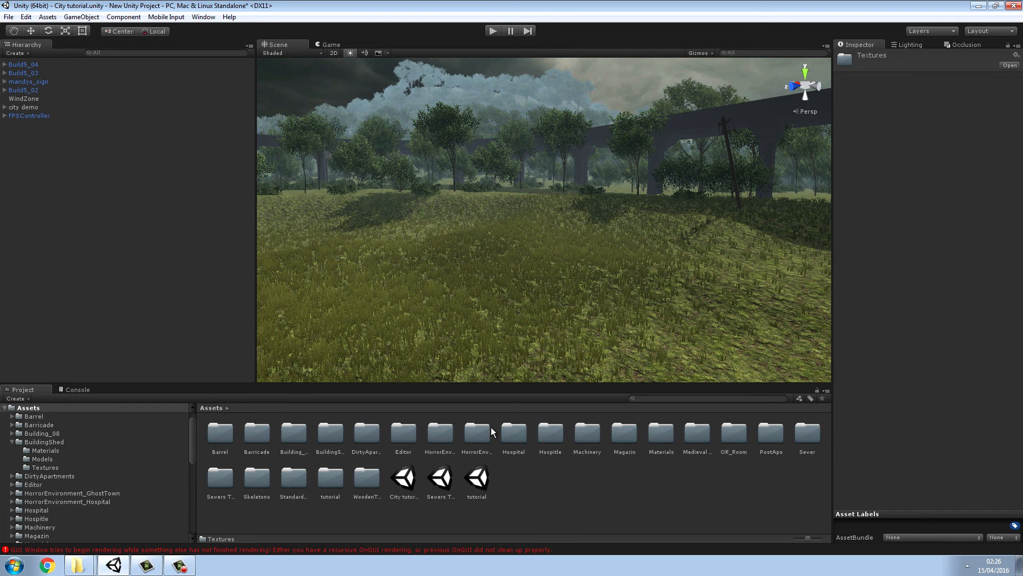
pyautogui.doubleClick(331, 433)
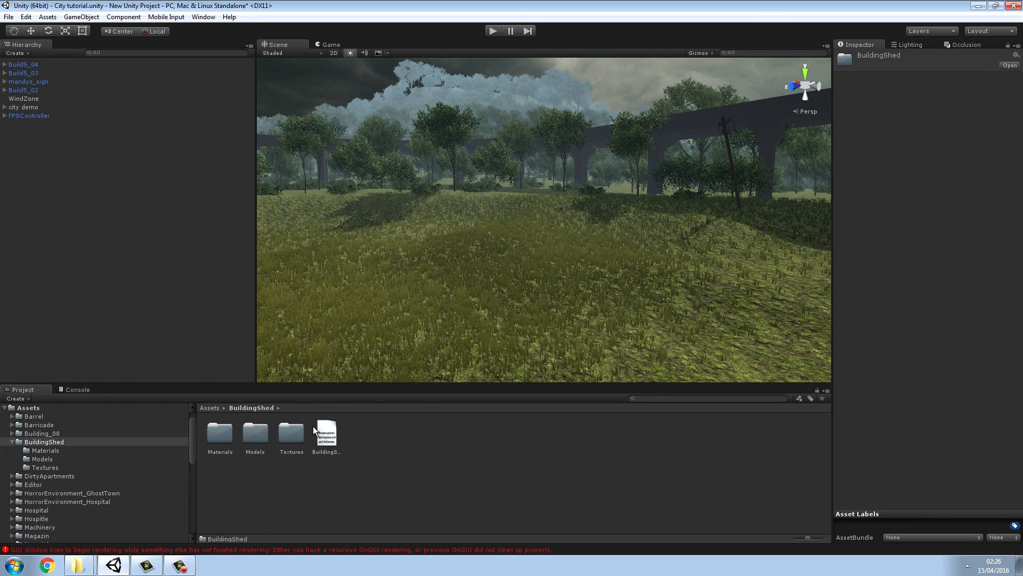
pyautogui.click(211, 407)
# - Place the Building_08 model on the grass at about X 584, Y 43.6, Z 381.5 and select it to check its materials
pyautogui.doubleClick(295, 432)
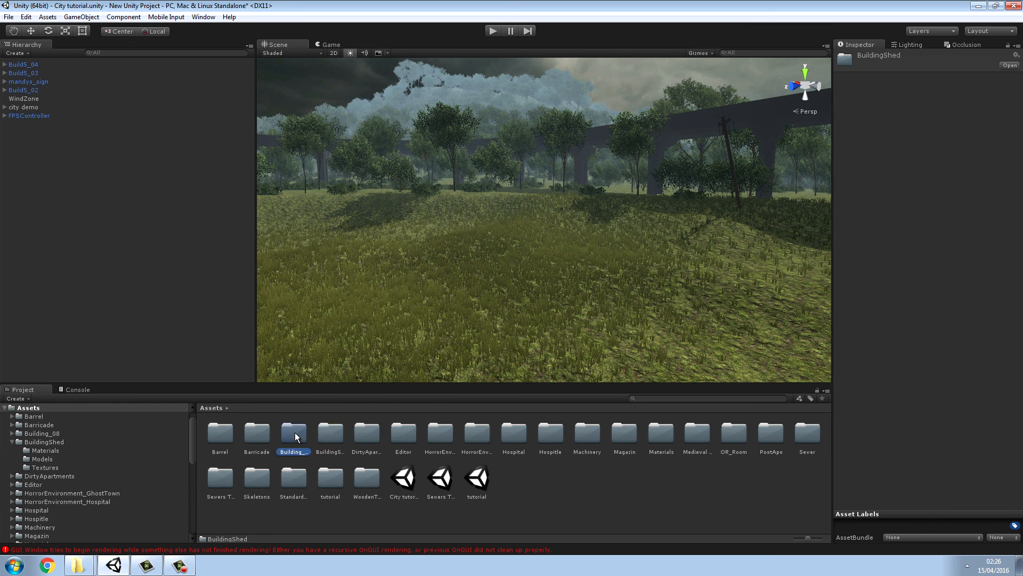
pyautogui.moveTo(290, 435); pyautogui.dragTo(525, 300)
pyautogui.click(524, 445)
pyautogui.moveTo(512, 323); pyautogui.dragTo(651, 331, button='right')
pyautogui.press('w')
pyautogui.press('a')
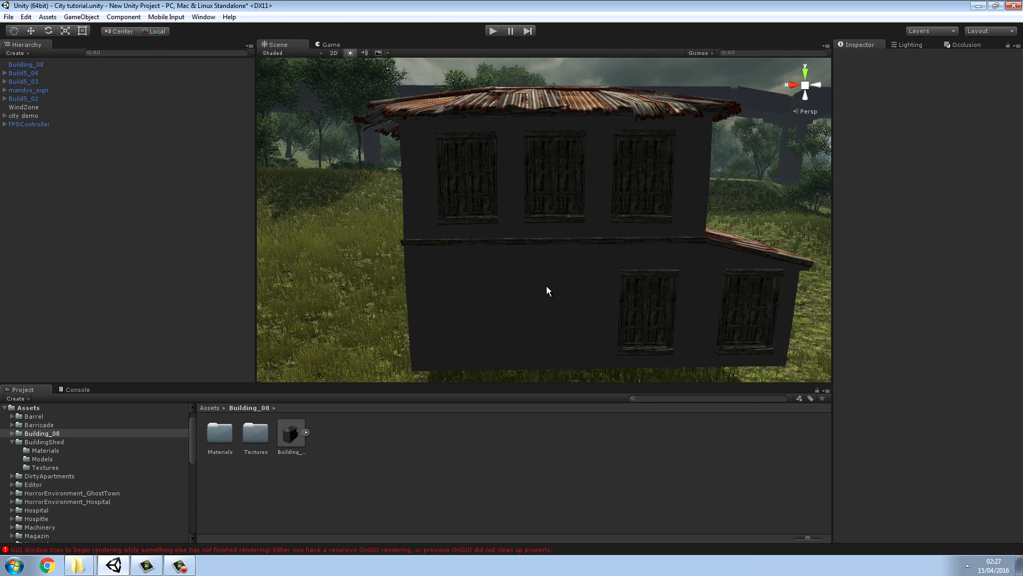
pyautogui.click(546, 291)
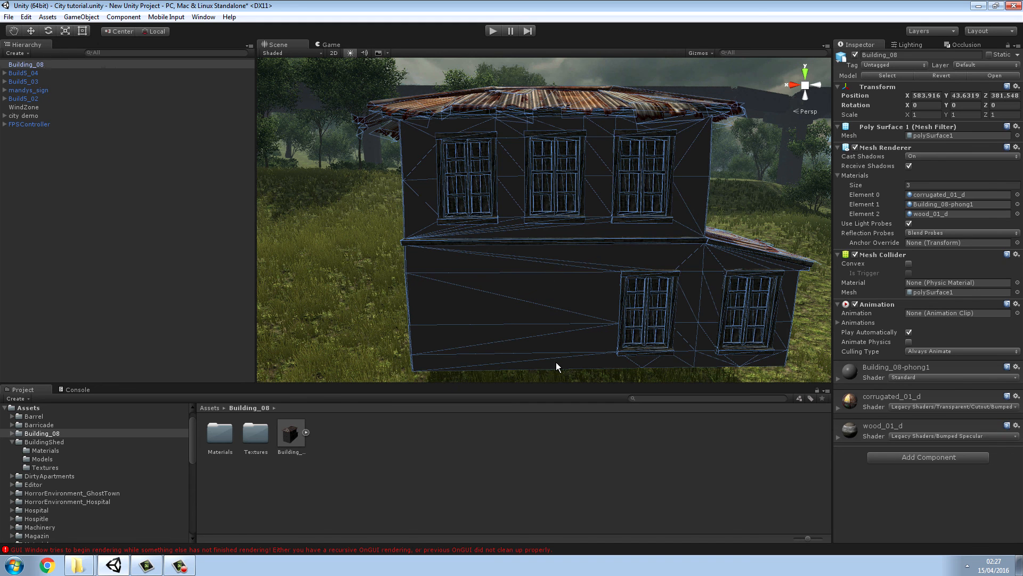
pyautogui.click(565, 446)
pyautogui.click(528, 326)
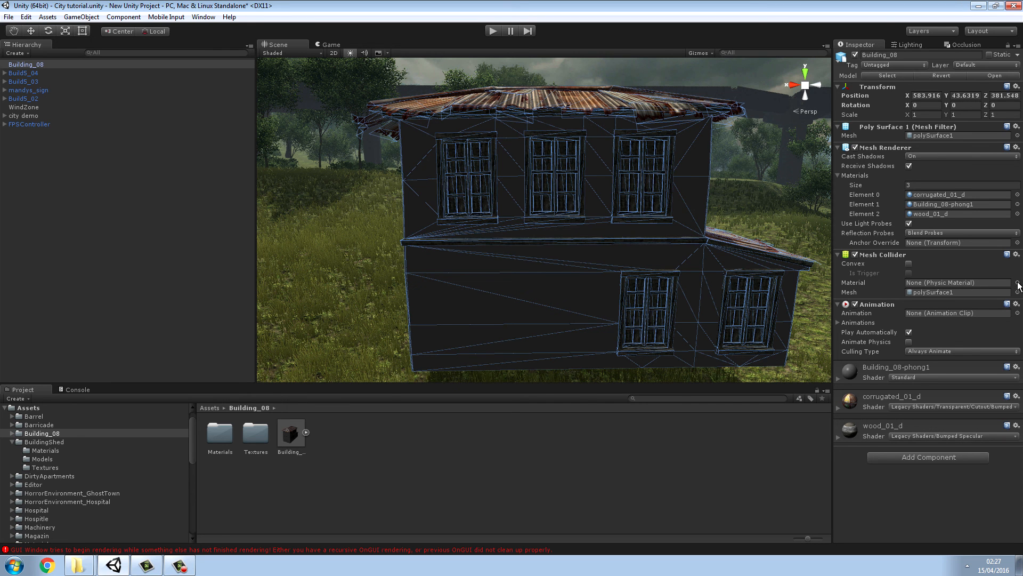
pyautogui.click(178, 563)
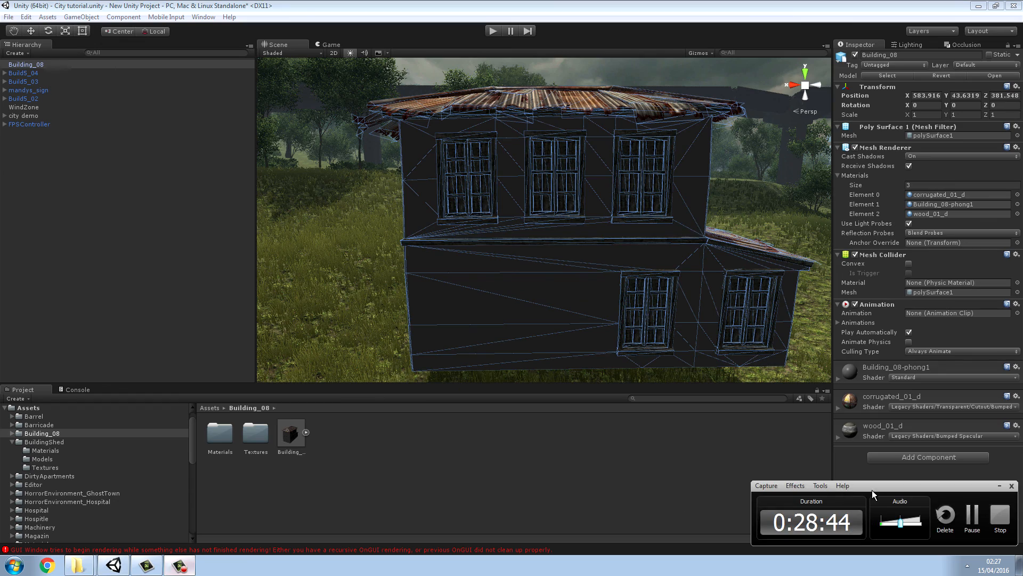
pyautogui.click(972, 514)
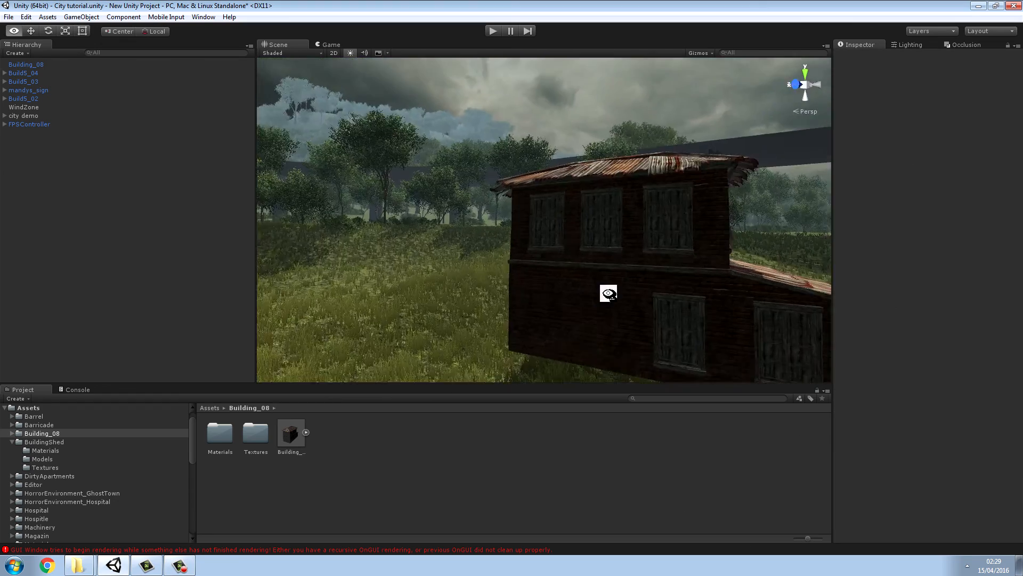
# - Switch the shaders of Building_08's three materials, Building_08-phong1, corrugated_01_d and wood_01_d, to Standard
pyautogui.keyDown('alt'); pyautogui.moveTo(608, 293); pyautogui.dragTo(681, 347); pyautogui.keyUp('alt')
pyautogui.click(535, 276)
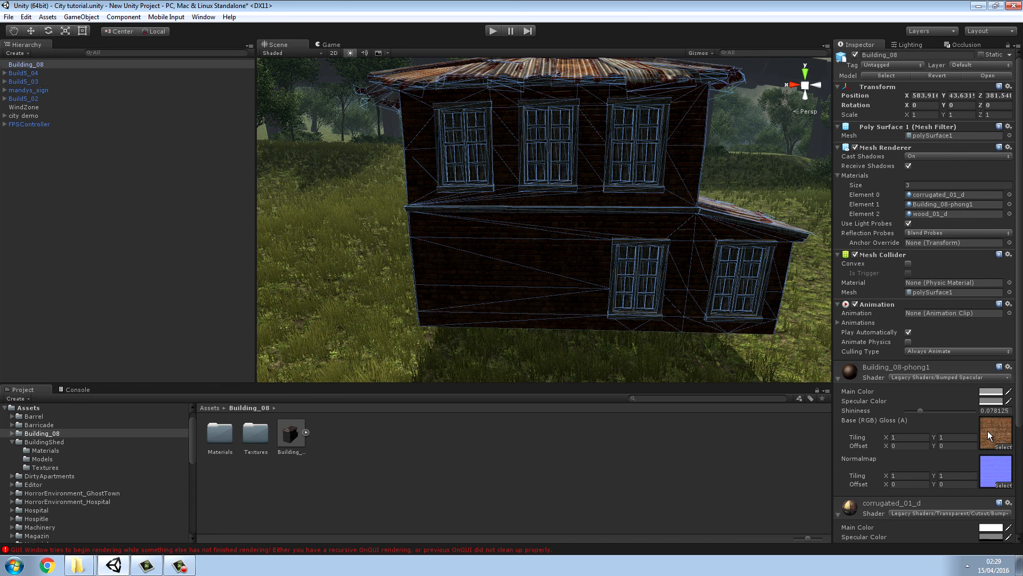
pyautogui.click(986, 378)
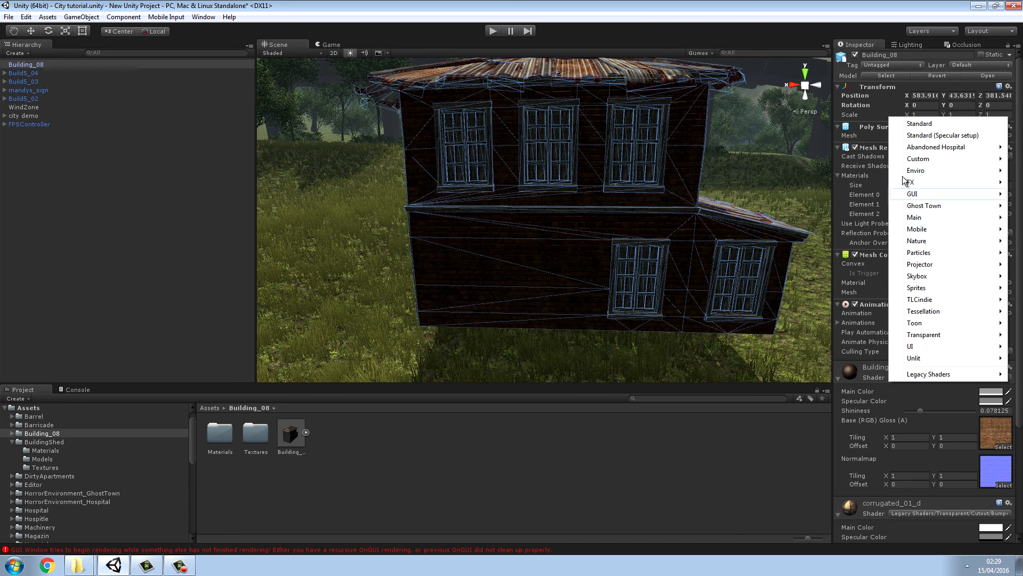
pyautogui.click(926, 126)
pyautogui.scroll(-6, 926, 213)
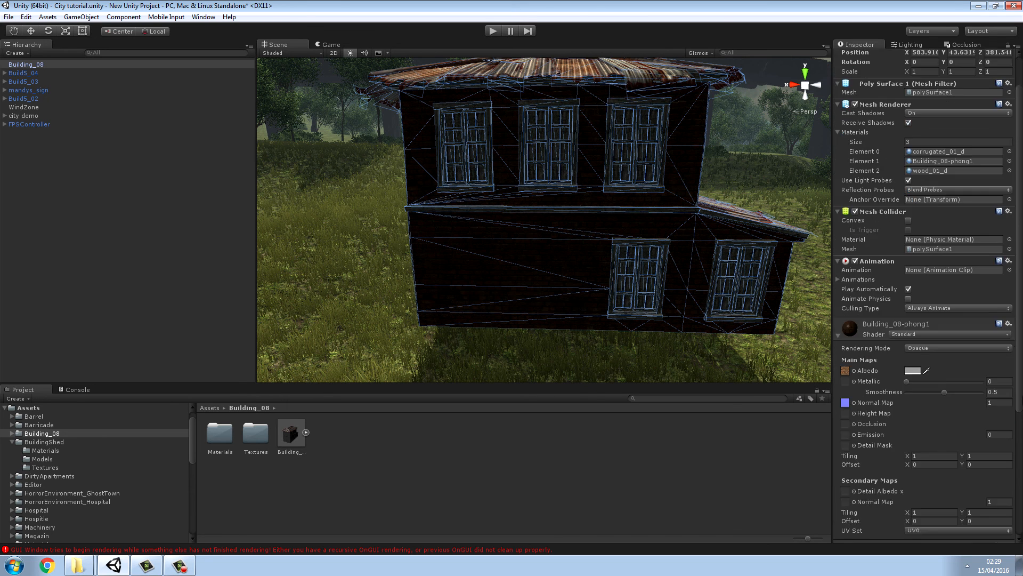
pyautogui.scroll(-1, 925, 214)
pyautogui.click(950, 234)
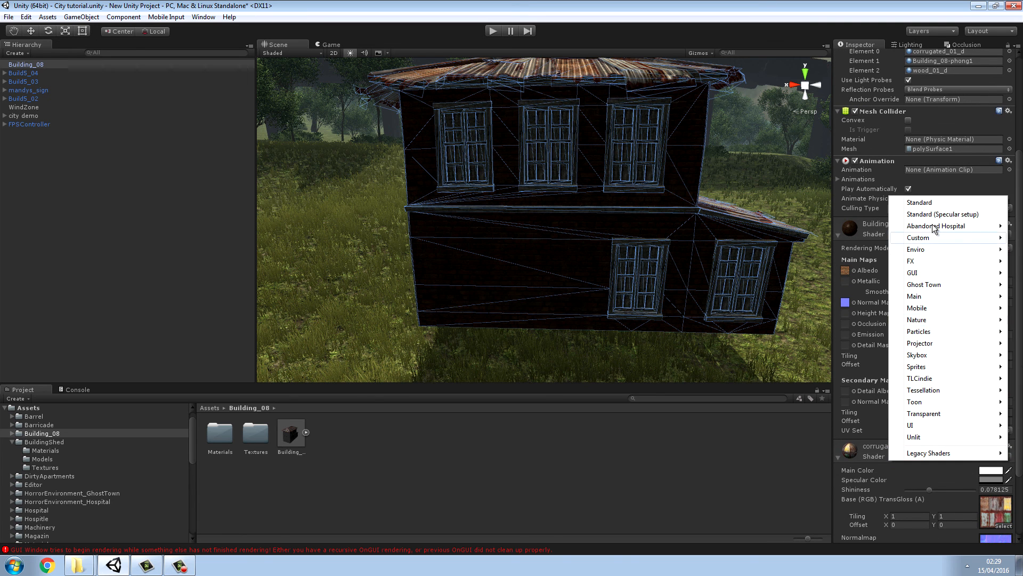
pyautogui.click(930, 203)
pyautogui.moveTo(1020, 388); pyautogui.dragTo(1021, 489)
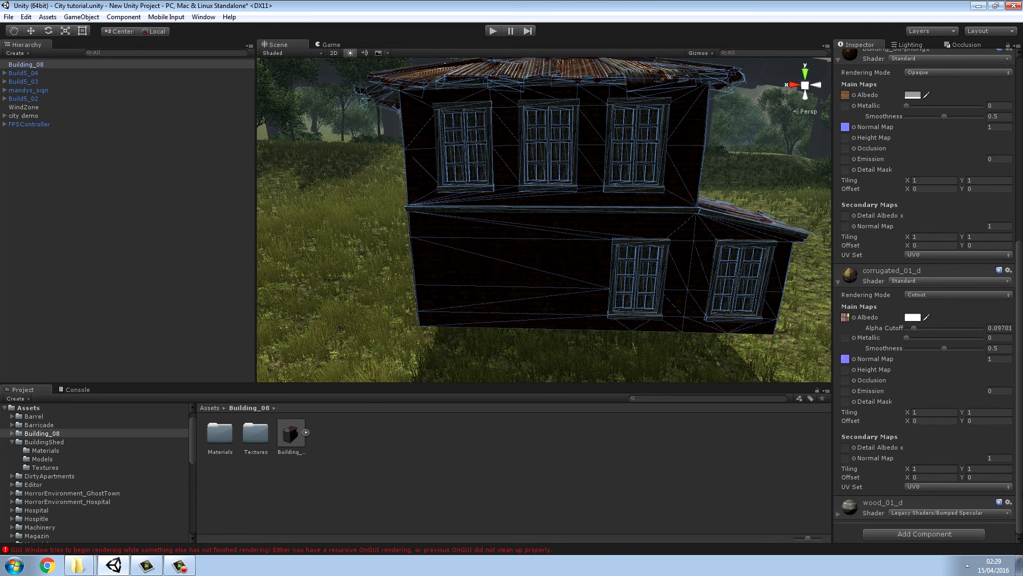
pyautogui.click(1009, 514)
pyautogui.click(919, 258)
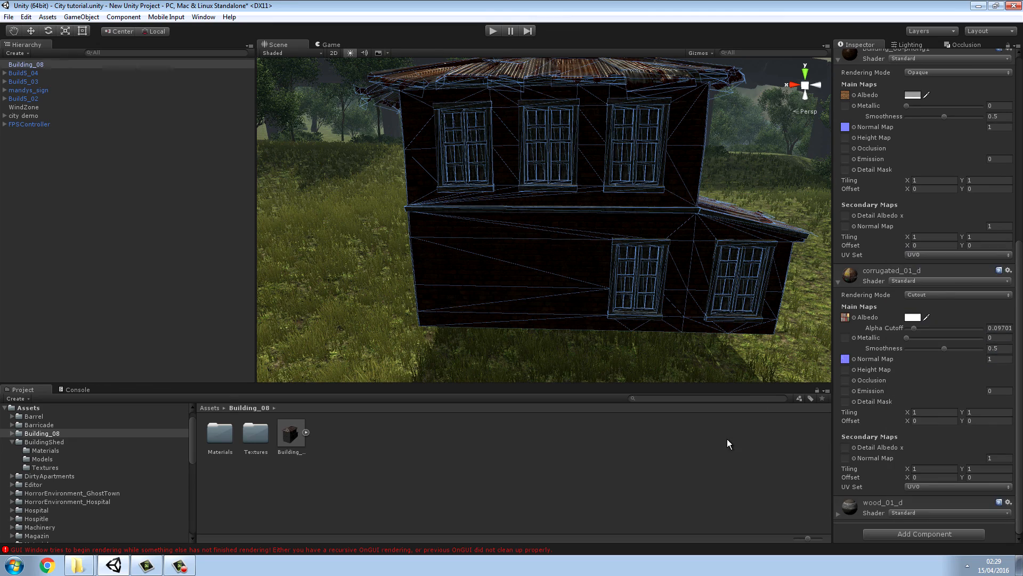
# - Set the shader of Building_08's Building_08-phong1 wall material to Legacy Shaders/Bumped Diffuse
pyautogui.click(665, 322)
pyautogui.press('w')
pyautogui.moveTo(665, 319); pyautogui.dragTo(539, 292, button='right')
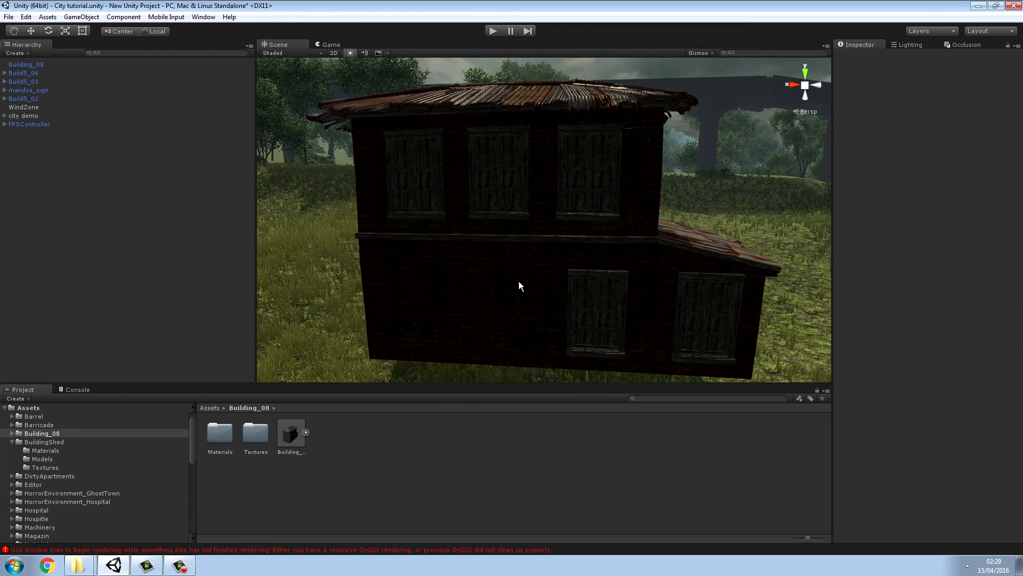
pyautogui.click(521, 286)
pyautogui.moveTo(1021, 352); pyautogui.dragTo(1020, 425)
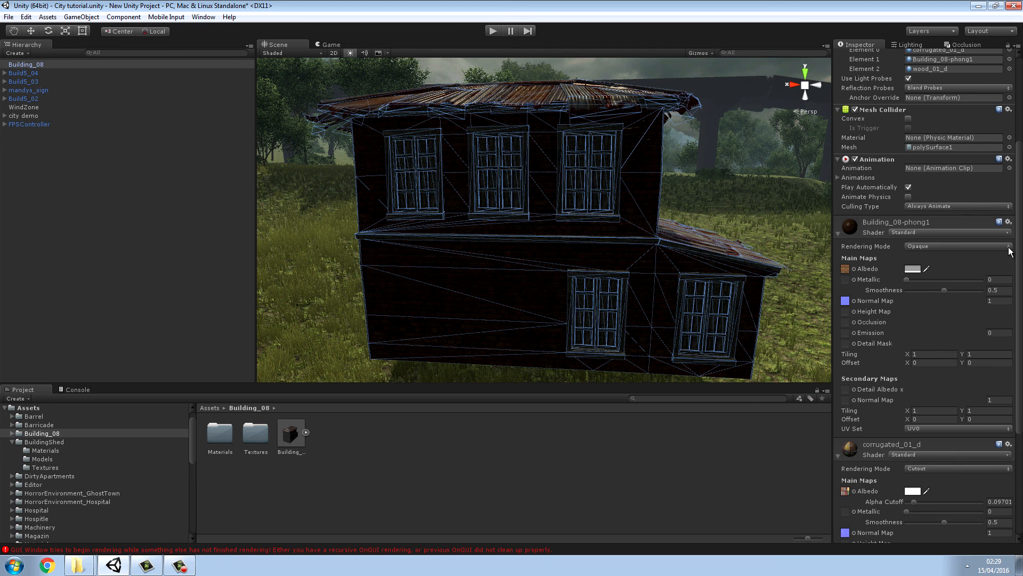
pyautogui.click(839, 235)
pyautogui.click(839, 251)
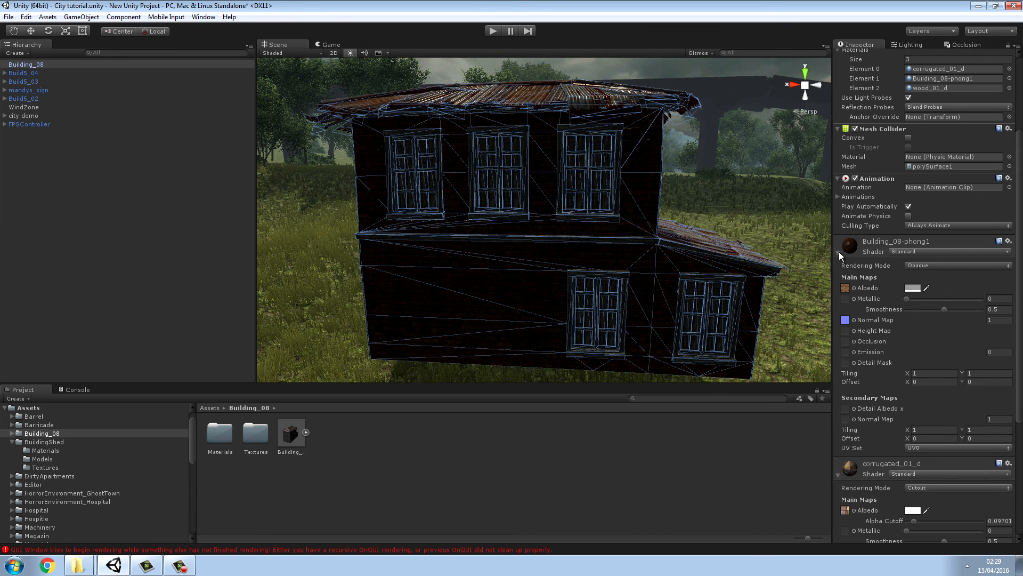
pyautogui.click(1007, 253)
pyautogui.moveTo(935, 515)
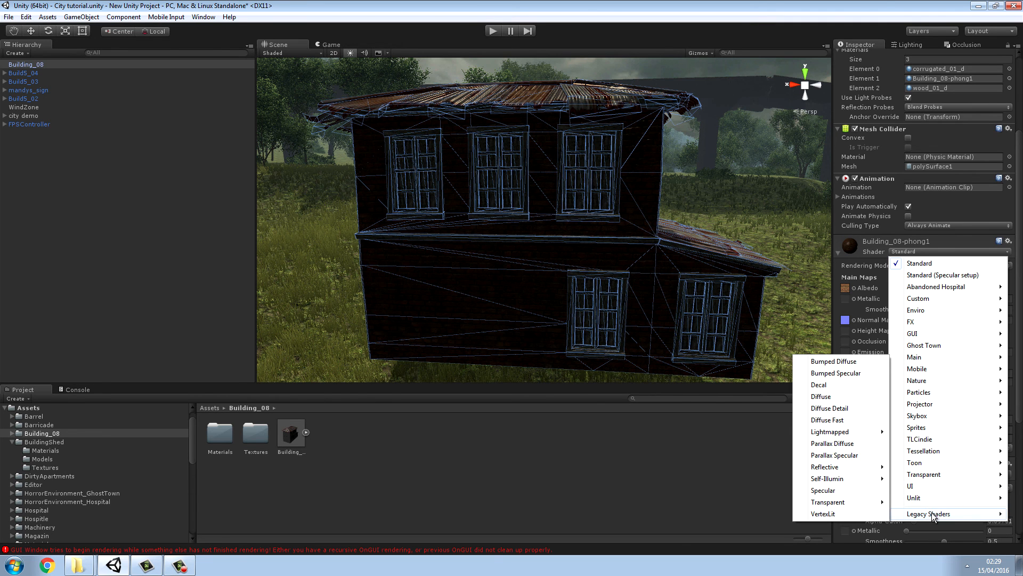
pyautogui.click(867, 361)
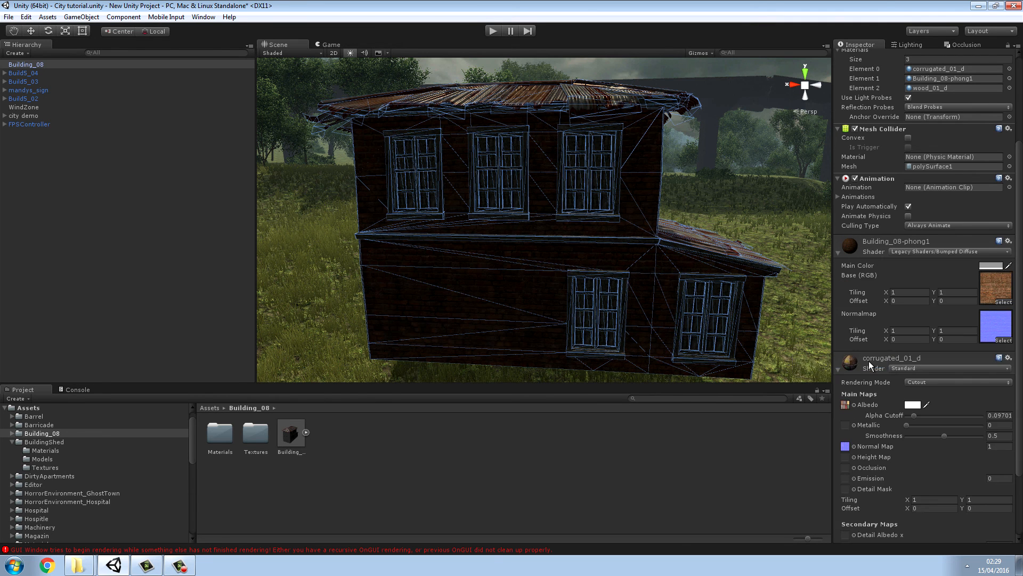
# - Assign the txt_001 brick texture as the Base (RGB) map of Building_08's Building_08-phong1 wall material
pyautogui.click(1004, 302)
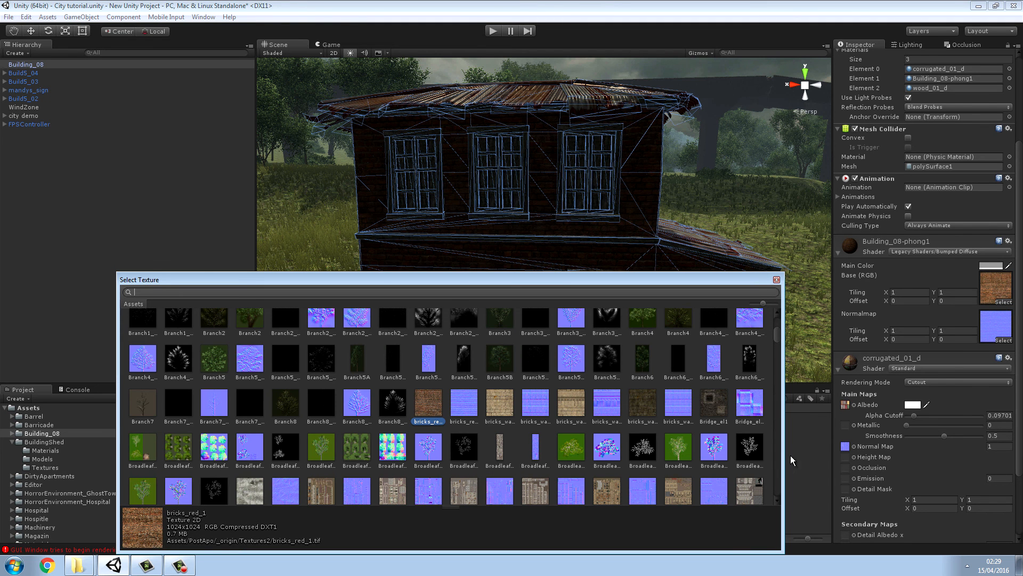
pyautogui.scroll(3, 780, 337)
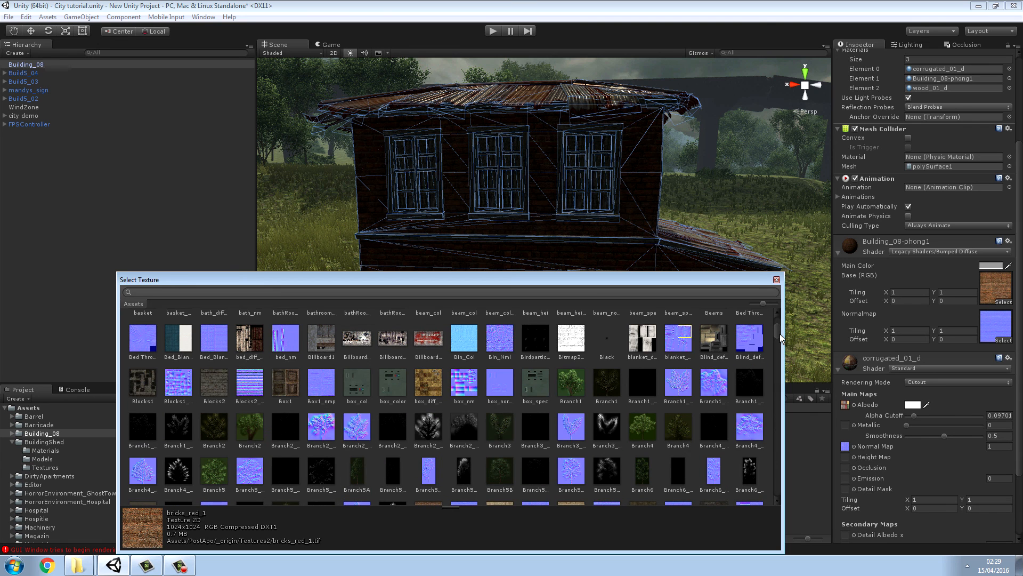
pyautogui.scroll(4, 780, 338)
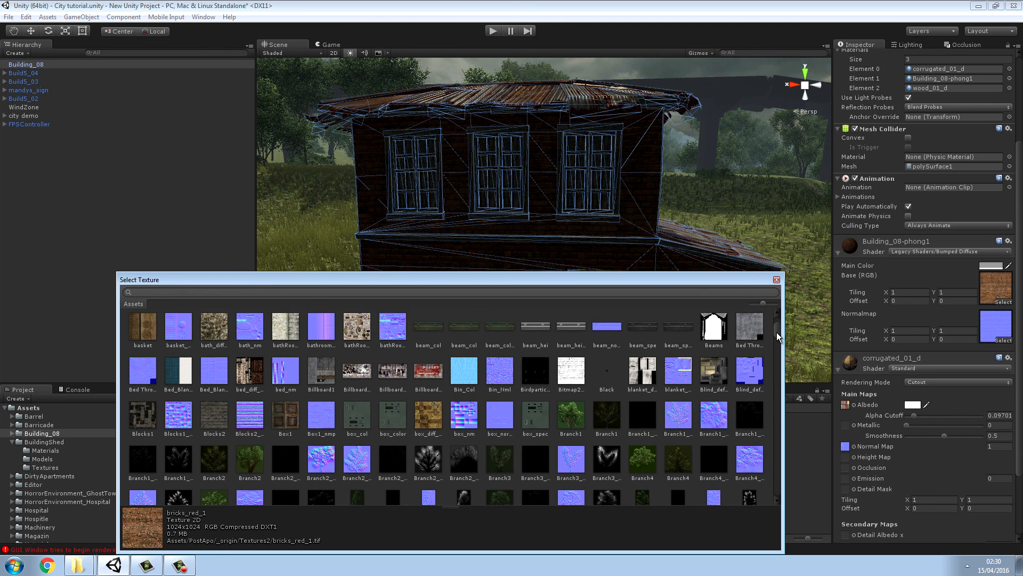
pyautogui.moveTo(778, 327); pyautogui.dragTo(777, 483)
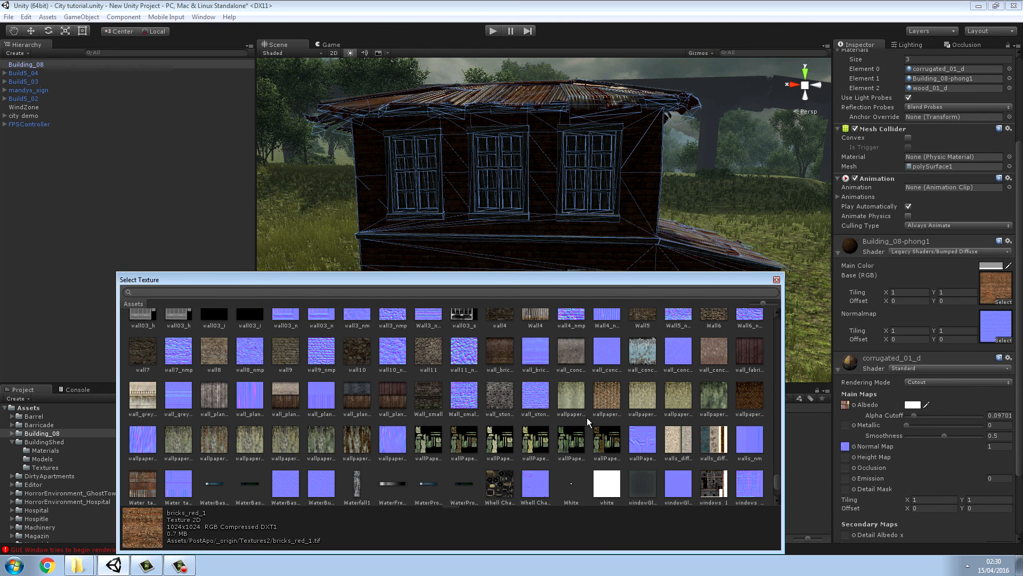
pyautogui.scroll(4, 629, 416)
pyautogui.scroll(3, 630, 415)
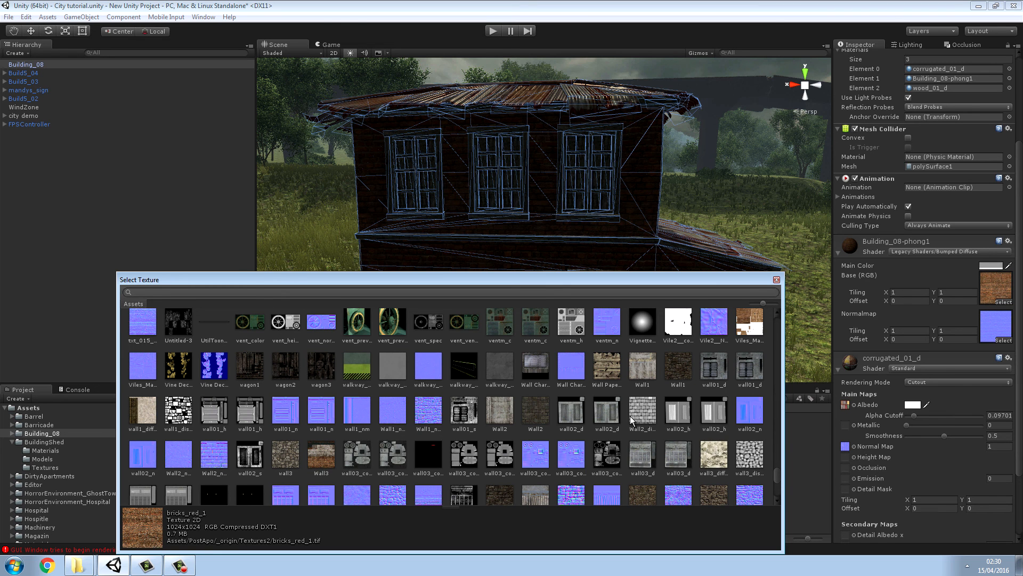
pyautogui.scroll(3, 631, 419)
pyautogui.scroll(5, 630, 419)
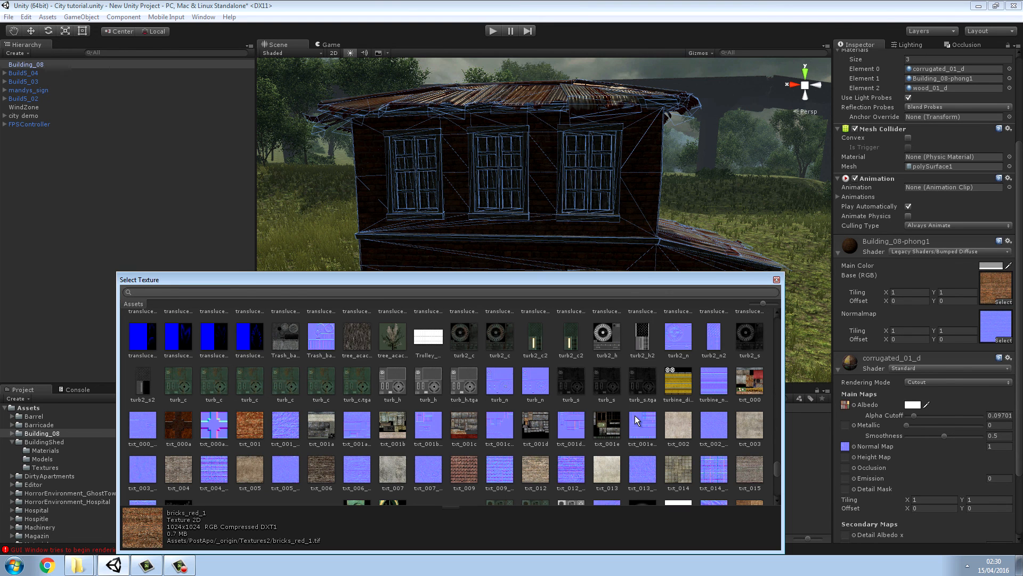
pyautogui.scroll(3, 633, 414)
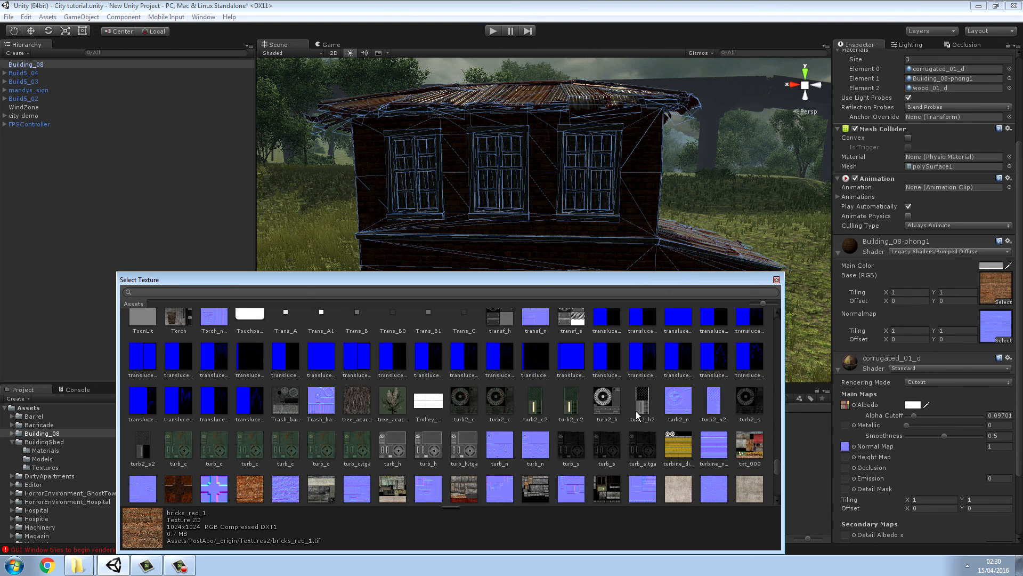
pyautogui.scroll(-1, 645, 411)
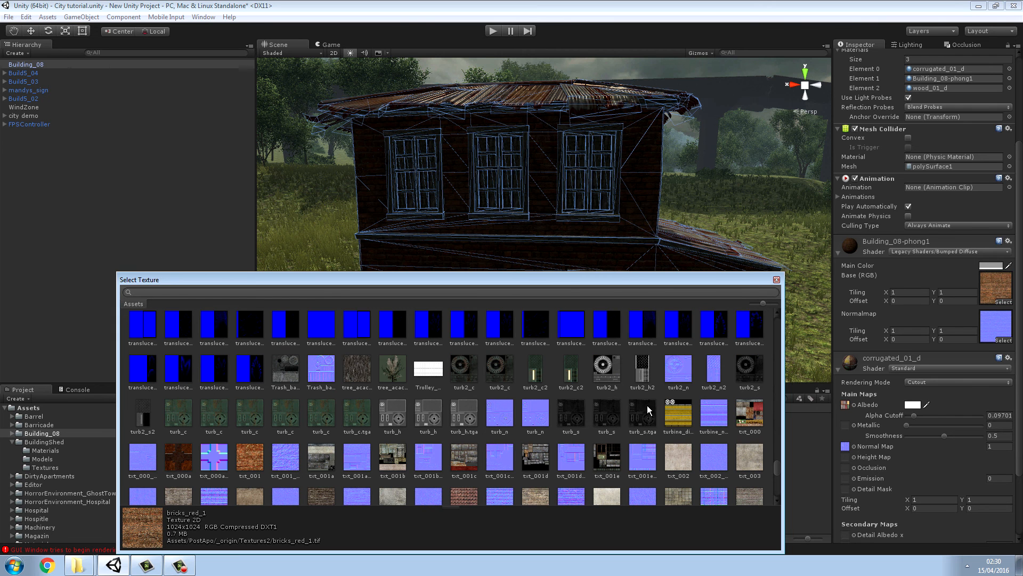
pyautogui.click(248, 464)
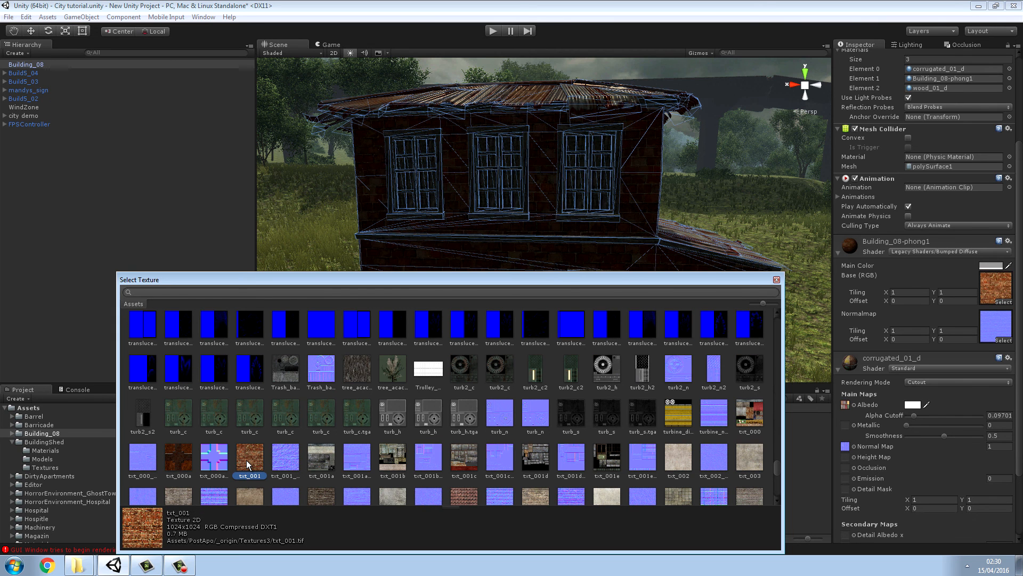
# - Replace the base texture of the Building_08-phong1 wall material with tomb4
pyautogui.moveTo(669, 281)
pyautogui.mouseDown()
pyautogui.moveTo(664, 388)
pyautogui.moveTo(689, 279)
pyautogui.mouseUp()
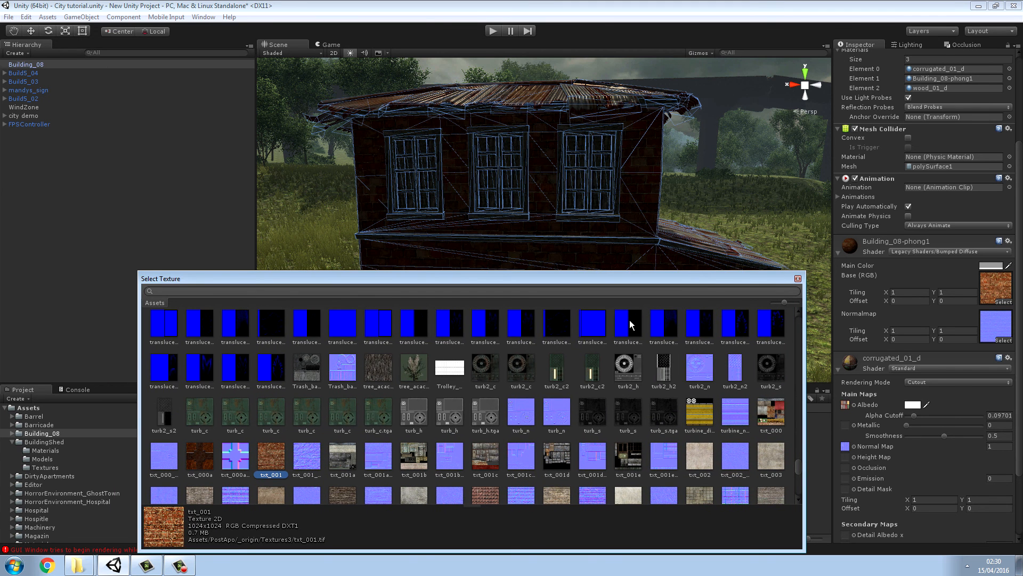
pyautogui.scroll(3, 527, 386)
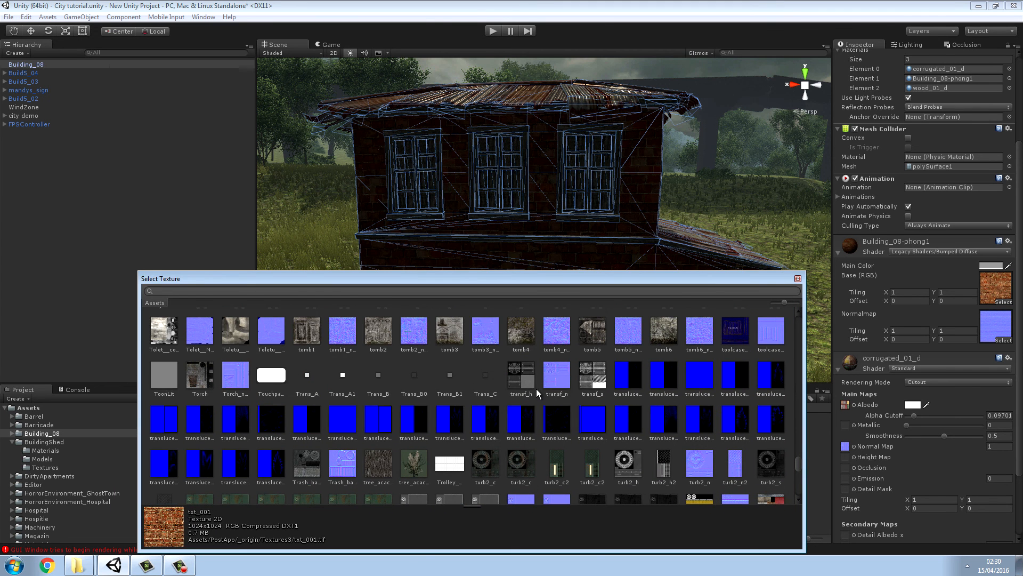
pyautogui.scroll(1, 541, 388)
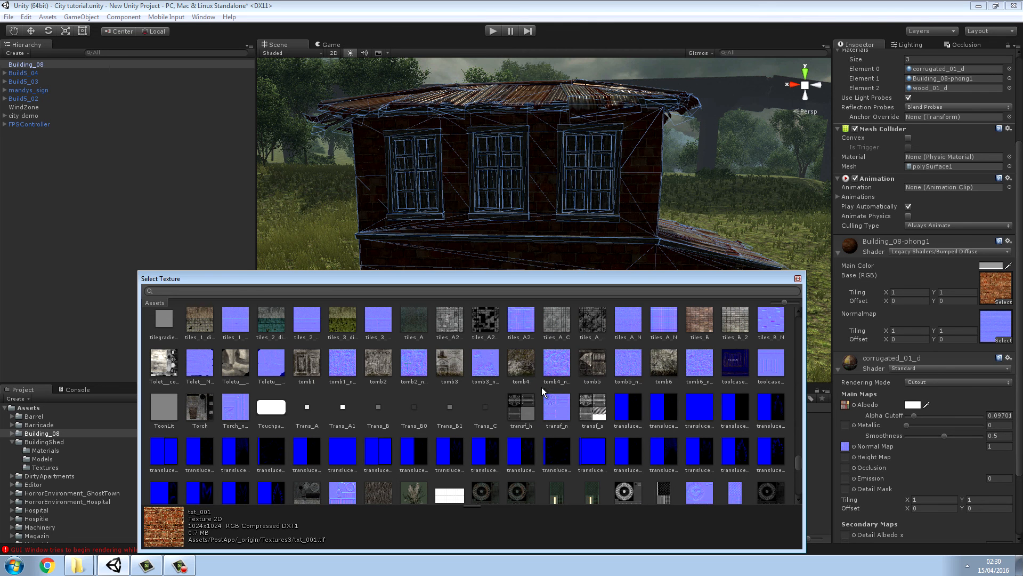
pyautogui.click(526, 363)
pyautogui.moveTo(602, 280)
pyautogui.mouseDown()
pyautogui.moveTo(551, 398)
pyautogui.moveTo(591, 276)
pyautogui.mouseUp()
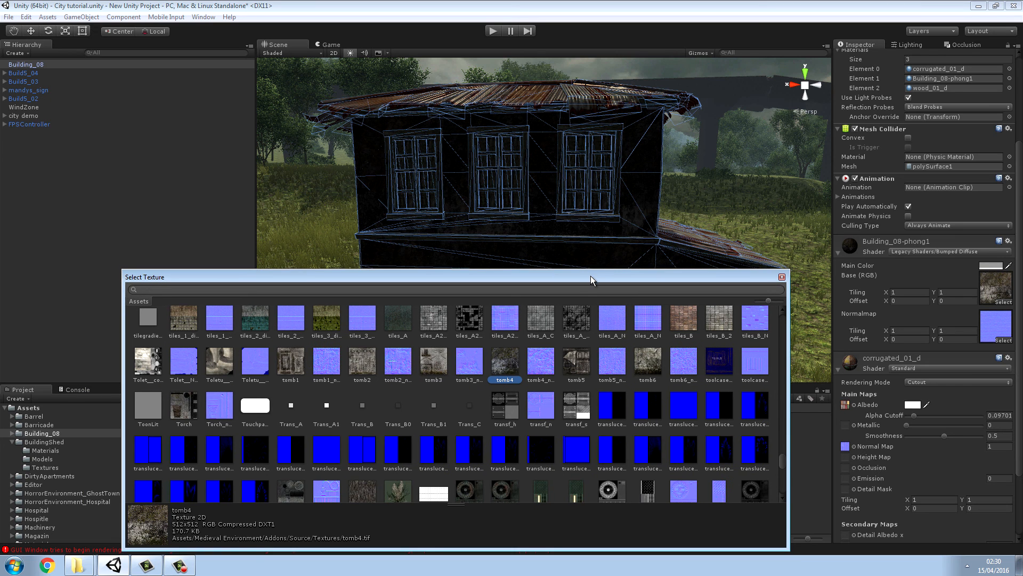
pyautogui.click(1007, 342)
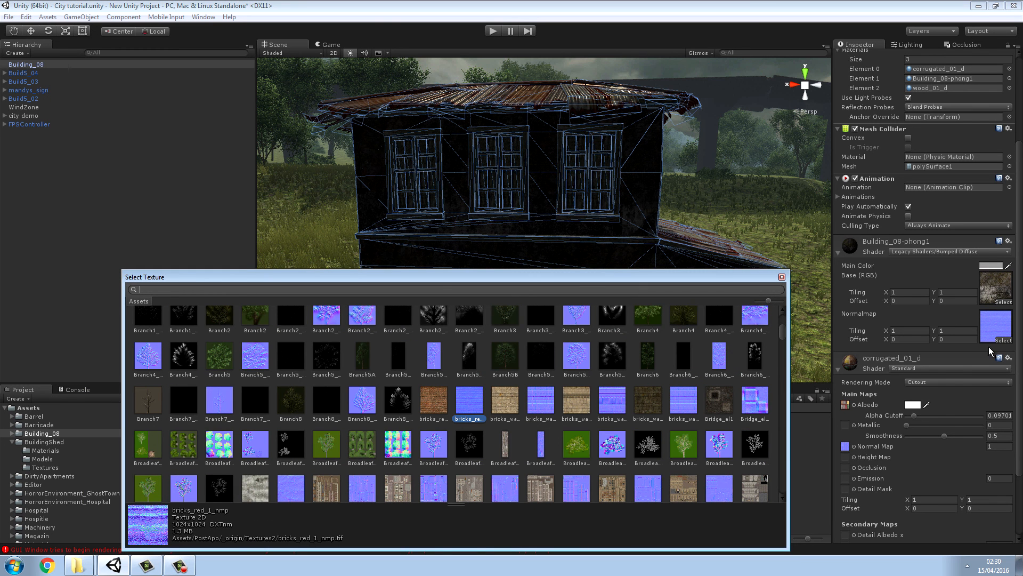
pyautogui.scroll(-2, 782, 336)
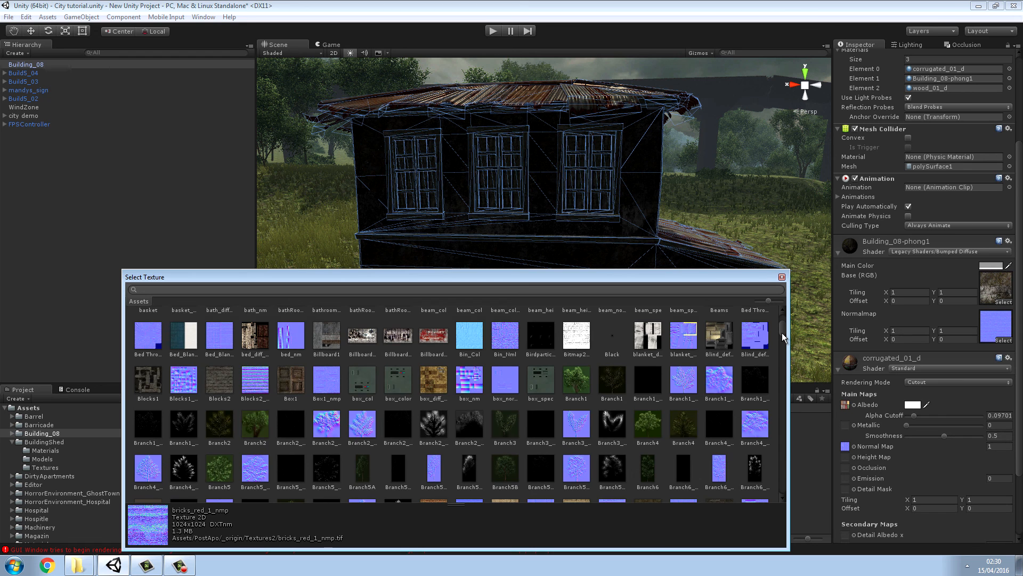
pyautogui.scroll(-2, 782, 333)
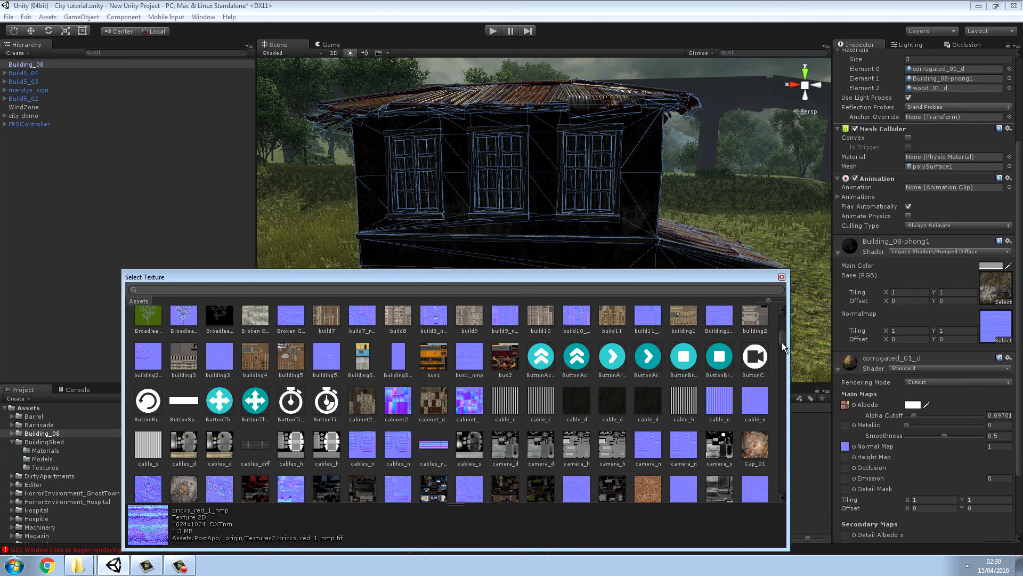
pyautogui.scroll(-3, 782, 342)
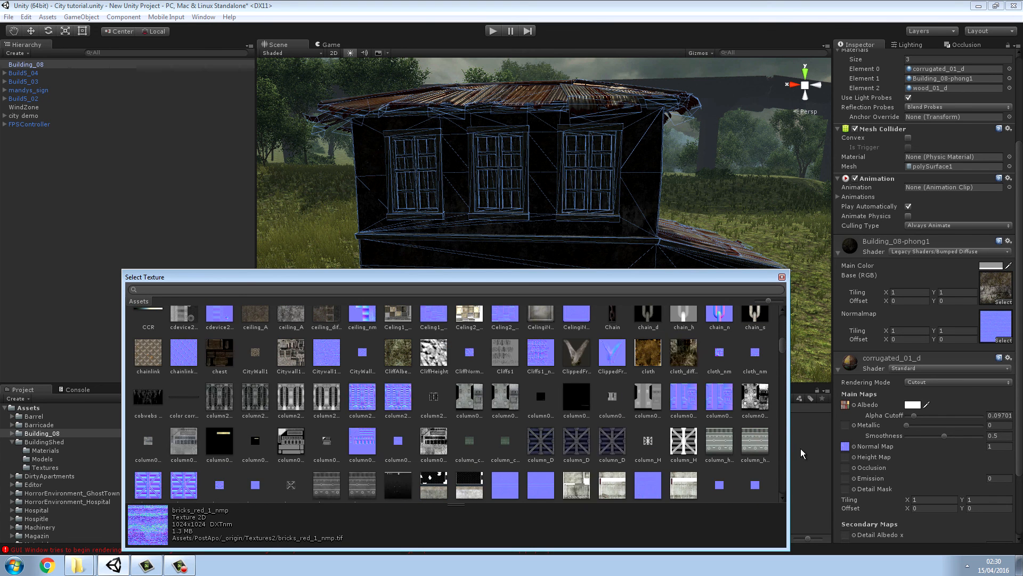
pyautogui.click(782, 277)
pyautogui.click(531, 517)
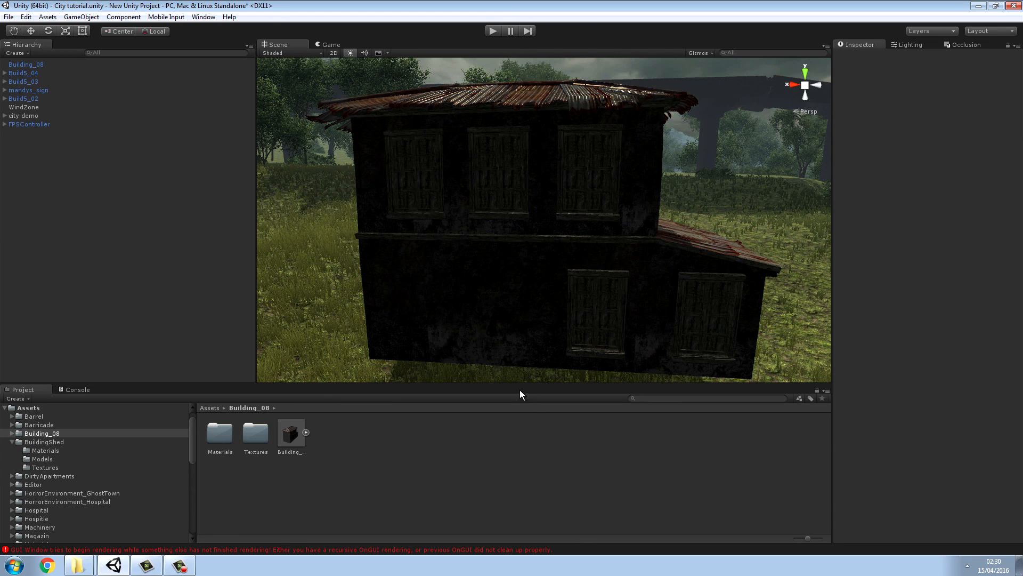
# - Reselect Building_08 and set both the normal map and the base texture of its Building_08-phong1 material to None
pyautogui.keyDown('alt'); pyautogui.moveTo(499, 324); pyautogui.dragTo(528, 299); pyautogui.keyUp('alt')
pyautogui.click(526, 303)
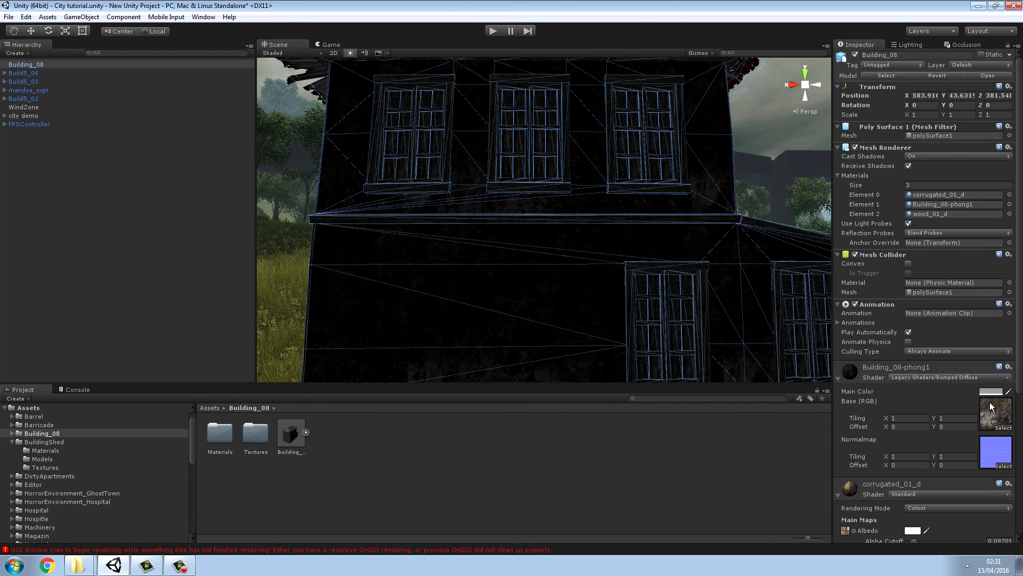
pyautogui.click(1003, 466)
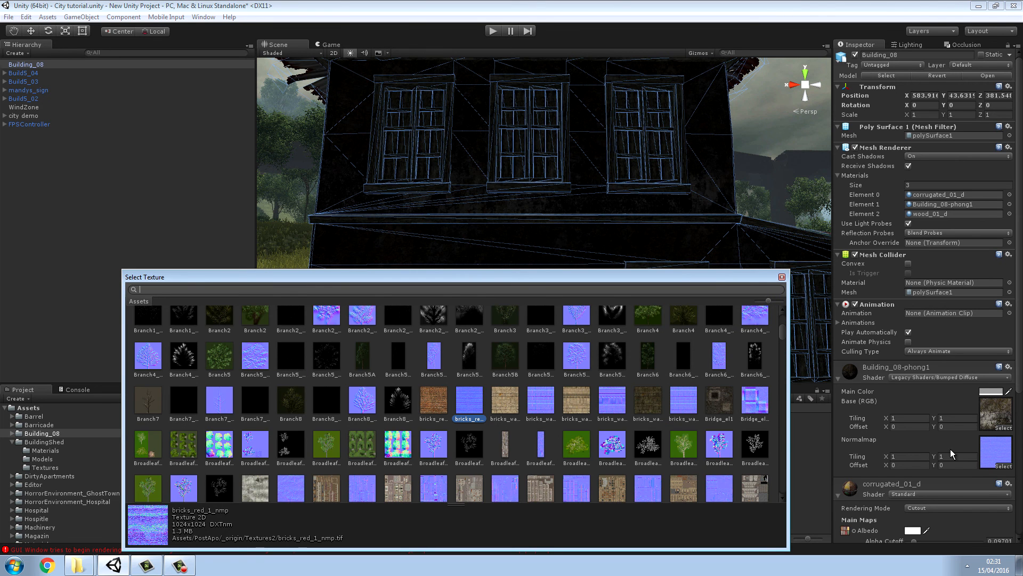
pyautogui.moveTo(785, 334); pyautogui.dragTo(803, 491)
pyautogui.click(803, 494)
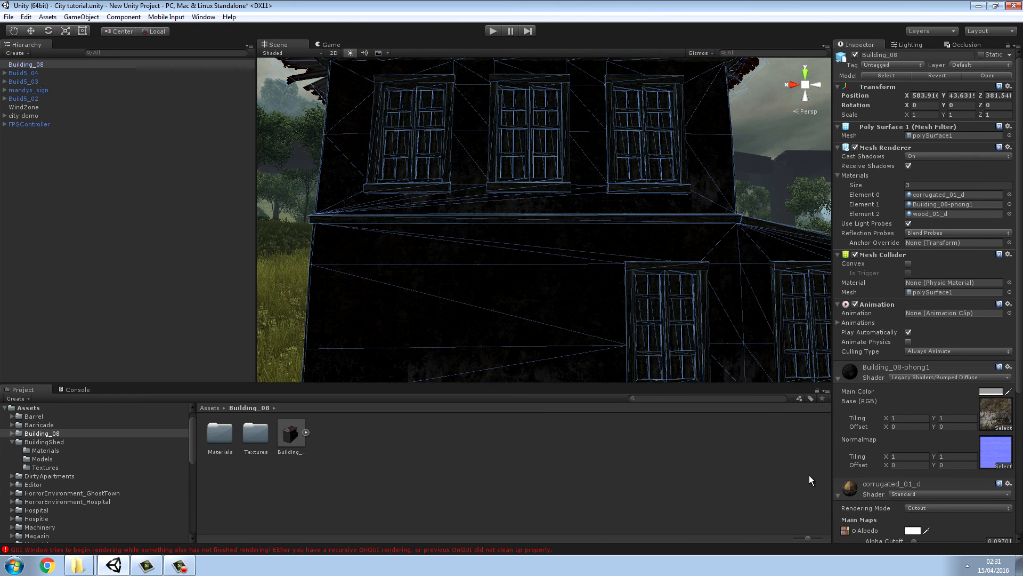
pyautogui.click(1000, 464)
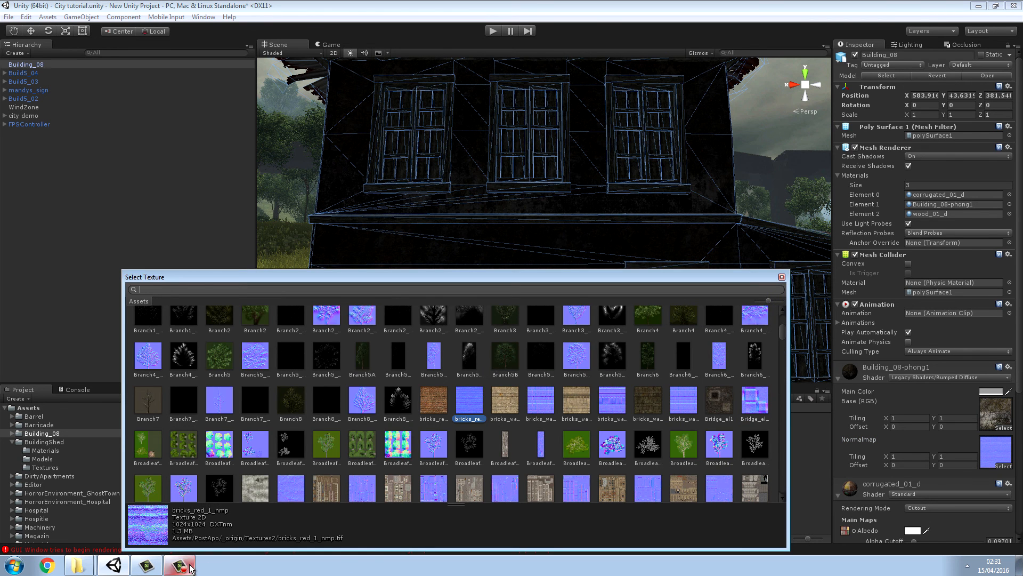
pyautogui.click(190, 569)
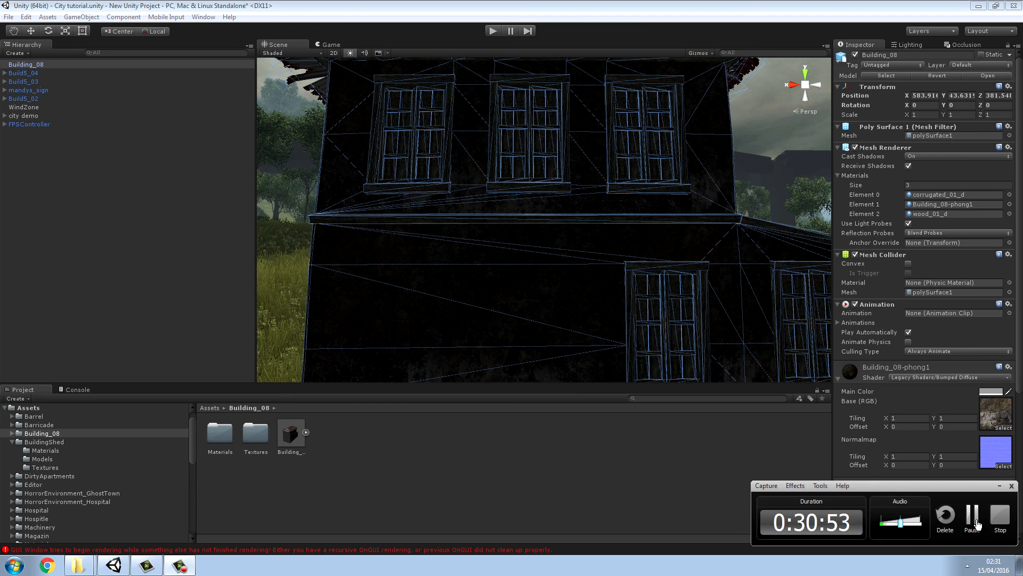
pyautogui.click(973, 516)
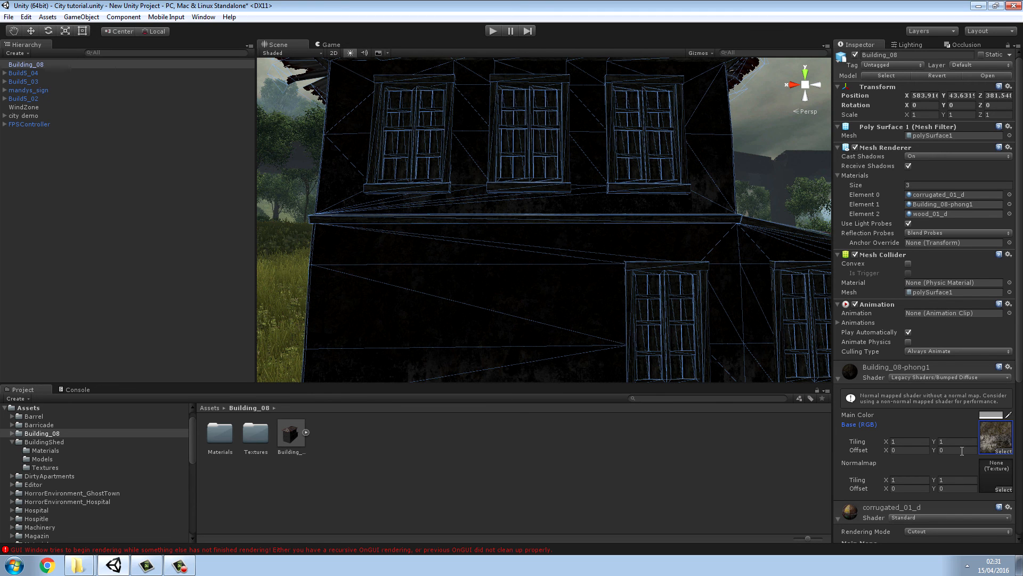
pyautogui.click(1004, 451)
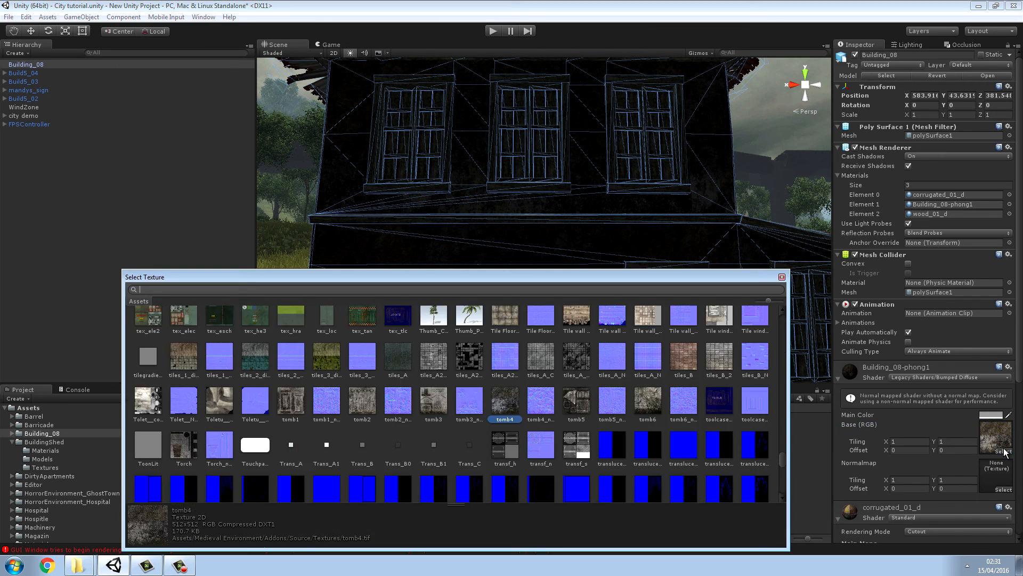
pyautogui.moveTo(781, 457); pyautogui.dragTo(787, 315)
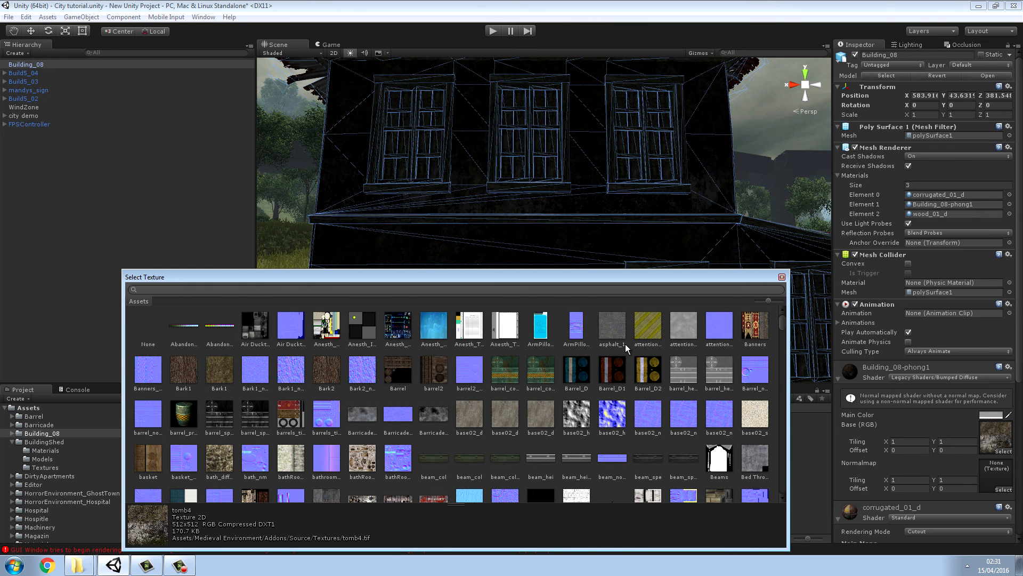
pyautogui.doubleClick(143, 333)
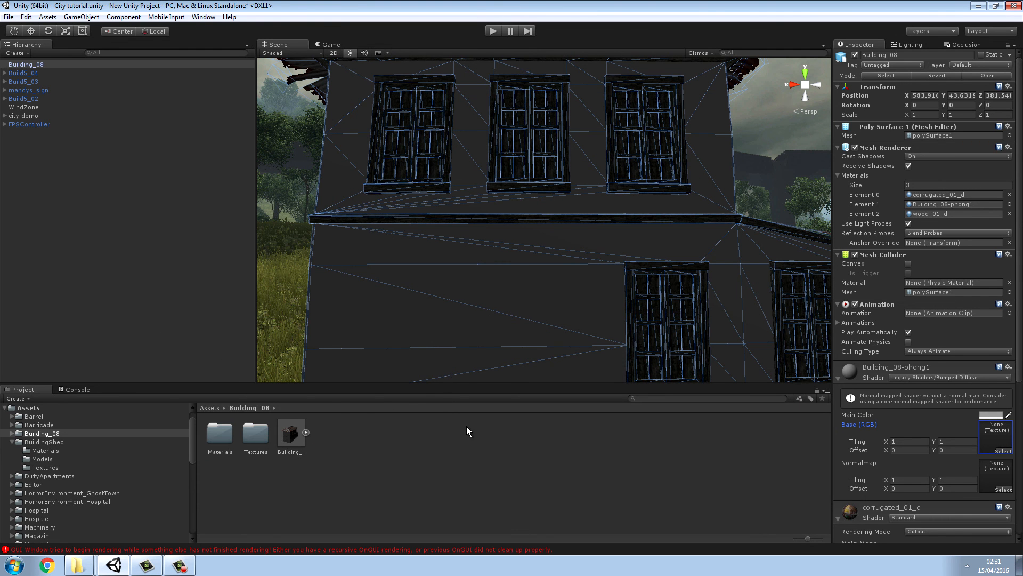
# - Delete the Building_08 model from the scene
pyautogui.click(489, 448)
pyautogui.rightClick(414, 455)
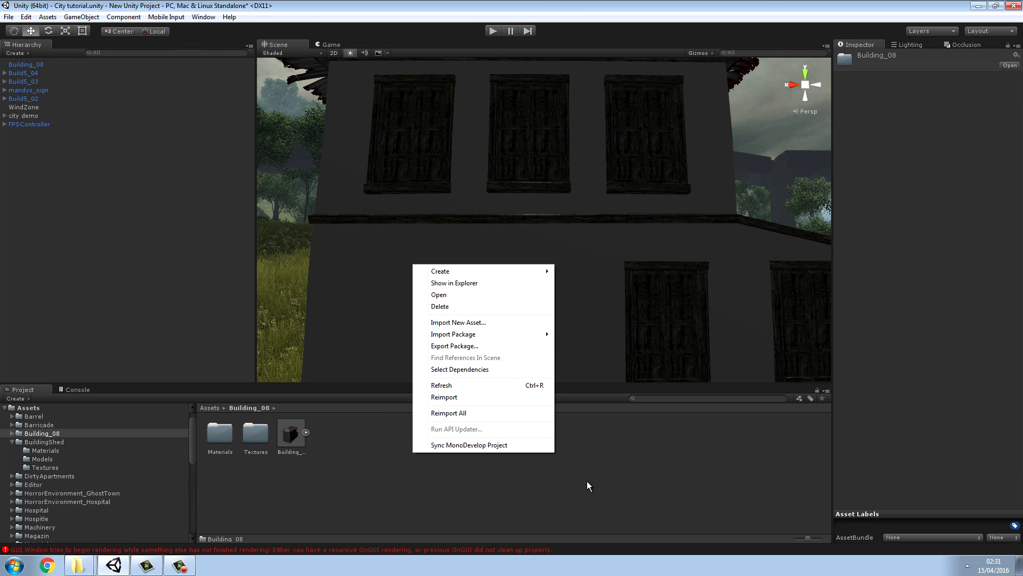
pyautogui.click(584, 449)
pyautogui.scroll(-3, 559, 238)
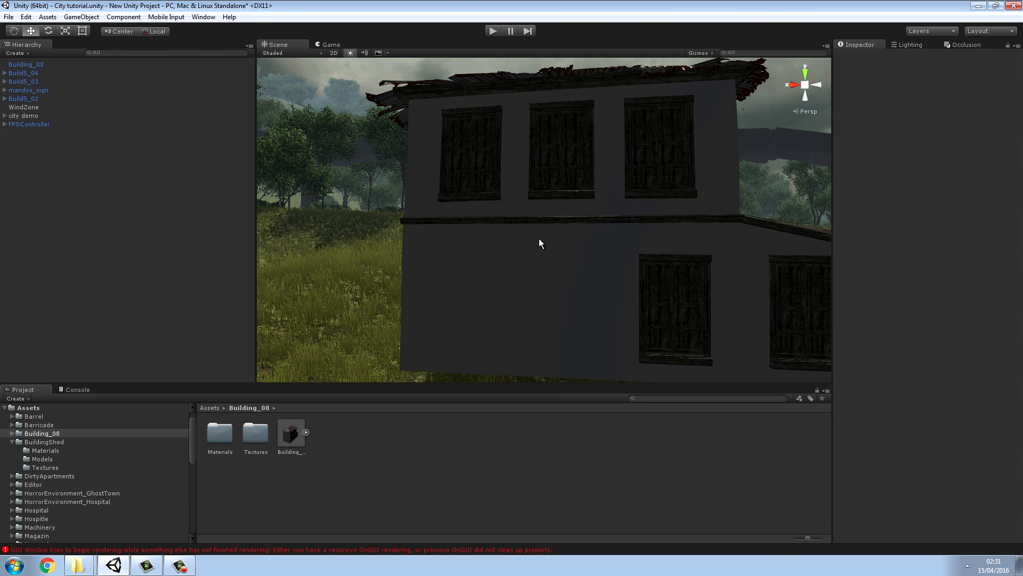
pyautogui.click(536, 268)
pyautogui.press('Delete')
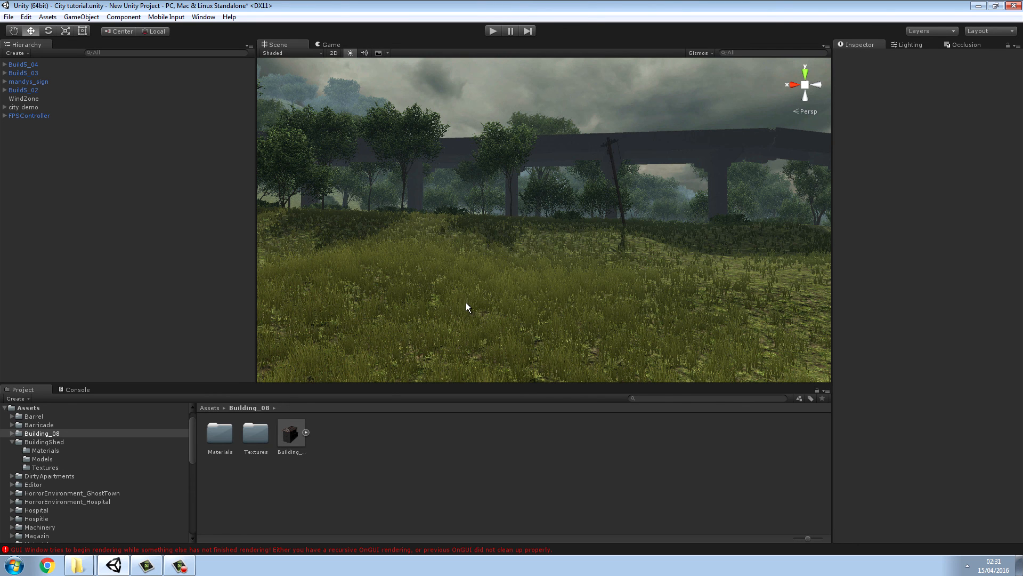
# - Import all assets of the custom package Shanty Town Lean-to Five and show the root Assets folder
pyautogui.click(51, 18)
pyautogui.moveTo(70, 91)
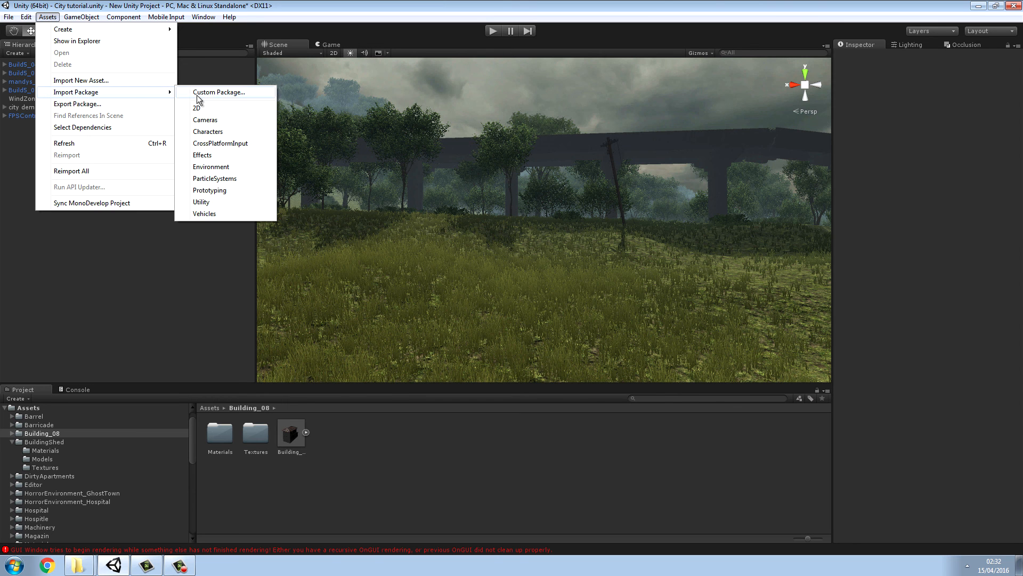
pyautogui.click(198, 93)
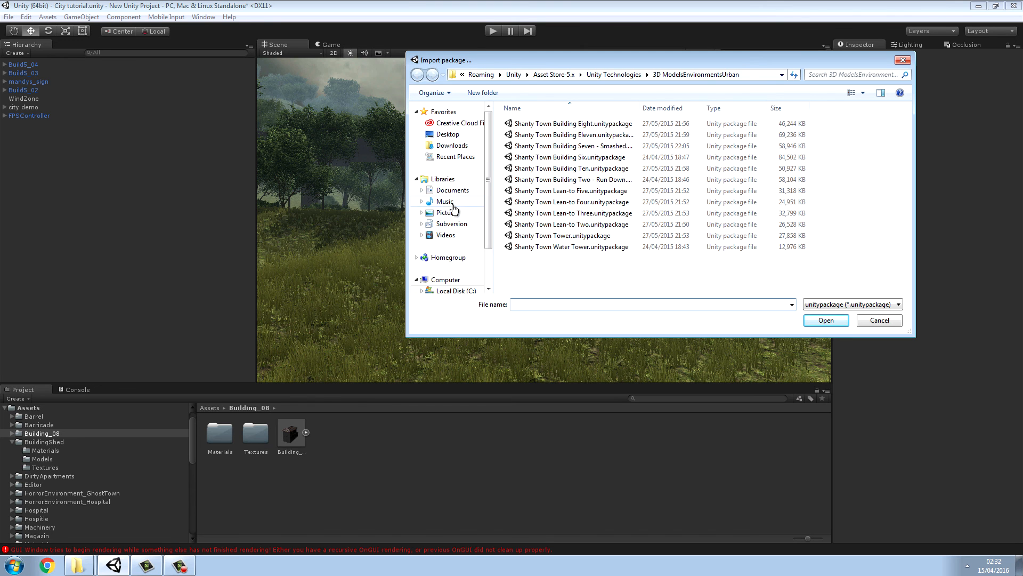
pyautogui.doubleClick(522, 193)
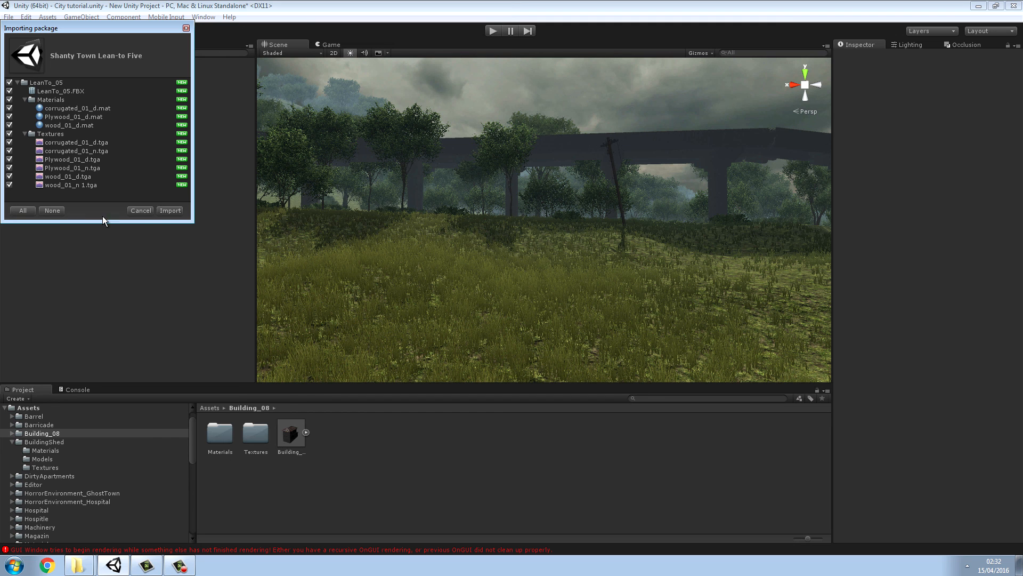
pyautogui.click(168, 210)
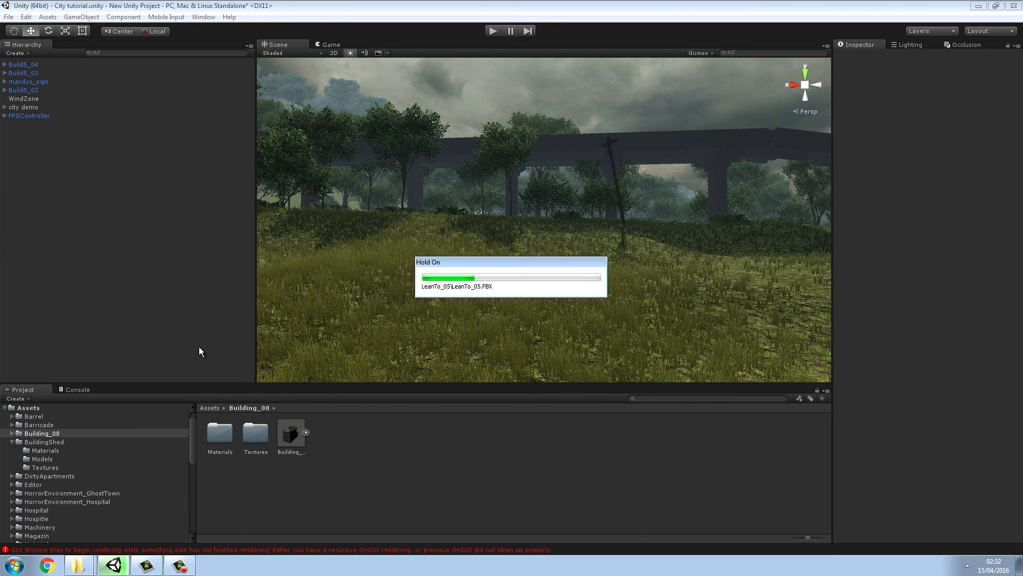
pyautogui.click(207, 408)
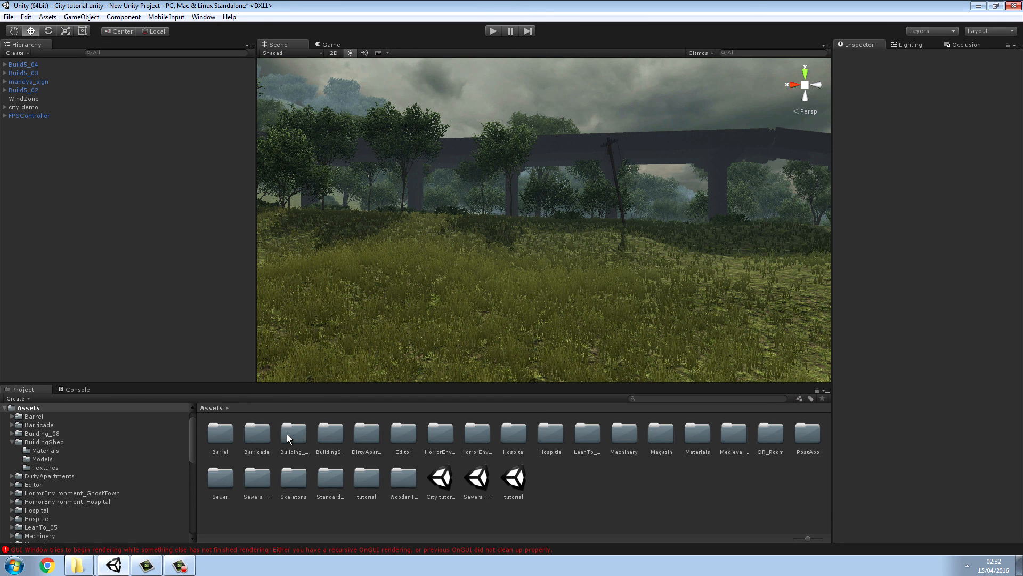
# - Look through the WoodenTower, Building_08 and BuildingShed asset folders for the newly imported lean-to model
pyautogui.doubleClick(410, 485)
pyautogui.click(211, 408)
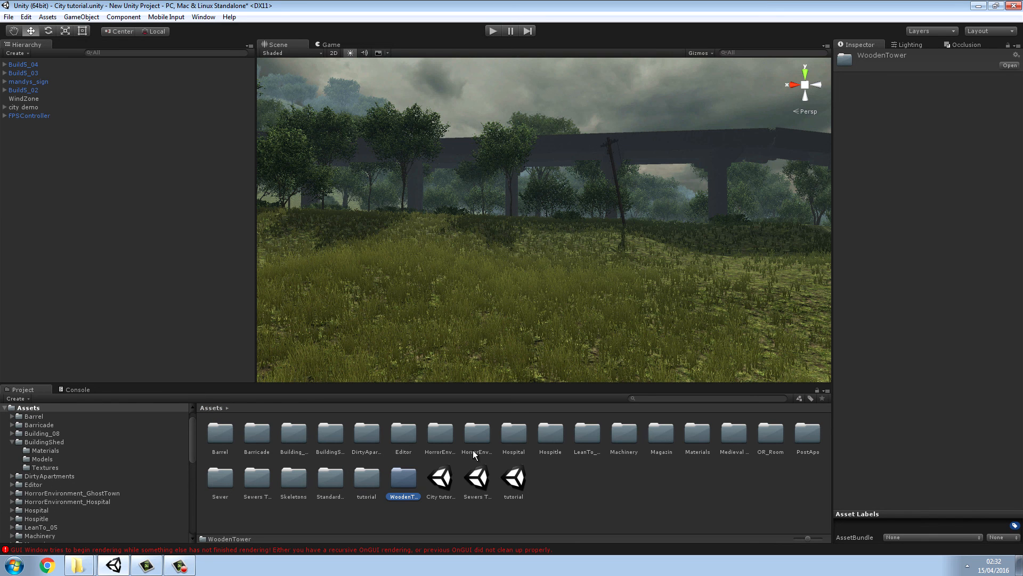
pyautogui.doubleClick(293, 436)
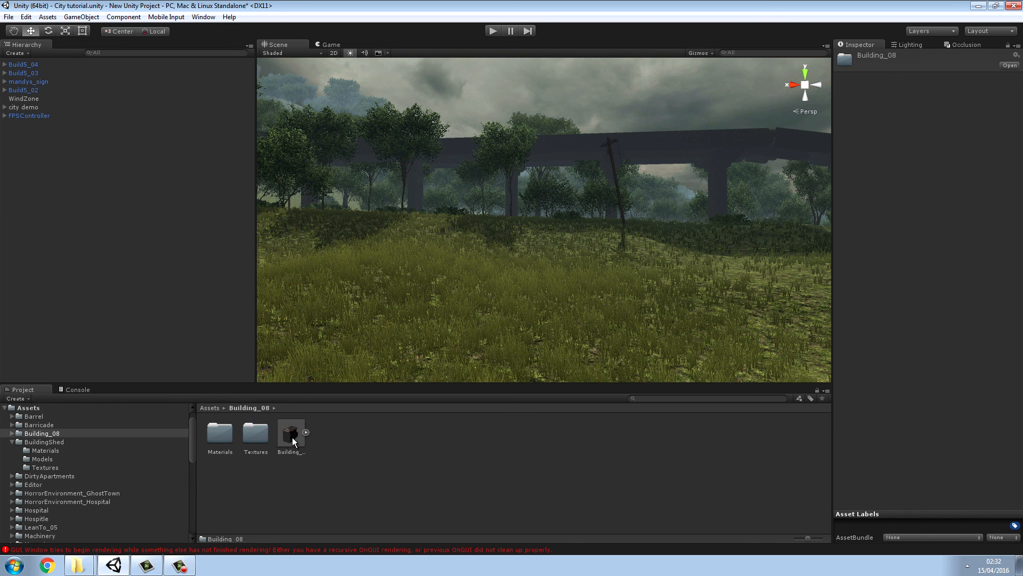
pyautogui.click(211, 408)
pyautogui.doubleClick(334, 439)
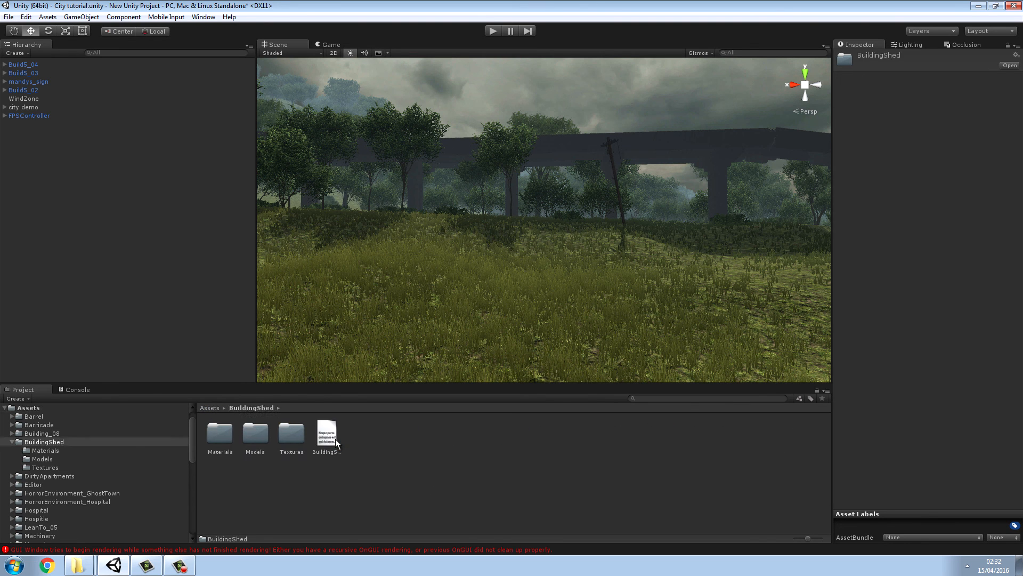
pyautogui.click(207, 408)
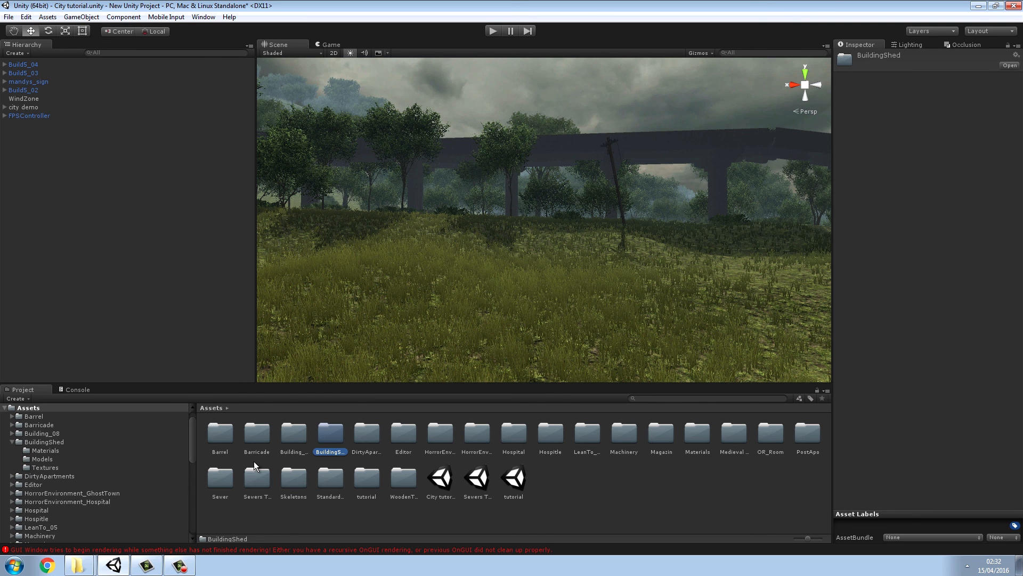
# - Try out the Barricades model from the Barricade folder in the scene and delete it
pyautogui.doubleClick(256, 435)
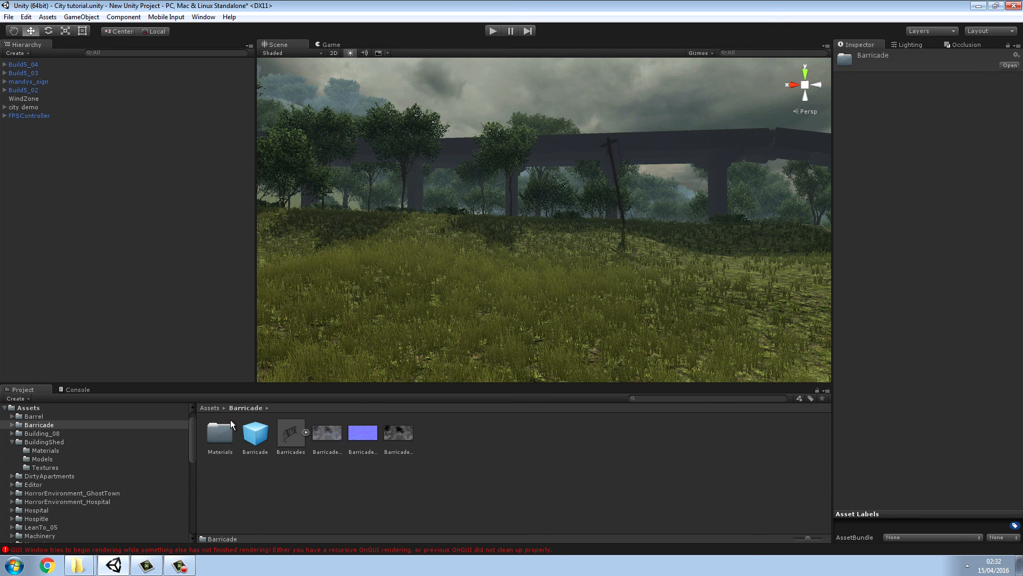
pyautogui.moveTo(291, 435); pyautogui.dragTo(386, 343)
pyautogui.press('Delete')
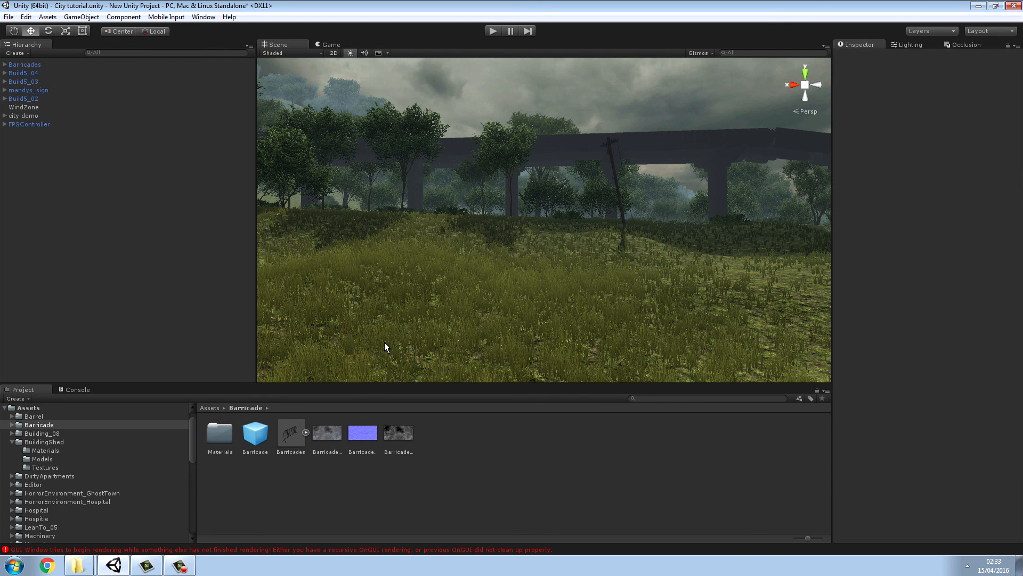
# - Place the LeanTo_05 model from the LeanTo_05 folder on the open grass in the scene
pyautogui.click(209, 408)
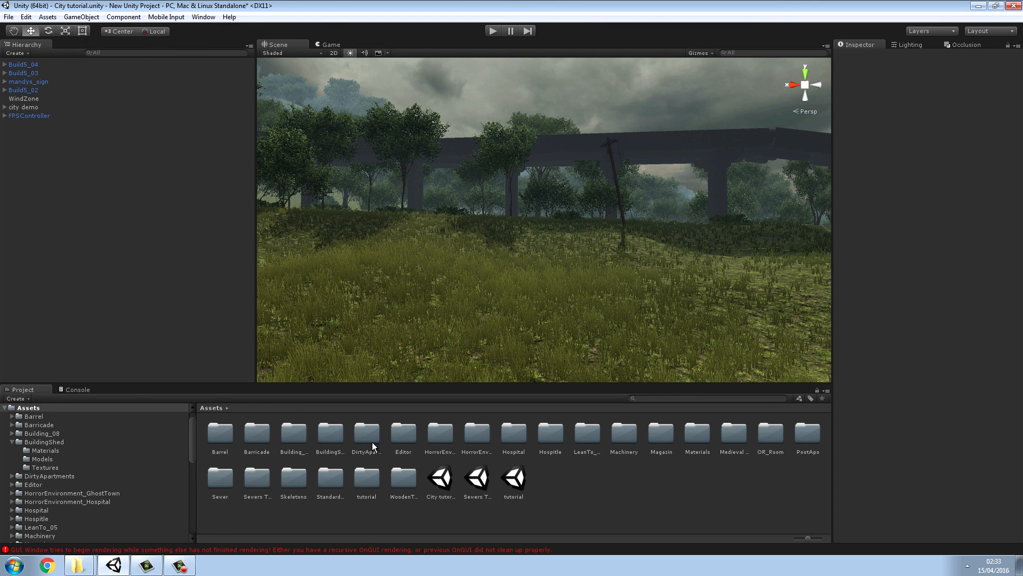
pyautogui.doubleClick(579, 437)
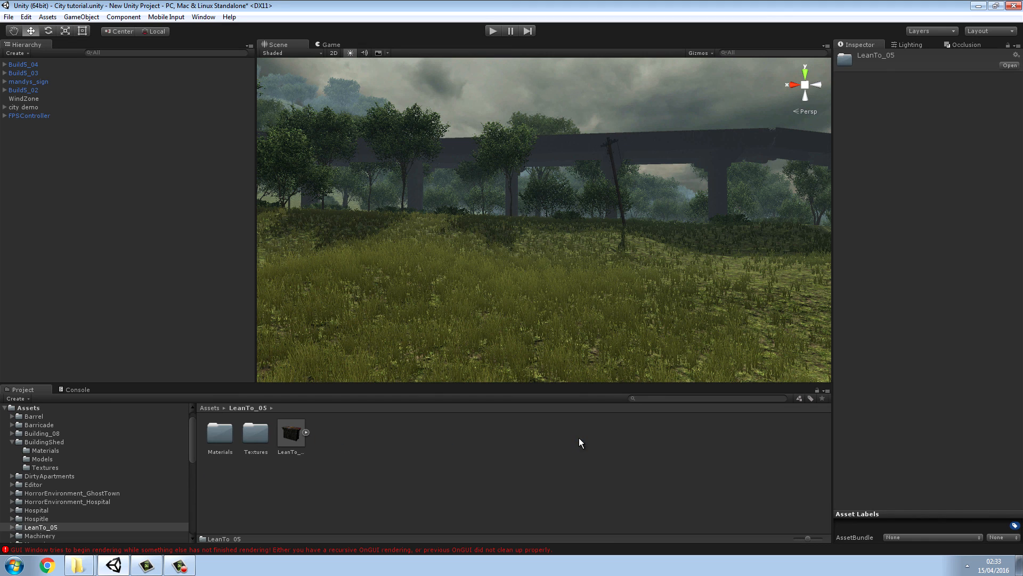
pyautogui.moveTo(291, 434); pyautogui.dragTo(455, 332)
pyautogui.click(473, 436)
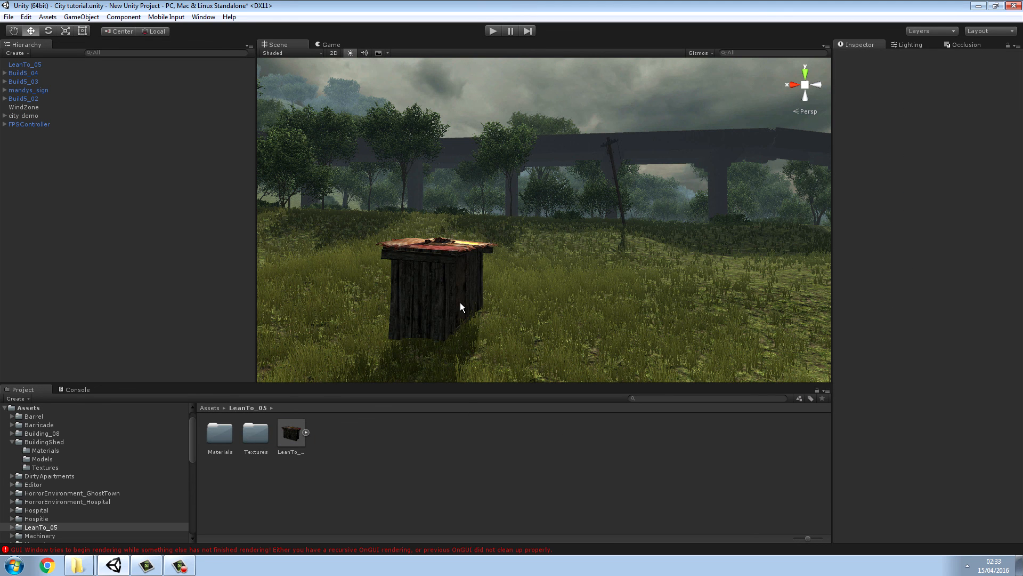
# - Select the LeanTo_05 shed and set the shader of its Plywood_01_d material to Standard
pyautogui.press('w')
pyautogui.moveTo(489, 287); pyautogui.dragTo(233, 300, button='right')
pyautogui.press('a')
pyautogui.press('s')
pyautogui.press('w')
pyautogui.press('a')
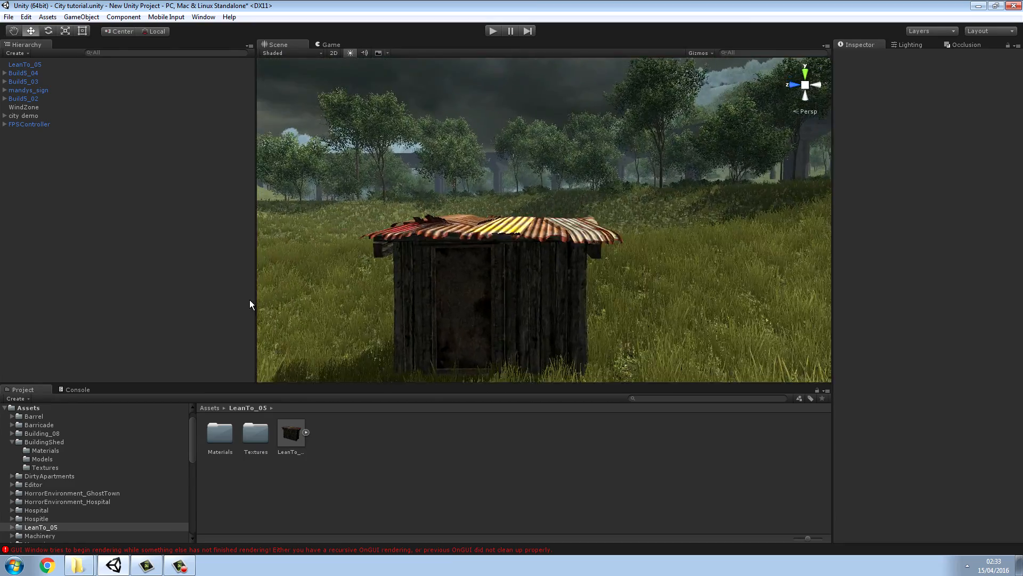
pyautogui.click(531, 315)
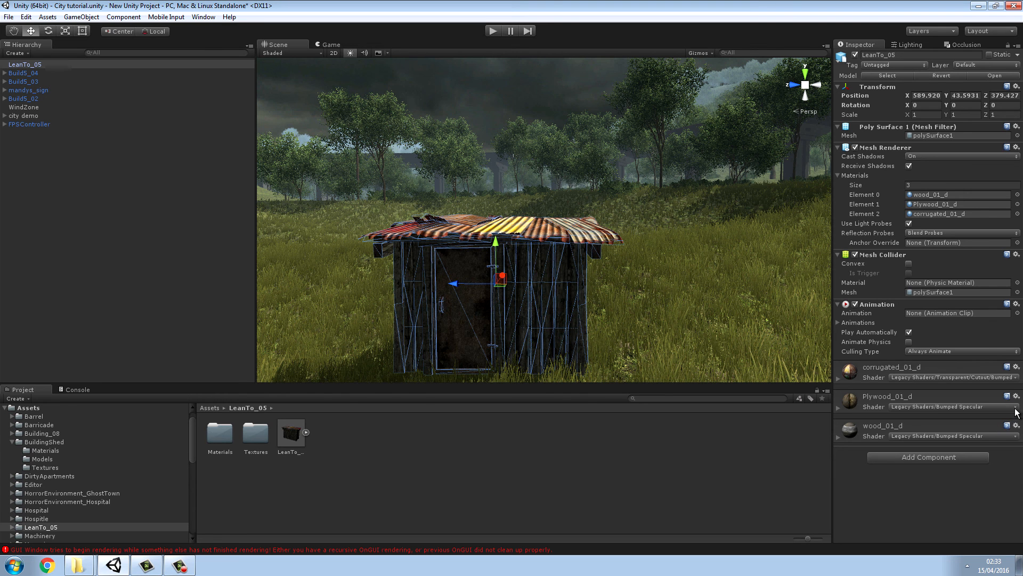
pyautogui.click(906, 407)
pyautogui.click(918, 154)
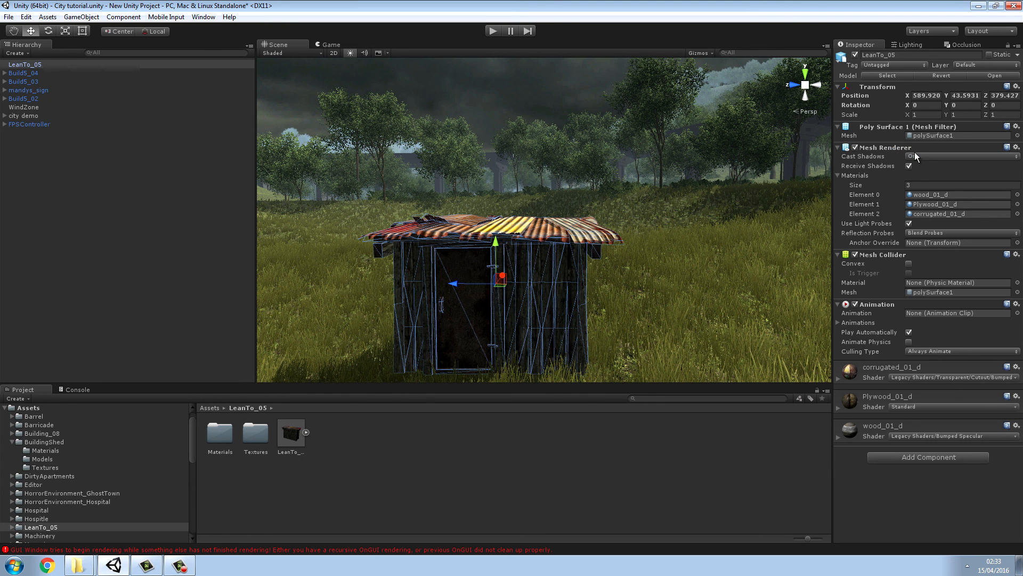
# - Expand the wood_01_d material of LeanTo_05 and locate its base texture among the project assets
pyautogui.click(1015, 437)
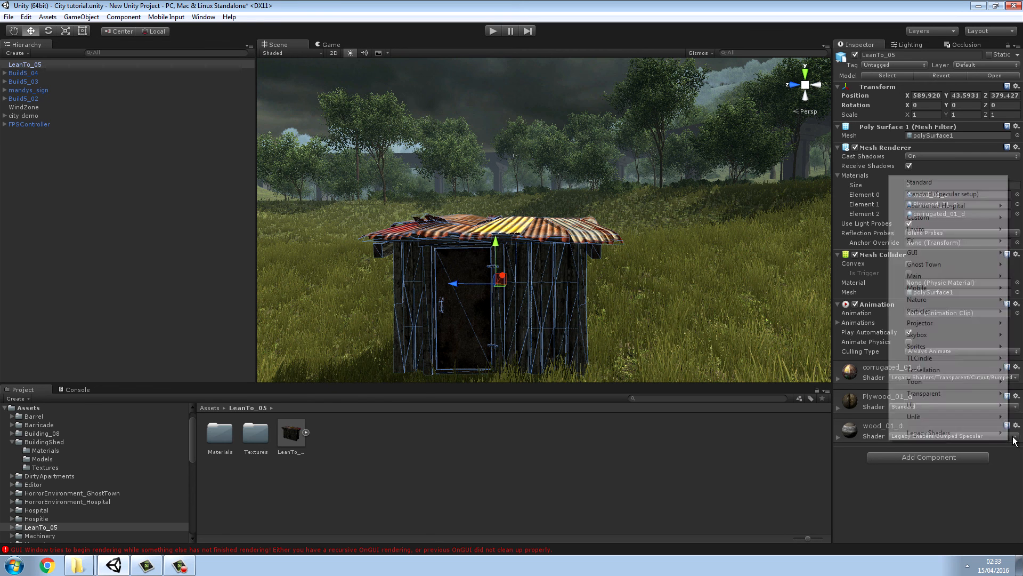
pyautogui.click(838, 437)
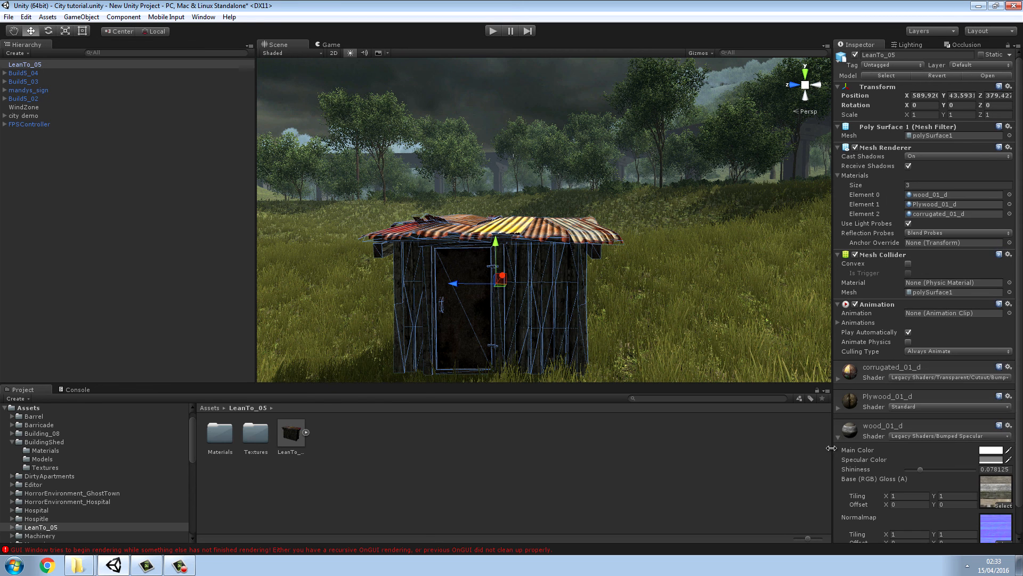
pyautogui.scroll(-2, 1002, 453)
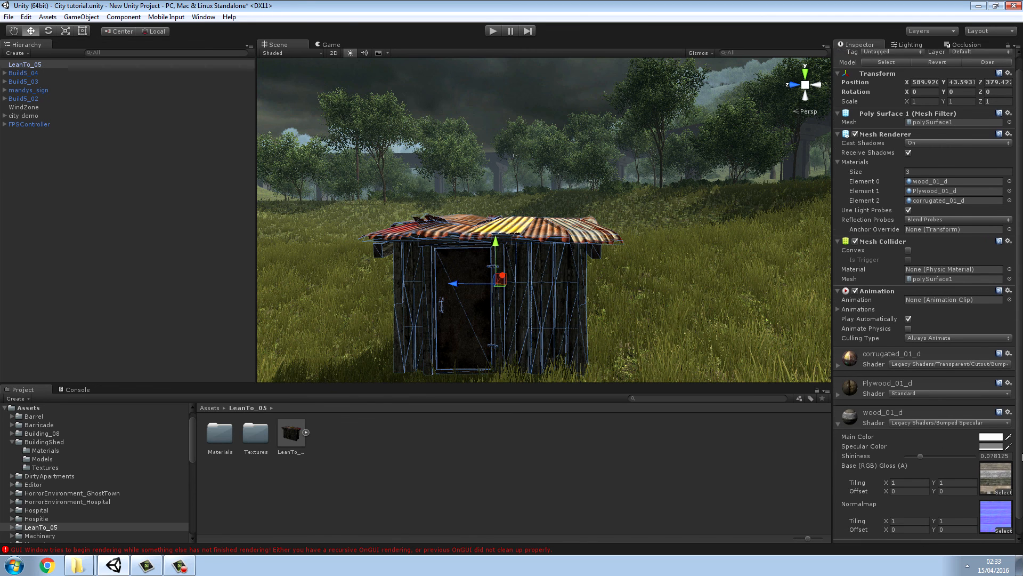
pyautogui.click(994, 465)
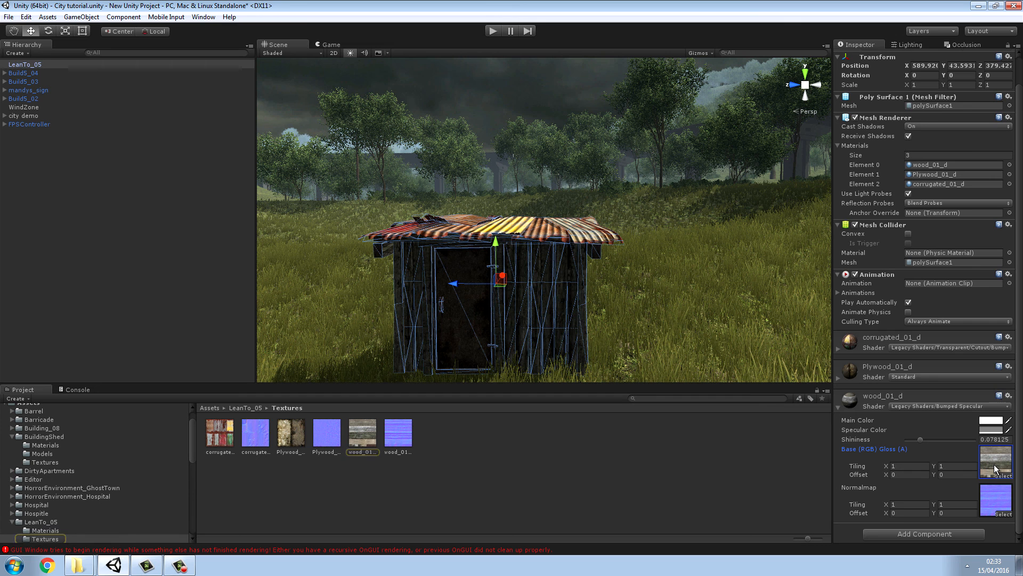
# - Place the Building_08 model from its asset folder in the scene beside the lean-to
pyautogui.click(211, 408)
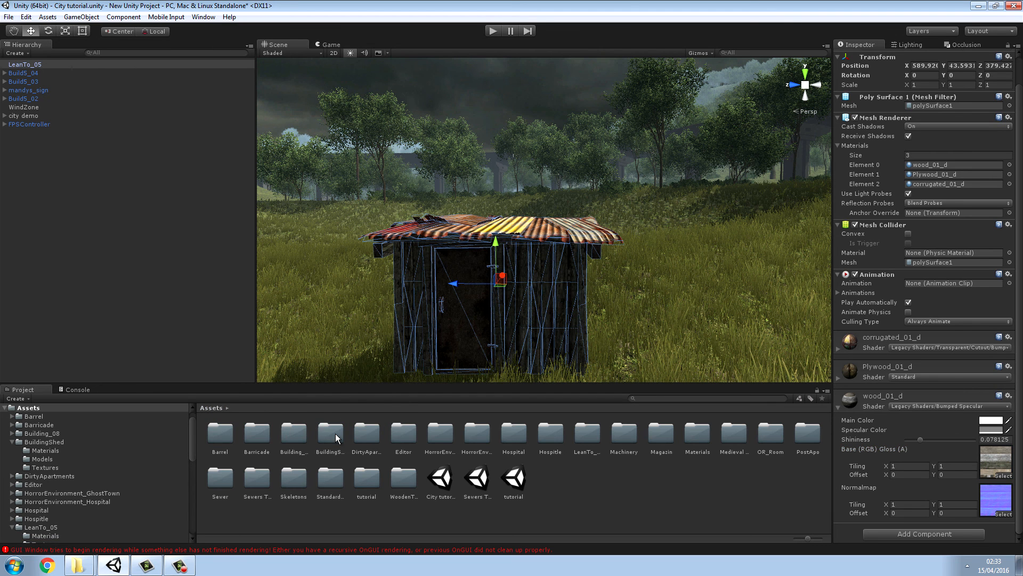
pyautogui.doubleClick(295, 435)
pyautogui.moveTo(296, 437); pyautogui.dragTo(701, 309)
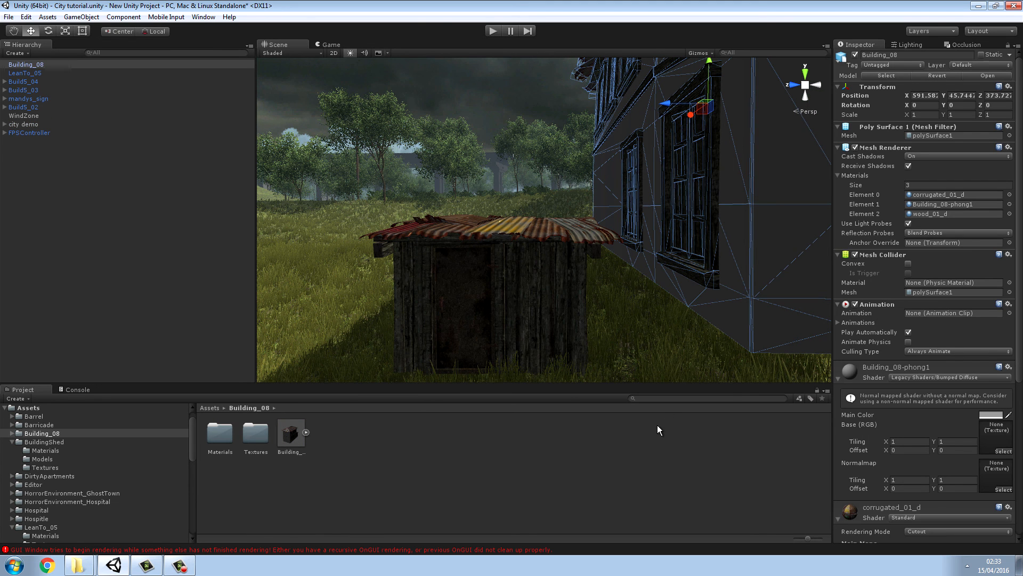
# - Set the Building_08-phong1 material's base texture to Wood1 and its normal map to the matching Wood1 normal texture
pyautogui.click(1003, 451)
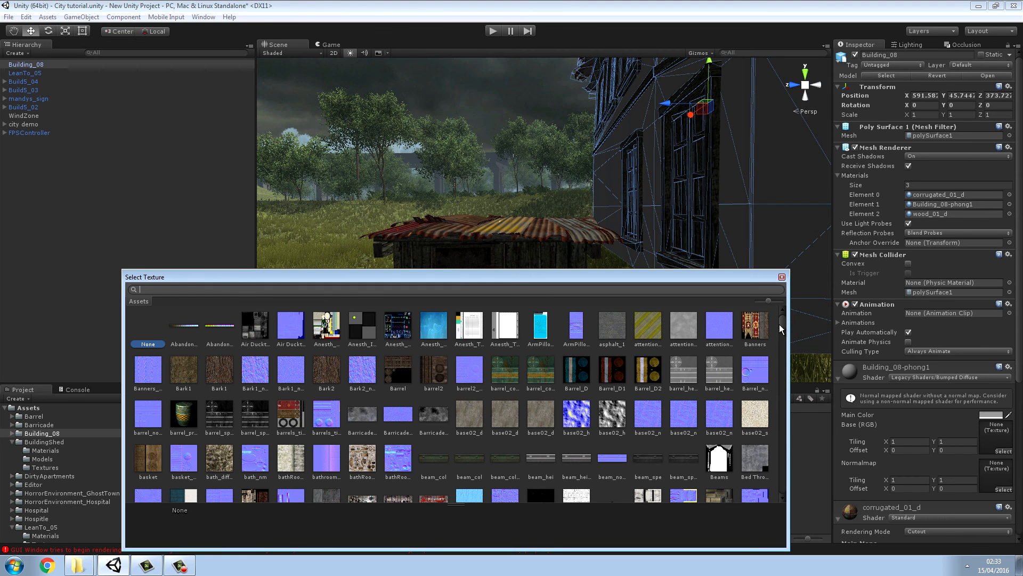
pyautogui.moveTo(782, 328); pyautogui.dragTo(792, 479)
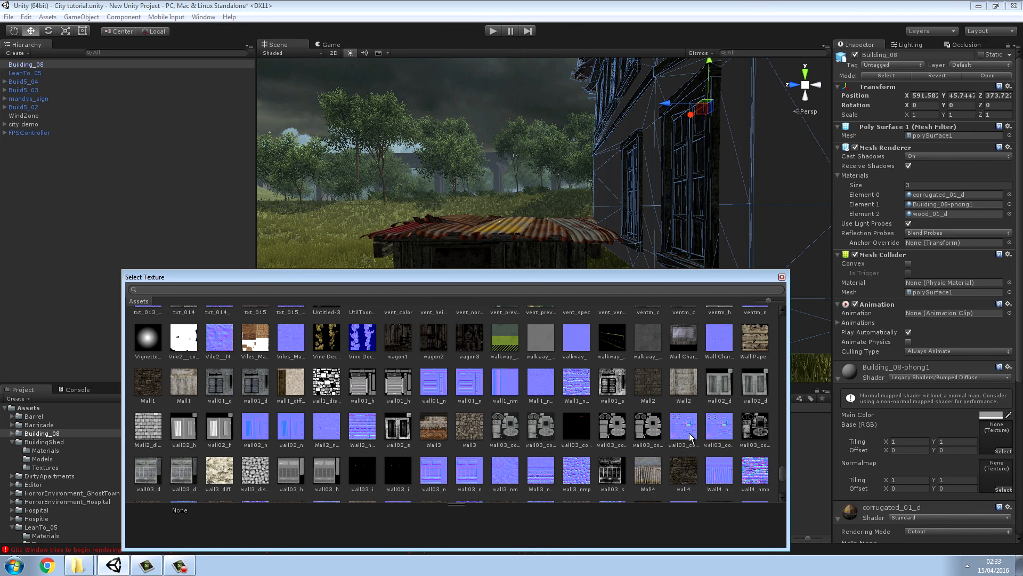
pyautogui.scroll(-5, 691, 437)
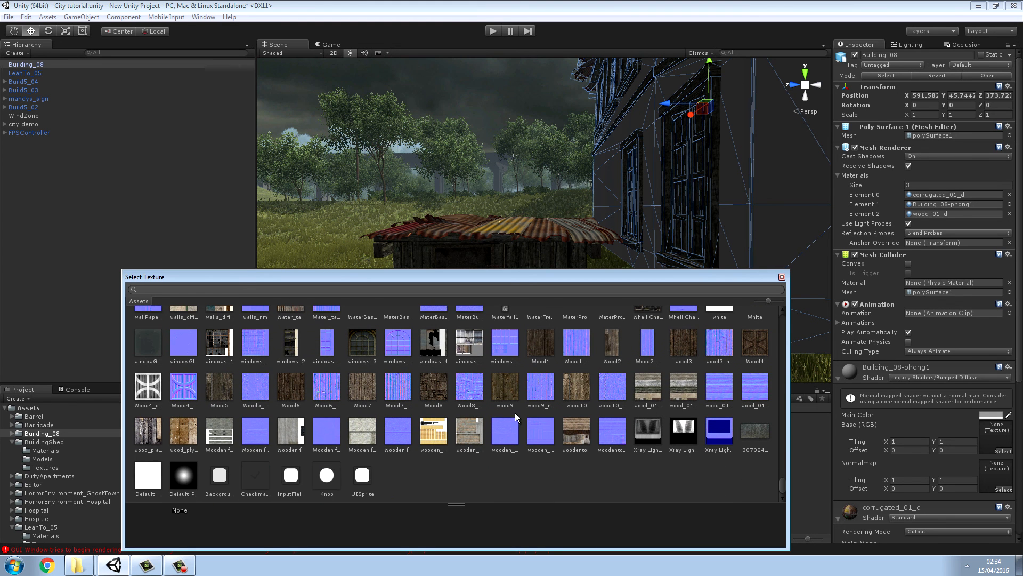
pyautogui.doubleClick(542, 340)
pyautogui.click(1003, 490)
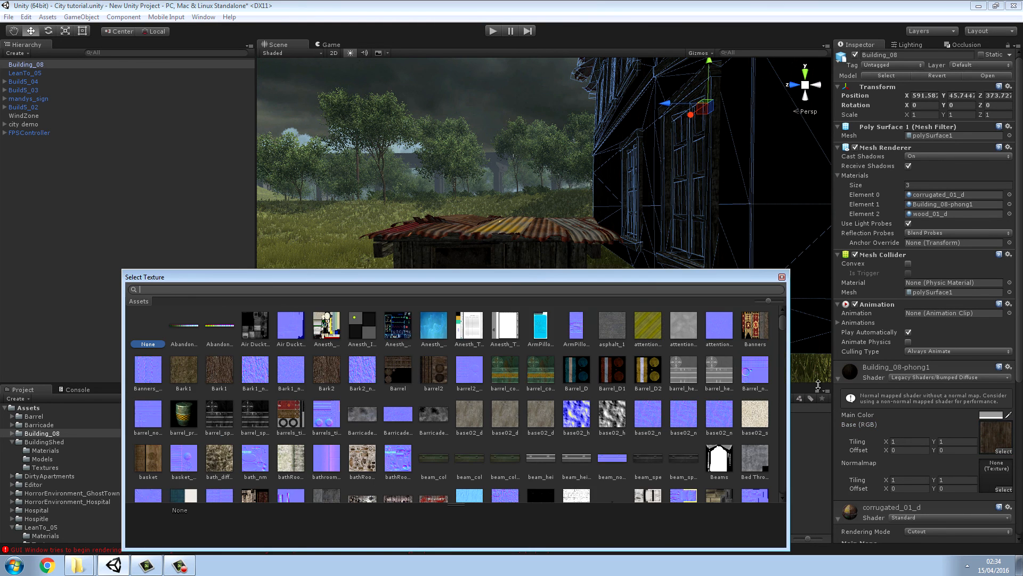
pyautogui.moveTo(783, 320); pyautogui.dragTo(789, 493)
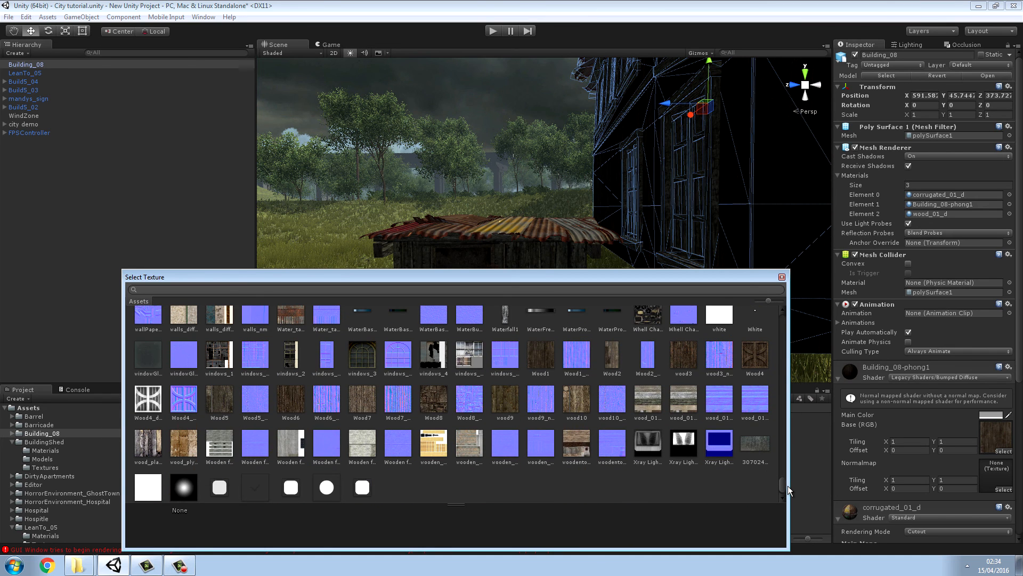
pyautogui.doubleClick(576, 355)
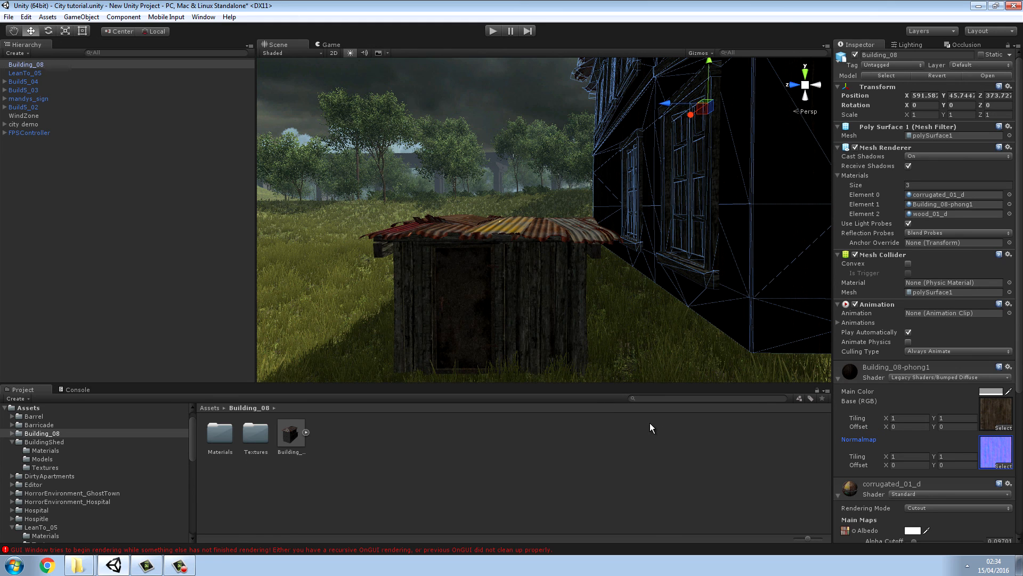
# - Switch the Building_08-phong1 material to the Standard shader and set its smoothness to about 0.518
pyautogui.click(638, 456)
pyautogui.moveTo(614, 366); pyautogui.dragTo(910, 332, button='right')
pyautogui.press('w')
pyautogui.press('s')
pyautogui.click(659, 308)
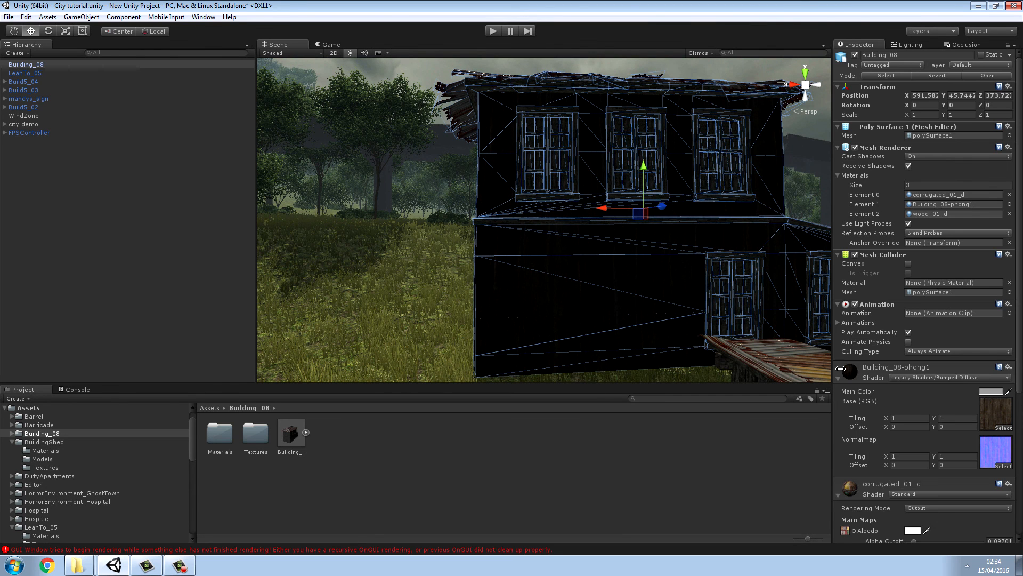
pyautogui.click(1001, 377)
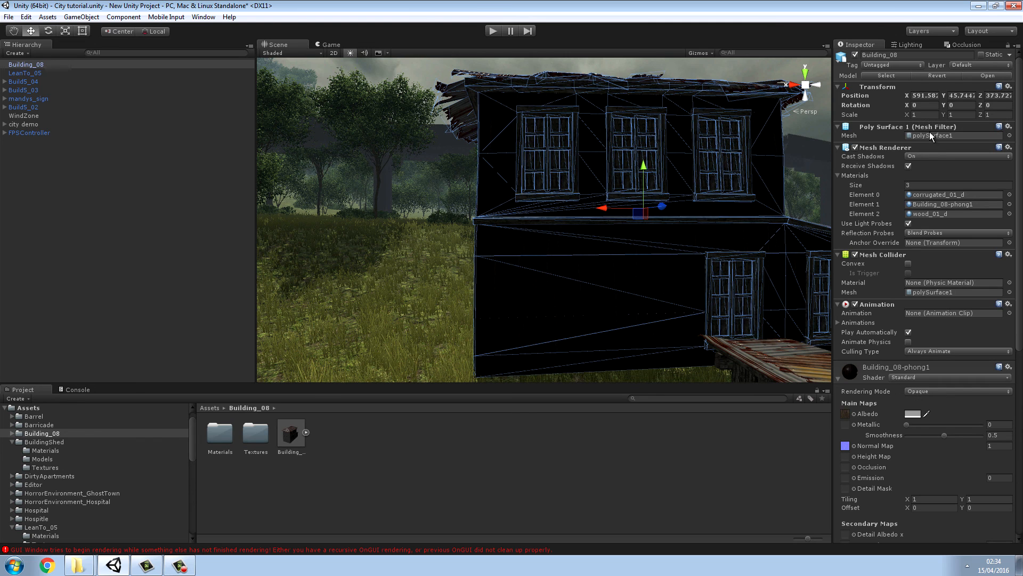
pyautogui.moveTo(907, 426); pyautogui.dragTo(947, 437)
# - Move Building_08 away from the lean-to along the Z axis, to a Z position of about 390.4
pyautogui.keyDown('alt'); pyautogui.moveTo(743, 326); pyautogui.dragTo(746, 437); pyautogui.keyUp('alt')
pyautogui.click(731, 463)
pyautogui.keyDown('alt'); pyautogui.moveTo(747, 357); pyautogui.dragTo(486, 268); pyautogui.keyUp('alt')
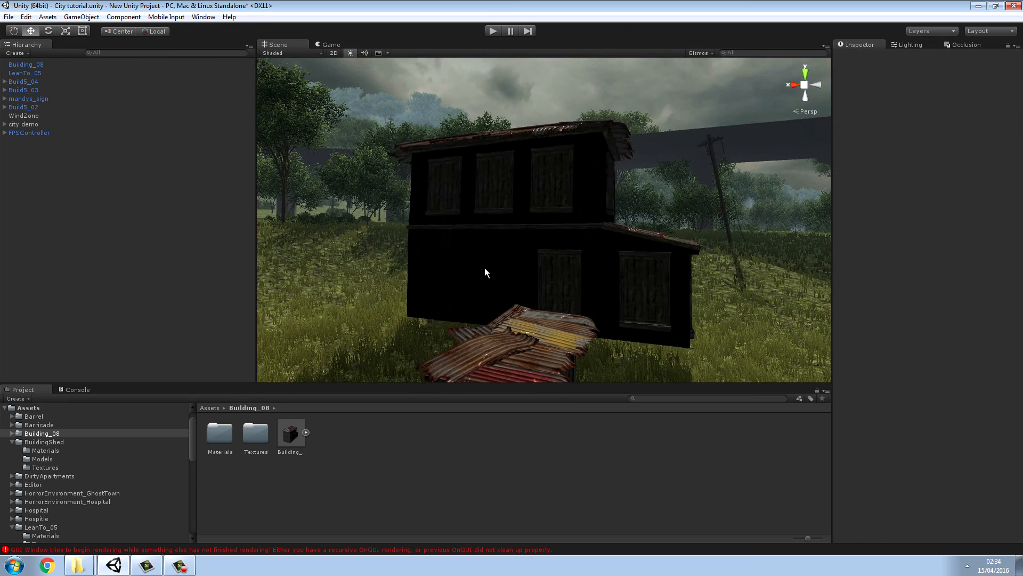
pyautogui.click(485, 272)
pyautogui.moveTo(519, 222); pyautogui.dragTo(429, 245)
# - Examine the walls, windows and roof of Building_08 from several sides and check its height above the ground
pyautogui.moveTo(429, 246); pyautogui.dragTo(991, 456, button='right')
pyautogui.click(703, 450)
pyautogui.moveTo(776, 201); pyautogui.dragTo(742, 244, button='right')
pyautogui.moveTo(676, 218)
pyautogui.mouseDown(button='right')
pyautogui.moveTo(715, 176)
pyautogui.moveTo(678, 223)
pyautogui.mouseUp(button='right')
pyautogui.moveTo(740, 235); pyautogui.dragTo(574, 251, button='right')
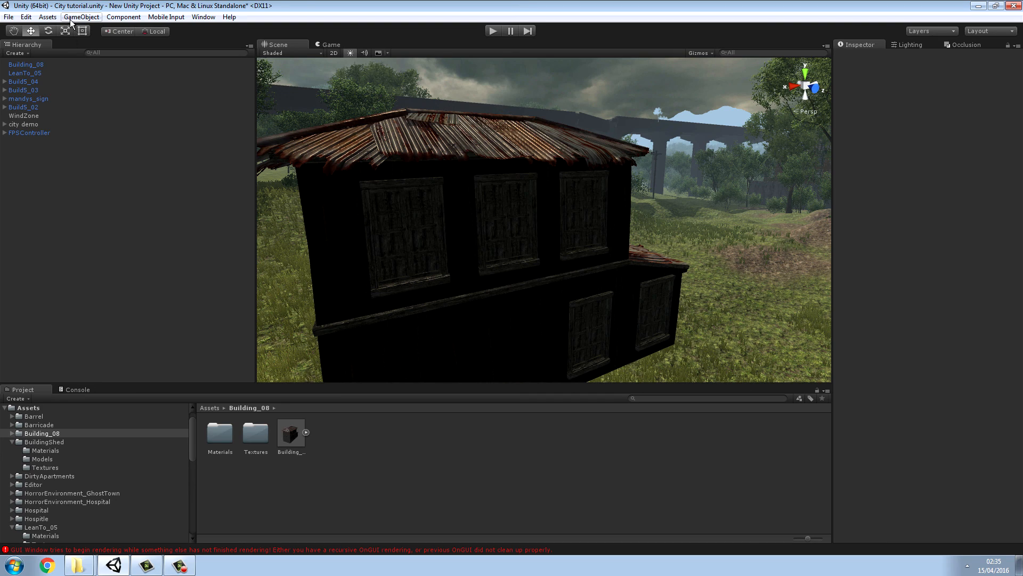
pyautogui.moveTo(617, 258); pyautogui.dragTo(597, 148, button='right')
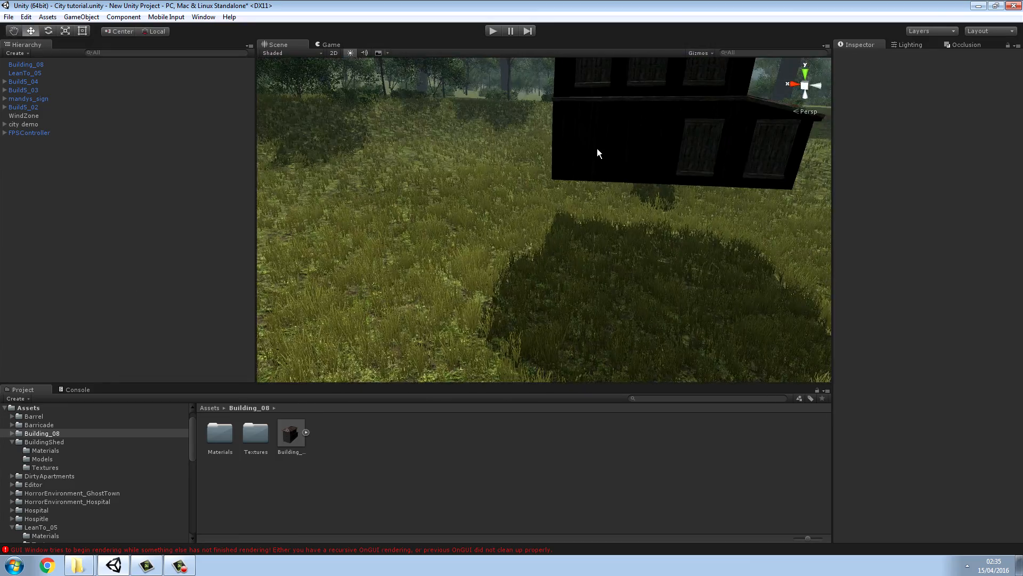
pyautogui.click(597, 149)
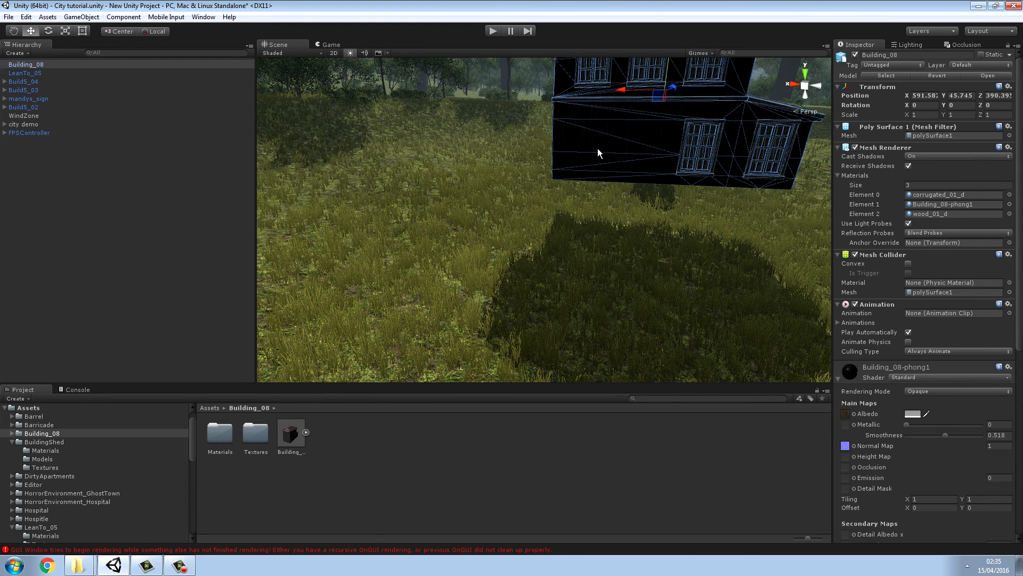
# - Select LeanTo_05, locate its wood_01_d base texture in the project assets, and compare it with the walls of Building_08
pyautogui.moveTo(597, 148); pyautogui.dragTo(631, 168, button='right')
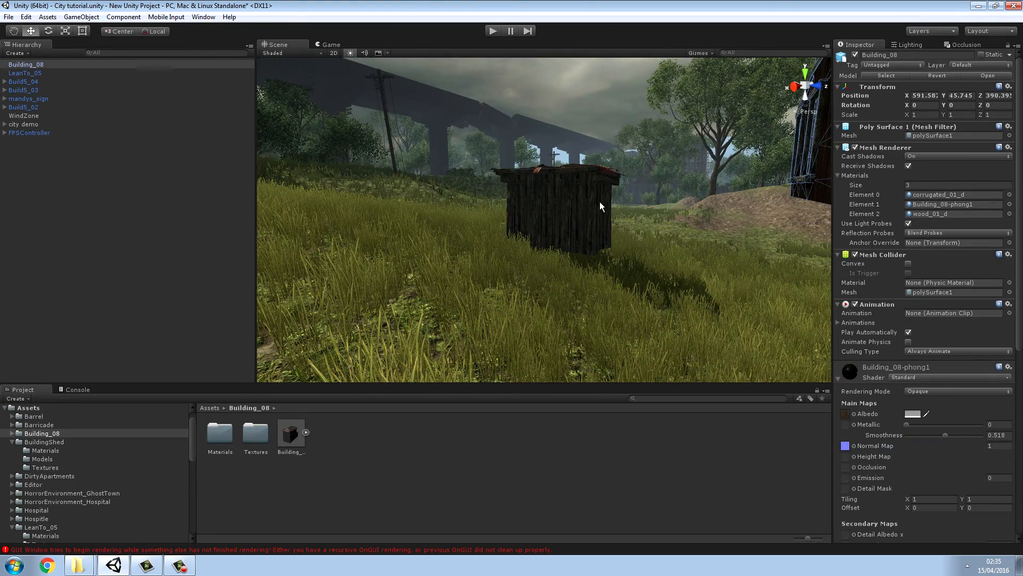
pyautogui.click(571, 216)
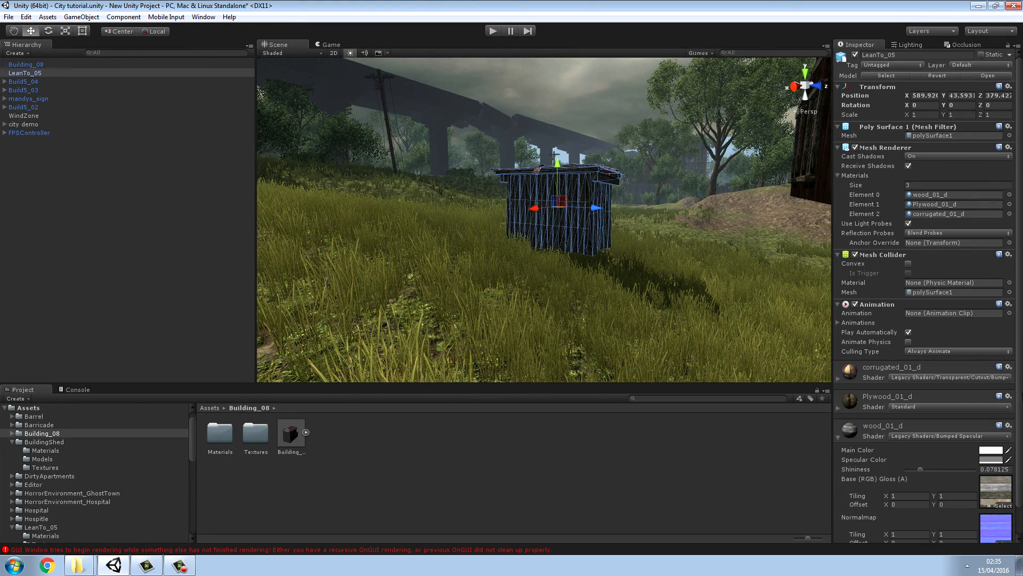
pyautogui.moveTo(1020, 400); pyautogui.dragTo(1021, 431)
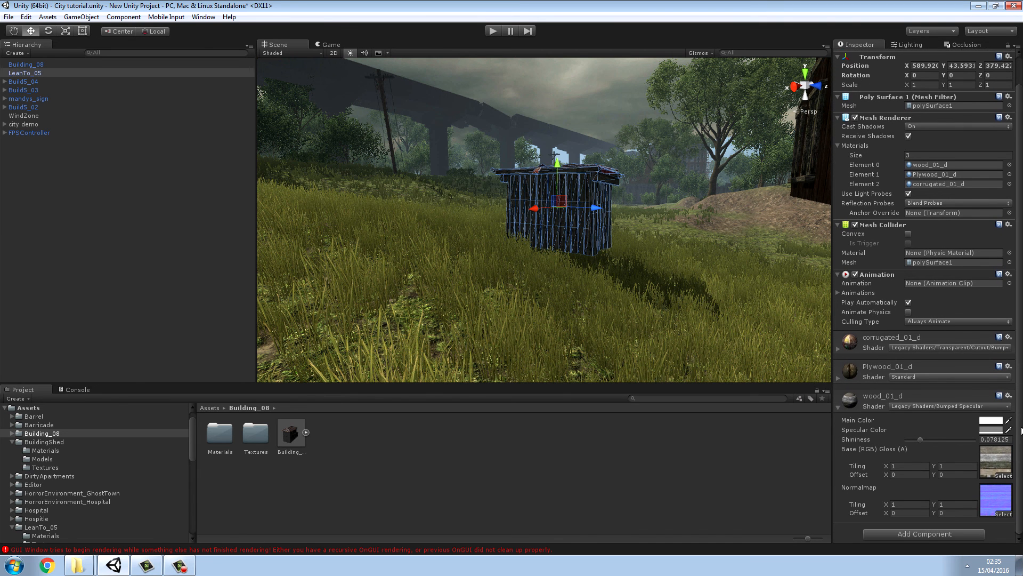
pyautogui.click(1002, 467)
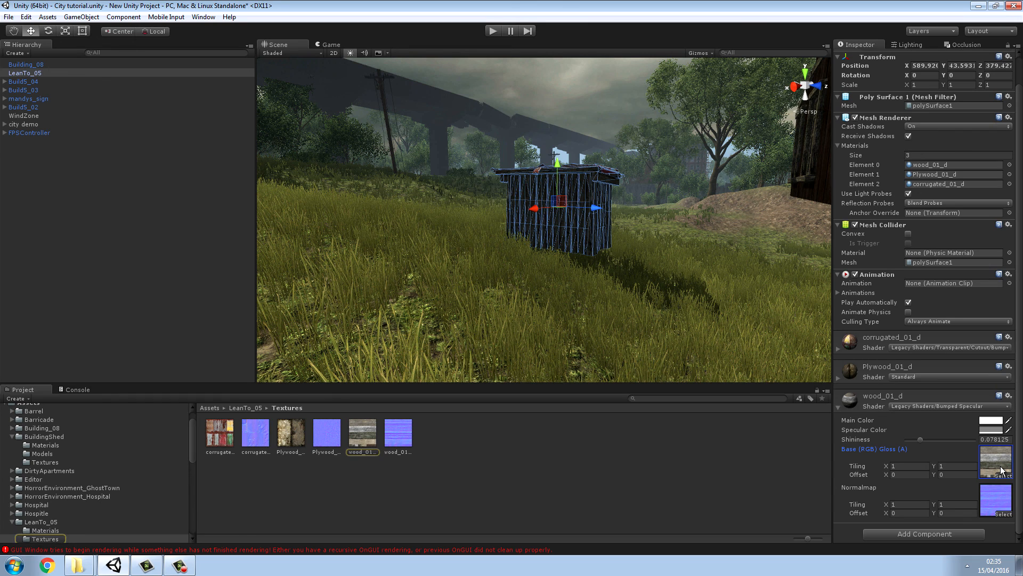
pyautogui.press('w')
pyautogui.moveTo(701, 281); pyautogui.dragTo(677, 267, button='right')
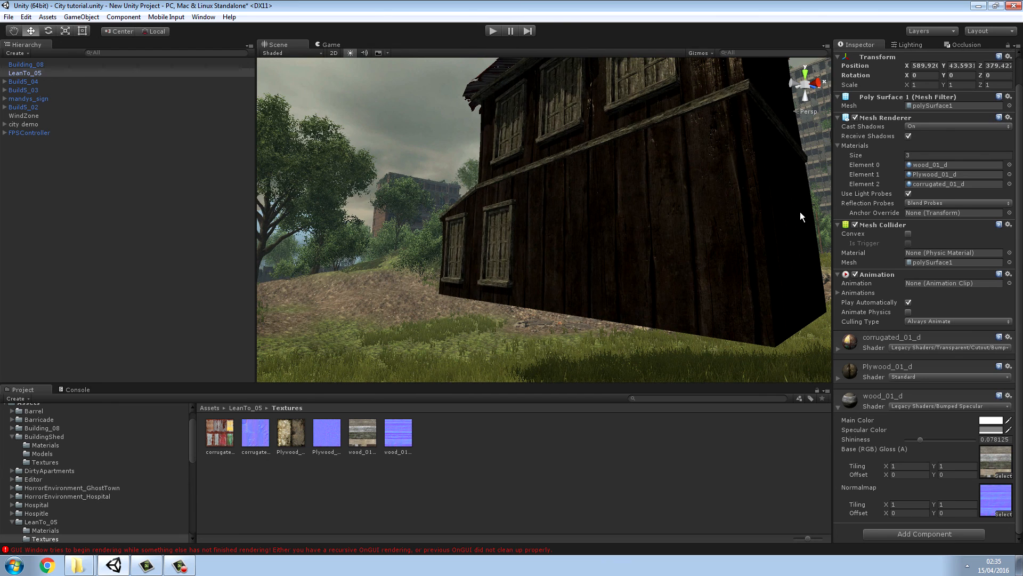
# - Select Building_08 and switch its Building_08-phong1 material to the Legacy Shaders Bumped Diffuse shader
pyautogui.click(677, 266)
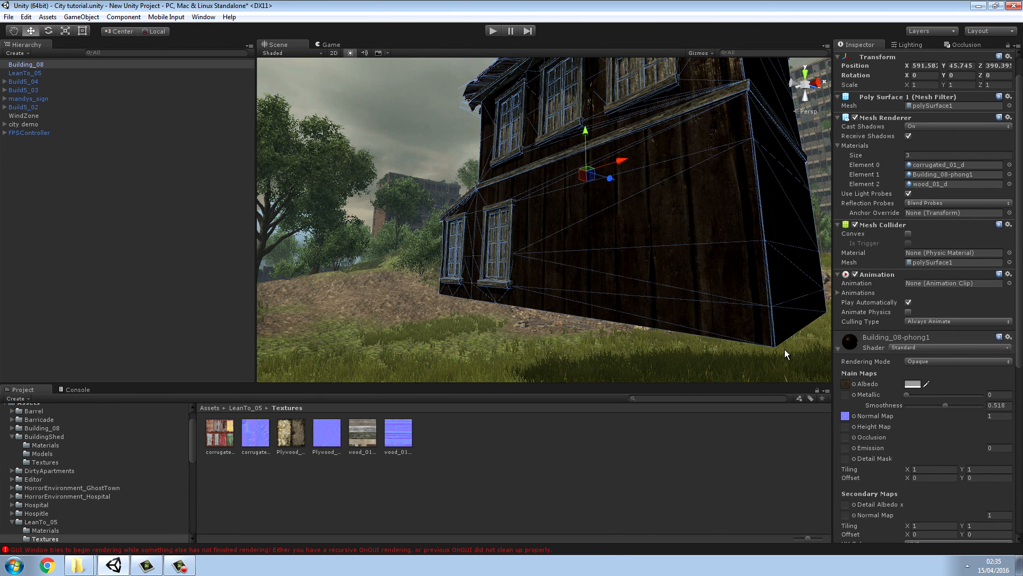
pyautogui.click(1004, 347)
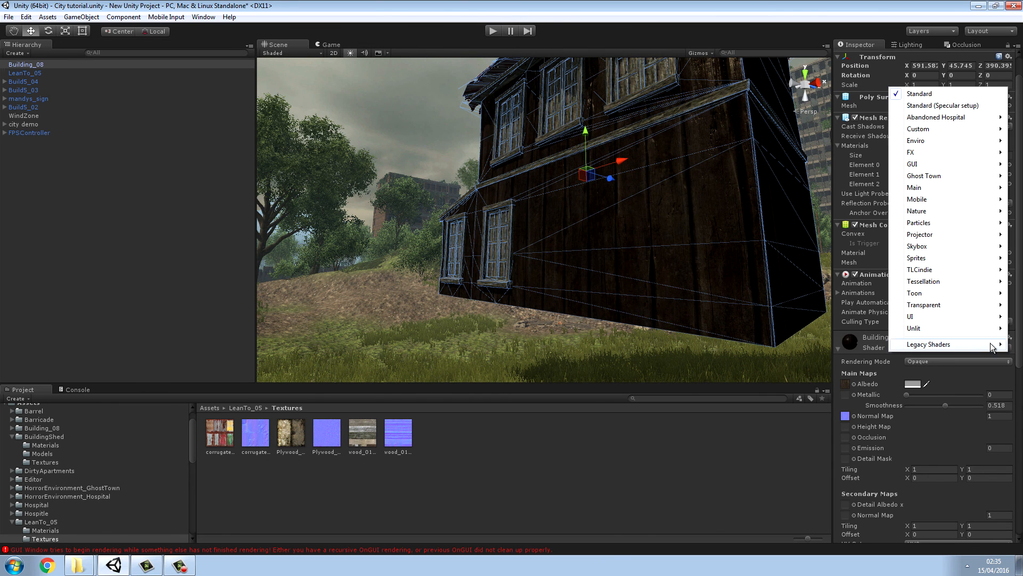
pyautogui.moveTo(975, 345)
pyautogui.click(854, 346)
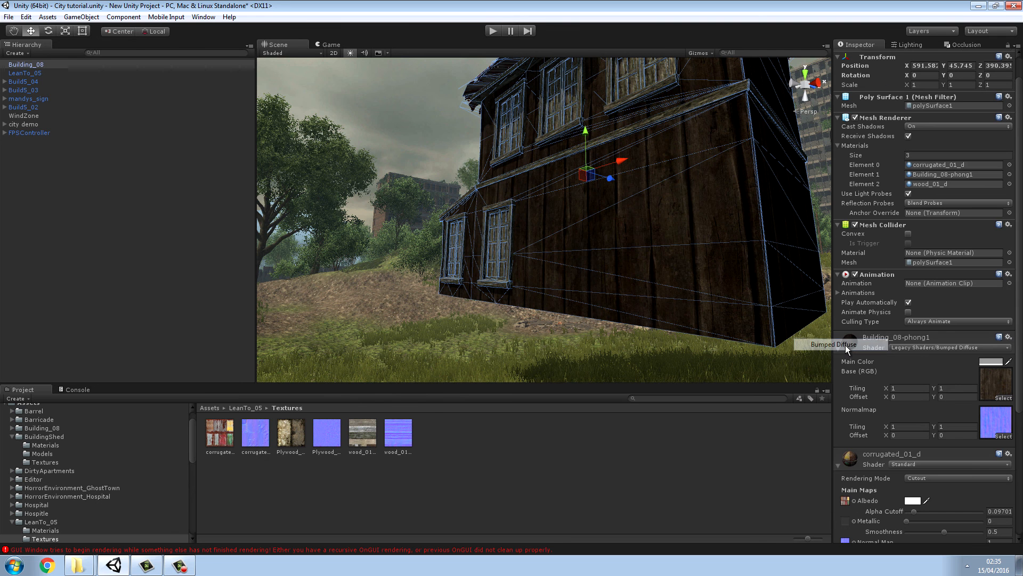
# - Locate the base texture of Building_08-phong1 in the Medieval Environment building textures and look through the other wall and wood textures there
pyautogui.click(999, 390)
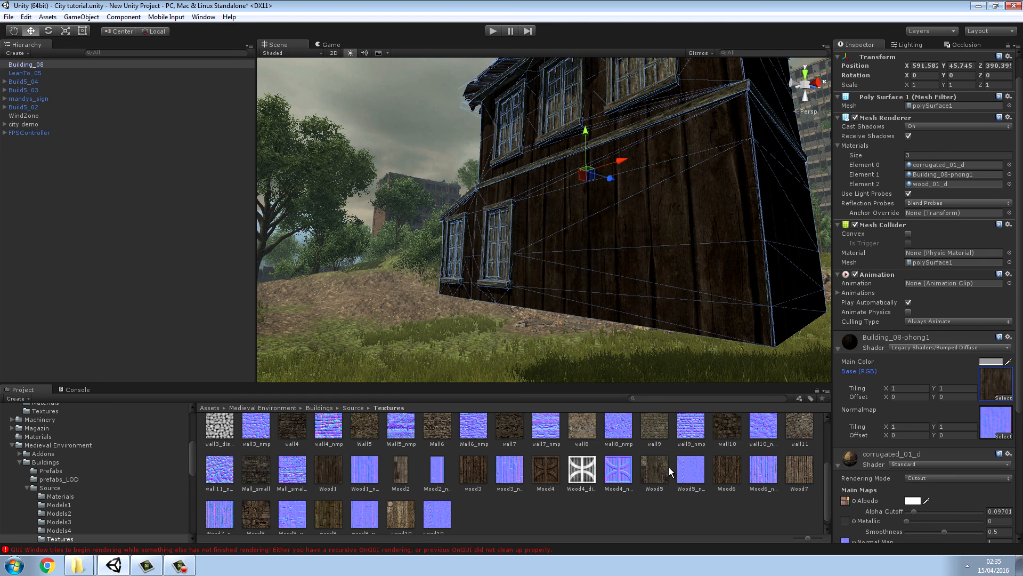
pyautogui.click(620, 482)
pyautogui.scroll(2, 626, 477)
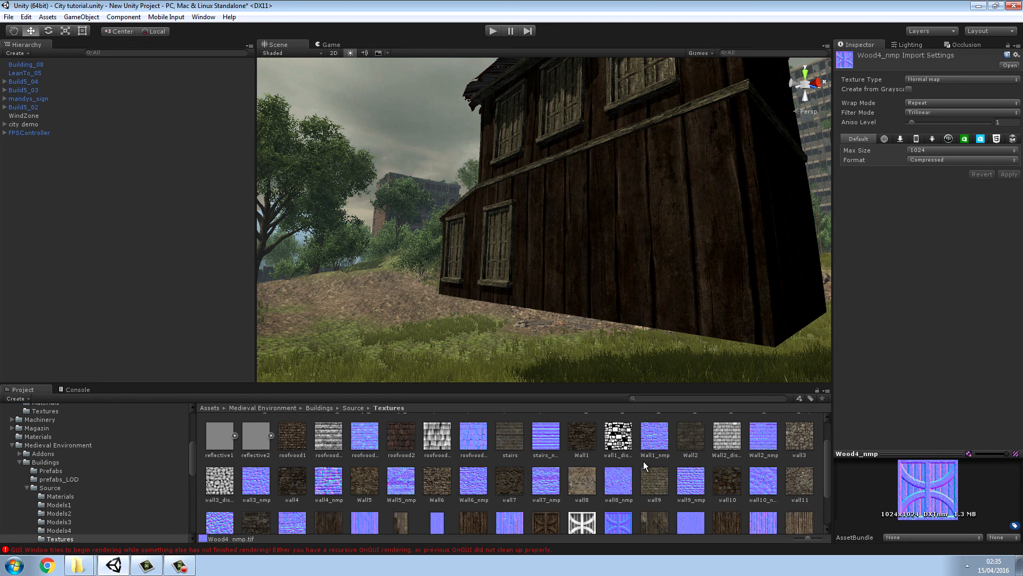
pyautogui.scroll(-1, 644, 462)
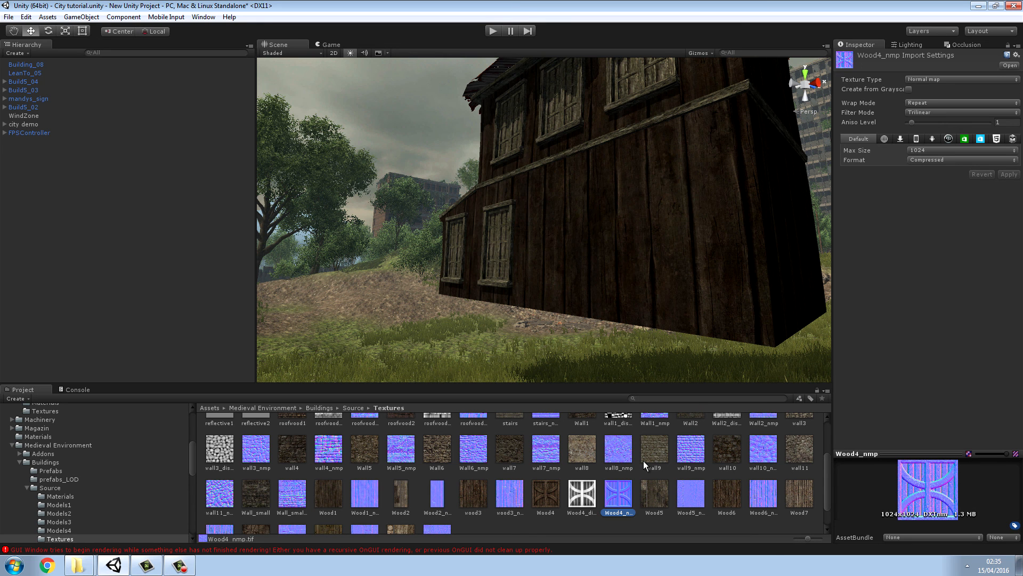
pyautogui.scroll(-1, 645, 463)
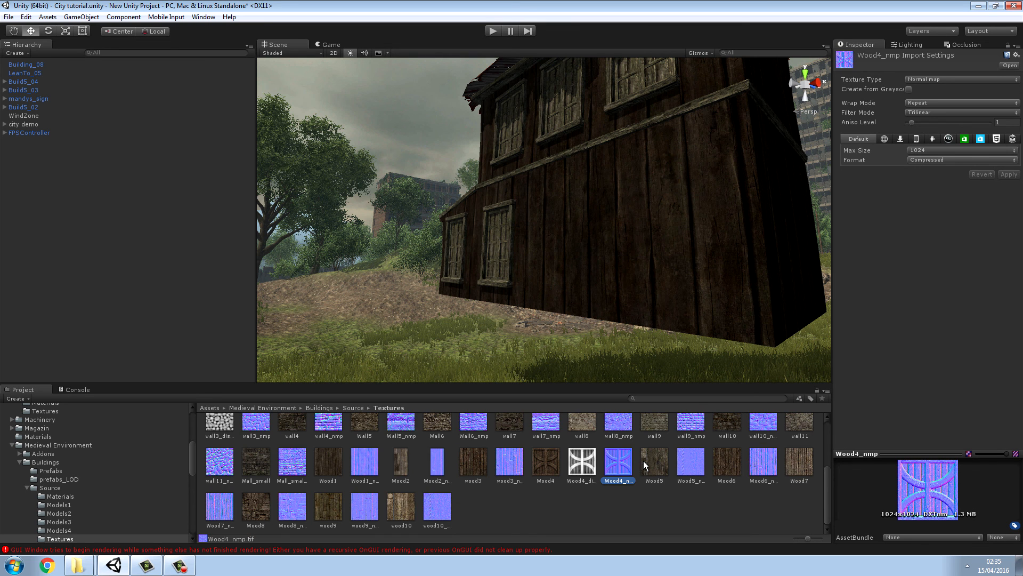
pyautogui.scroll(2, 644, 463)
pyautogui.moveTo(621, 319); pyautogui.dragTo(687, 271, button='right')
pyautogui.click(687, 272)
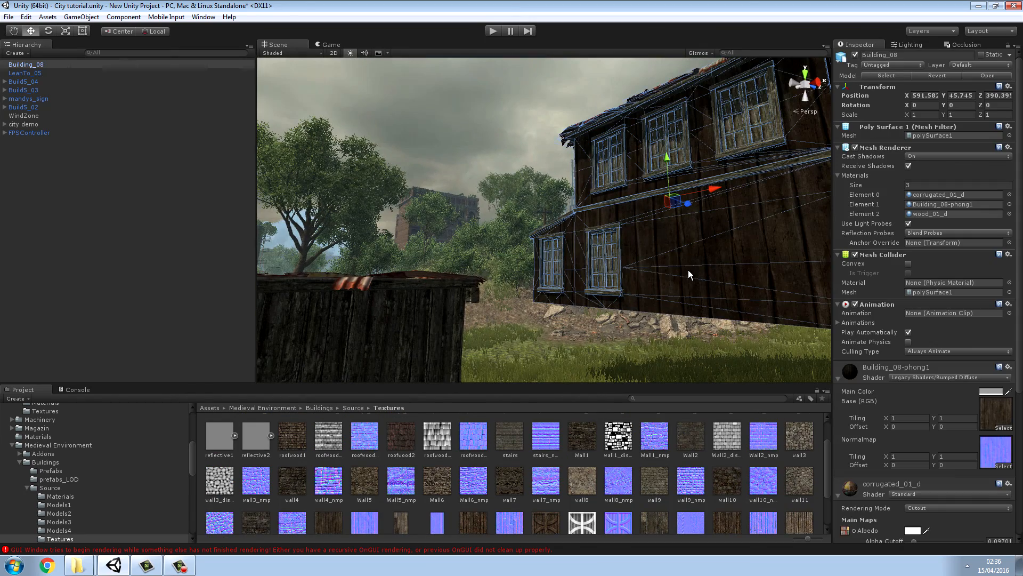
pyautogui.click(989, 418)
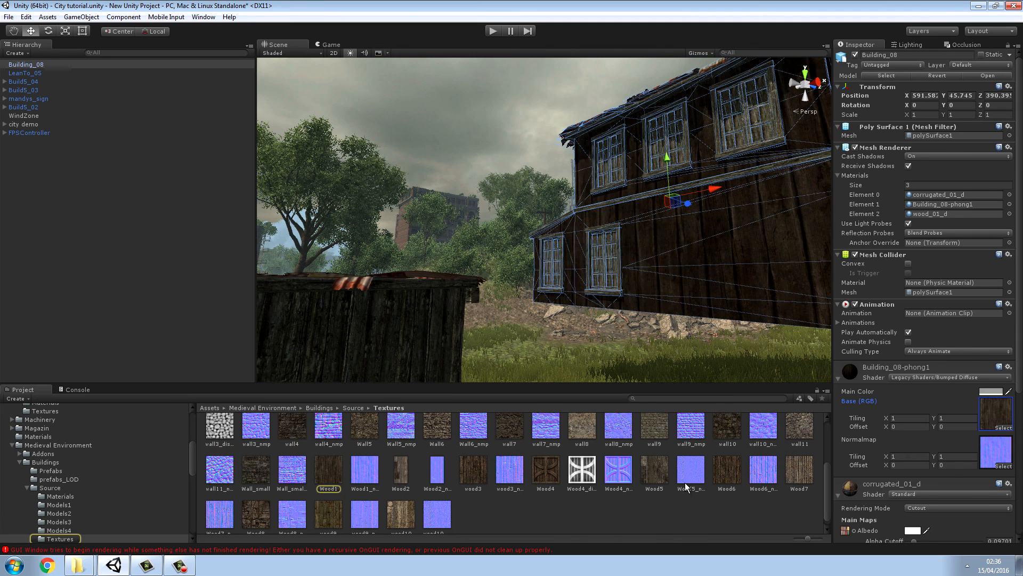
# - Select LeanTo_05, locate its wood_01_d base texture in the project assets, and find where that texture sits in the texture selection list
pyautogui.moveTo(557, 336); pyautogui.dragTo(500, 350, button='right')
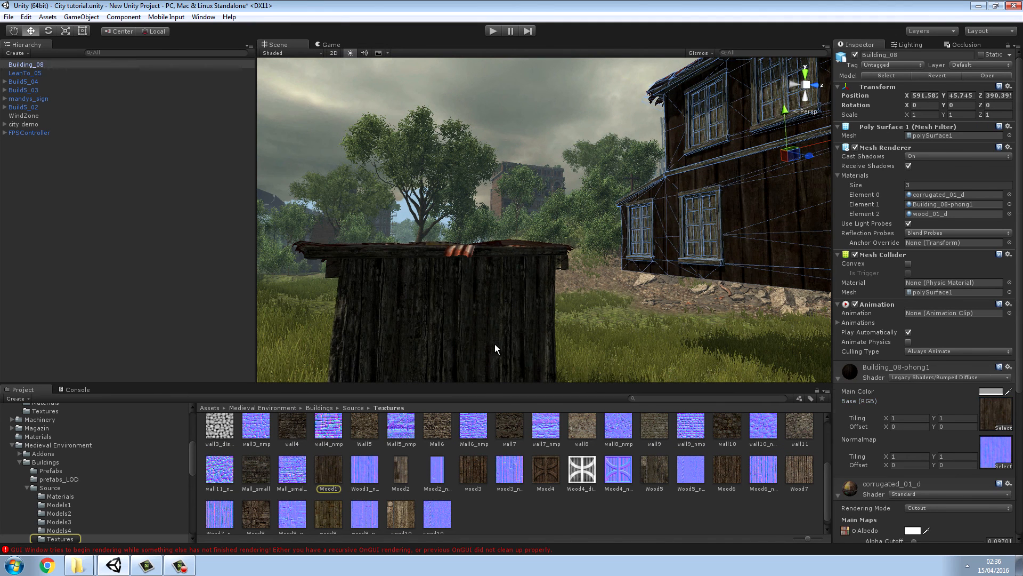
pyautogui.click(495, 345)
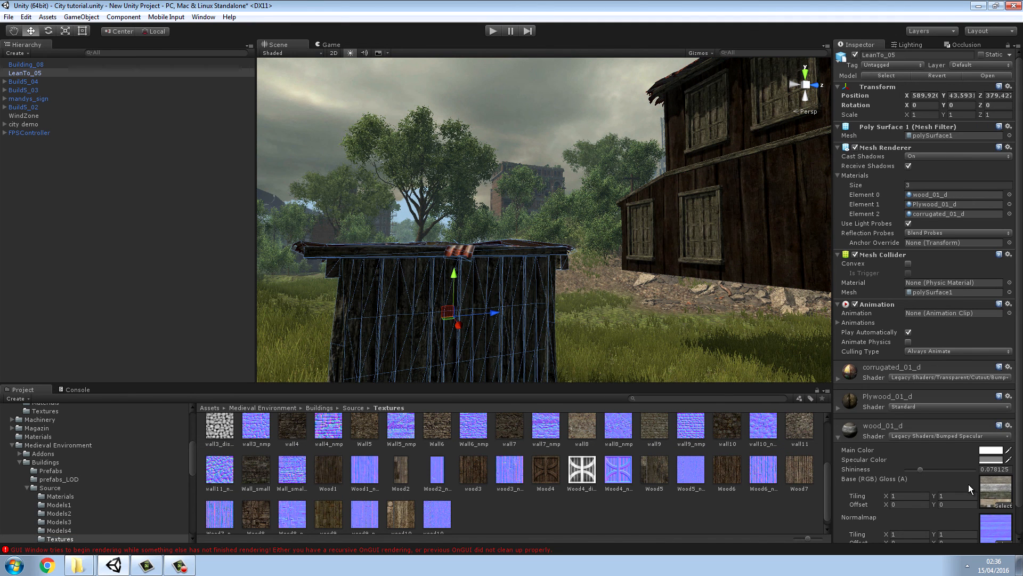
pyautogui.click(988, 490)
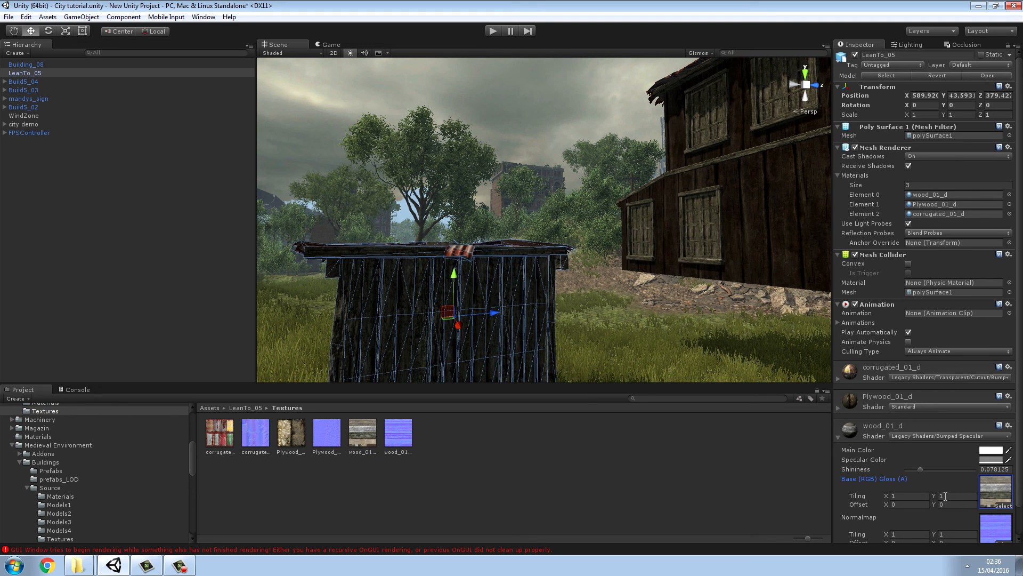
pyautogui.click(991, 503)
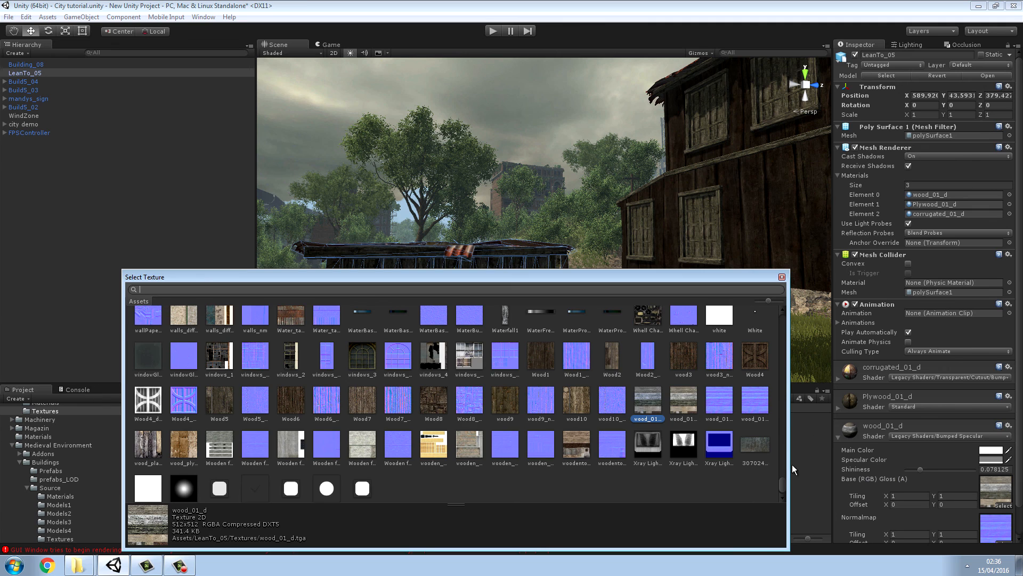
pyautogui.moveTo(783, 483); pyautogui.dragTo(779, 459)
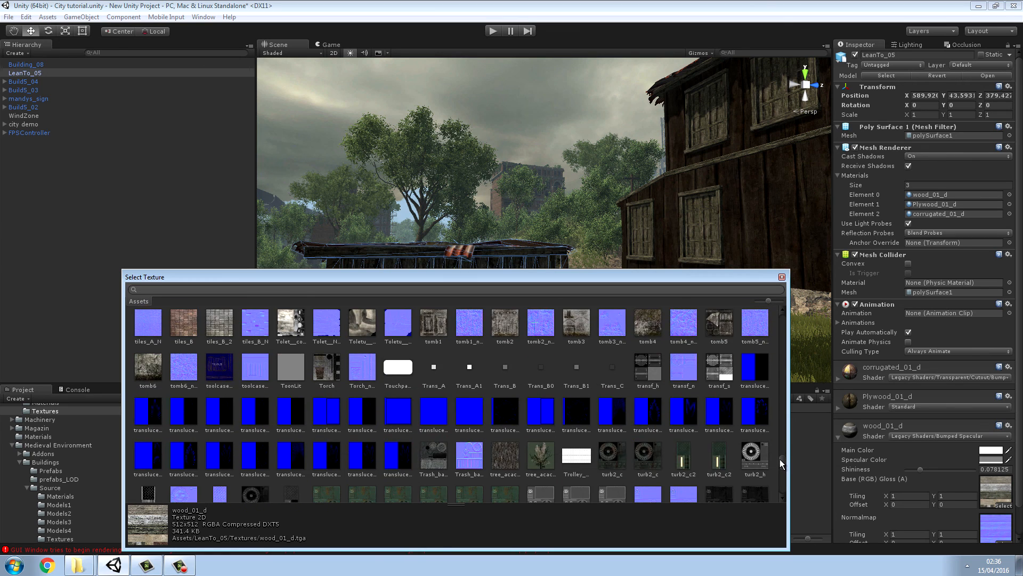
pyautogui.scroll(-8, 704, 450)
pyautogui.scroll(-5, 678, 445)
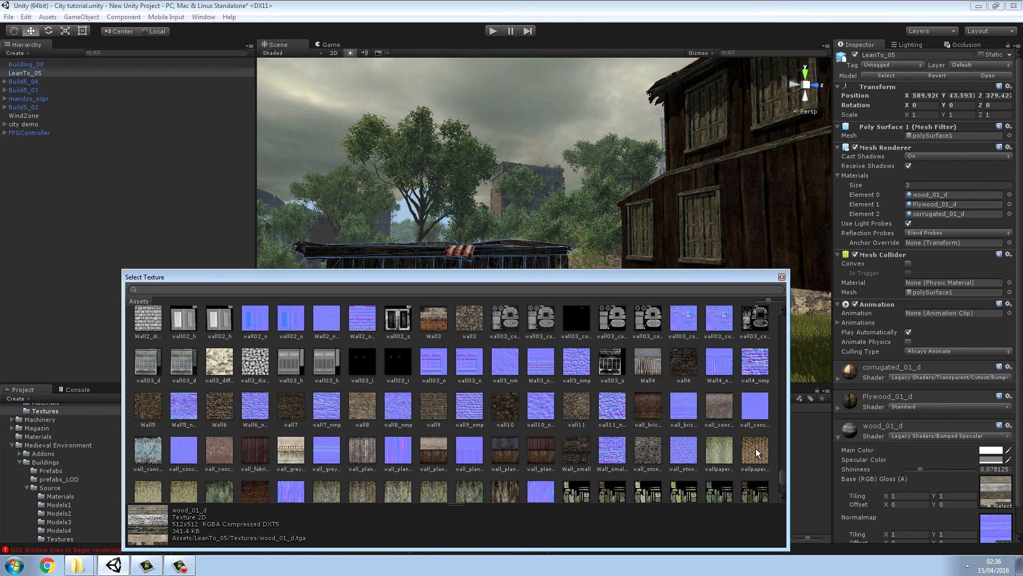
pyautogui.scroll(-2, 755, 449)
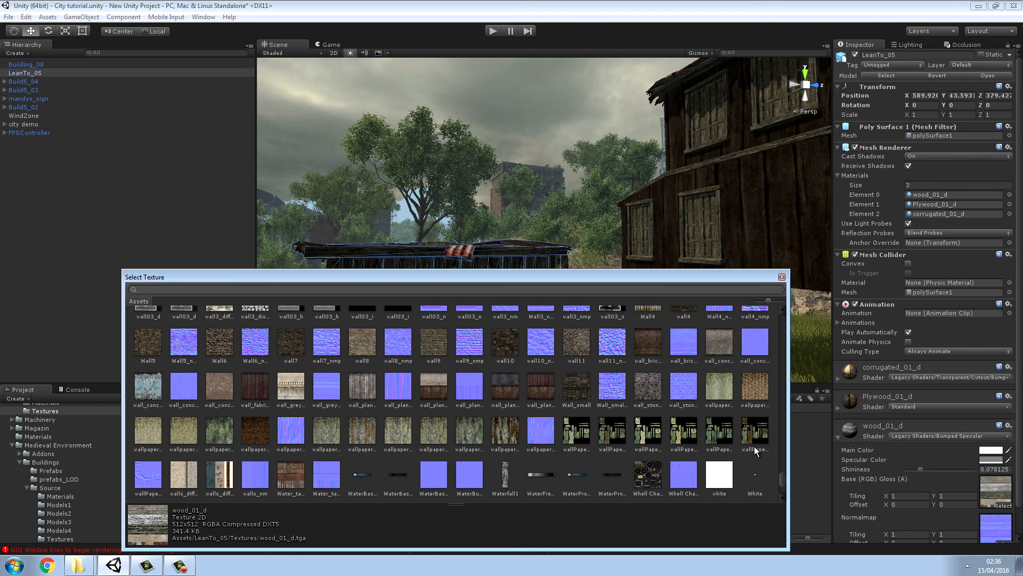
pyautogui.scroll(-2, 754, 446)
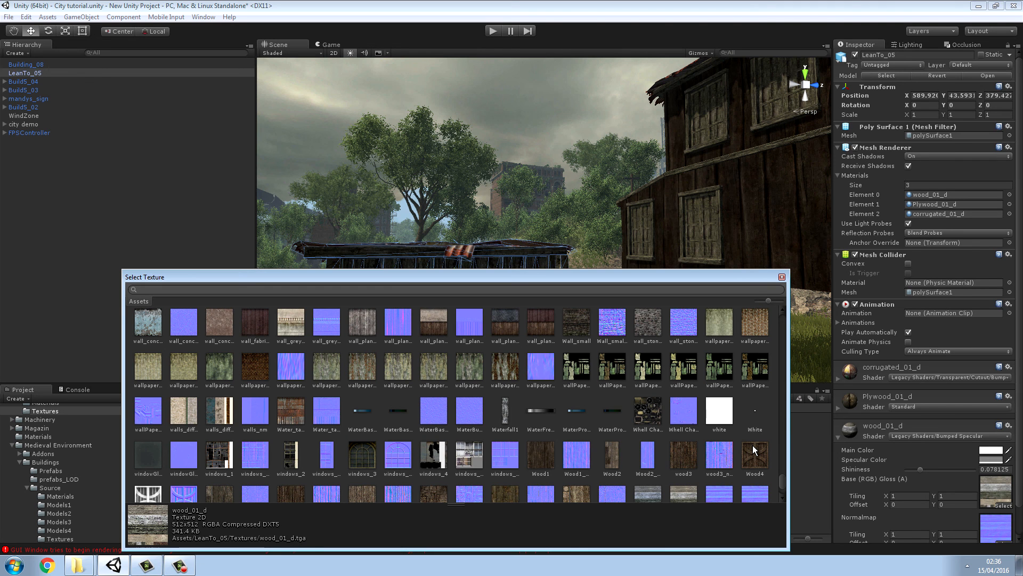
pyautogui.scroll(-2, 753, 445)
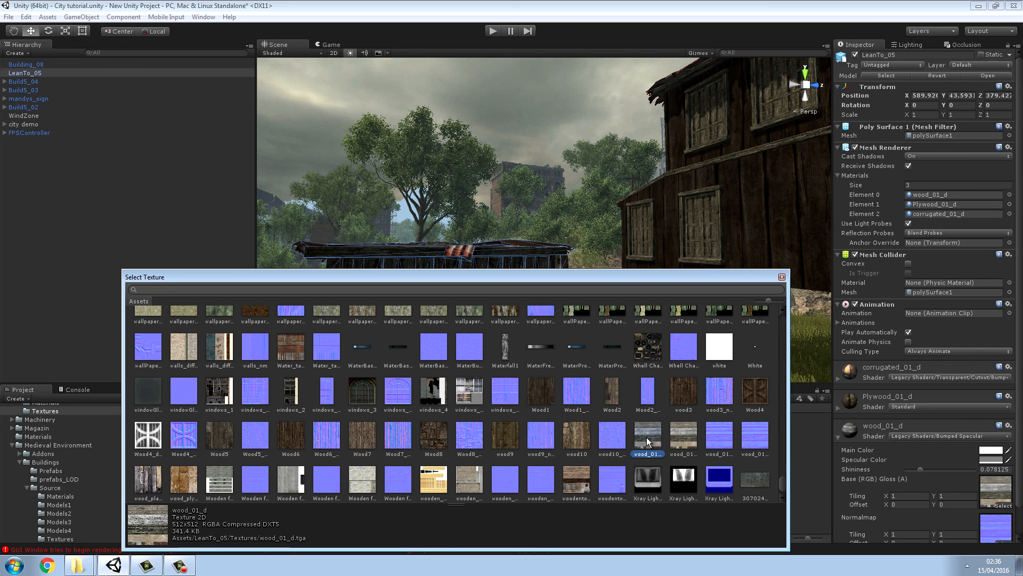
pyautogui.click(792, 218)
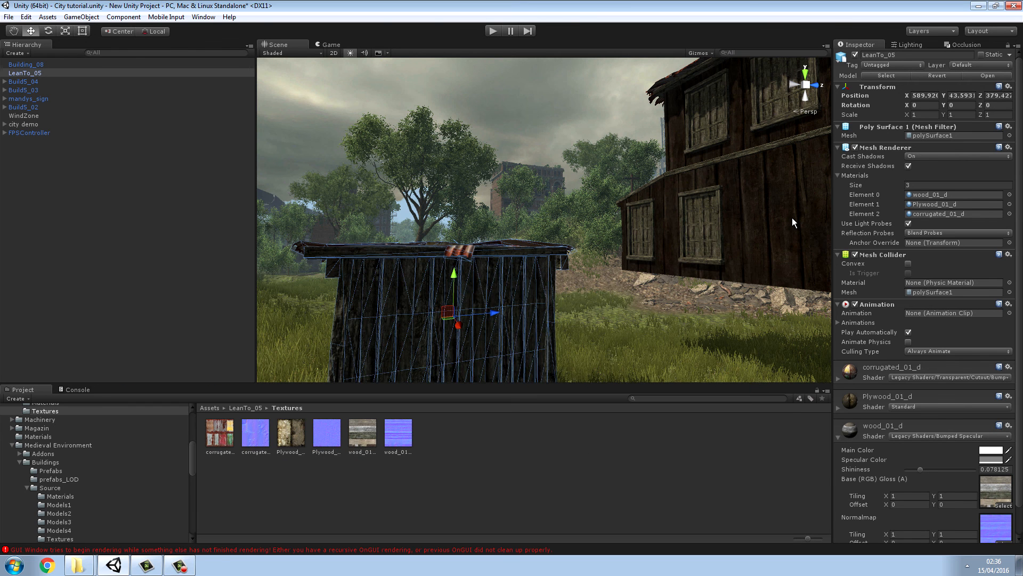
# - Give Building_08's Building_08-phong1 material the wood_01_d base texture and the matching wood_01 normal map
pyautogui.click(791, 223)
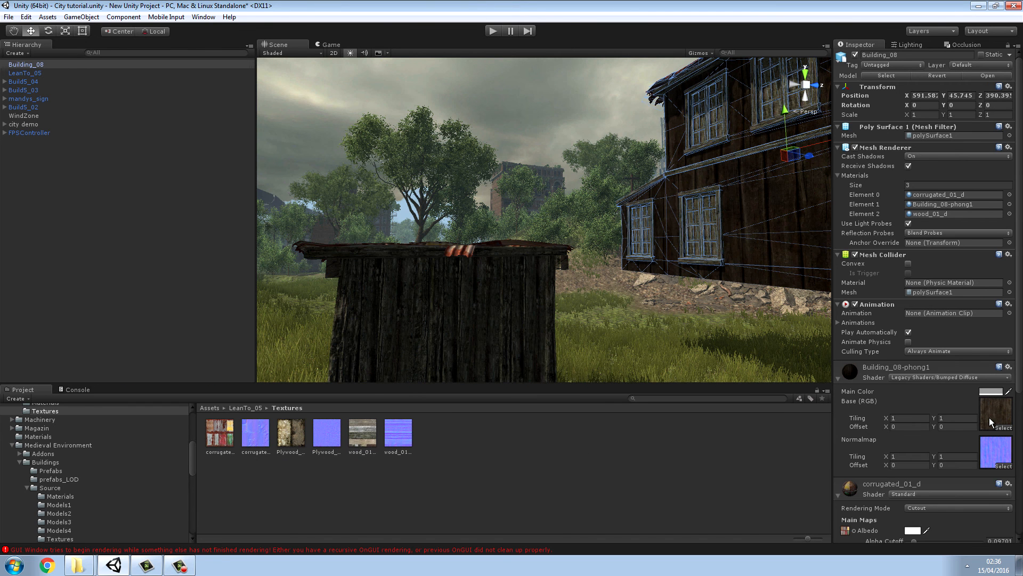
pyautogui.click(1001, 429)
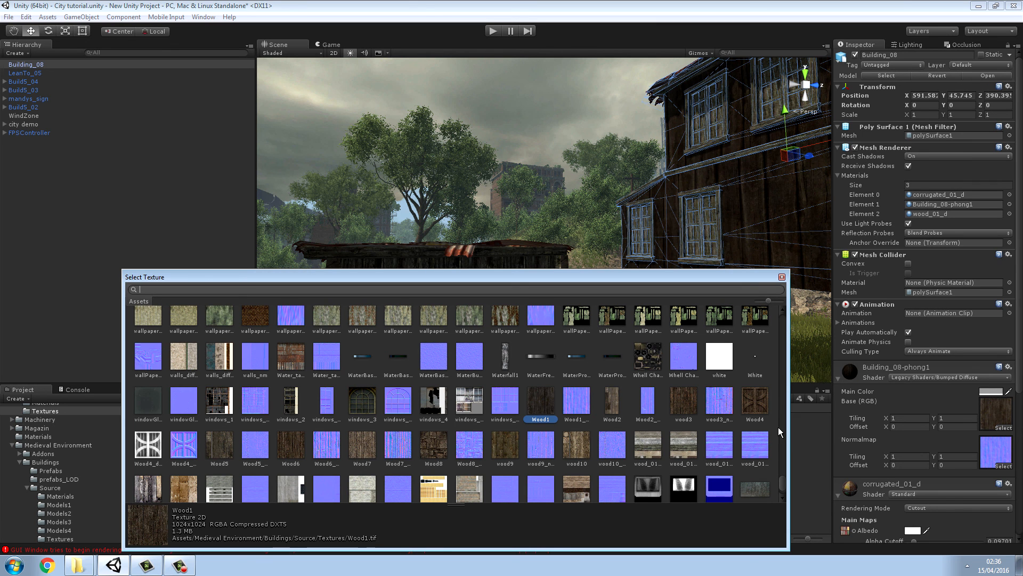
pyautogui.doubleClick(653, 449)
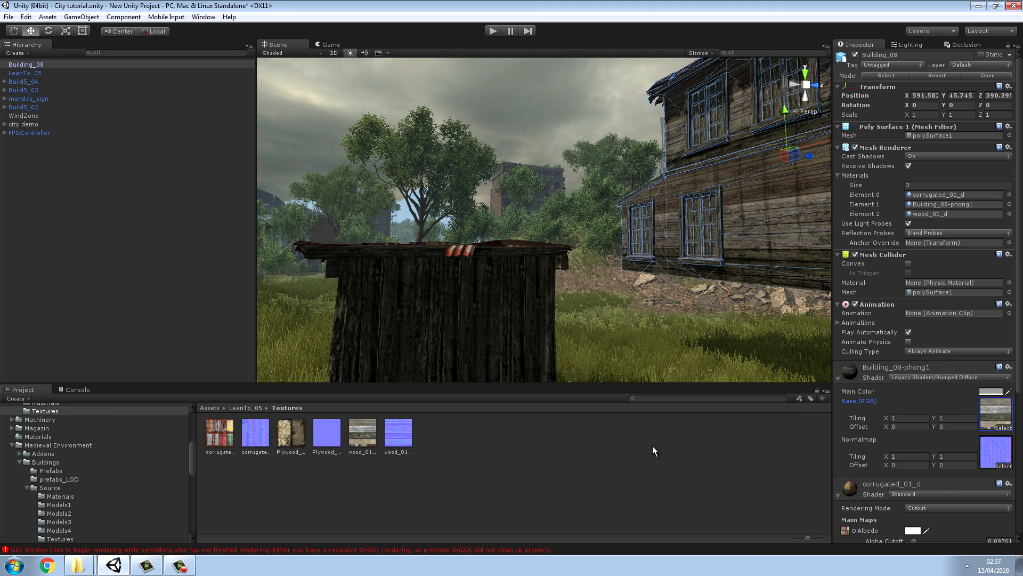
pyautogui.click(1001, 466)
pyautogui.doubleClick(718, 449)
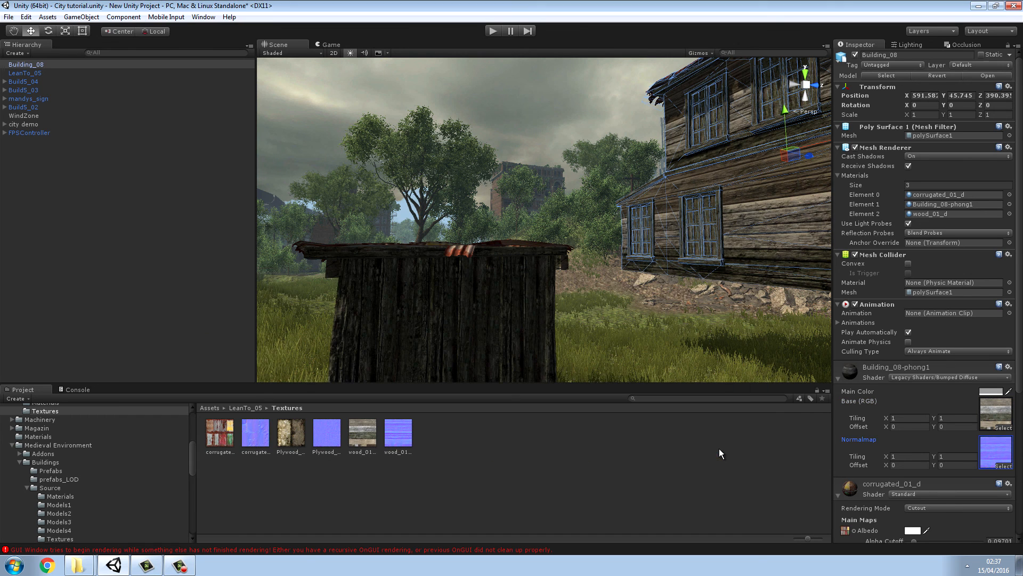
# - Check the new plank texture on Building_08's window wall and switch the Building_08-phong1 material to the Standard shader
pyautogui.click(675, 315)
pyautogui.keyDown('alt'); pyautogui.moveTo(675, 315); pyautogui.dragTo(909, 344); pyautogui.keyUp('alt')
pyautogui.keyDown('alt'); pyautogui.moveTo(709, 289); pyautogui.dragTo(663, 290); pyautogui.keyUp('alt')
pyautogui.click(655, 280)
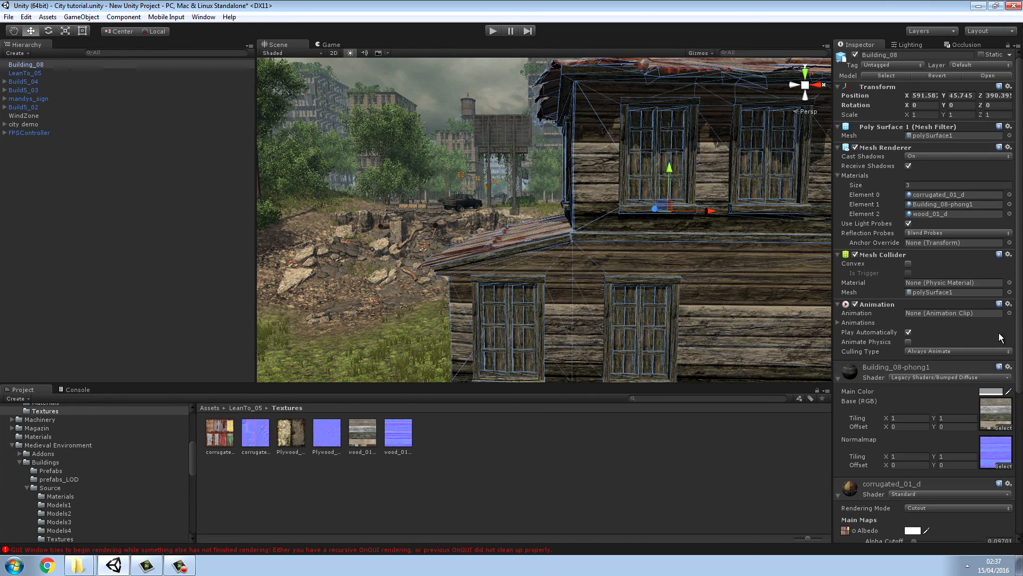
pyautogui.scroll(-2, 1018, 341)
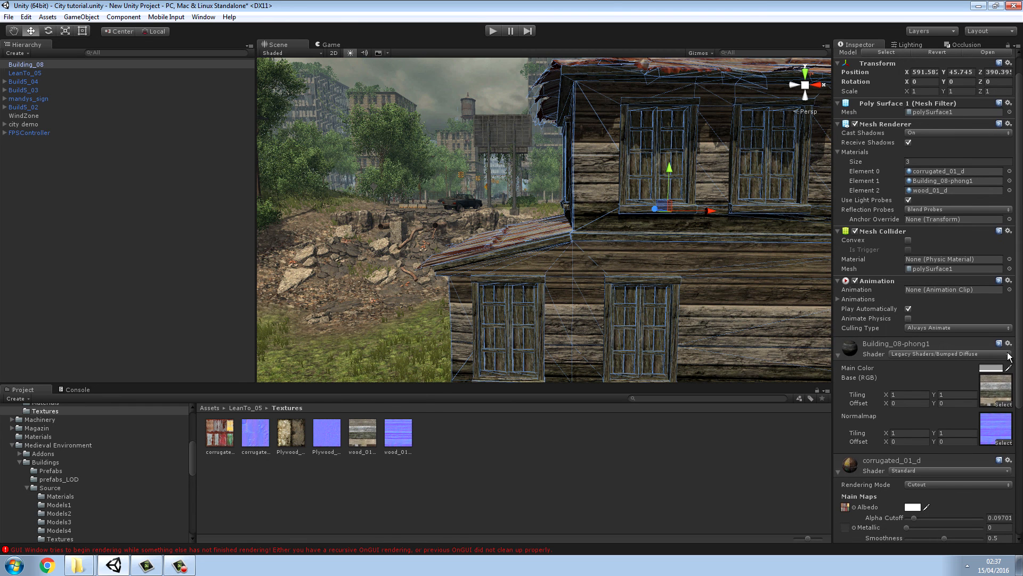
pyautogui.click(1007, 354)
pyautogui.click(917, 98)
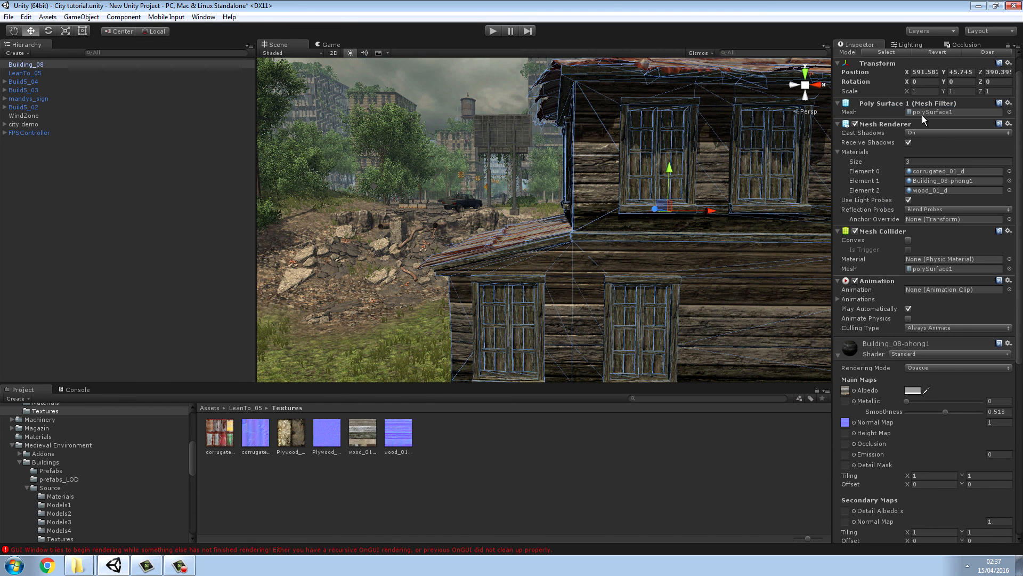
# - Adjust Building_08's wood_01_d material, trying a smoothness of about 0.372 and a normal map strength of about 2.58
pyautogui.moveTo(1019, 328); pyautogui.dragTo(1022, 508)
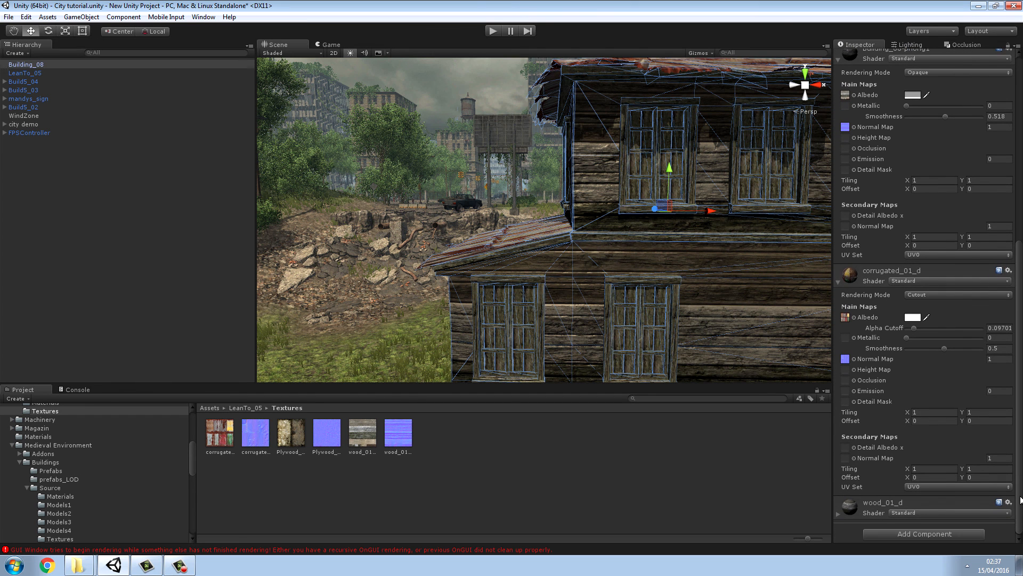
pyautogui.click(838, 514)
pyautogui.moveTo(1019, 428); pyautogui.dragTo(1020, 490)
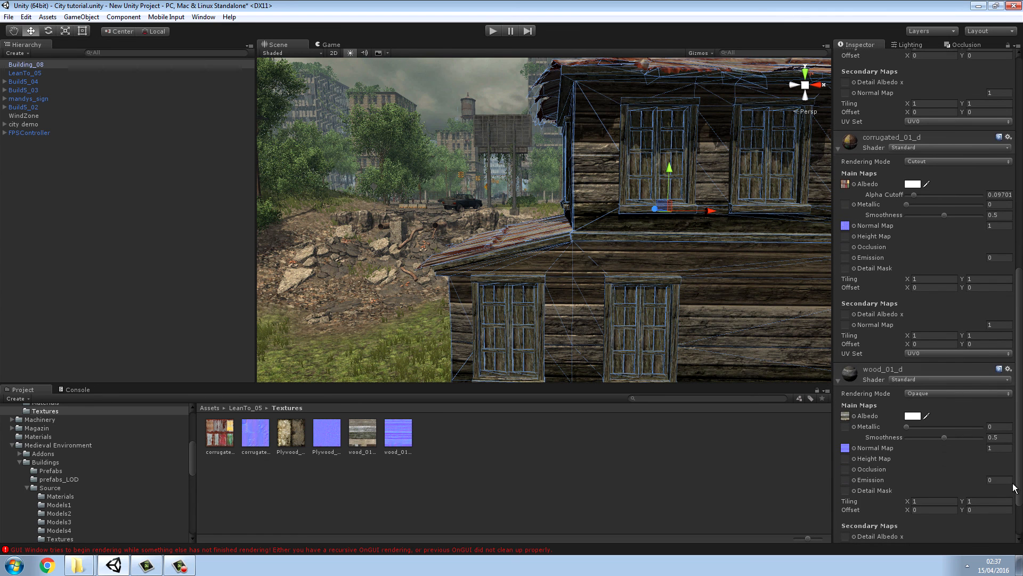
pyautogui.moveTo(943, 437)
pyautogui.mouseDown()
pyautogui.moveTo(971, 438)
pyautogui.moveTo(919, 438)
pyautogui.moveTo(972, 440)
pyautogui.moveTo(940, 440)
pyautogui.mouseUp()
pyautogui.keyDown('alt'); pyautogui.moveTo(665, 297); pyautogui.dragTo(34, 317); pyautogui.keyUp('alt')
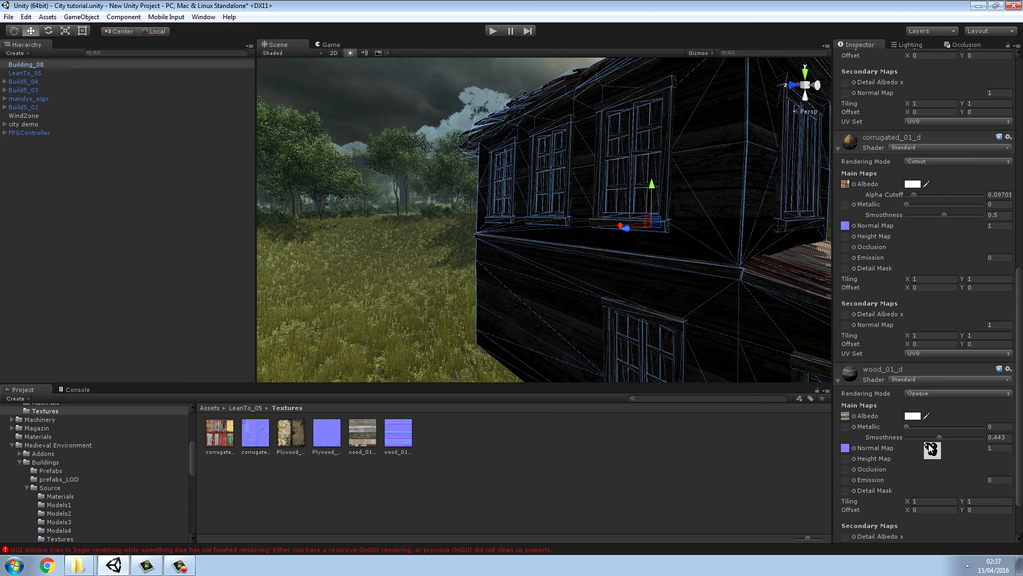
pyautogui.moveTo(939, 437)
pyautogui.mouseDown()
pyautogui.moveTo(928, 439)
pyautogui.moveTo(940, 449)
pyautogui.mouseUp()
pyautogui.keyDown('alt'); pyautogui.moveTo(809, 379); pyautogui.dragTo(471, 349); pyautogui.keyUp('alt')
pyautogui.moveTo(939, 436)
pyautogui.mouseDown()
pyautogui.moveTo(983, 439)
pyautogui.moveTo(884, 446)
pyautogui.moveTo(967, 455)
pyautogui.mouseUp()
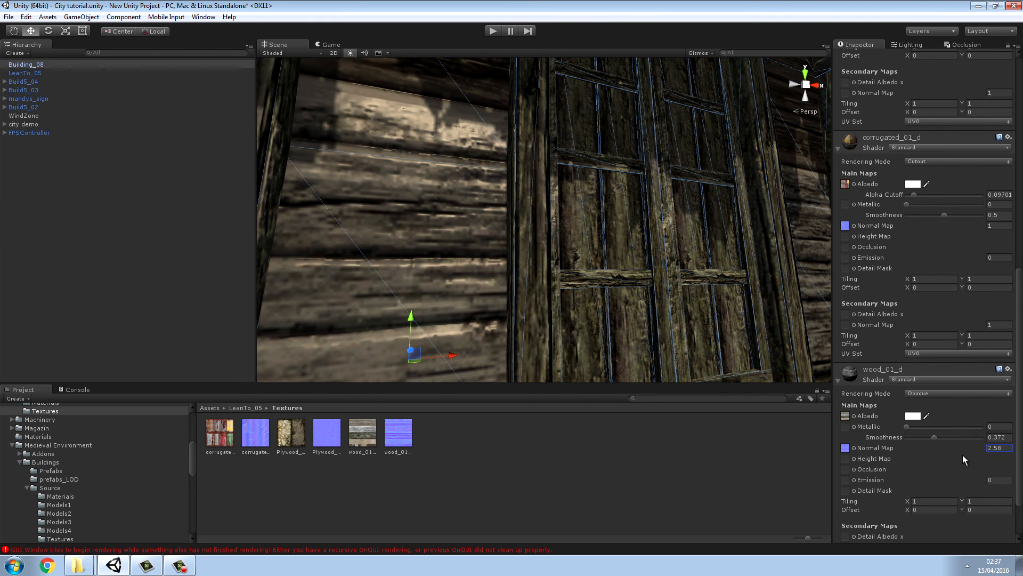
pyautogui.moveTo(934, 437)
pyautogui.mouseDown()
pyautogui.moveTo(924, 440)
pyautogui.moveTo(976, 452)
pyautogui.moveTo(941, 455)
pyautogui.moveTo(965, 454)
pyautogui.mouseUp()
pyautogui.click(983, 450)
# - Lower Building_08 vertically so that its base sits on the terrain
pyautogui.moveTo(594, 273); pyautogui.dragTo(386, 264, button='right')
pyautogui.click(486, 224)
pyautogui.moveTo(559, 167); pyautogui.dragTo(559, 238)
pyautogui.click(564, 459)
# - Move LeanTo_05 away from Building_08 along the X axis, to an X position of about 574.74
pyautogui.moveTo(613, 246); pyautogui.dragTo(567, 270, button='right')
pyautogui.click(498, 250)
pyautogui.moveTo(456, 218); pyautogui.dragTo(402, 175)
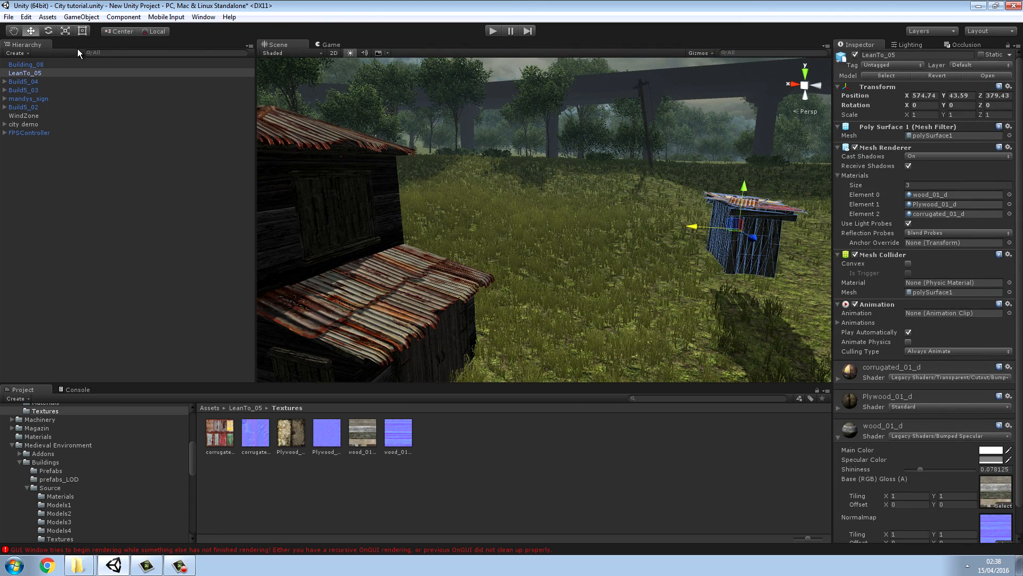
# - Rotate LeanTo_05 to -240 degrees about the Y axis and lower it onto the grass, to a Y position of about 41.53
pyautogui.click(47, 32)
pyautogui.moveTo(705, 231); pyautogui.dragTo(1002, 238)
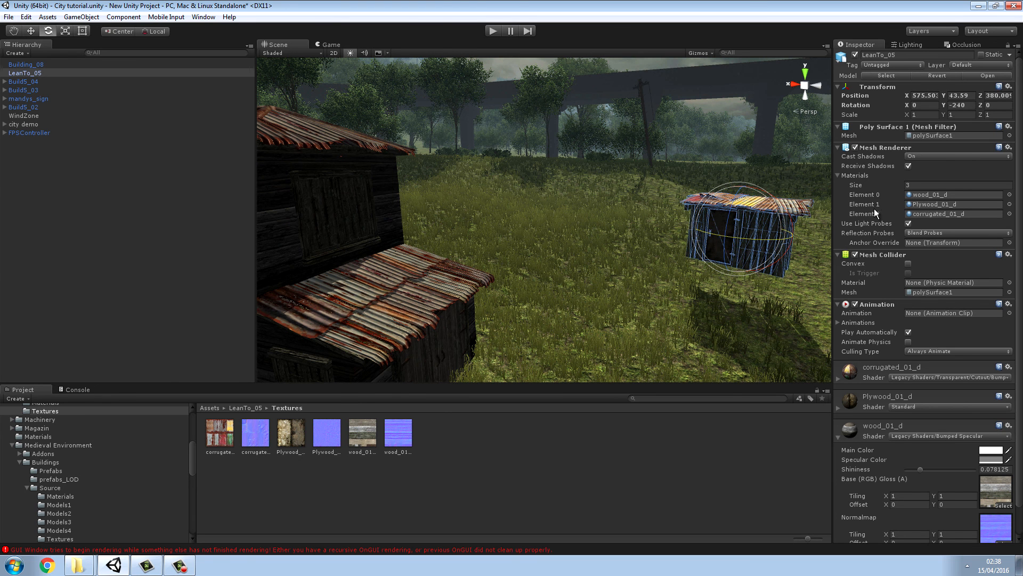
pyautogui.click(35, 33)
pyautogui.moveTo(736, 187); pyautogui.dragTo(743, 226)
pyautogui.moveTo(742, 226); pyautogui.dragTo(653, 258, button='right')
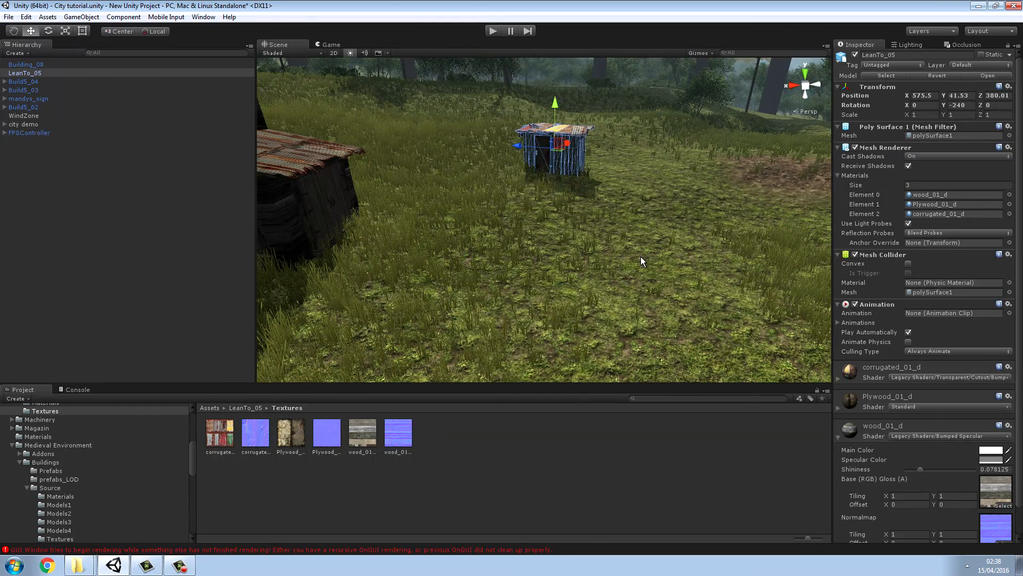
# - Paint the brown dirt texture over the terrain grass near LeanTo_05 with a smaller texture brush
pyautogui.click(615, 274)
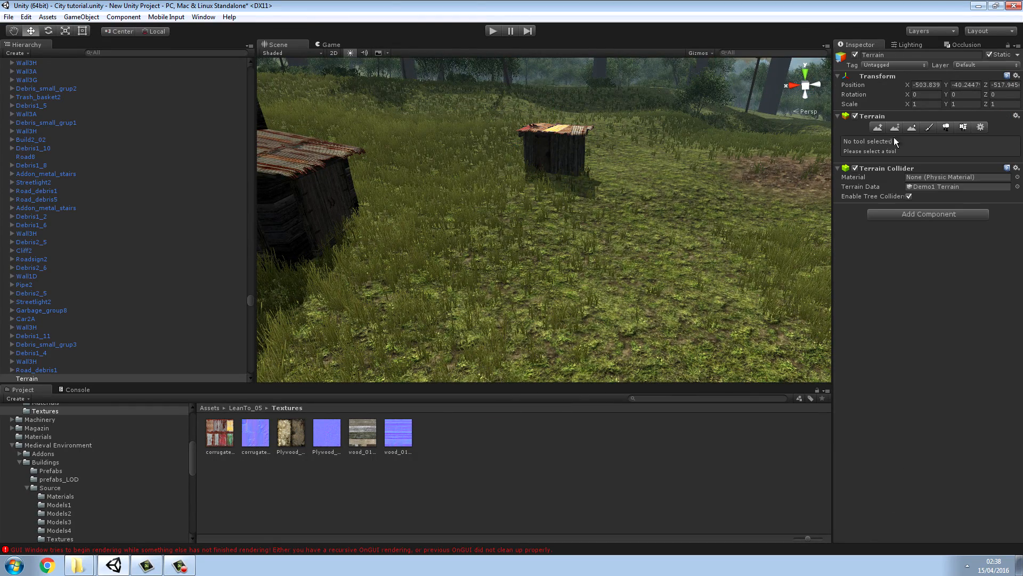
pyautogui.click(929, 128)
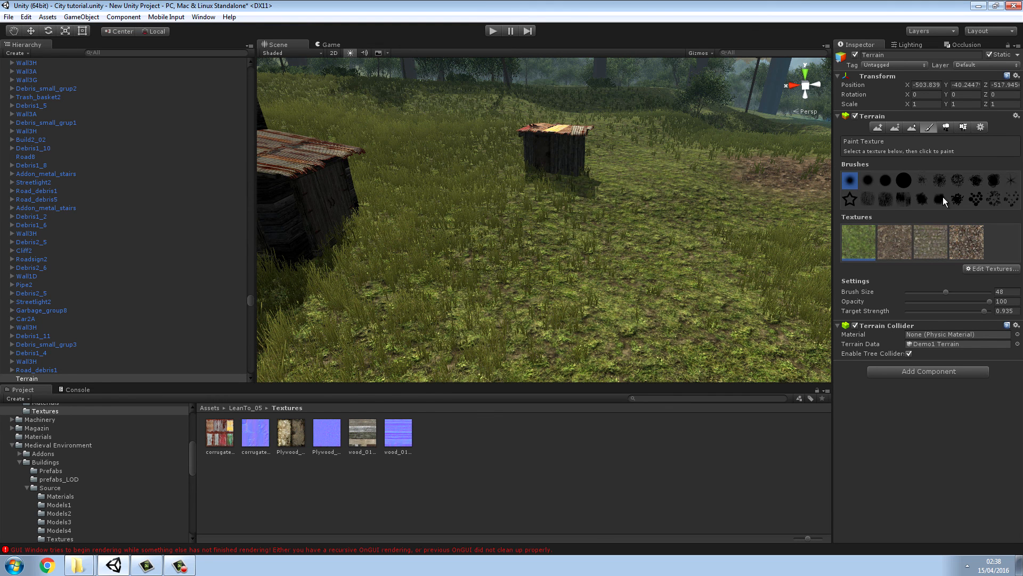
pyautogui.click(894, 243)
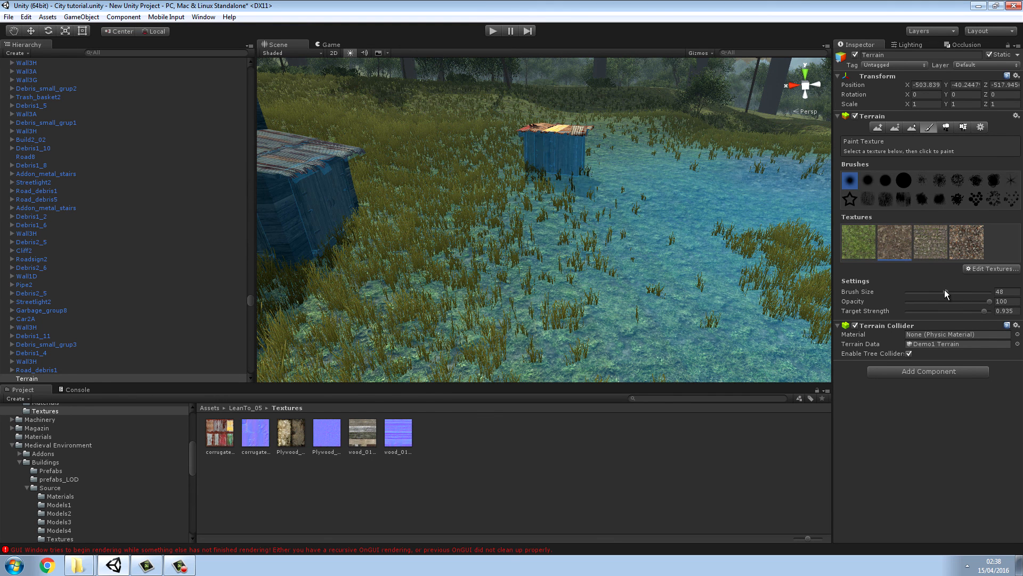
pyautogui.moveTo(946, 291)
pyautogui.mouseDown()
pyautogui.moveTo(891, 294)
pyautogui.moveTo(910, 295)
pyautogui.mouseUp()
pyautogui.moveTo(445, 187); pyautogui.dragTo(560, 288)
pyautogui.moveTo(525, 203)
pyautogui.mouseDown(button='right')
pyautogui.moveTo(566, 193)
pyautogui.moveTo(680, 235)
pyautogui.mouseUp(button='right')
pyautogui.moveTo(343, 182)
pyautogui.mouseDown(button='right')
pyautogui.moveTo(149, 163)
pyautogui.moveTo(153, 192)
pyautogui.mouseUp(button='right')
pyautogui.moveTo(588, 263)
pyautogui.mouseDown()
pyautogui.moveTo(412, 292)
pyautogui.moveTo(373, 269)
pyautogui.mouseUp()
# - Set the texture brush size to 4 and paint dirt on the ground around Building_08 and LeanTo_05
pyautogui.moveTo(390, 199)
pyautogui.mouseDown(button='right')
pyautogui.moveTo(435, 169)
pyautogui.moveTo(368, 114)
pyautogui.moveTo(215, 91)
pyautogui.moveTo(977, 189)
pyautogui.moveTo(885, 238)
pyautogui.moveTo(1001, 247)
pyautogui.mouseUp(button='right')
pyautogui.moveTo(912, 292); pyautogui.dragTo(910, 292)
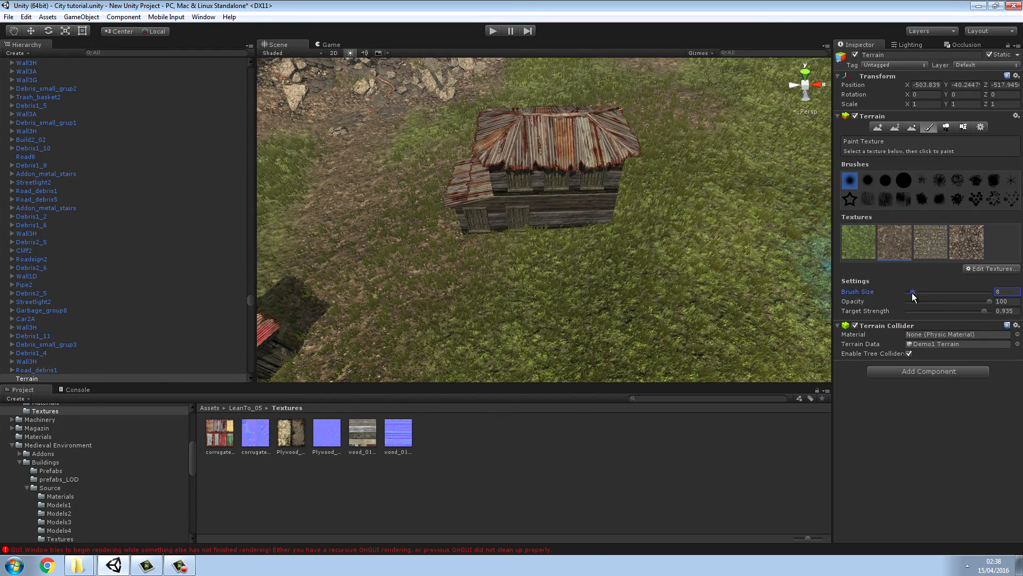
pyautogui.moveTo(912, 293); pyautogui.dragTo(909, 292)
pyautogui.moveTo(472, 227)
pyautogui.mouseDown()
pyautogui.moveTo(491, 266)
pyautogui.moveTo(396, 266)
pyautogui.mouseUp()
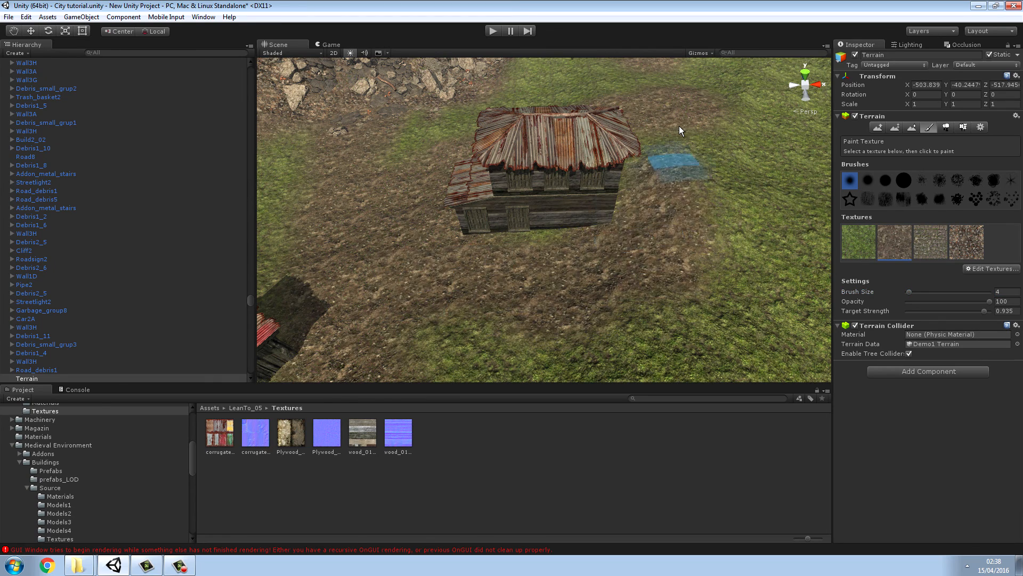
pyautogui.moveTo(725, 250); pyautogui.dragTo(648, 232, button='right')
pyautogui.moveTo(536, 204); pyautogui.dragTo(446, 191)
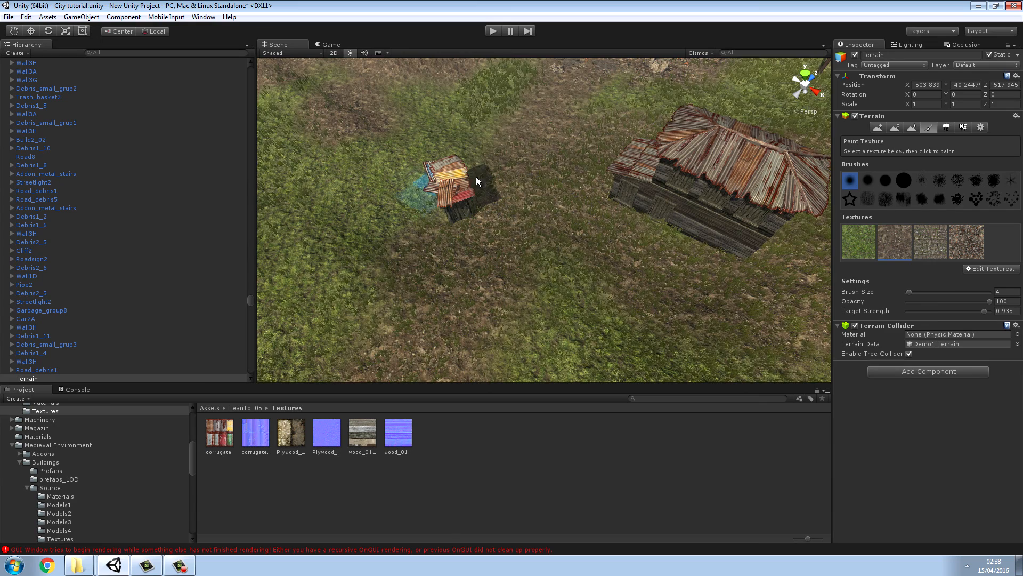
# - Paint a curving dirt path across the grass beyond Building_08 towards the open field
pyautogui.moveTo(485, 96)
pyautogui.mouseDown(button='right')
pyautogui.moveTo(523, 114)
pyautogui.moveTo(697, 141)
pyautogui.moveTo(663, 96)
pyautogui.moveTo(596, 197)
pyautogui.mouseUp(button='right')
pyautogui.moveTo(596, 193)
pyautogui.mouseDown()
pyautogui.moveTo(628, 107)
pyautogui.moveTo(727, 100)
pyautogui.moveTo(827, 110)
pyautogui.mouseUp()
pyautogui.moveTo(827, 110)
pyautogui.mouseDown(button='right')
pyautogui.moveTo(680, 128)
pyautogui.moveTo(649, 176)
pyautogui.mouseUp(button='right')
pyautogui.moveTo(759, 270)
pyautogui.mouseDown()
pyautogui.moveTo(760, 251)
pyautogui.moveTo(696, 167)
pyautogui.mouseUp()
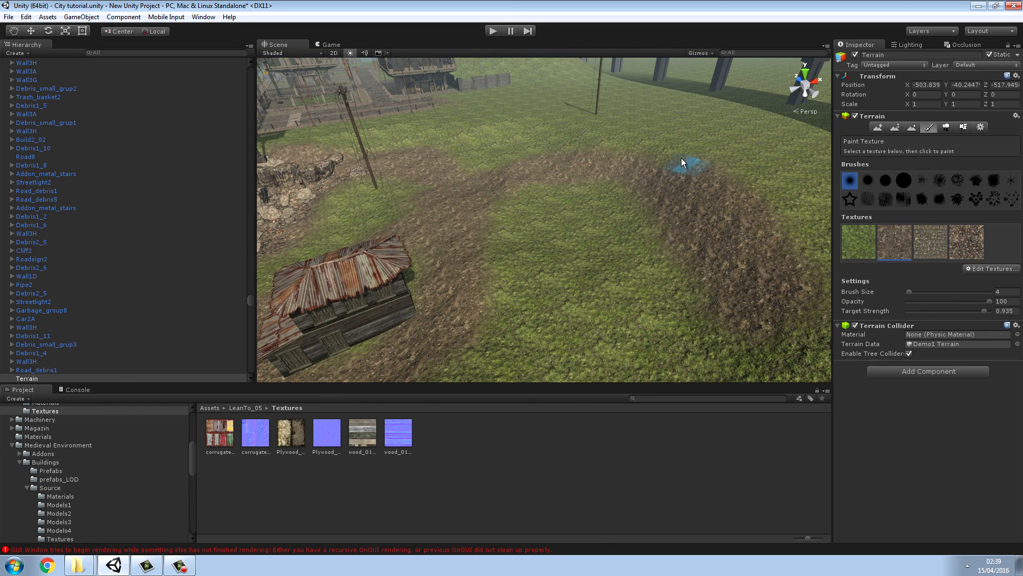
pyautogui.moveTo(544, 151); pyautogui.dragTo(555, 162)
# - Extend the dirt path across the open grass in front of LeanTo_05 and Building_08, joining the trails
pyautogui.moveTo(589, 201); pyautogui.dragTo(659, 238, button='right')
pyautogui.moveTo(639, 199); pyautogui.dragTo(605, 277)
pyautogui.moveTo(567, 308)
pyautogui.mouseDown(button='right')
pyautogui.moveTo(569, 297)
pyautogui.moveTo(501, 313)
pyautogui.moveTo(632, 288)
pyautogui.mouseUp(button='right')
pyautogui.moveTo(631, 293); pyautogui.dragTo(678, 265)
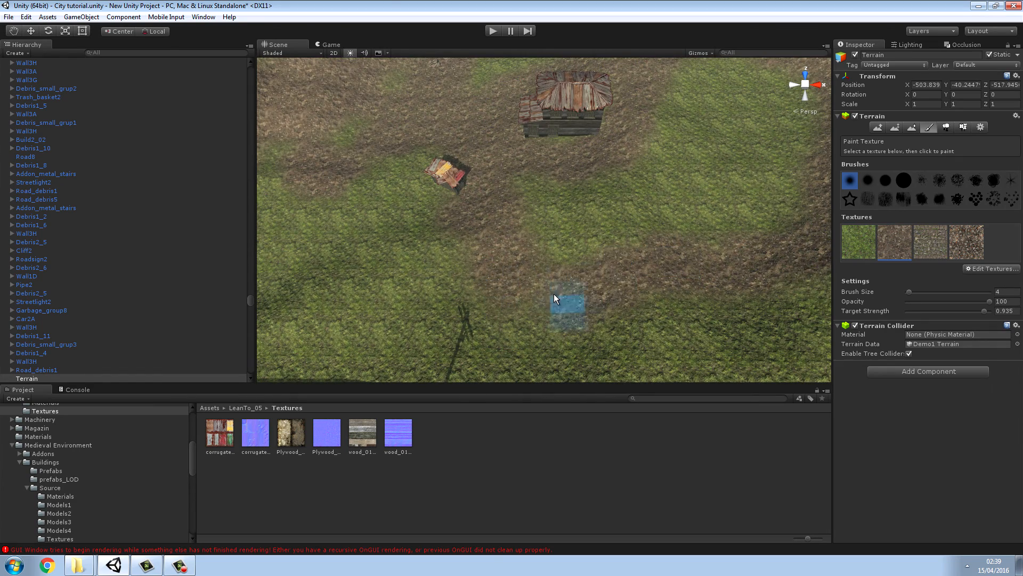
pyautogui.moveTo(599, 292)
pyautogui.mouseDown()
pyautogui.moveTo(791, 260)
pyautogui.moveTo(440, 304)
pyautogui.moveTo(295, 232)
pyautogui.moveTo(501, 289)
pyautogui.moveTo(504, 203)
pyautogui.moveTo(602, 158)
pyautogui.moveTo(657, 81)
pyautogui.mouseUp()
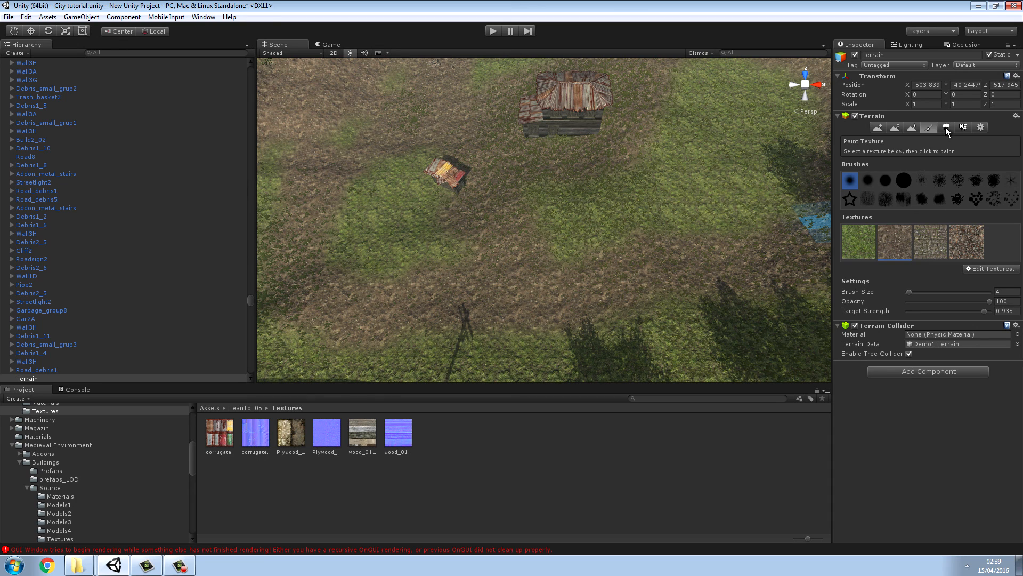
# - Erase the grass details along the painted dirt paths around both buildings with a brush size of 4
pyautogui.click(961, 128)
pyautogui.moveTo(738, 128)
pyautogui.mouseDown(button='right')
pyautogui.moveTo(733, 112)
pyautogui.moveTo(782, 114)
pyautogui.mouseUp(button='right')
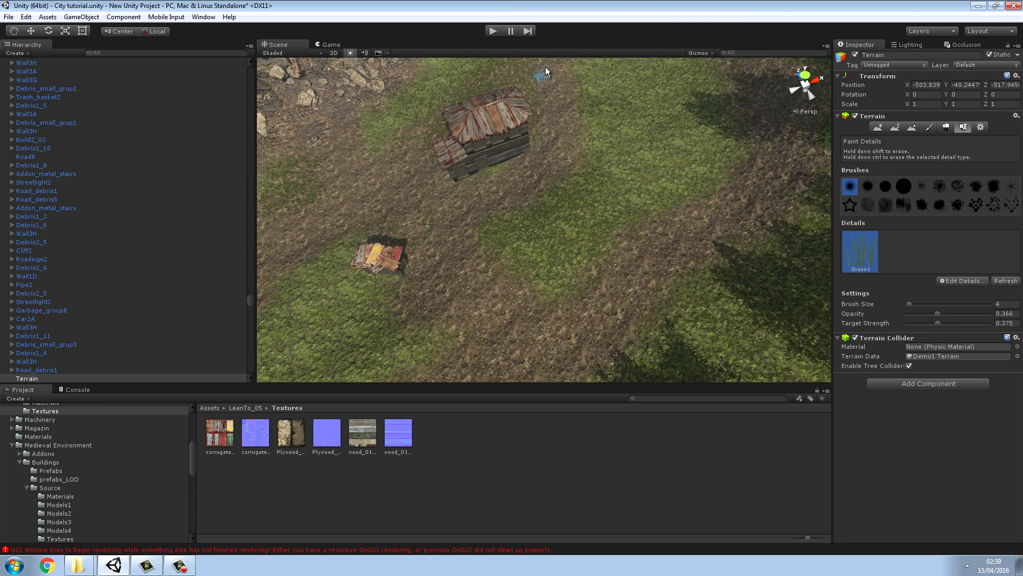
pyautogui.moveTo(605, 130); pyautogui.dragTo(578, 186, button='right')
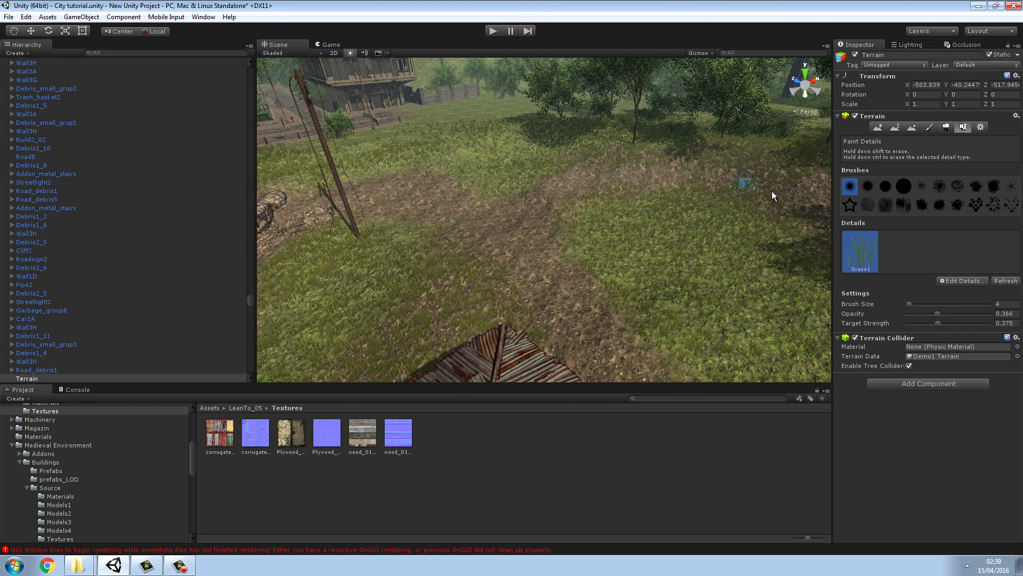
pyautogui.moveTo(799, 181); pyautogui.dragTo(818, 192, button='right')
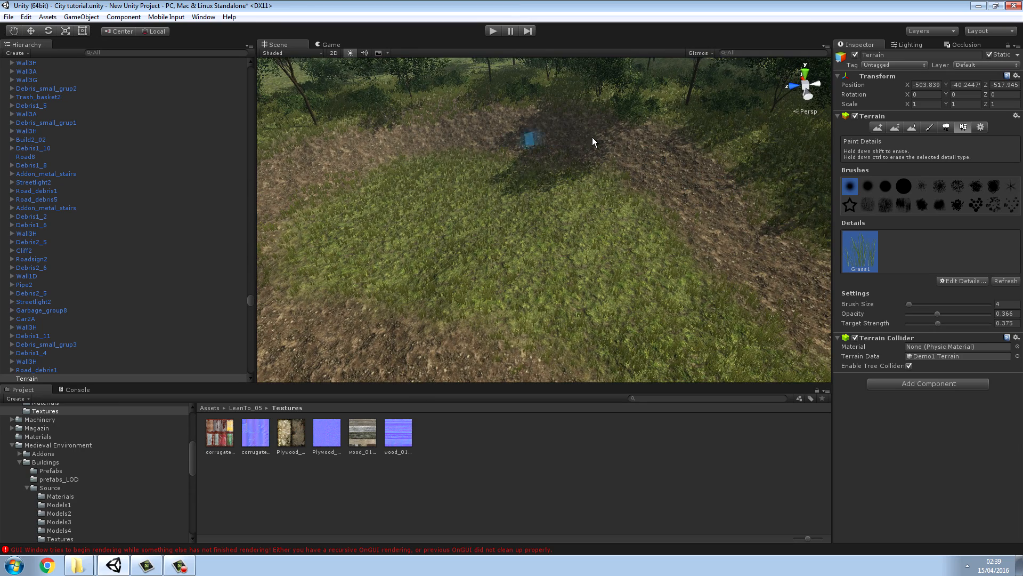
pyautogui.moveTo(651, 155); pyautogui.dragTo(915, 186, button='right')
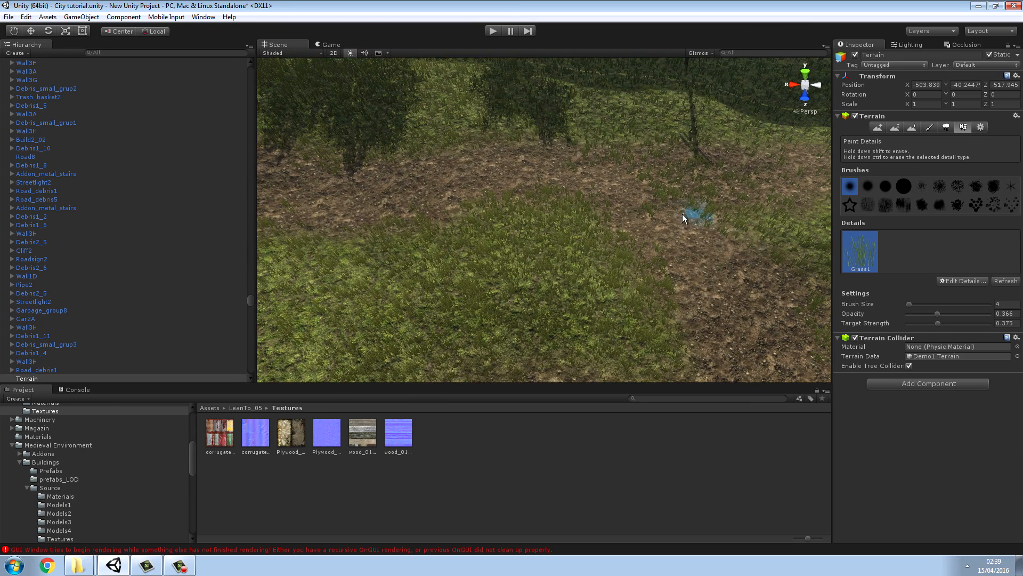
pyautogui.moveTo(759, 189); pyautogui.dragTo(900, 154, button='right')
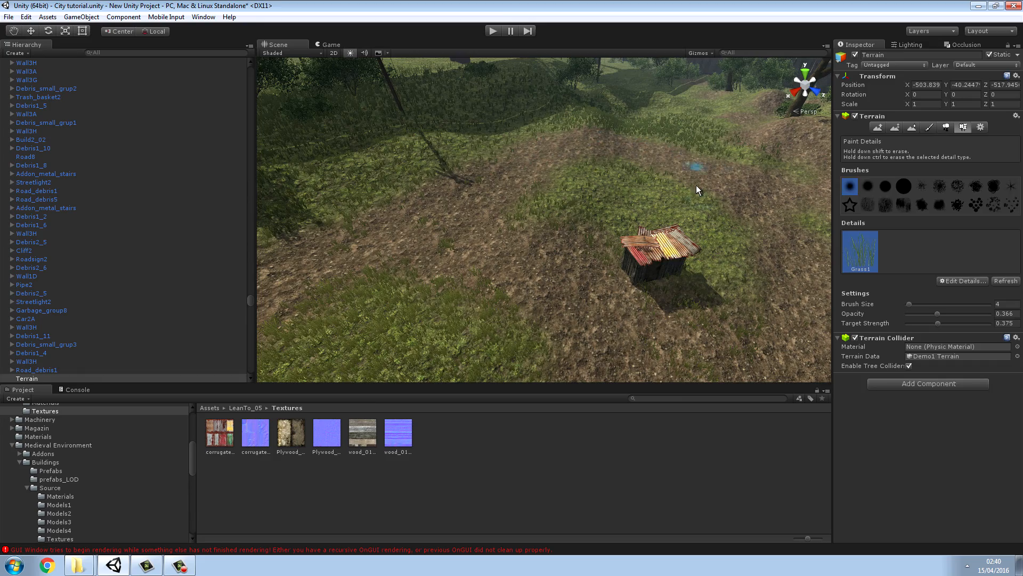
# - Move Building_08 to about X 593.03, Z 397.47 and lower it into the ground to Y 41.33
pyautogui.click(648, 459)
pyautogui.press('w')
pyautogui.moveTo(666, 304); pyautogui.dragTo(288, 211, button='right')
pyautogui.moveTo(177, 185); pyautogui.dragTo(467, 205, button='right')
pyautogui.click(468, 205)
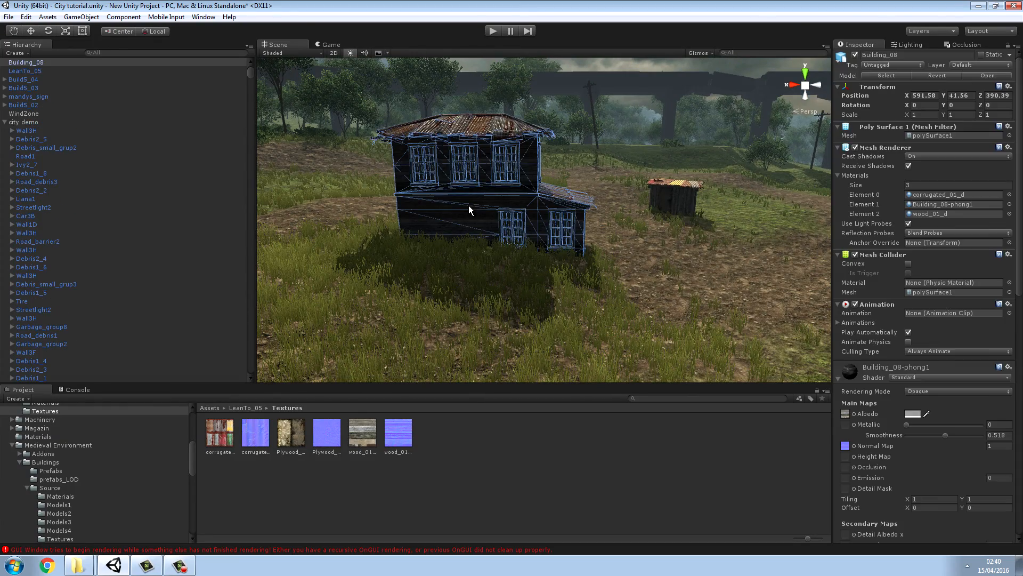
pyautogui.click(37, 33)
pyautogui.moveTo(486, 186); pyautogui.dragTo(399, 207)
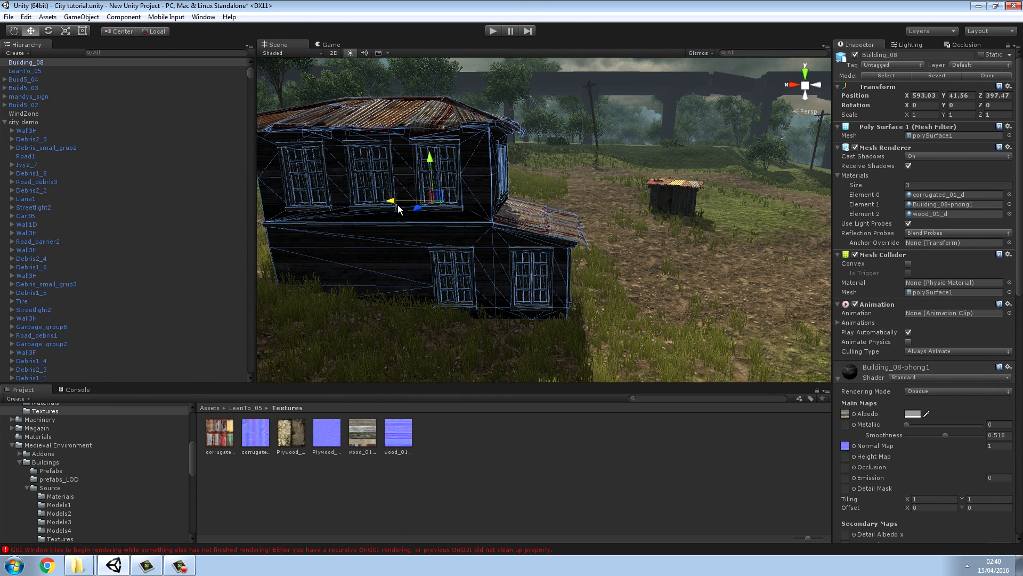
pyautogui.moveTo(431, 164); pyautogui.dragTo(434, 167)
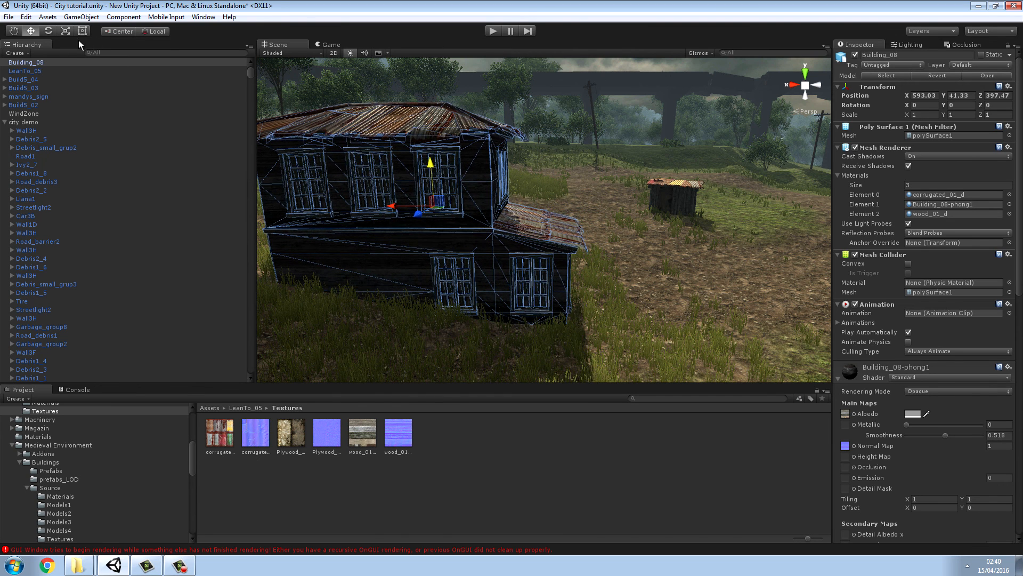
# - Rotate Building_08 about its vertical axis so that it stands at an angle to the dirt path
pyautogui.click(51, 32)
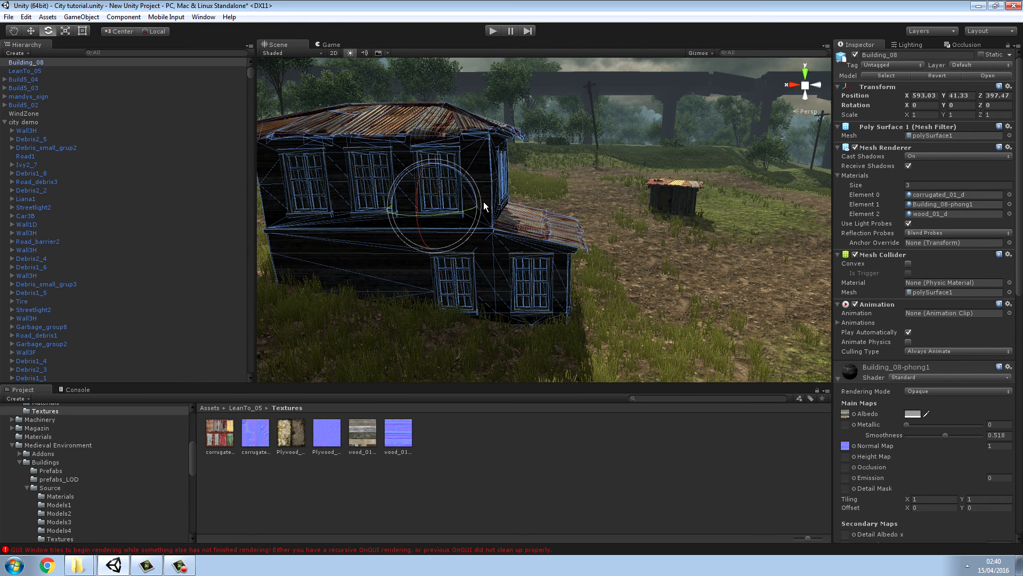
pyautogui.moveTo(481, 203); pyautogui.dragTo(437, 168)
pyautogui.press('w')
pyautogui.click(544, 415)
# - Place Tree1 trees beside Building_08, next to LeanTo_05 and in the background with a brush size of 1
pyautogui.moveTo(762, 256); pyautogui.dragTo(536, 243, button='right')
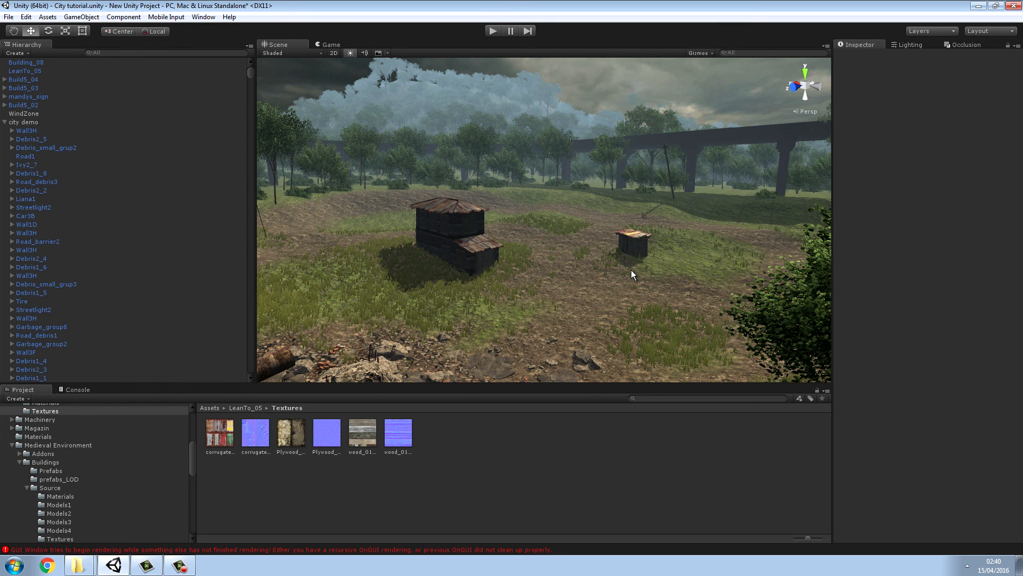
pyautogui.click(641, 293)
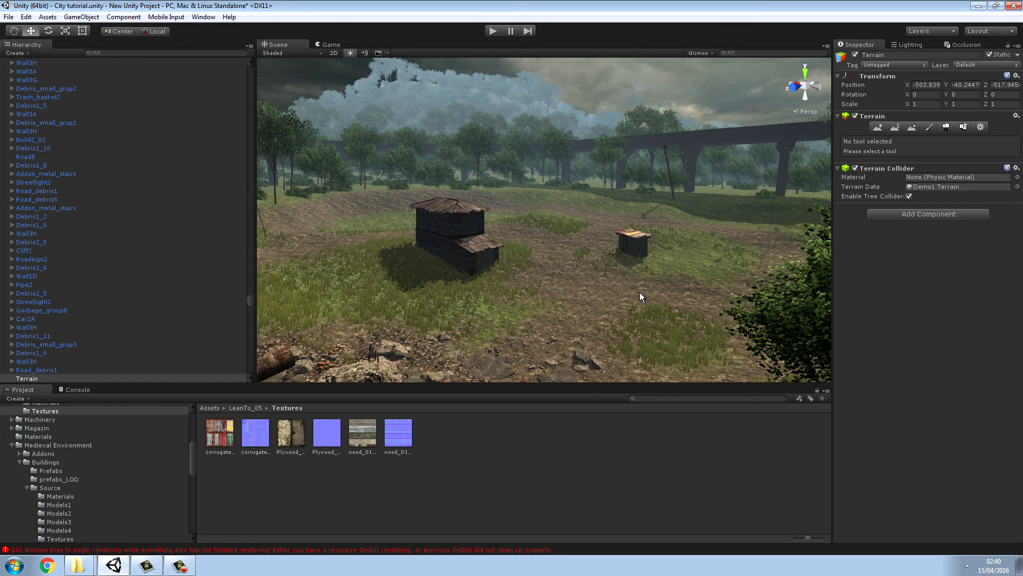
pyautogui.click(947, 127)
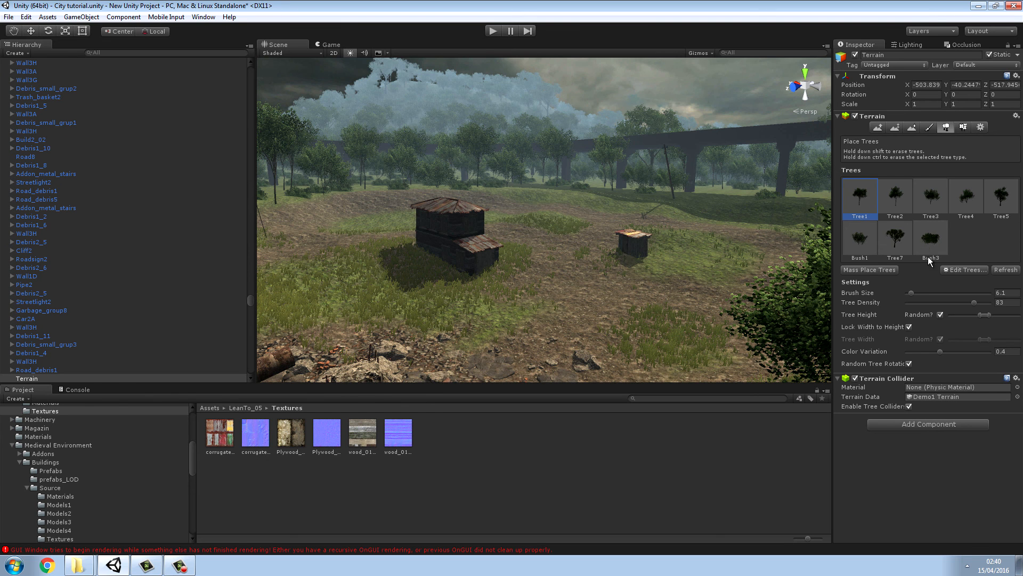
pyautogui.moveTo(909, 292); pyautogui.dragTo(904, 294)
pyautogui.click(408, 259)
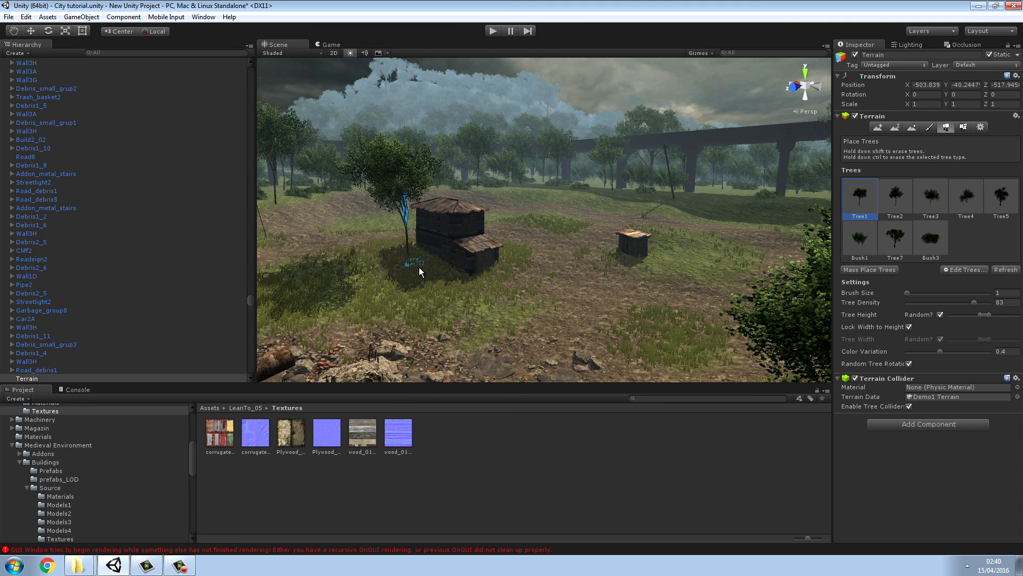
pyautogui.click(647, 227)
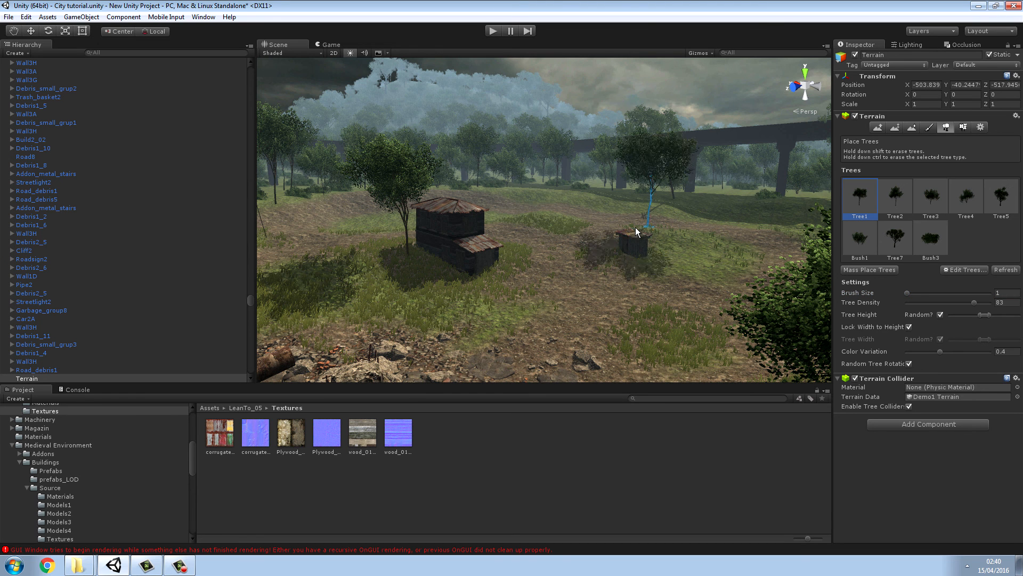
pyautogui.moveTo(558, 197); pyautogui.dragTo(606, 209)
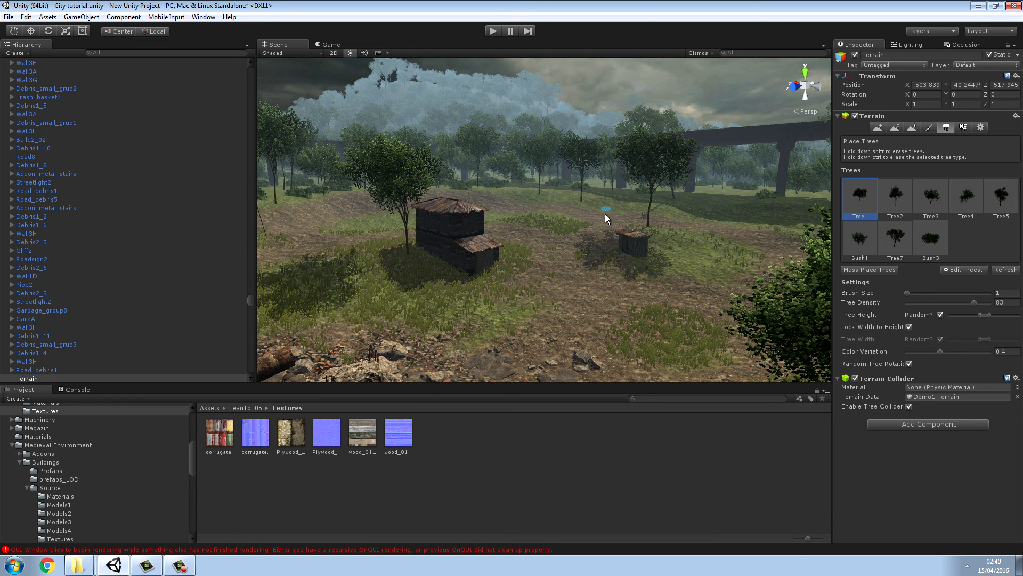
# - Plant several Tree2 trees around Building_08
pyautogui.click(882, 203)
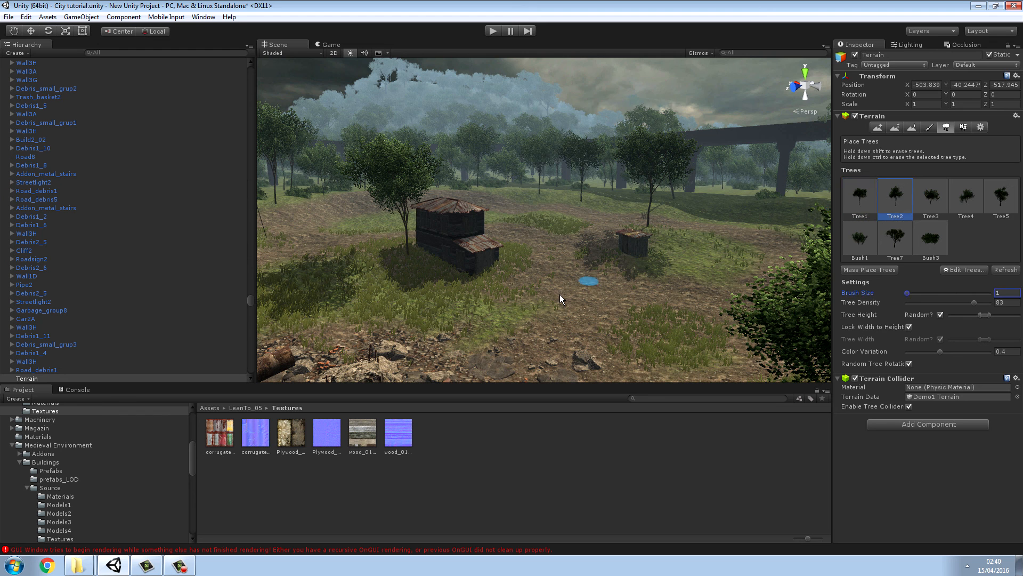
pyautogui.click(501, 279)
pyautogui.moveTo(439, 310); pyautogui.dragTo(413, 294, button='right')
pyautogui.click(527, 261)
pyautogui.click(386, 258)
# - Plant a Tree3 tree near the truck and utility pole, erasing the one tried by the rubble in the foreground
pyautogui.click(931, 198)
pyautogui.click(588, 320)
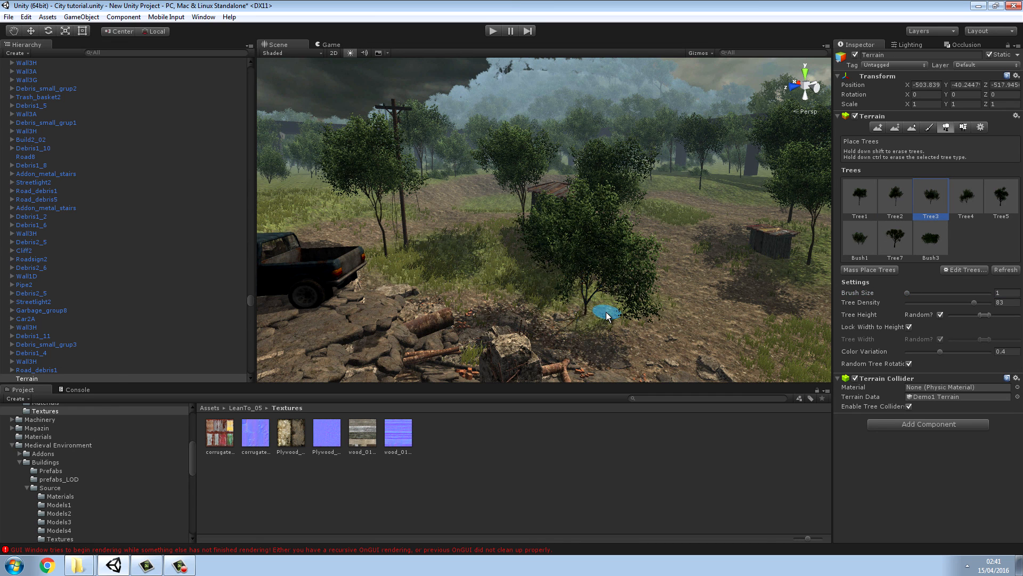
pyautogui.keyDown('shift'); pyautogui.click(593, 320); pyautogui.keyUp('shift')
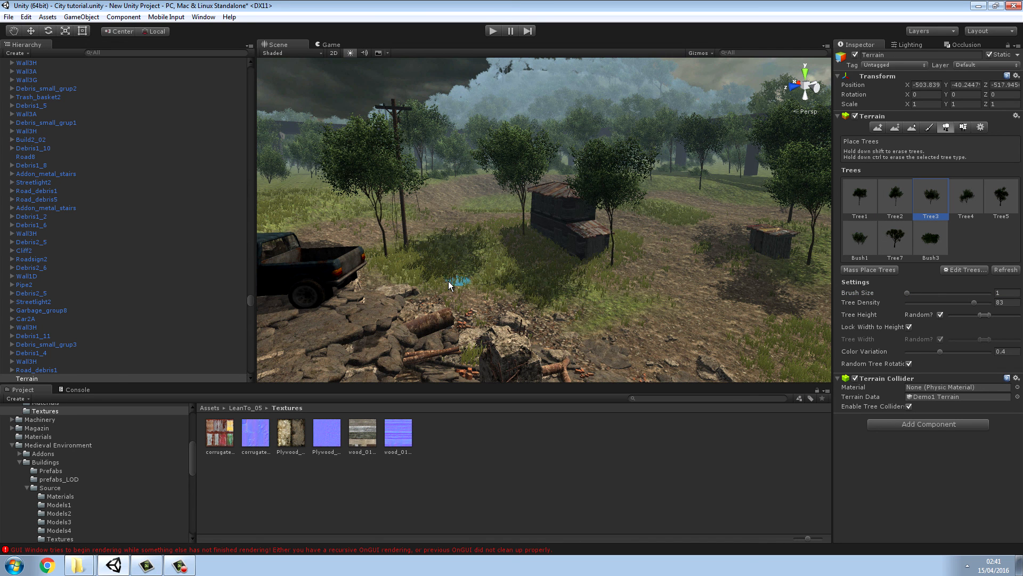
pyautogui.click(558, 459)
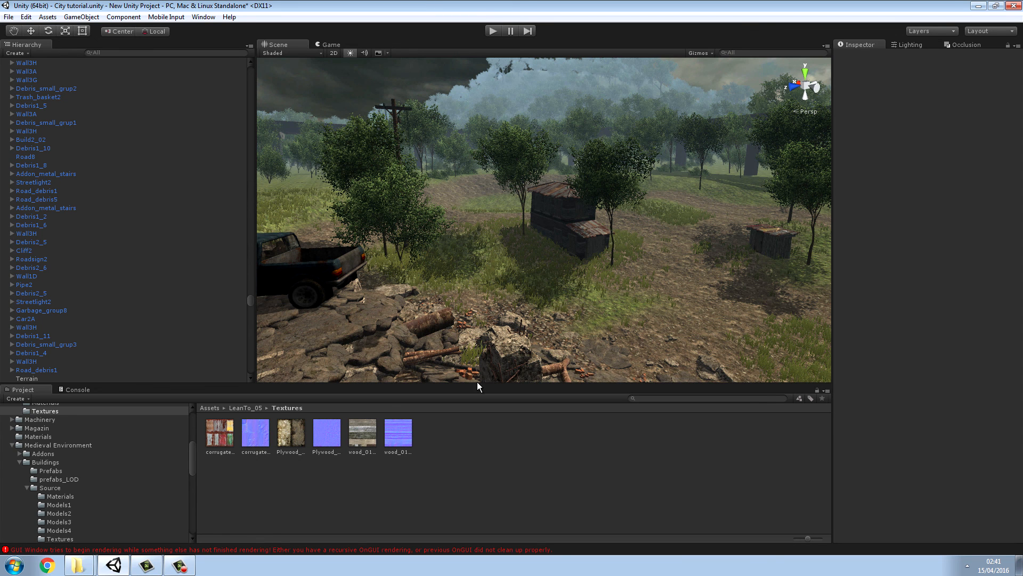
# - Smooth the height of the bumpy dirt mound near the wooden fence with a brush size of 27
pyautogui.moveTo(538, 229); pyautogui.dragTo(560, 214, button='right')
pyautogui.moveTo(630, 195); pyautogui.dragTo(65, 253, button='right')
pyautogui.click(439, 238)
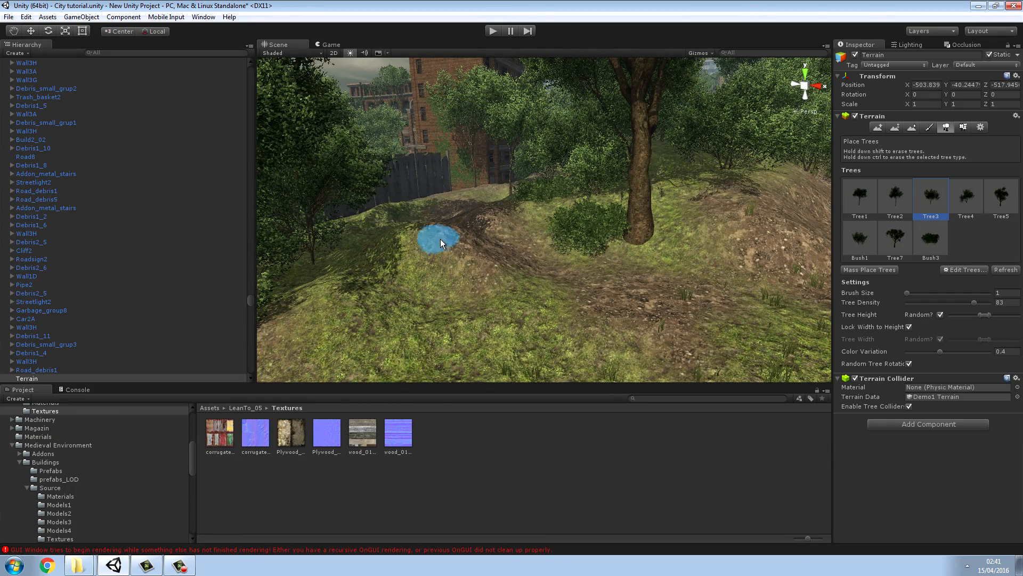
pyautogui.click(909, 127)
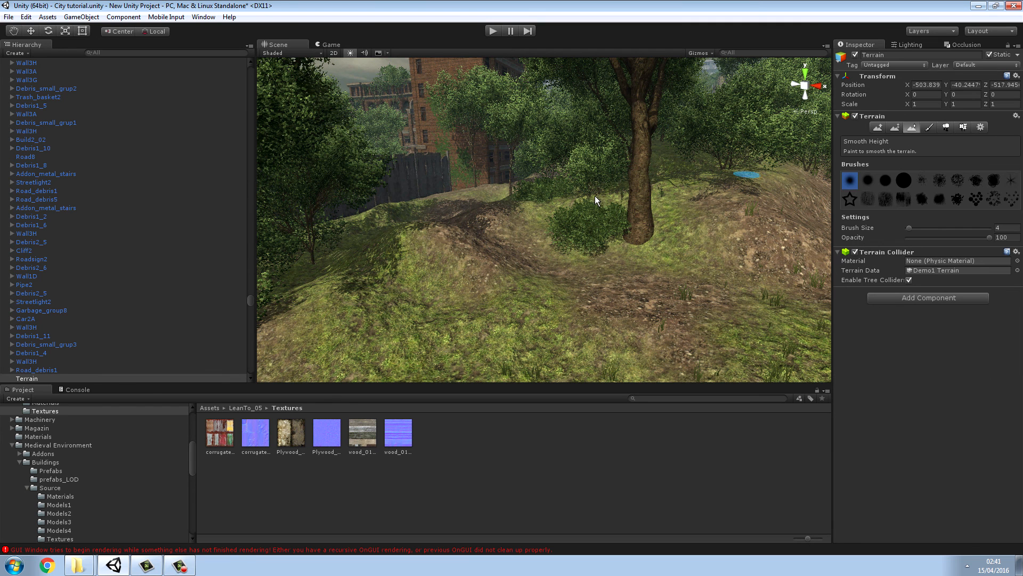
pyautogui.moveTo(913, 227); pyautogui.dragTo(930, 229)
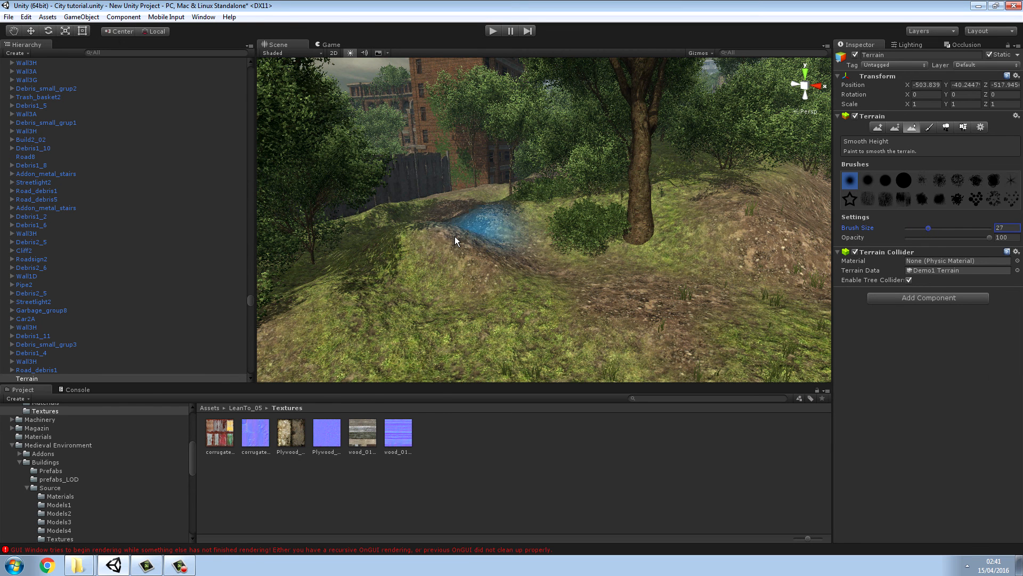
pyautogui.scroll(5, 464, 243)
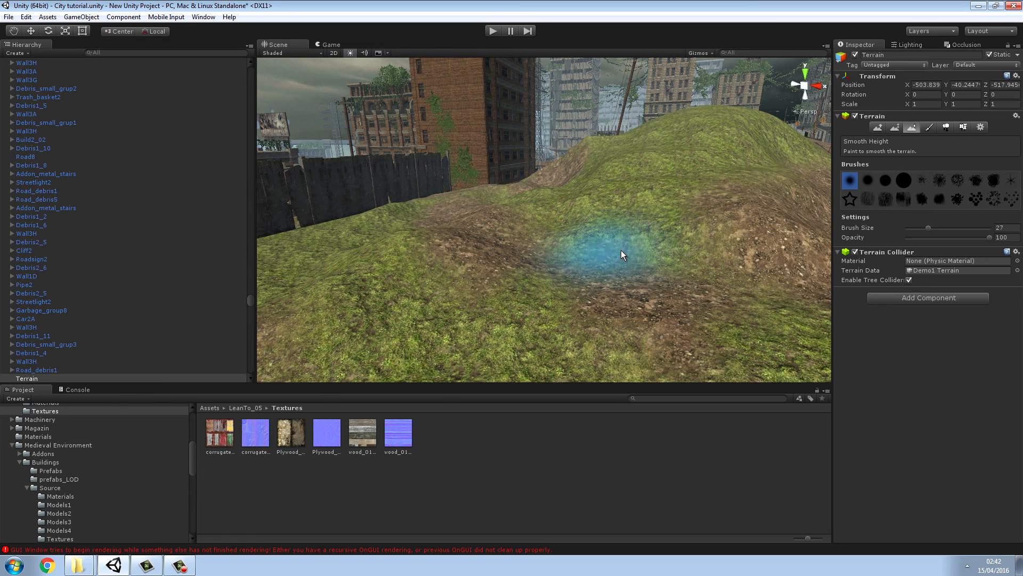
pyautogui.moveTo(596, 204); pyautogui.dragTo(639, 208)
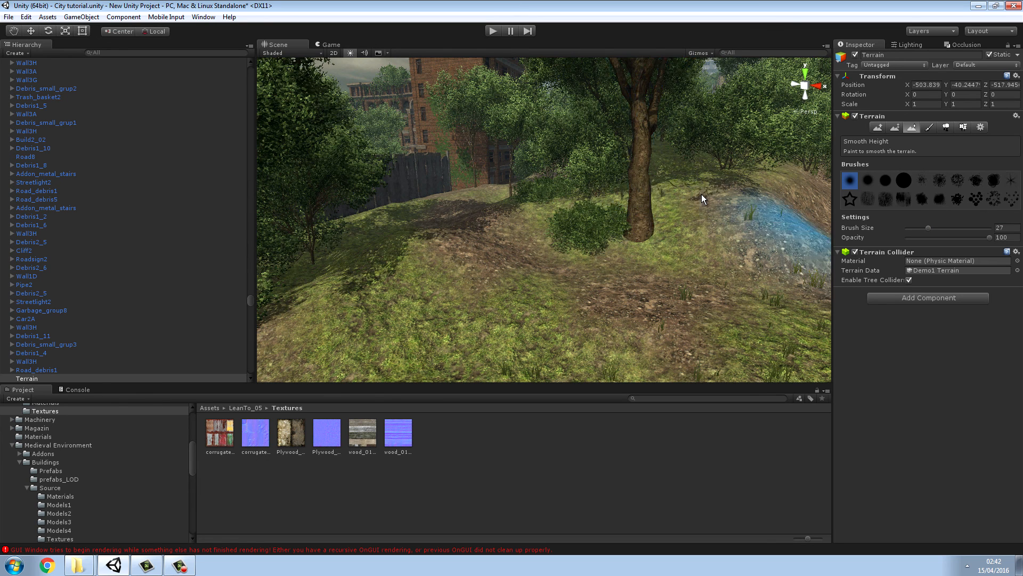
pyautogui.moveTo(590, 233); pyautogui.dragTo(572, 194)
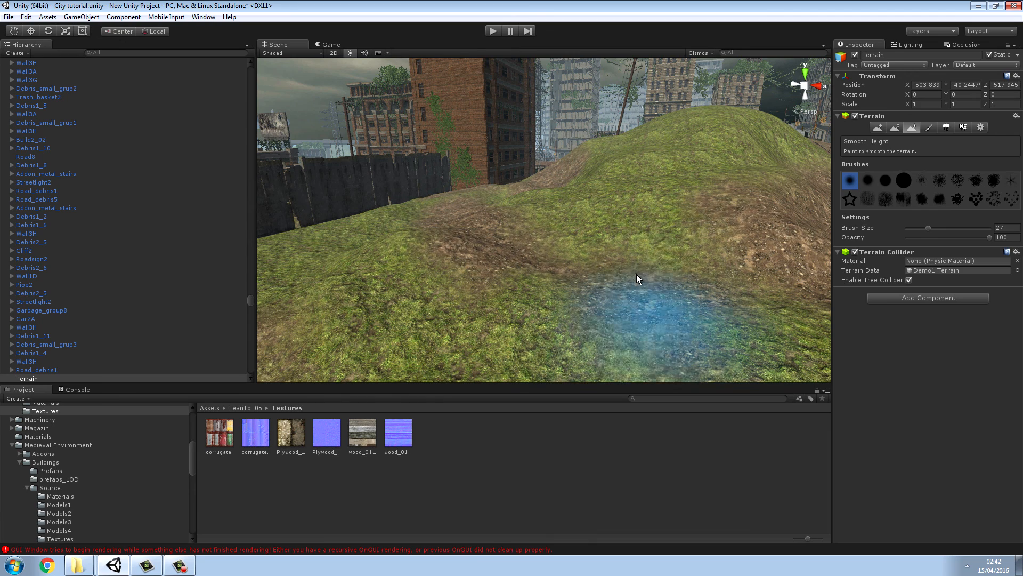
# - Smooth the terrain along the path and up the dirt and grass slope of the neighbouring hill
pyautogui.moveTo(663, 304); pyautogui.dragTo(648, 293)
pyautogui.moveTo(493, 236)
pyautogui.mouseDown(button='right')
pyautogui.moveTo(453, 224)
pyautogui.moveTo(450, 206)
pyautogui.moveTo(520, 233)
pyautogui.mouseUp(button='right')
pyautogui.moveTo(521, 235)
pyautogui.mouseDown()
pyautogui.moveTo(512, 281)
pyautogui.moveTo(528, 238)
pyautogui.moveTo(627, 201)
pyautogui.moveTo(601, 245)
pyautogui.moveTo(577, 196)
pyautogui.moveTo(421, 254)
pyautogui.moveTo(422, 245)
pyautogui.moveTo(393, 243)
pyautogui.mouseUp()
pyautogui.moveTo(393, 243)
pyautogui.mouseDown(button='right')
pyautogui.moveTo(505, 198)
pyautogui.moveTo(704, 233)
pyautogui.moveTo(499, 193)
pyautogui.moveTo(490, 174)
pyautogui.mouseUp(button='right')
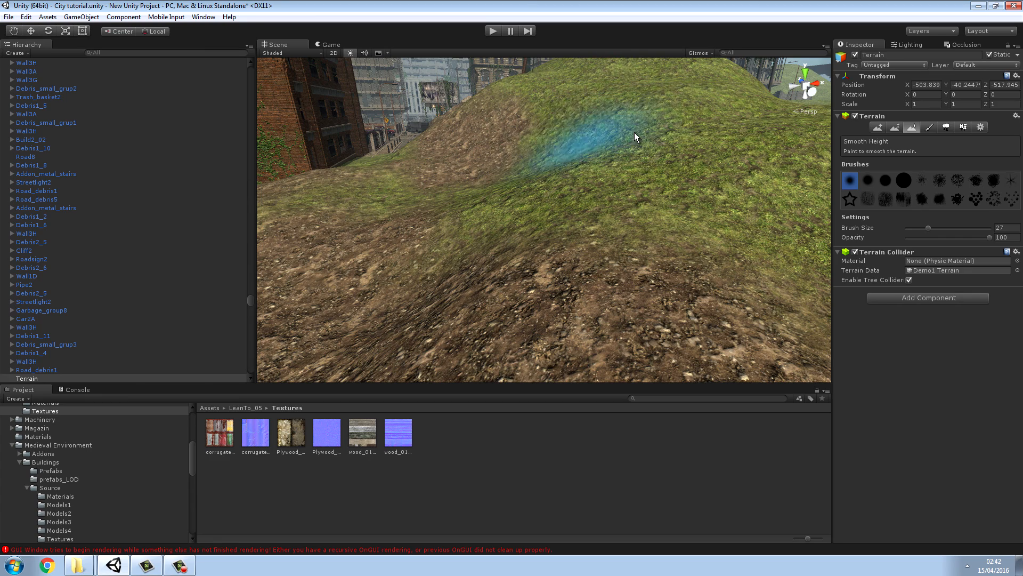
pyautogui.moveTo(692, 123)
pyautogui.mouseDown()
pyautogui.moveTo(664, 225)
pyautogui.moveTo(485, 233)
pyautogui.moveTo(574, 88)
pyautogui.moveTo(596, 95)
pyautogui.mouseUp()
# - Smooth the bare dirt patch and the grassy edges on the other side of the hill
pyautogui.moveTo(596, 95)
pyautogui.mouseDown(button='right')
pyautogui.moveTo(626, 53)
pyautogui.moveTo(666, 142)
pyautogui.mouseUp(button='right')
pyautogui.press('w')
pyautogui.moveTo(628, 162); pyautogui.dragTo(505, 203)
pyautogui.moveTo(417, 181)
pyautogui.mouseDown()
pyautogui.moveTo(409, 172)
pyautogui.moveTo(447, 215)
pyautogui.moveTo(439, 275)
pyautogui.moveTo(660, 276)
pyautogui.moveTo(584, 229)
pyautogui.mouseUp()
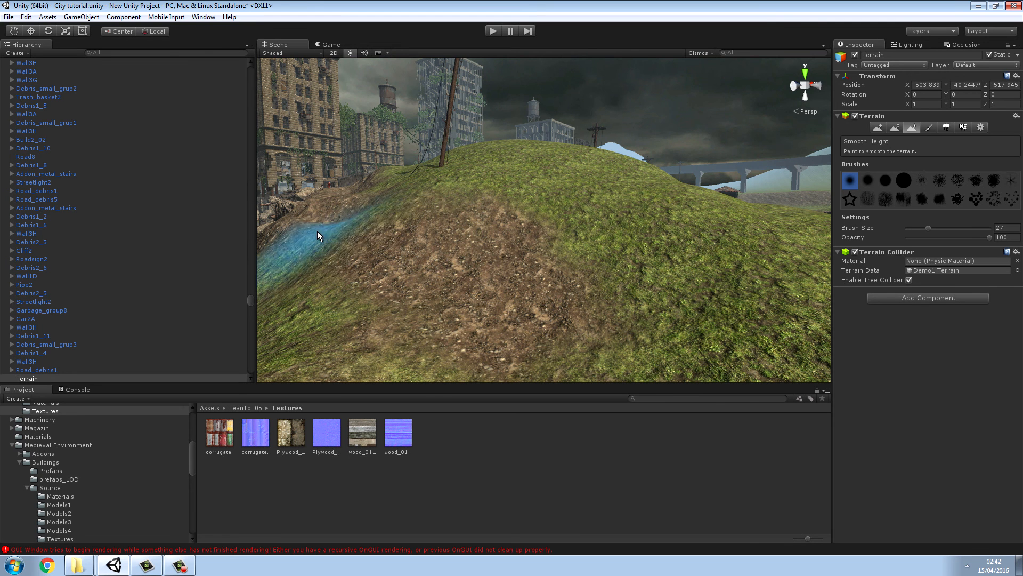
pyautogui.moveTo(318, 266)
pyautogui.mouseDown()
pyautogui.moveTo(565, 293)
pyautogui.moveTo(741, 266)
pyautogui.mouseUp()
# - Examine the city streets, including the ruined buildings, wrecked cars and traffic lights
pyautogui.hotkey('shift', 'w')
pyautogui.moveTo(733, 244)
pyautogui.mouseDown(button='right')
pyautogui.moveTo(823, 203)
pyautogui.moveTo(846, 271)
pyautogui.moveTo(418, 294)
pyautogui.moveTo(616, 304)
pyautogui.moveTo(867, 272)
pyautogui.moveTo(406, 272)
pyautogui.moveTo(338, 256)
pyautogui.moveTo(348, 268)
pyautogui.moveTo(450, 283)
pyautogui.moveTo(425, 276)
pyautogui.moveTo(498, 416)
pyautogui.mouseUp(button='right')
pyautogui.press('w')
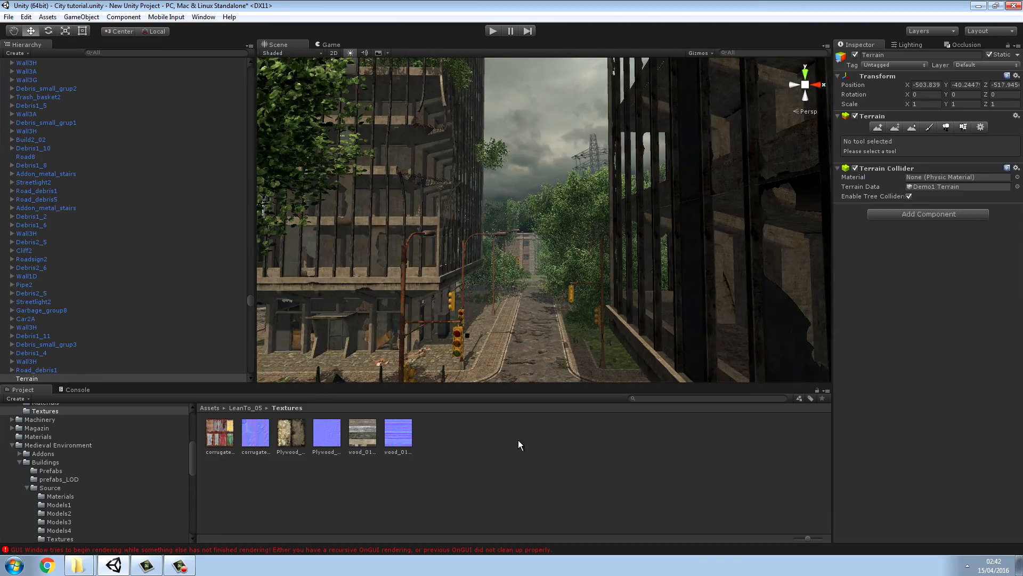
pyautogui.press('w')
pyautogui.moveTo(545, 295); pyautogui.dragTo(526, 335, button='right')
pyautogui.press('w')
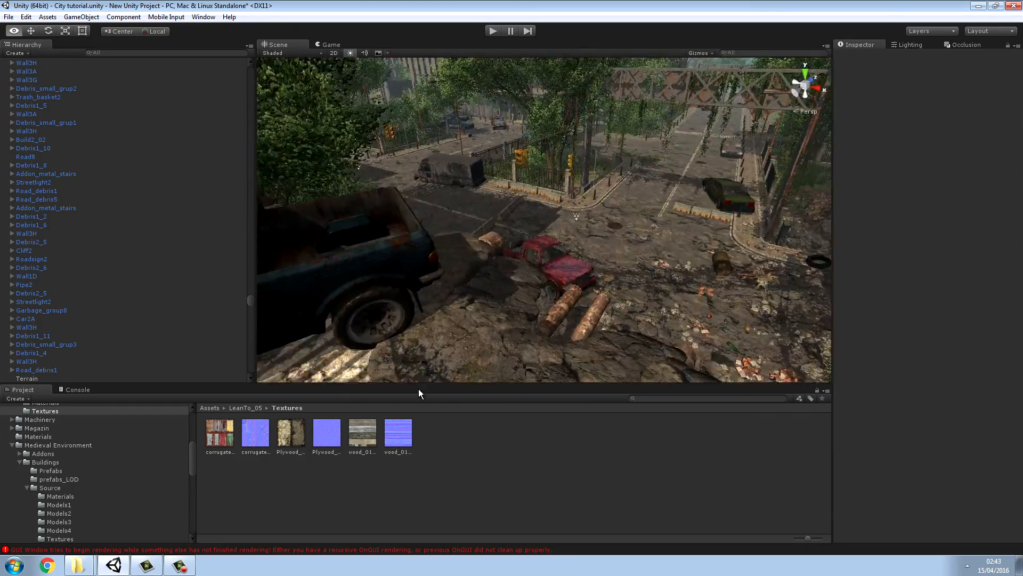
pyautogui.press('s')
pyautogui.moveTo(290, 383); pyautogui.dragTo(283, 301, button='right')
pyautogui.press('w')
pyautogui.moveTo(347, 300); pyautogui.dragTo(548, 297, button='right')
pyautogui.moveTo(418, 286); pyautogui.dragTo(544, 297, button='right')
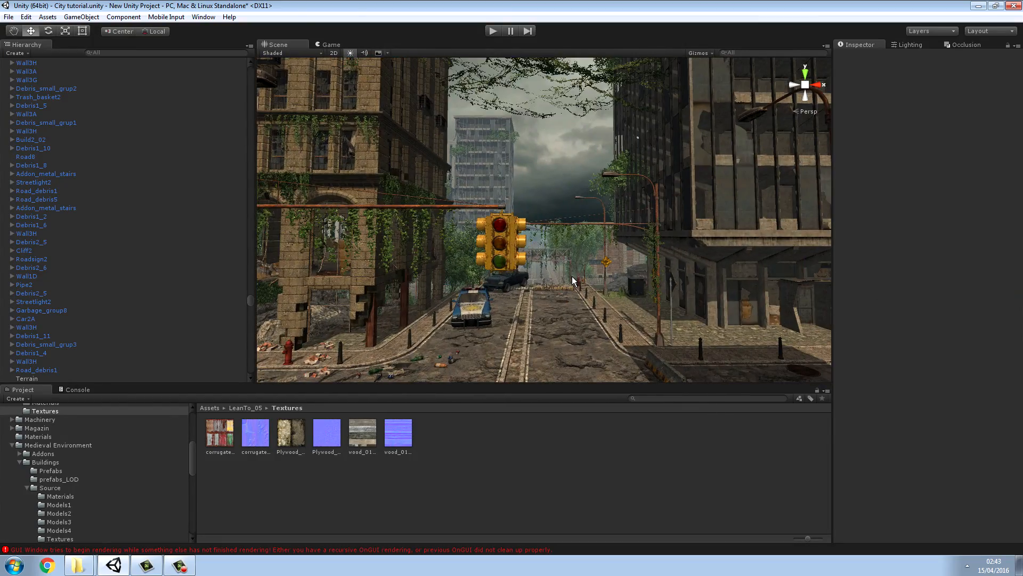